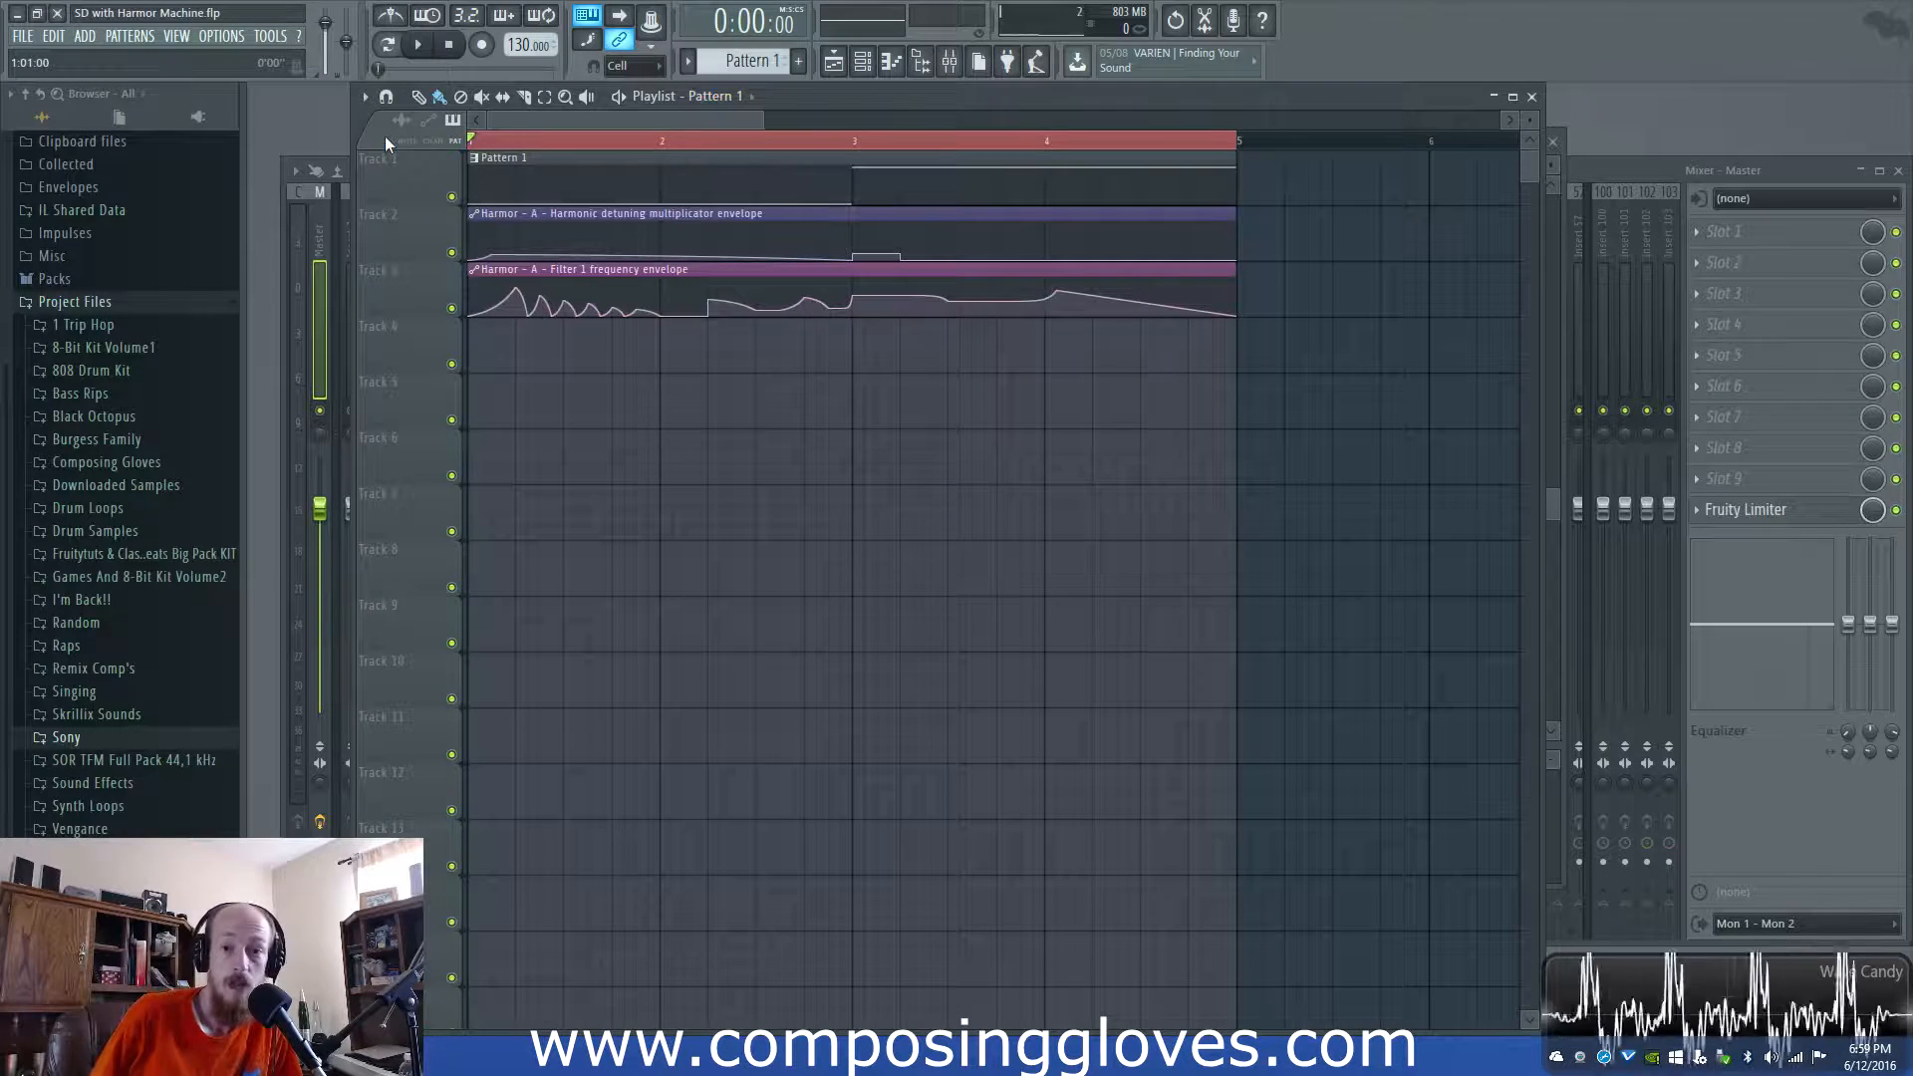
Play the four-bar arrangement from the start, with more bars of the playlist in view
{"action": "left_click_drag", "start_coordinate": [765, 121], "coordinate": [950, 121]}
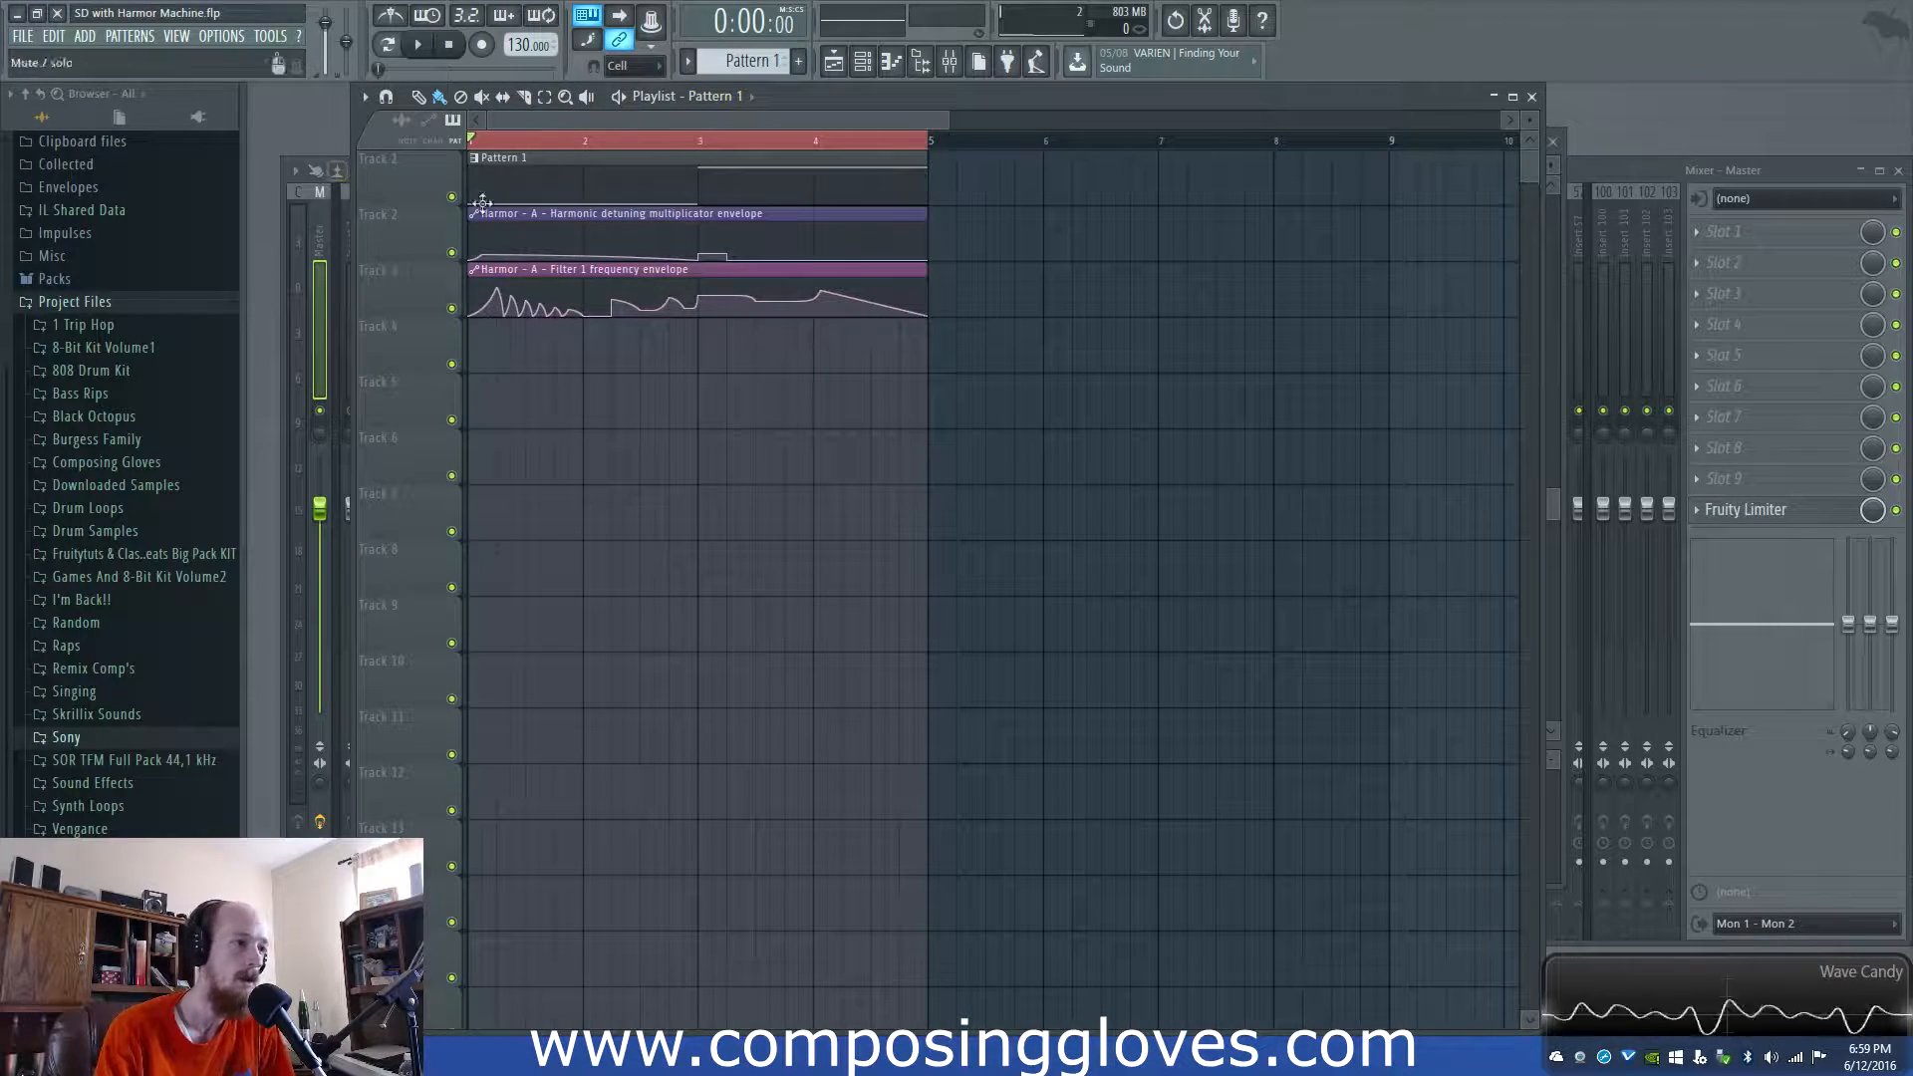
{"action": "key", "text": "space"}
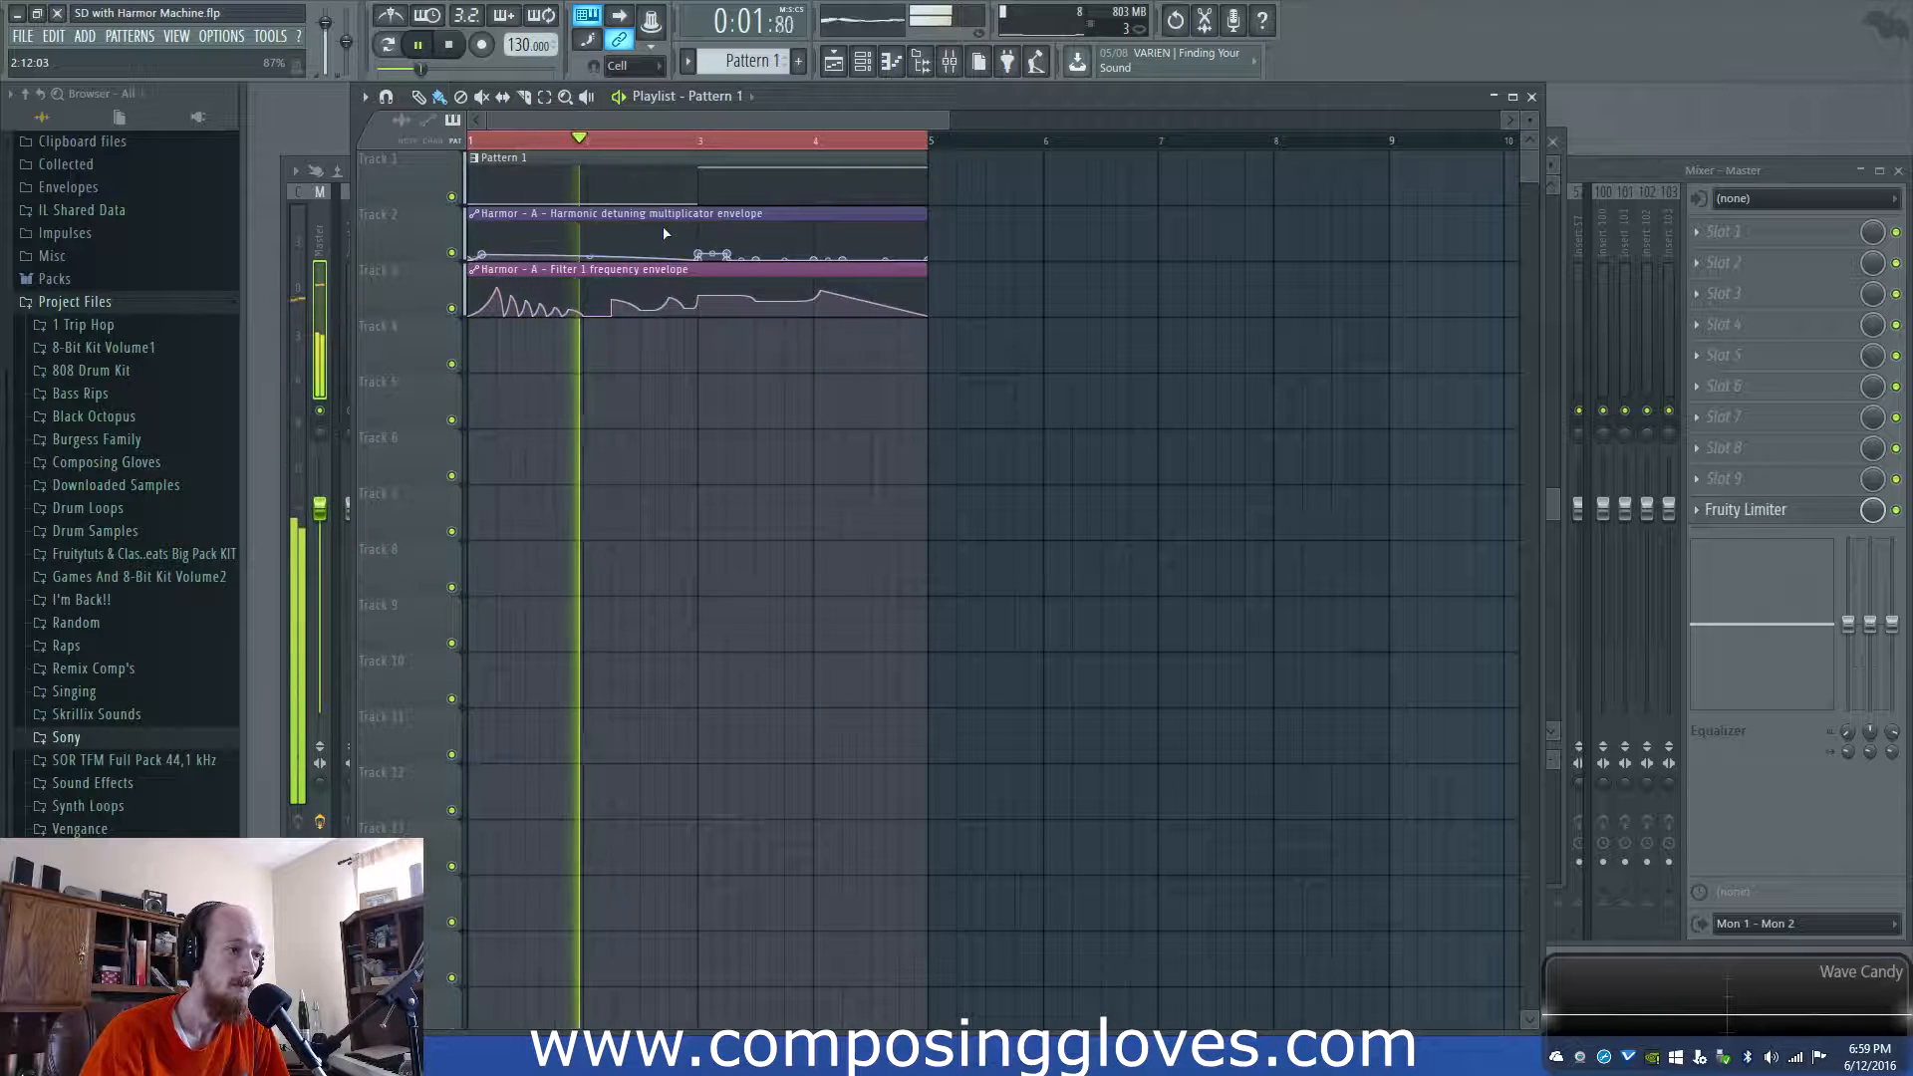
{"action": "key", "text": "space"}
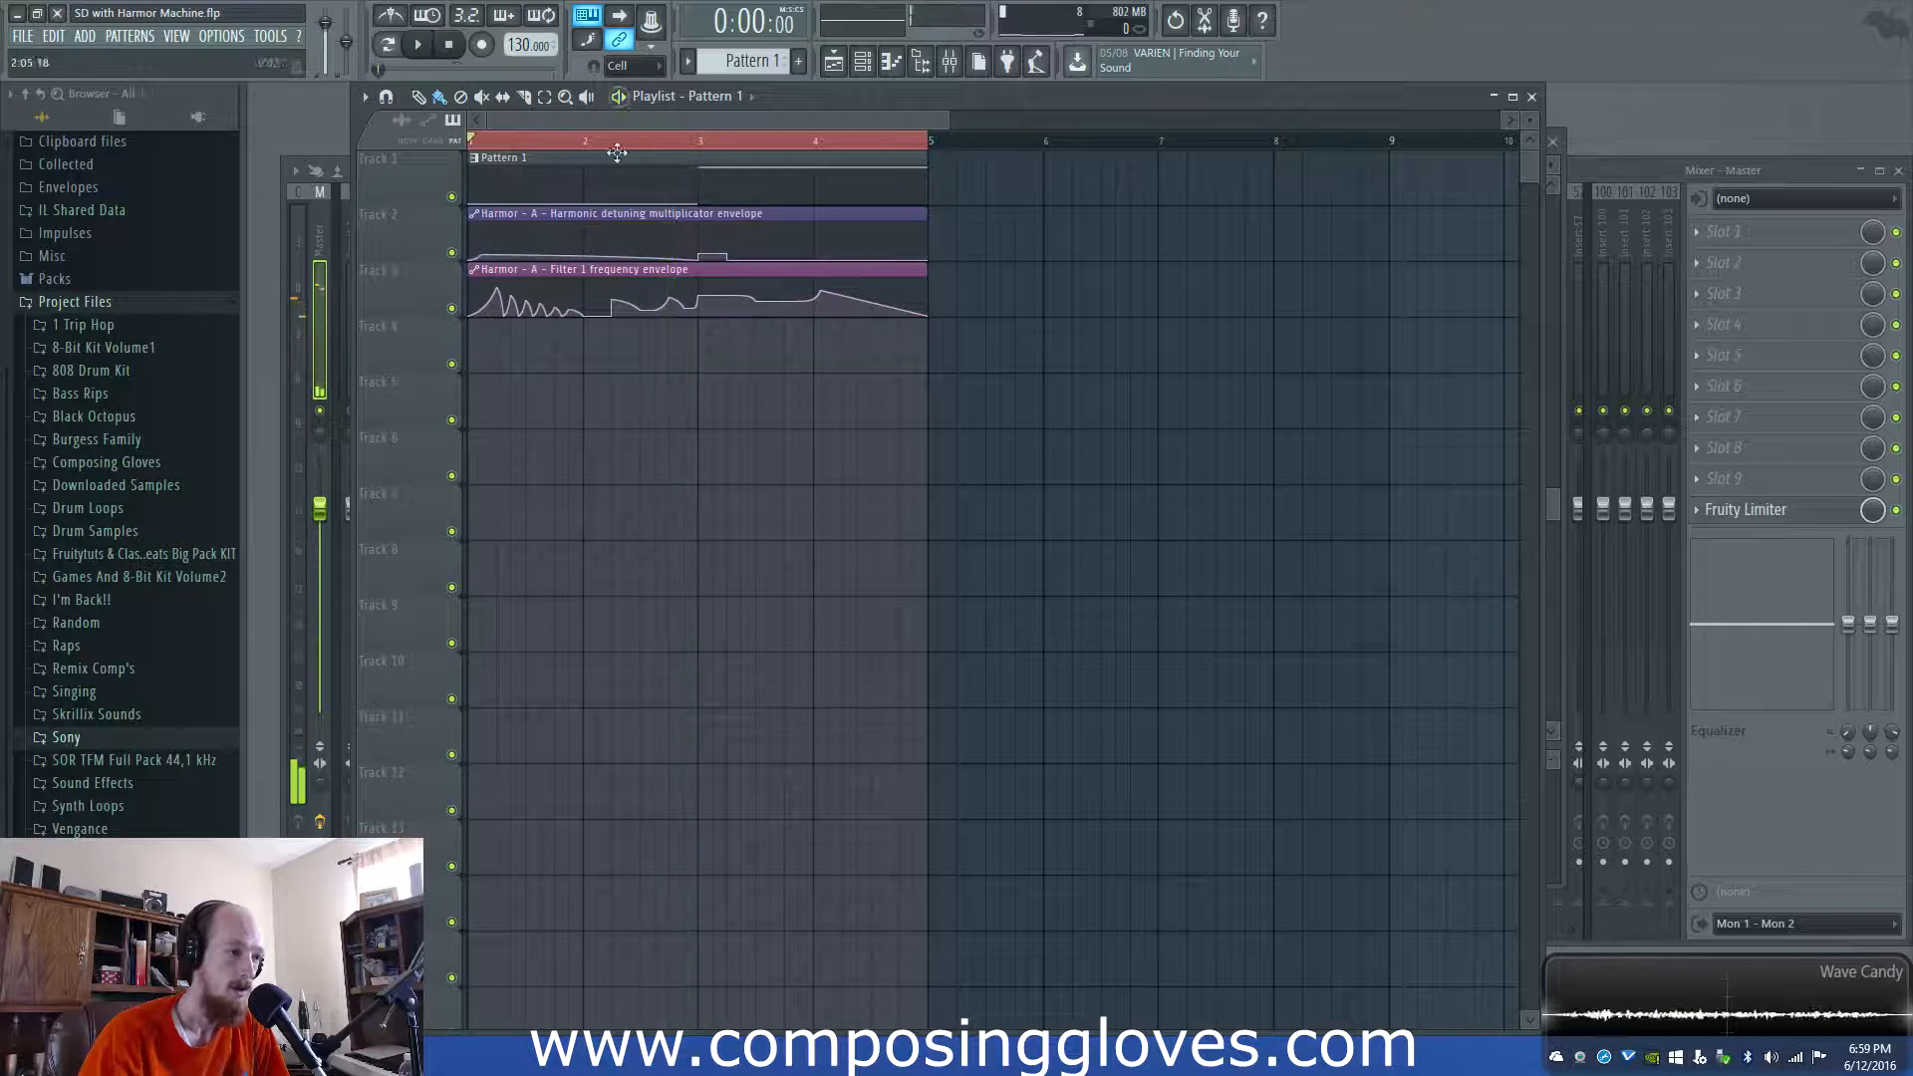
Audition the playlist from bar 3, and play it again from bar 1
{"action": "left_click", "coordinate": [703, 140]}
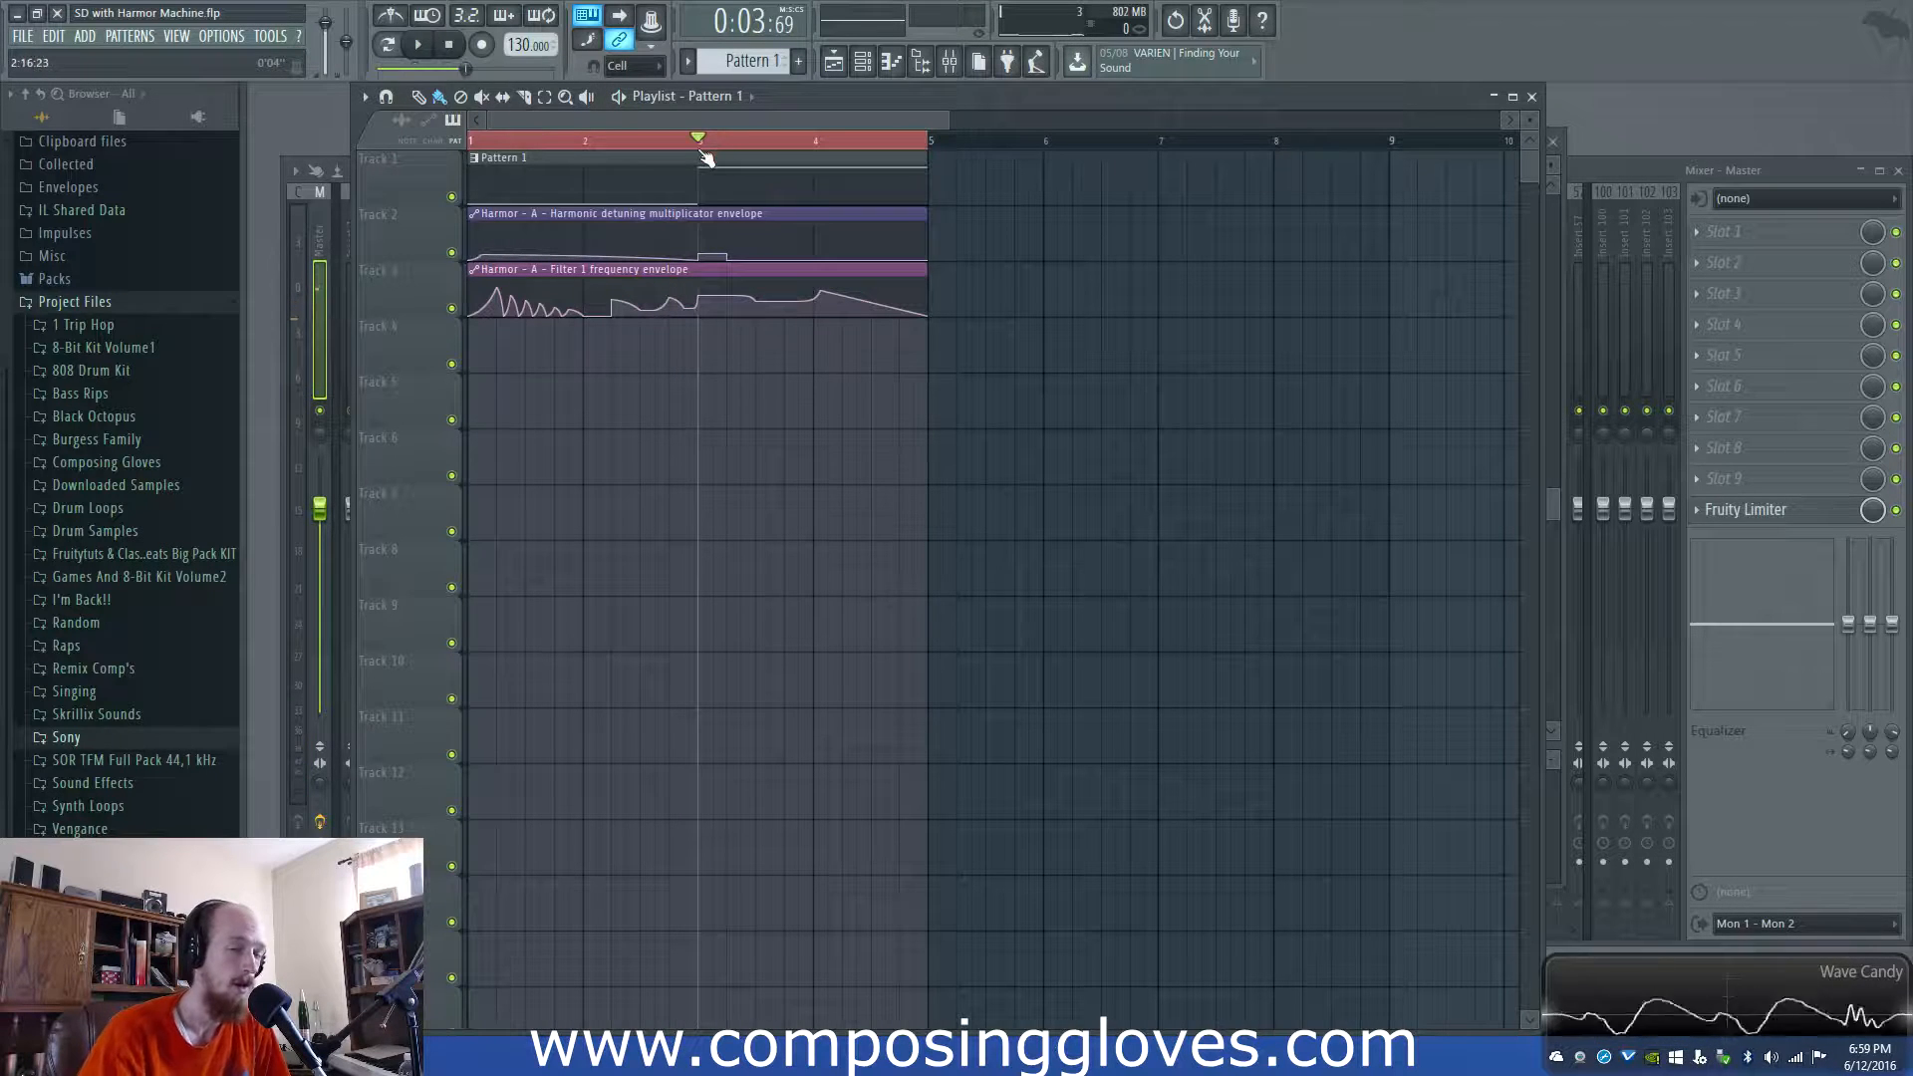
{"action": "key", "text": "space"}
{"action": "key", "text": "space"}
{"action": "left_click_drag", "start_coordinate": [640, 141], "coordinate": [339, 142]}
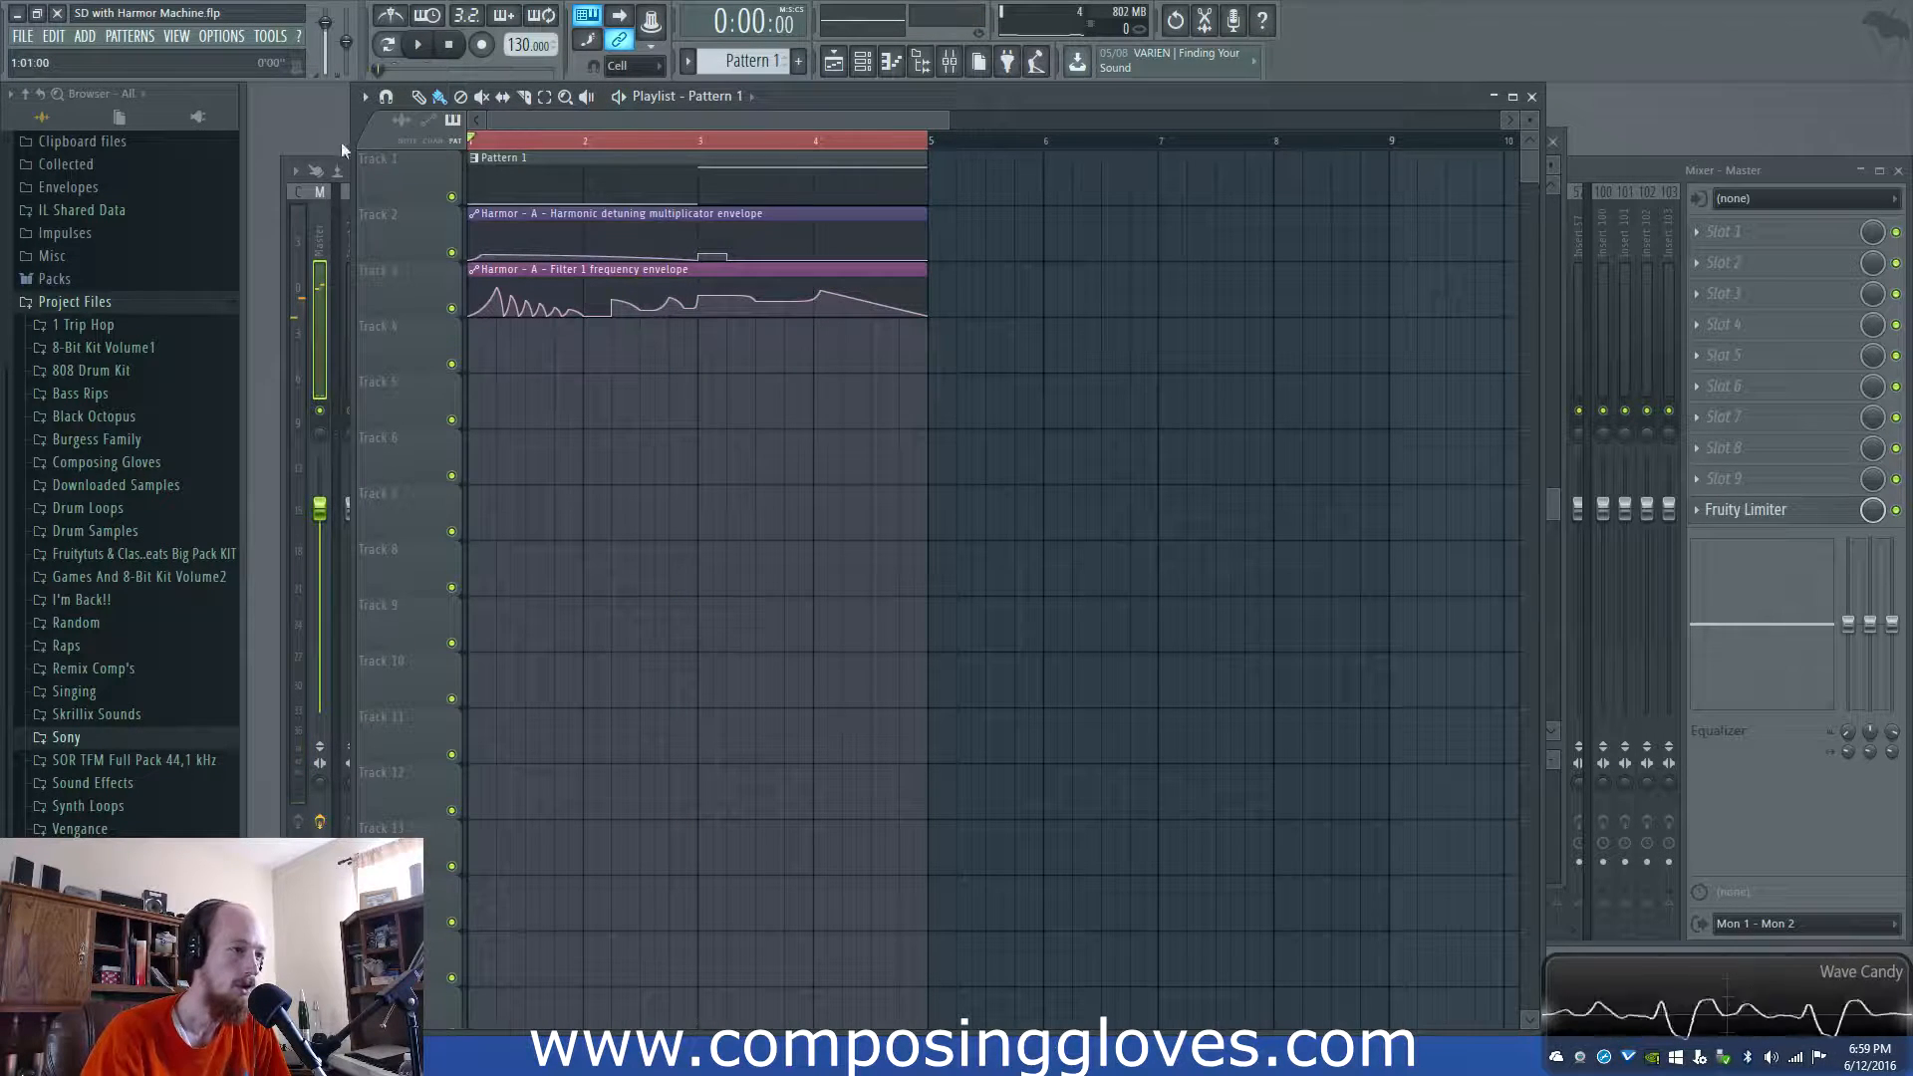
{"action": "key", "text": "space"}
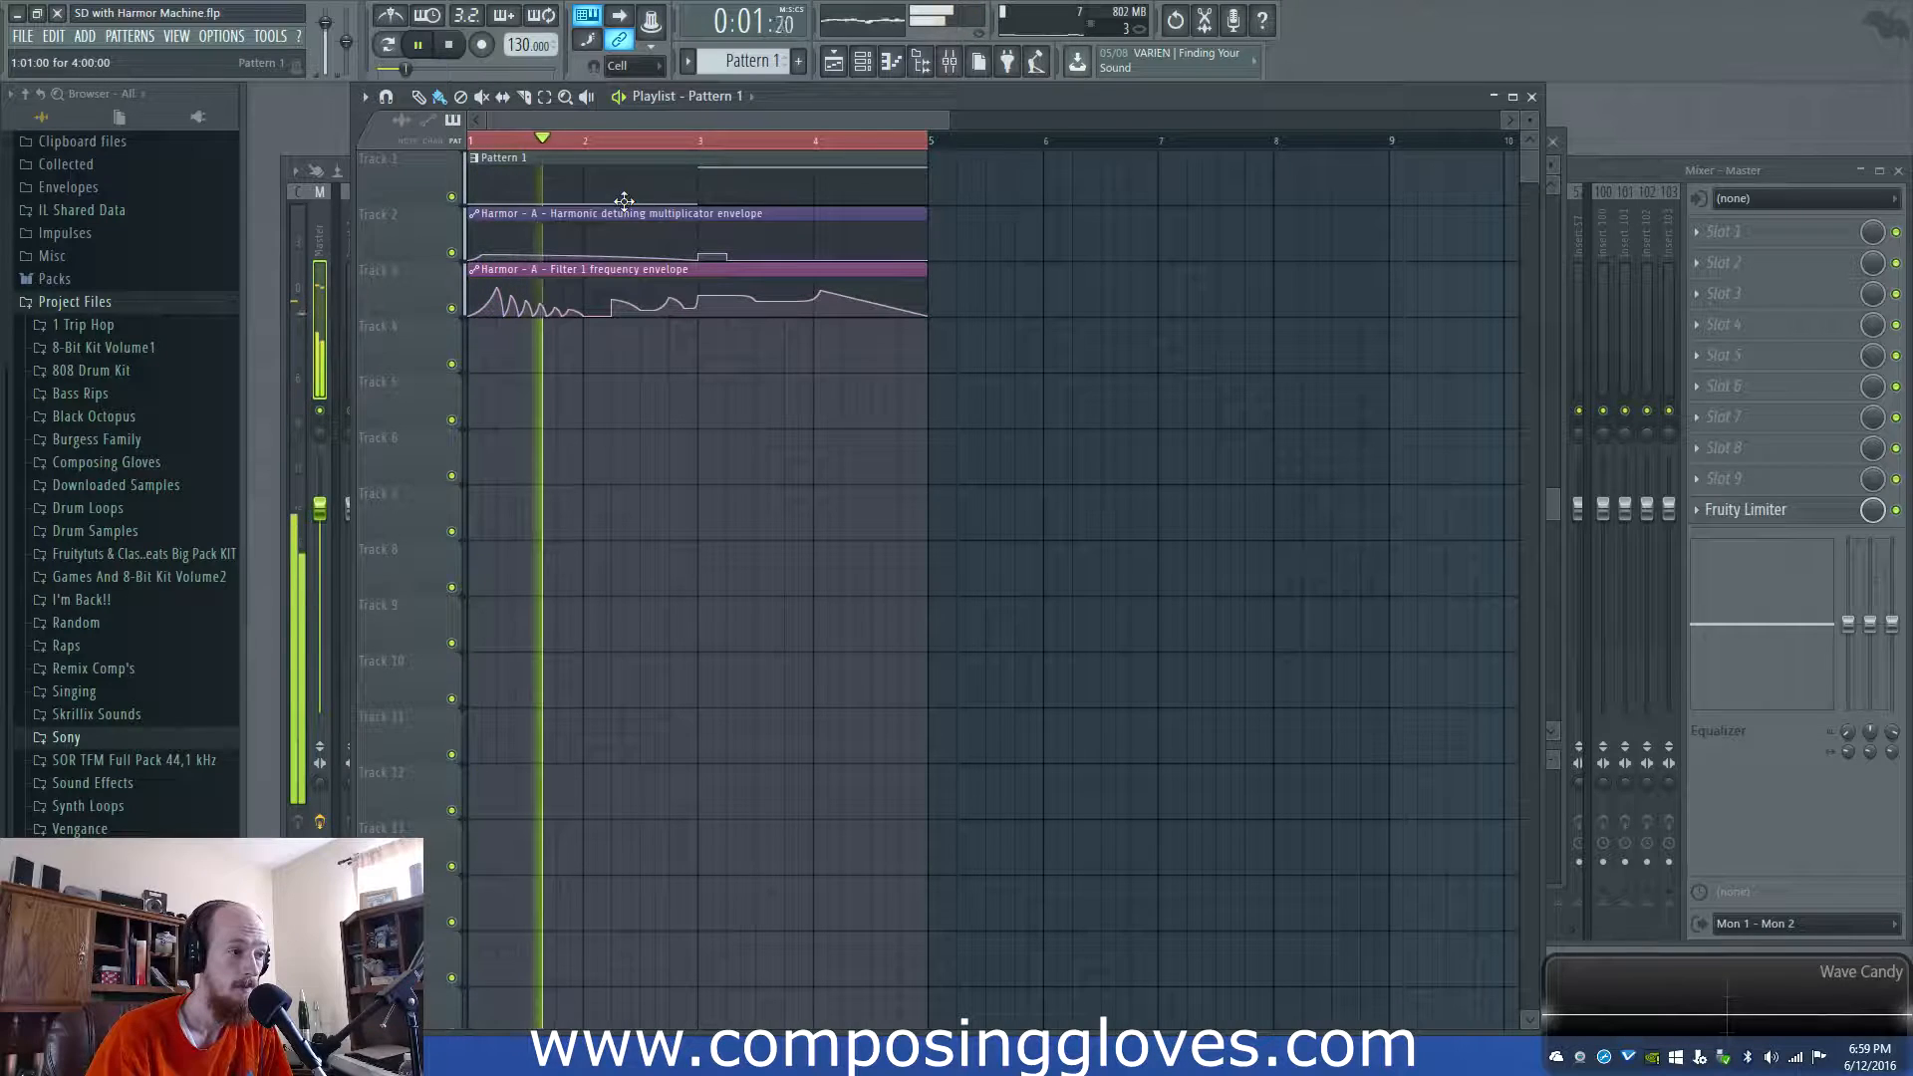
{"action": "key", "text": "space"}
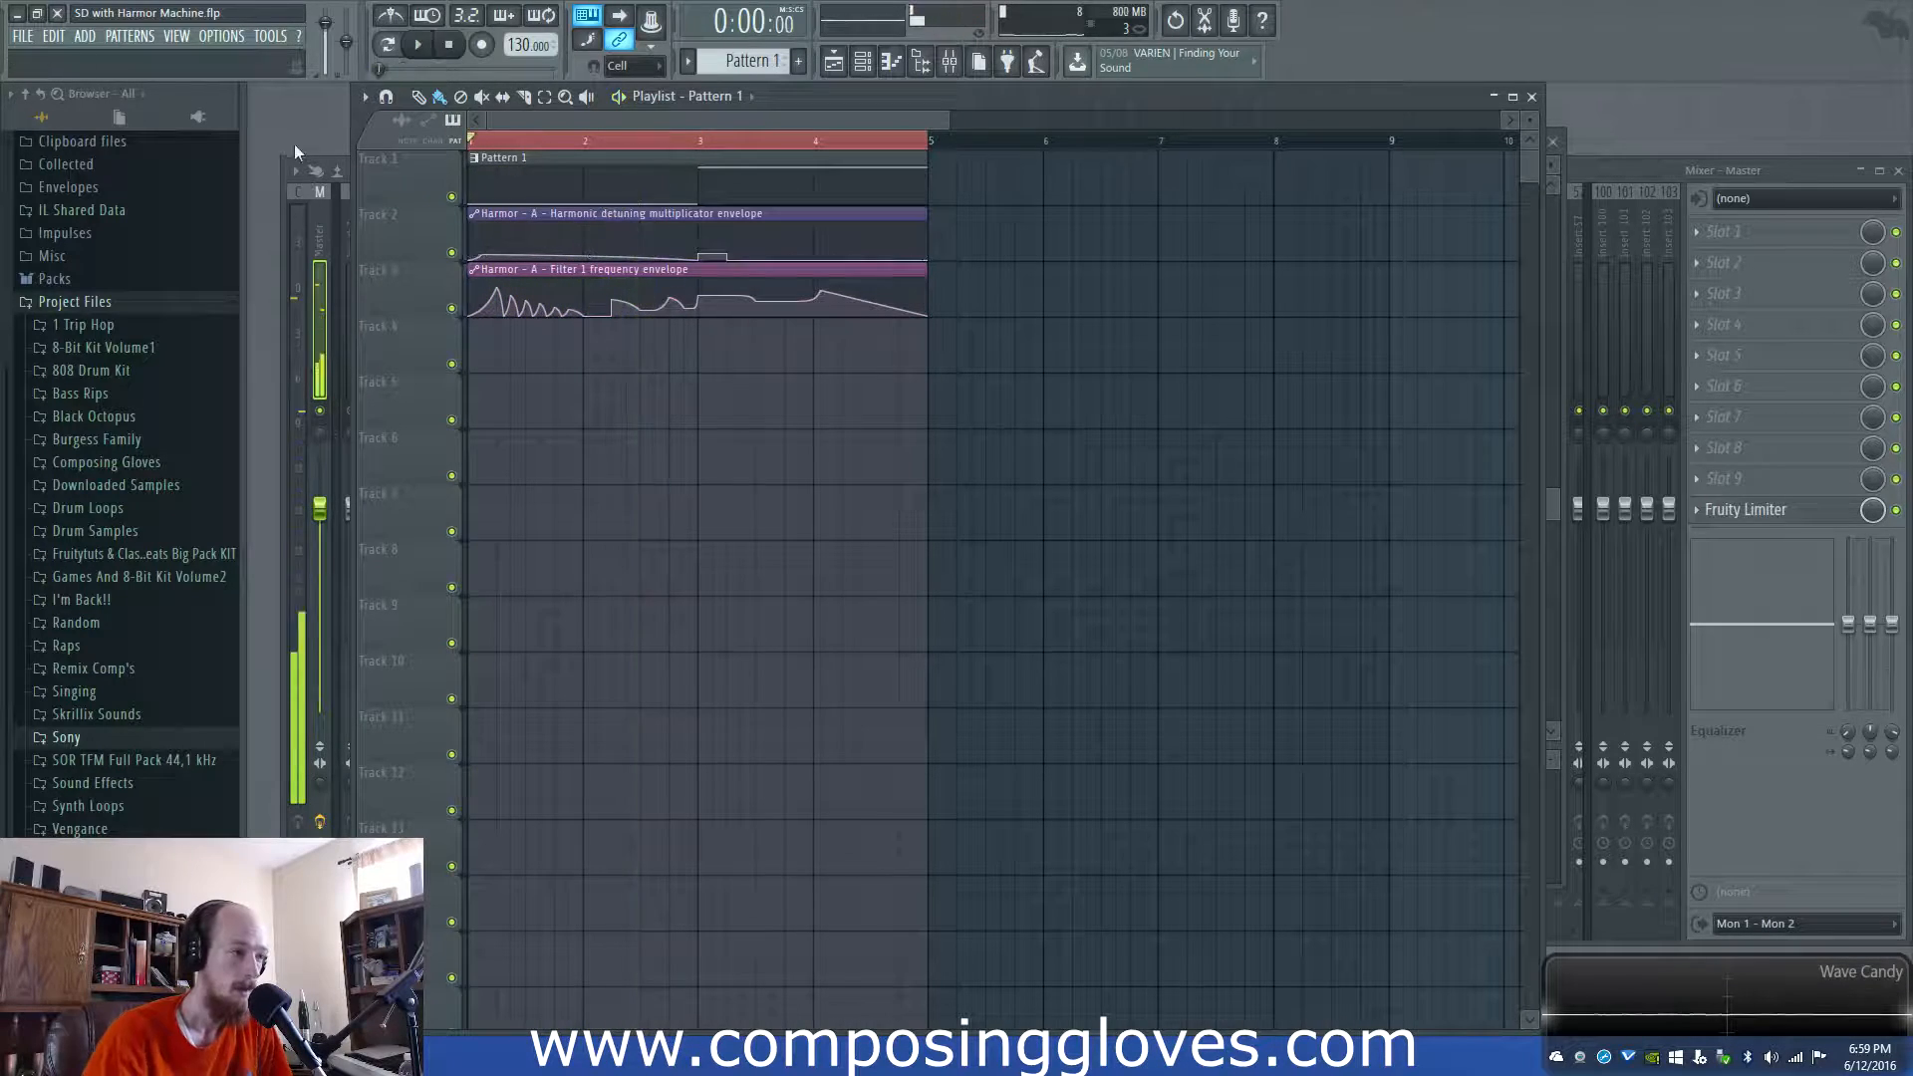
Open the Harmor instrument from the channel rack and move its window slightly higher over the playlist
{"action": "key", "text": "F6"}
{"action": "left_click", "coordinate": [538, 372]}
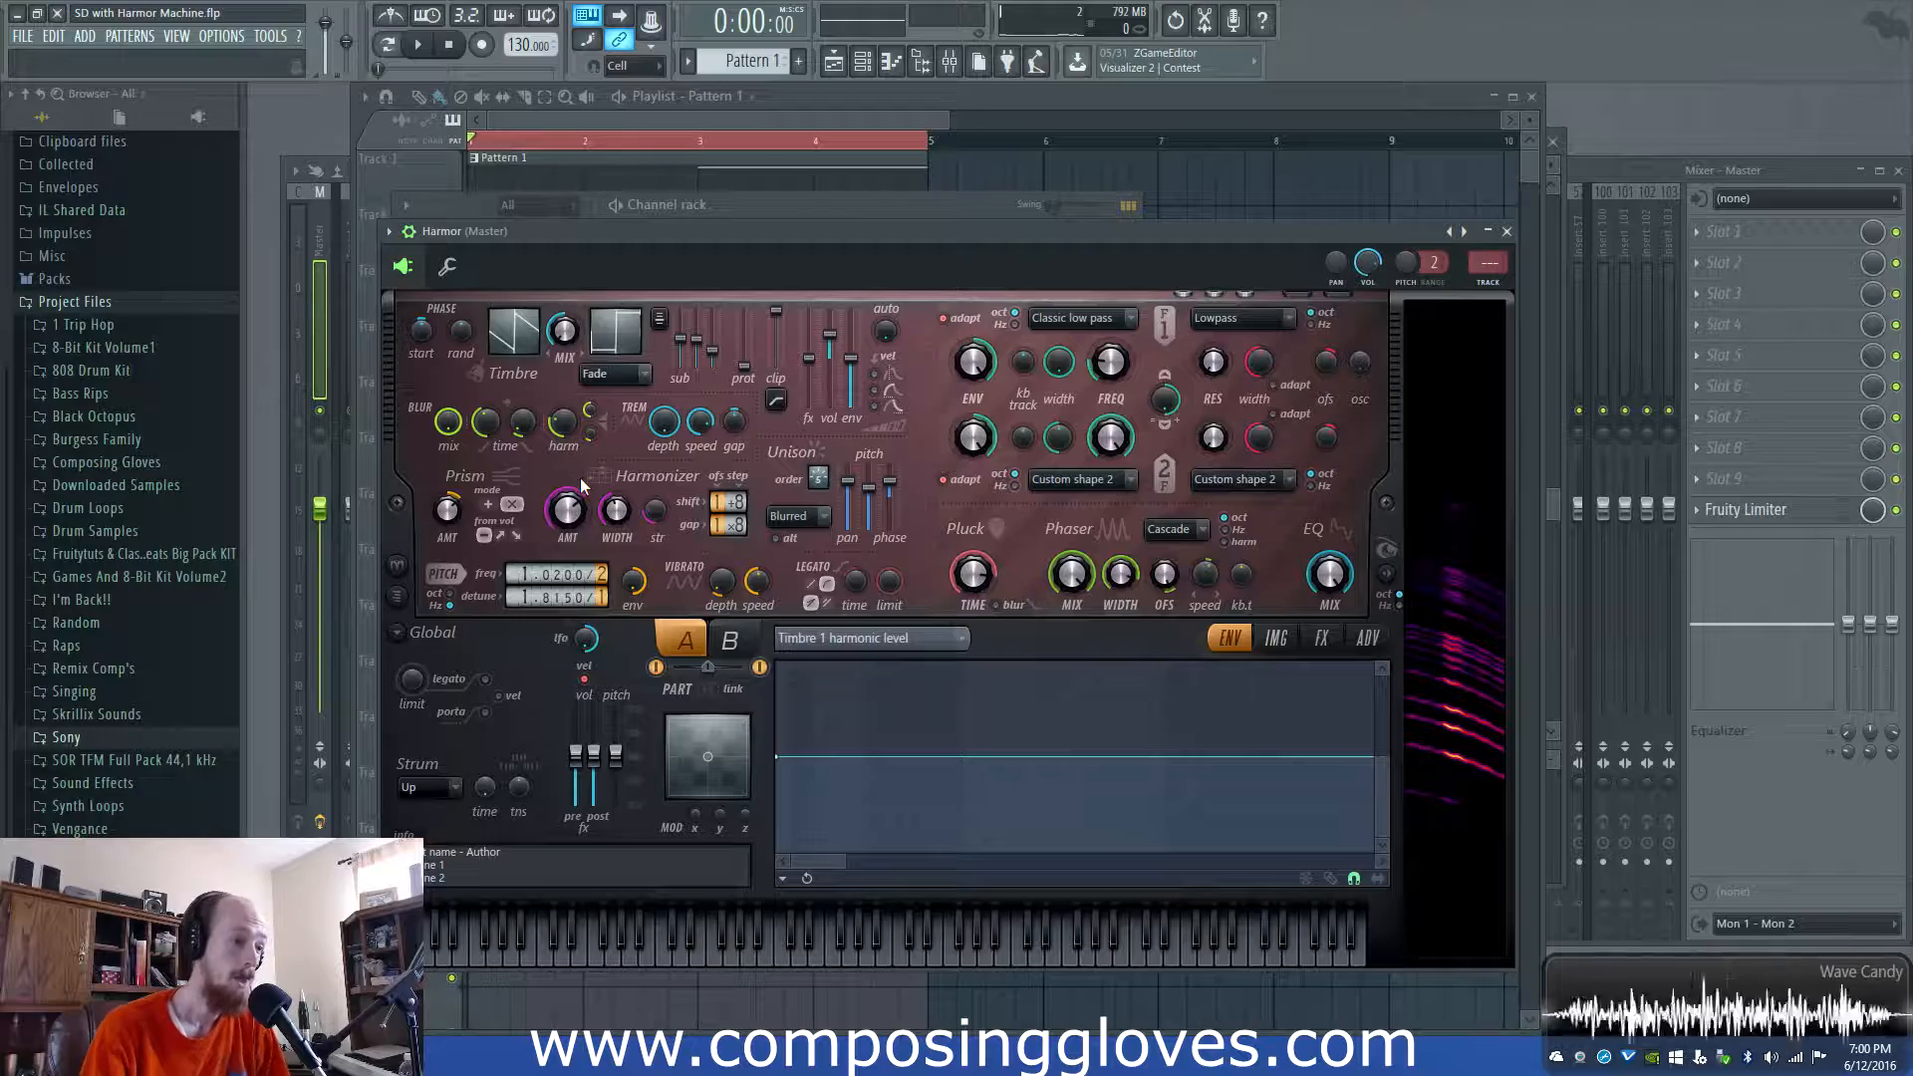
{"action": "left_click_drag", "start_coordinate": [731, 265], "coordinate": [722, 213]}
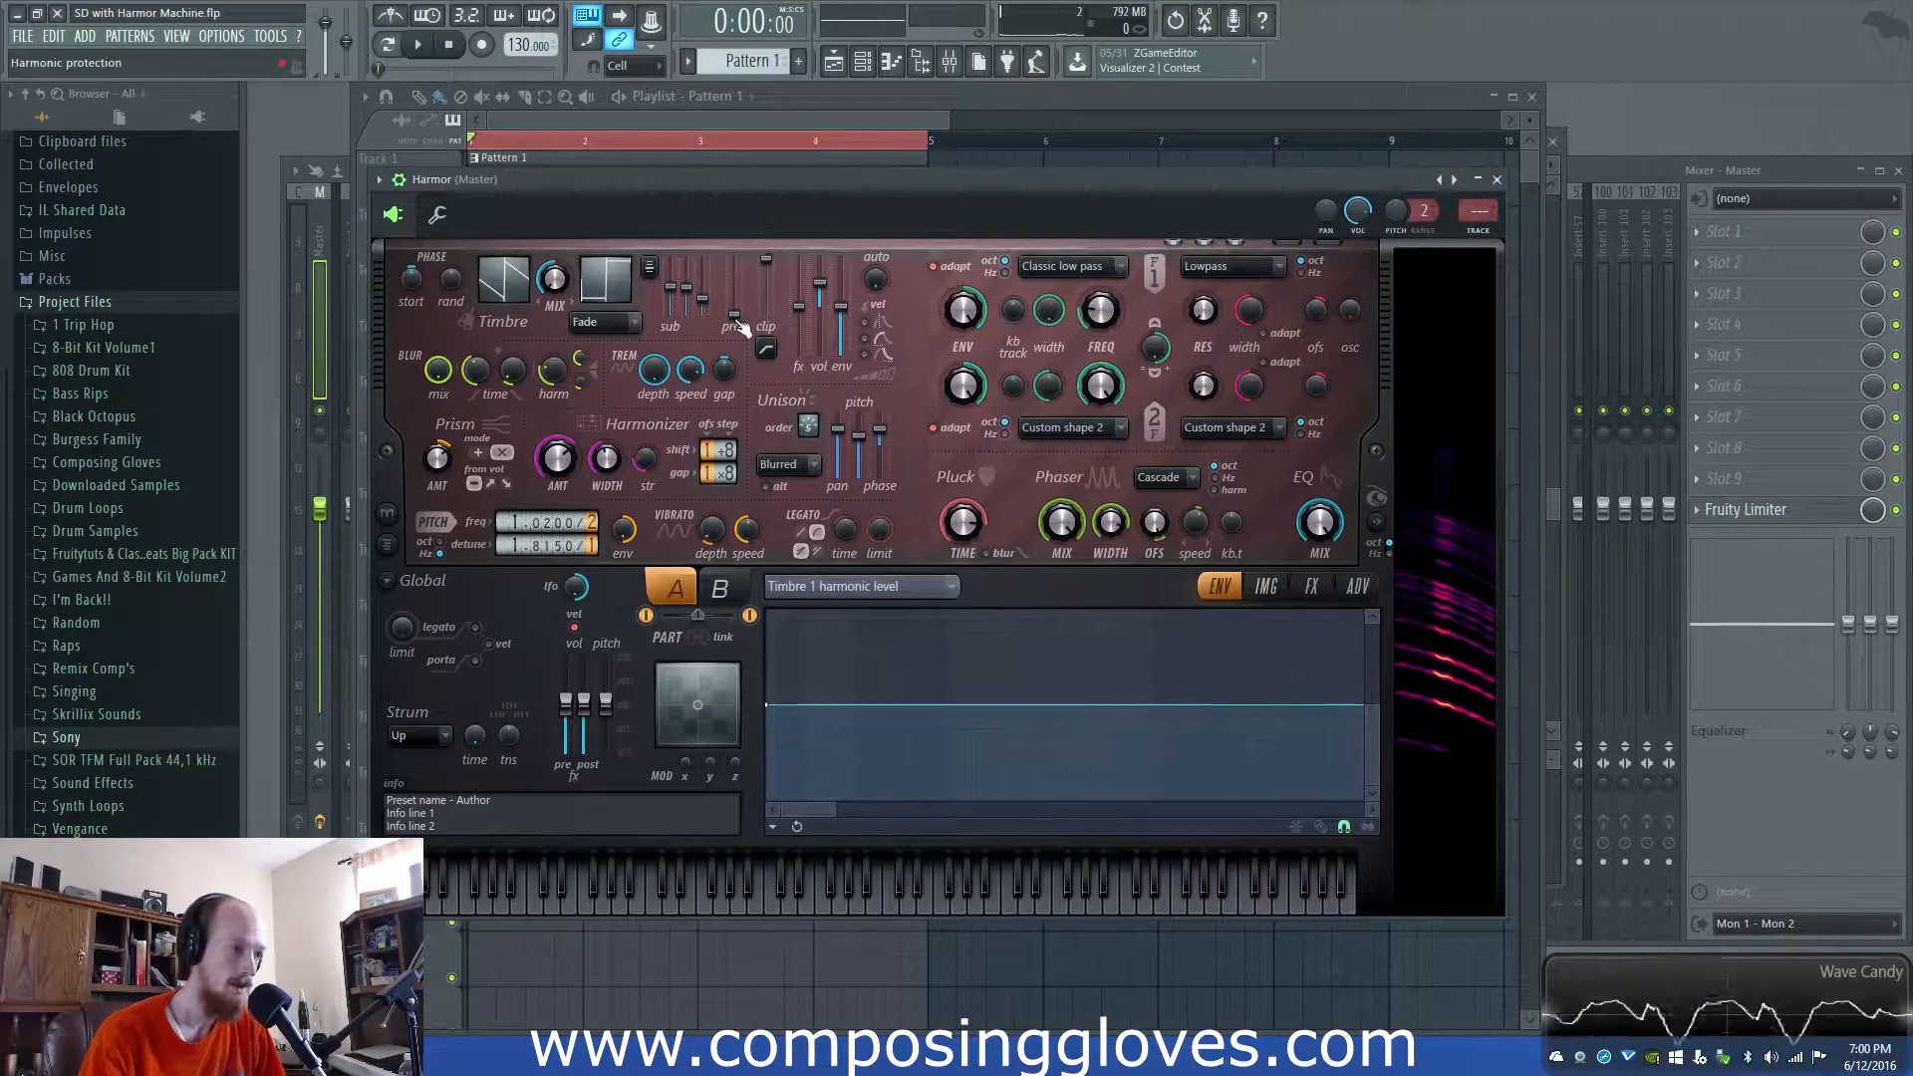
{"action": "key", "text": "F6"}
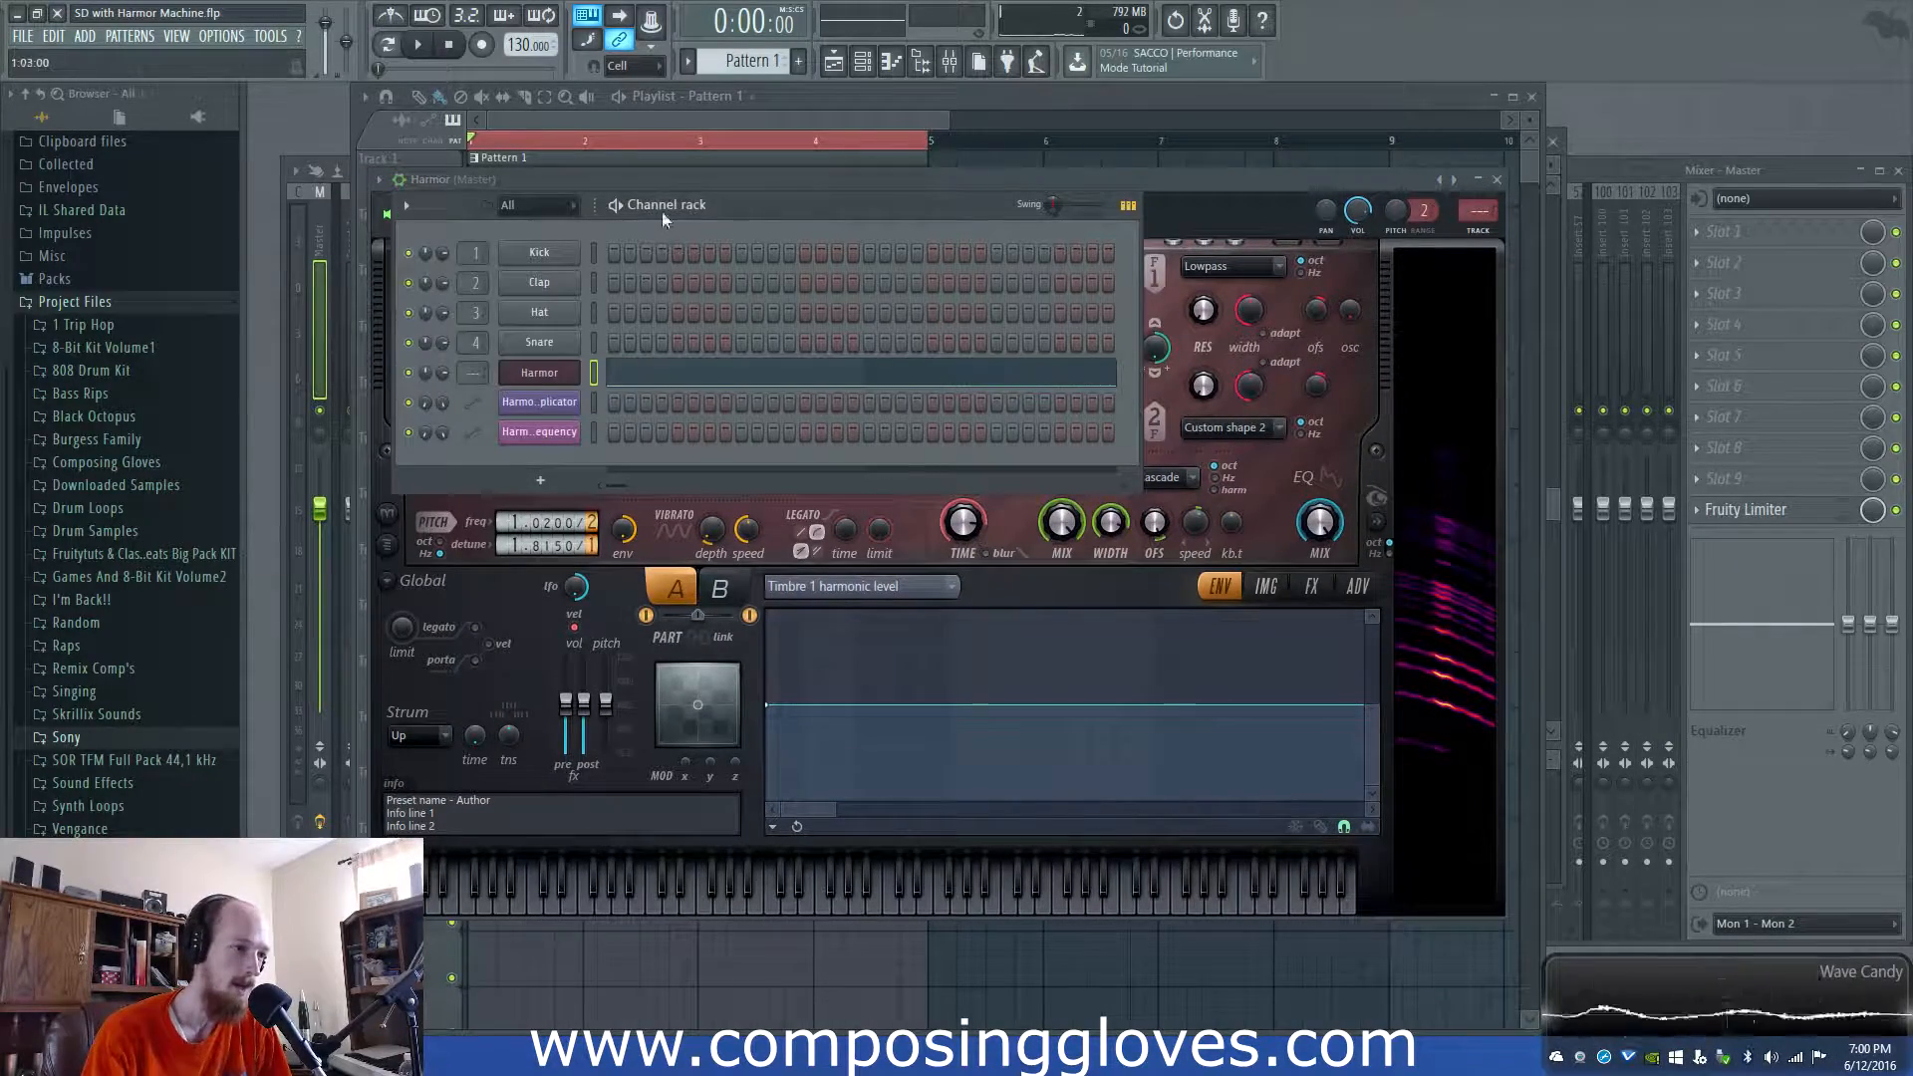
{"action": "left_click", "coordinate": [1197, 183]}
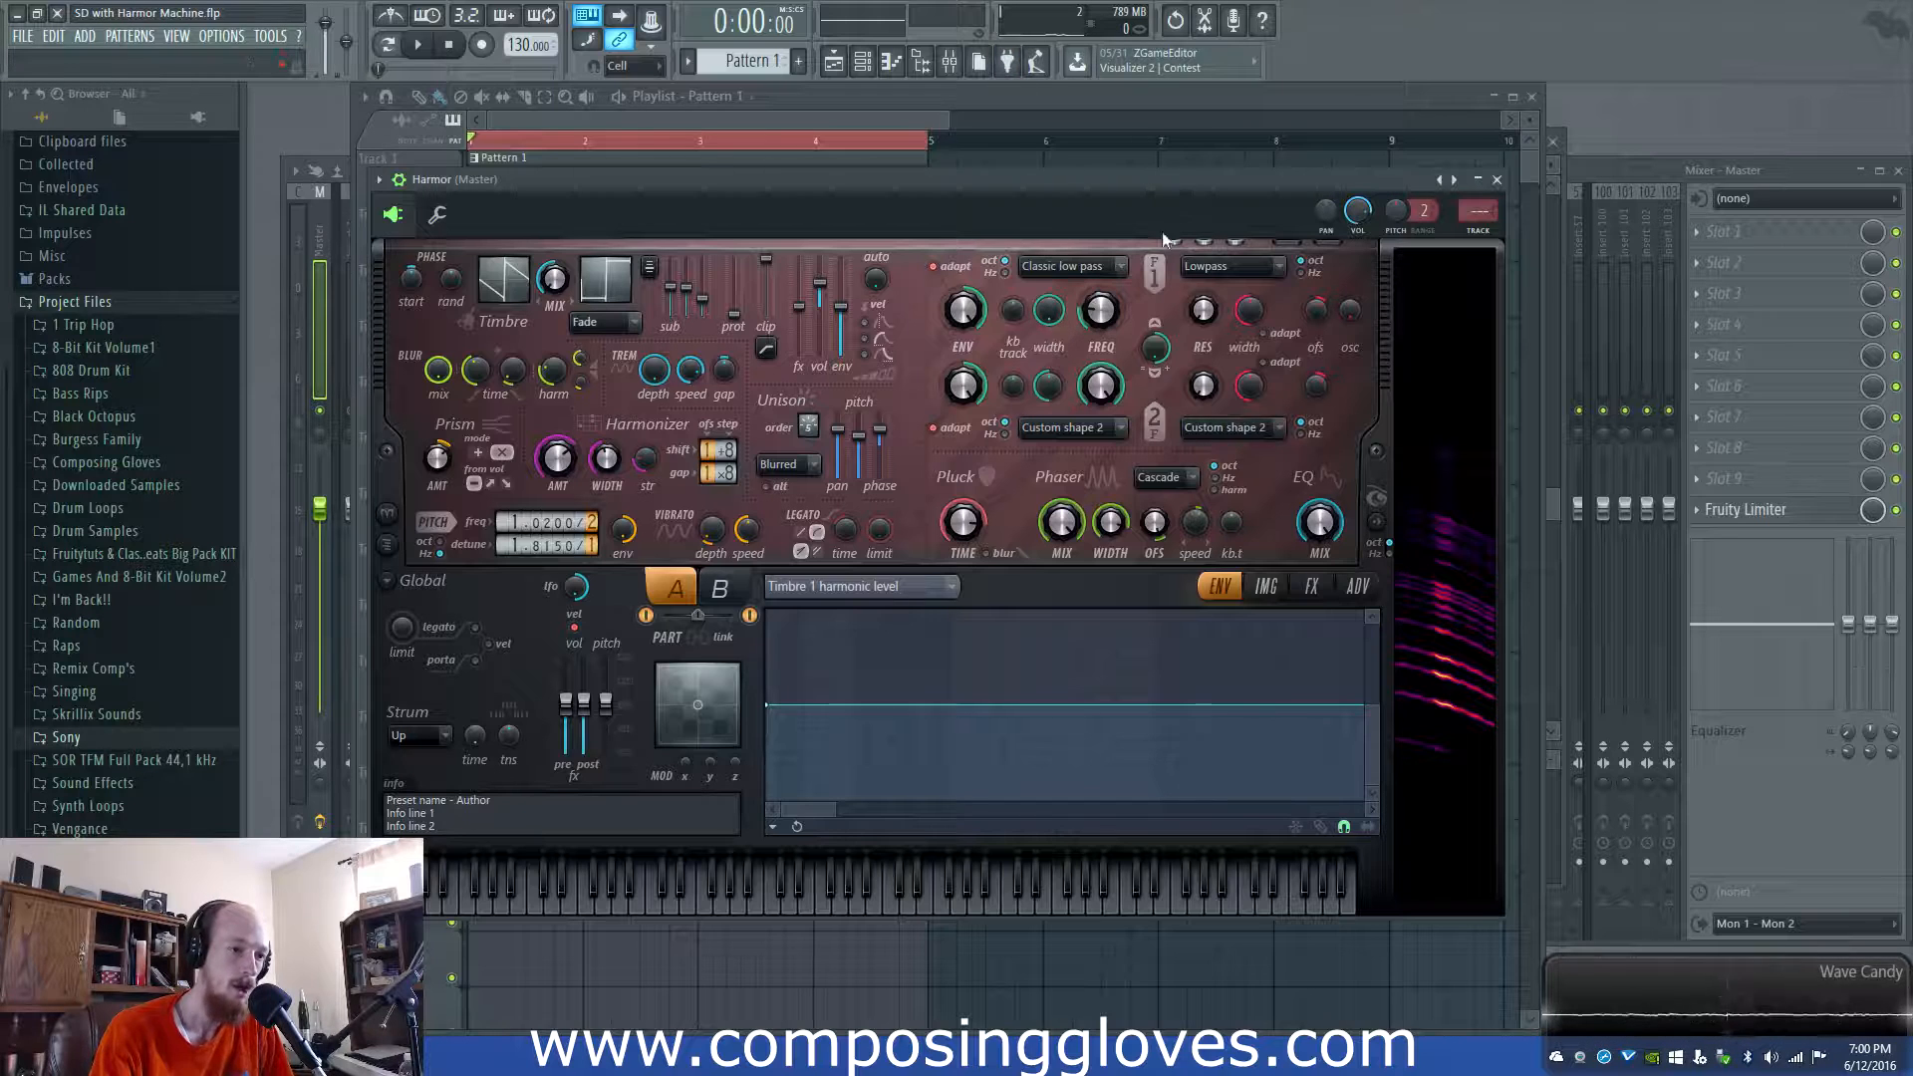
Set part A's filter 1 resonance shape to Wide bump in Harmor and audition the sound
{"action": "left_click", "coordinate": [1245, 271]}
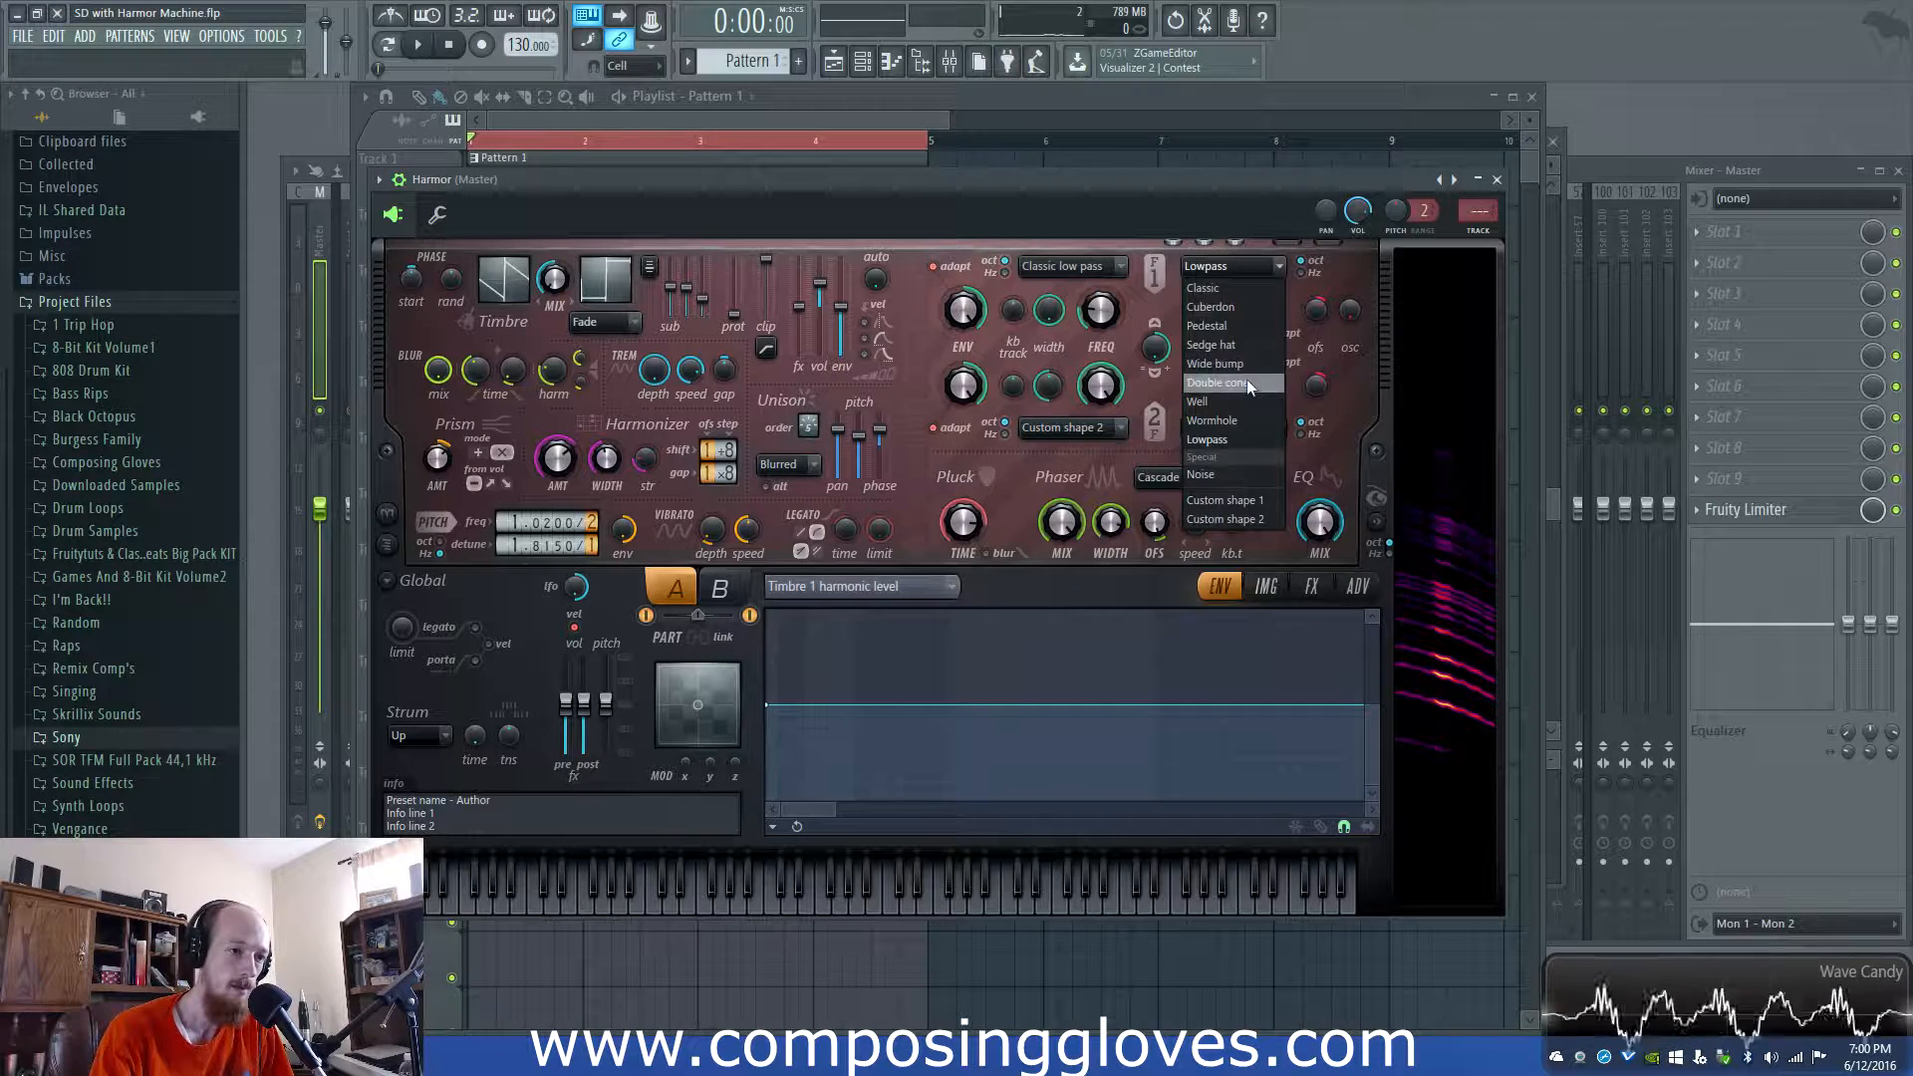
{"action": "left_click", "coordinate": [1246, 365]}
{"action": "key", "text": "space"}
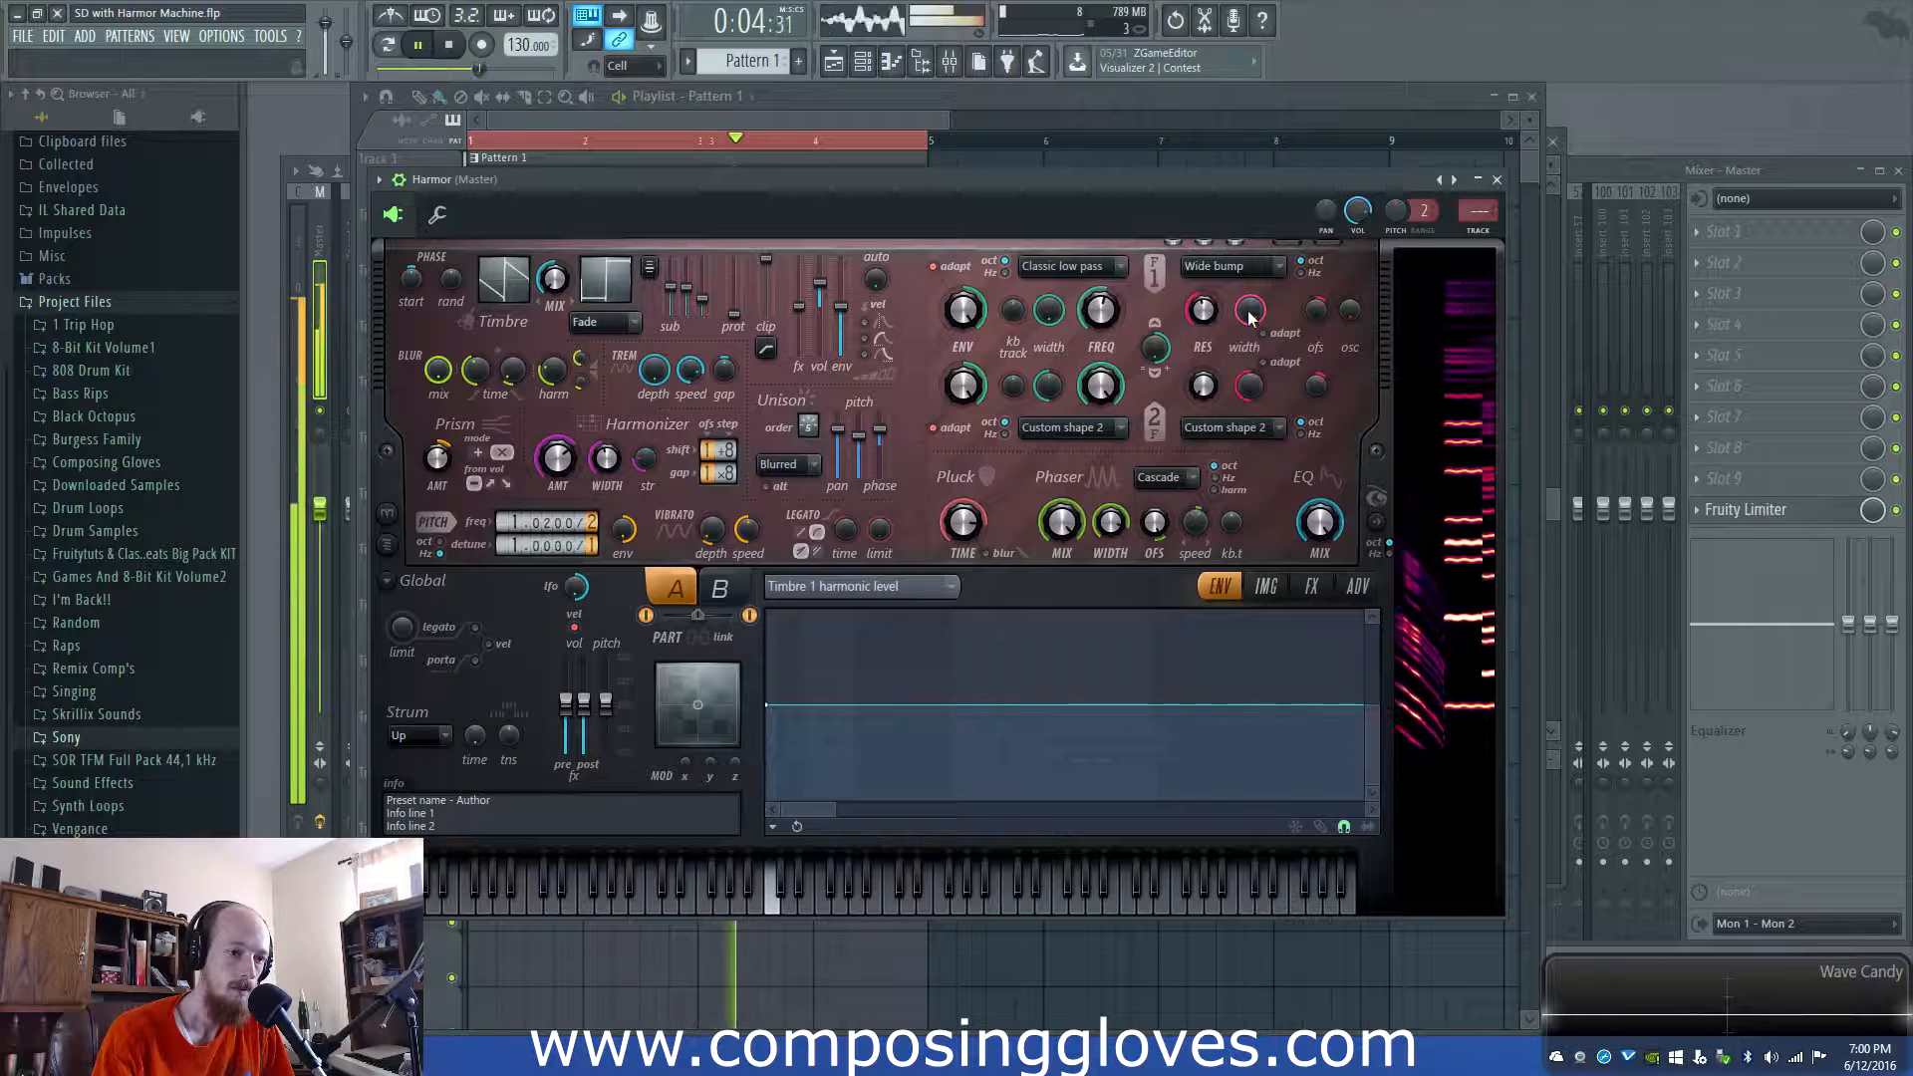
{"action": "key", "text": "space"}
Reopen Harmor and look over the part B and part A settings while the arrangement plays from the start
{"action": "left_click", "coordinate": [643, 104]}
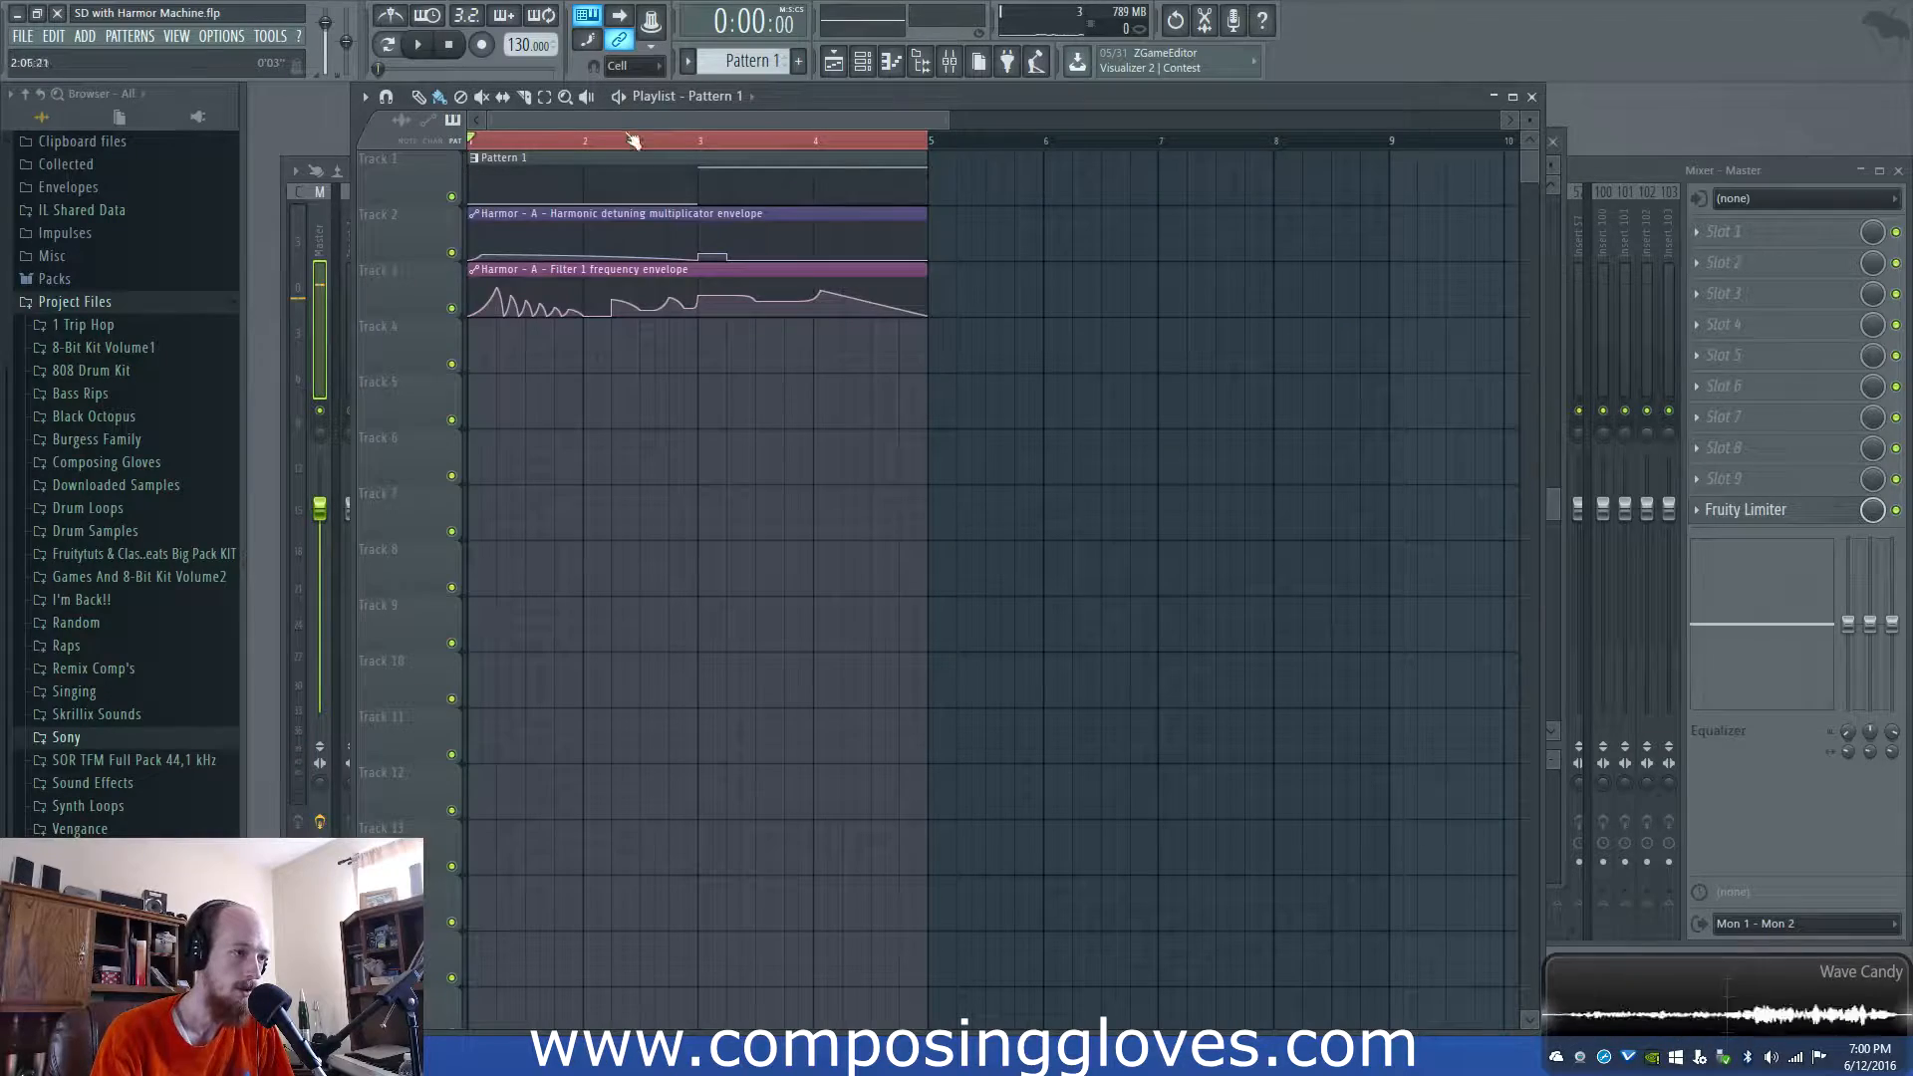
{"action": "key", "text": "F6"}
{"action": "left_click", "coordinate": [539, 370]}
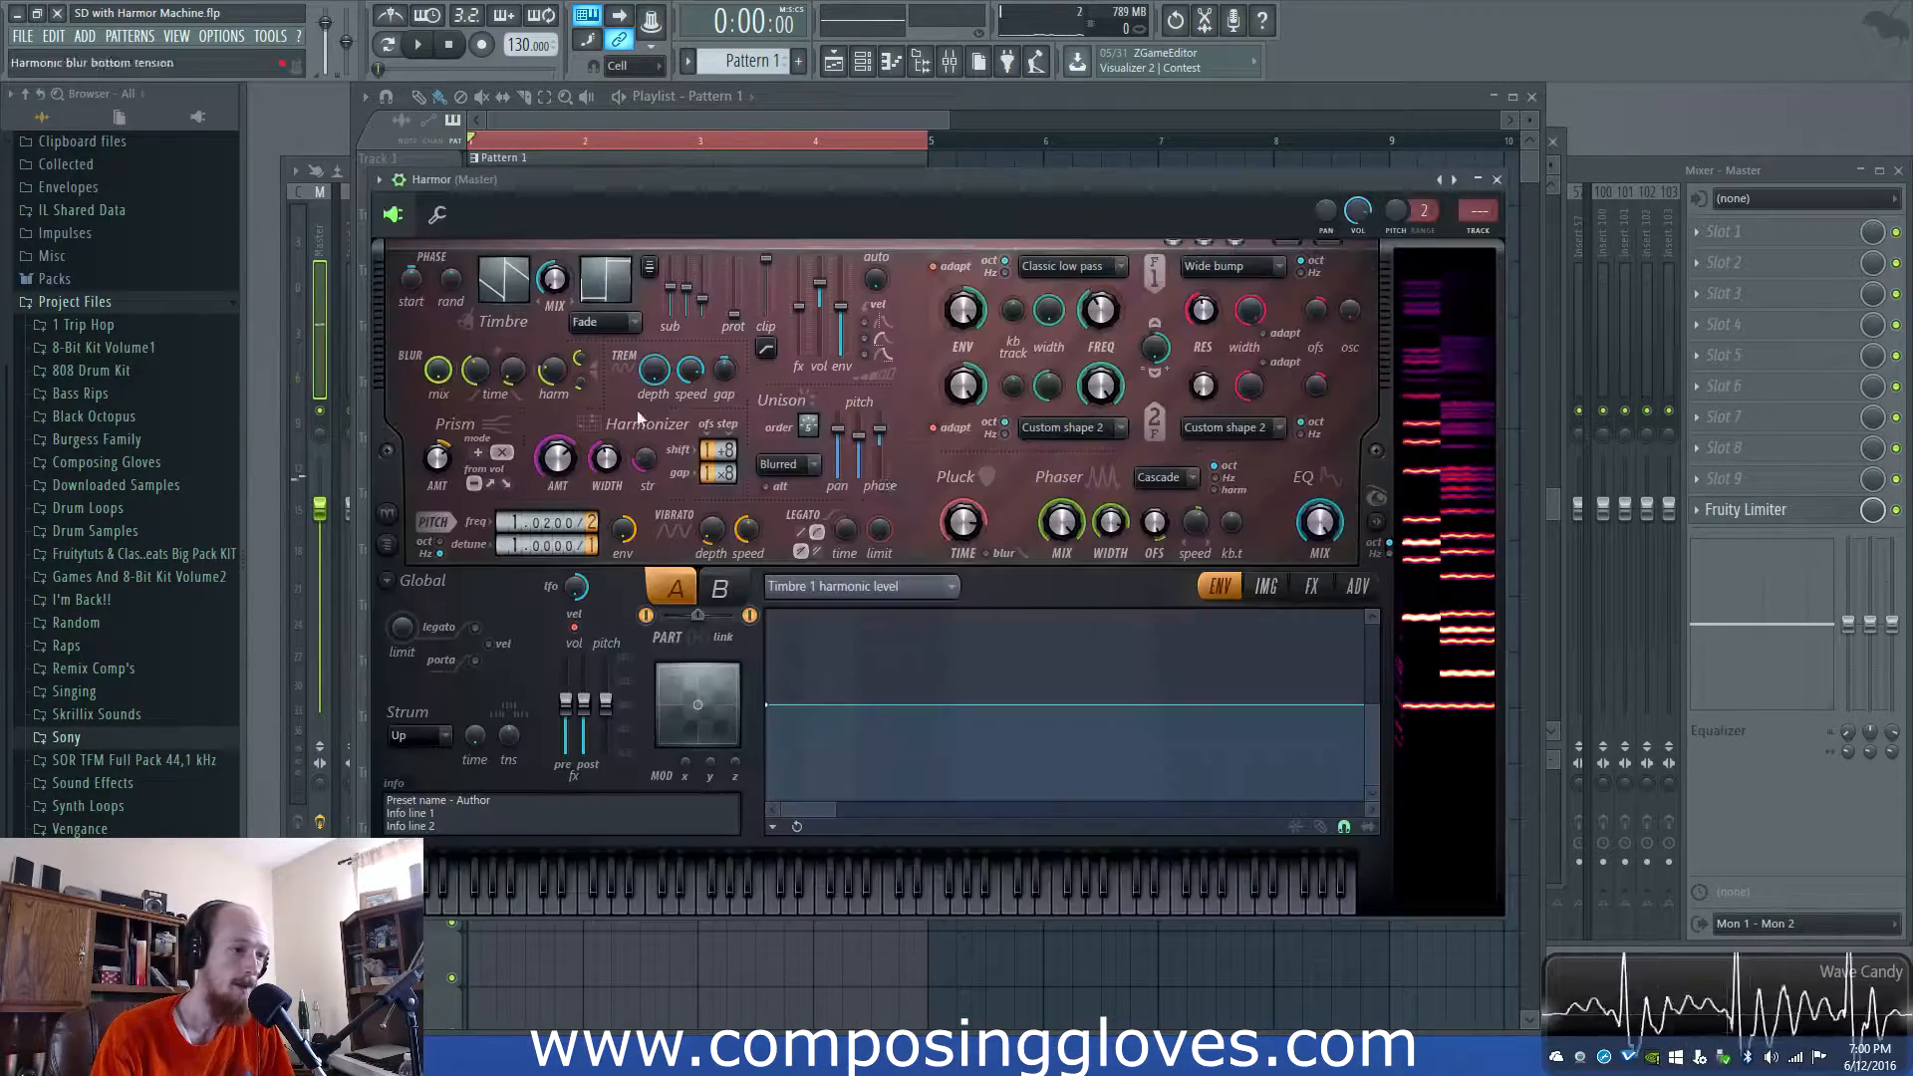
{"action": "left_click", "coordinate": [719, 588]}
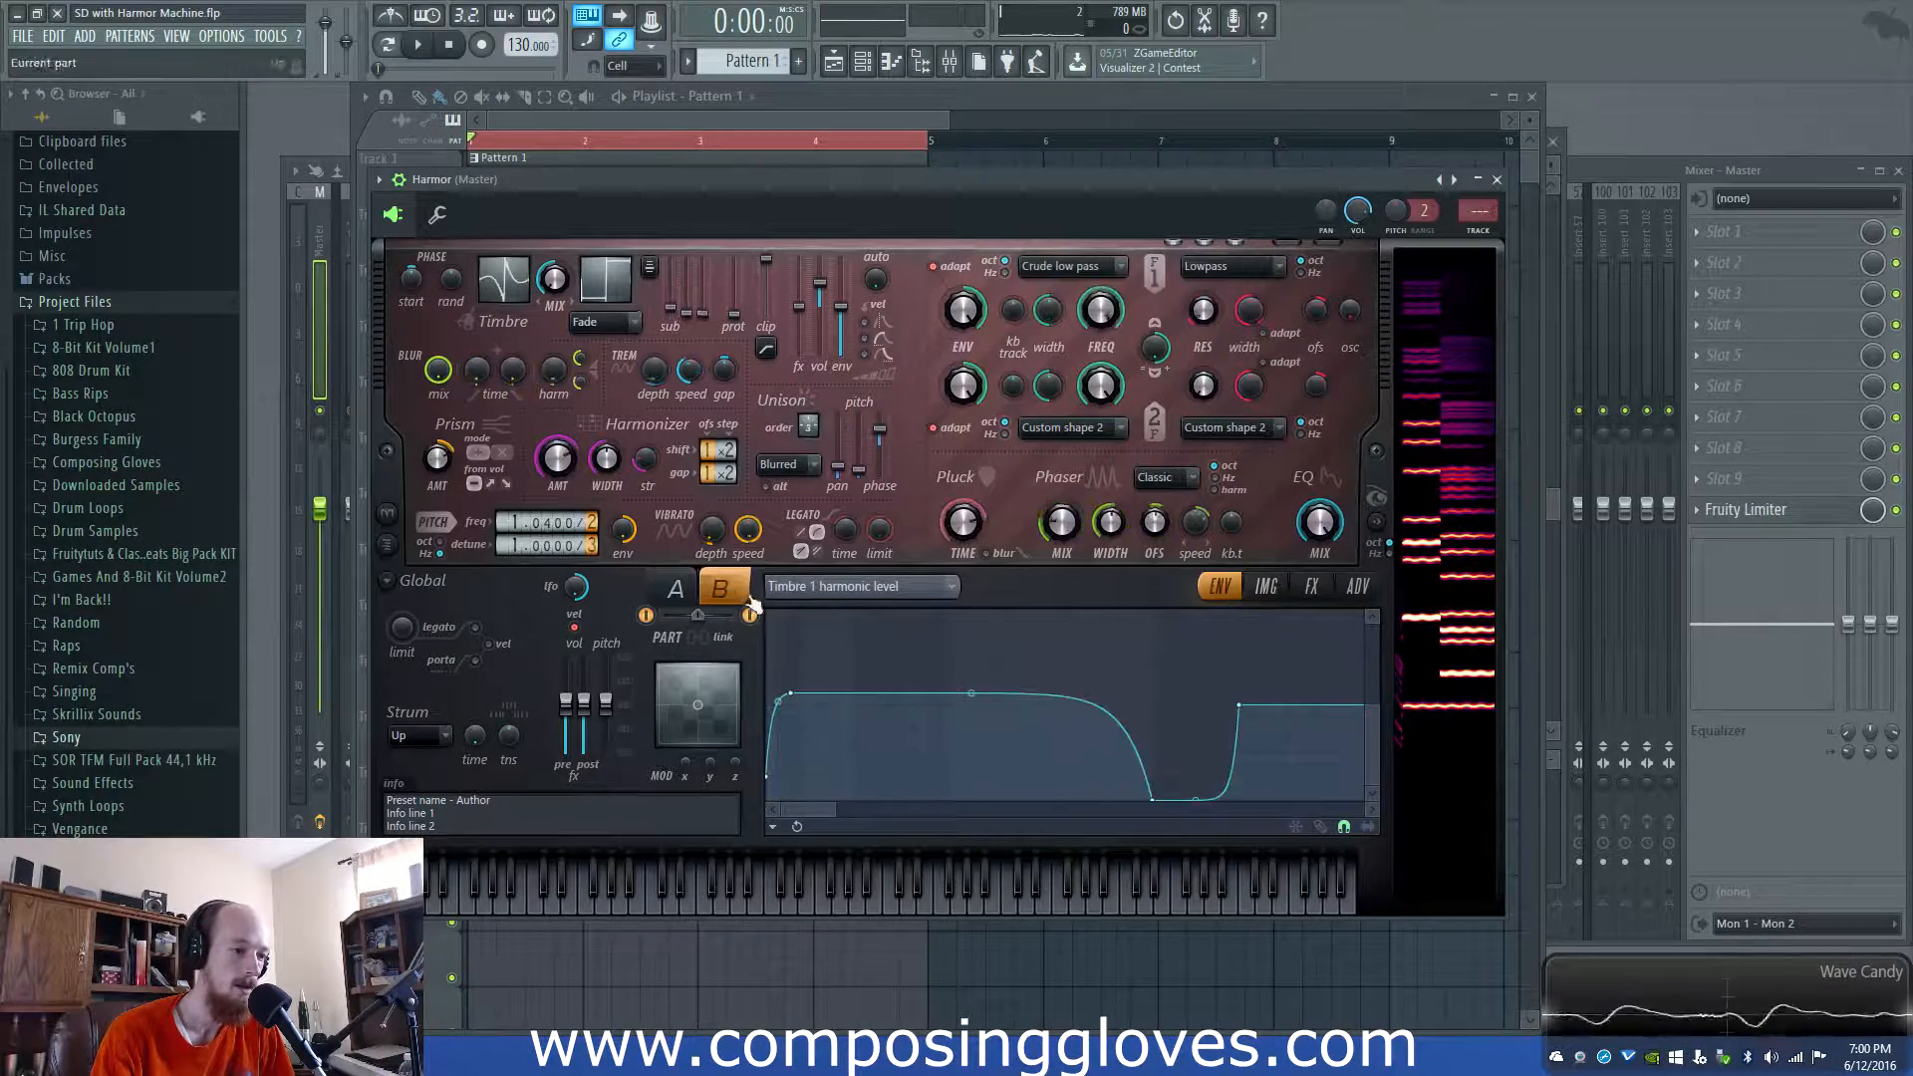
{"action": "key", "text": "space"}
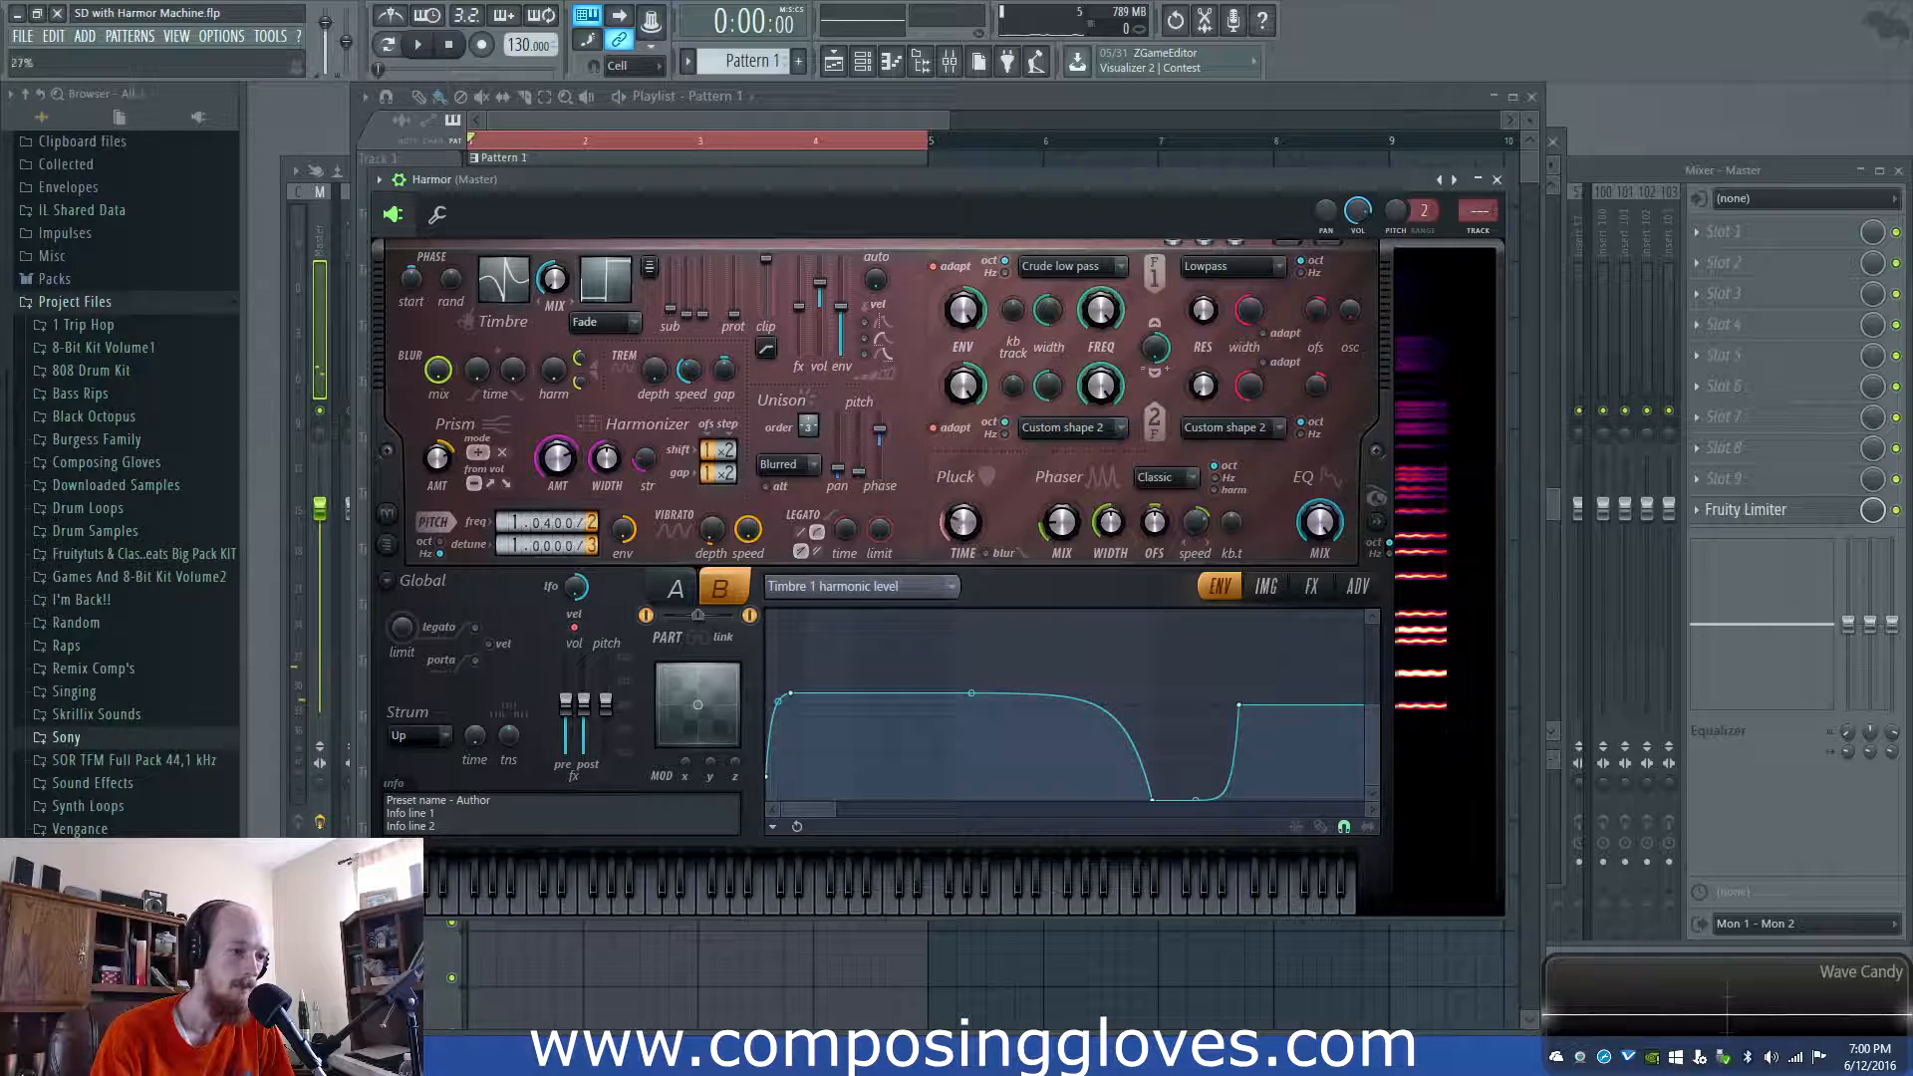
{"action": "left_click", "coordinate": [672, 590]}
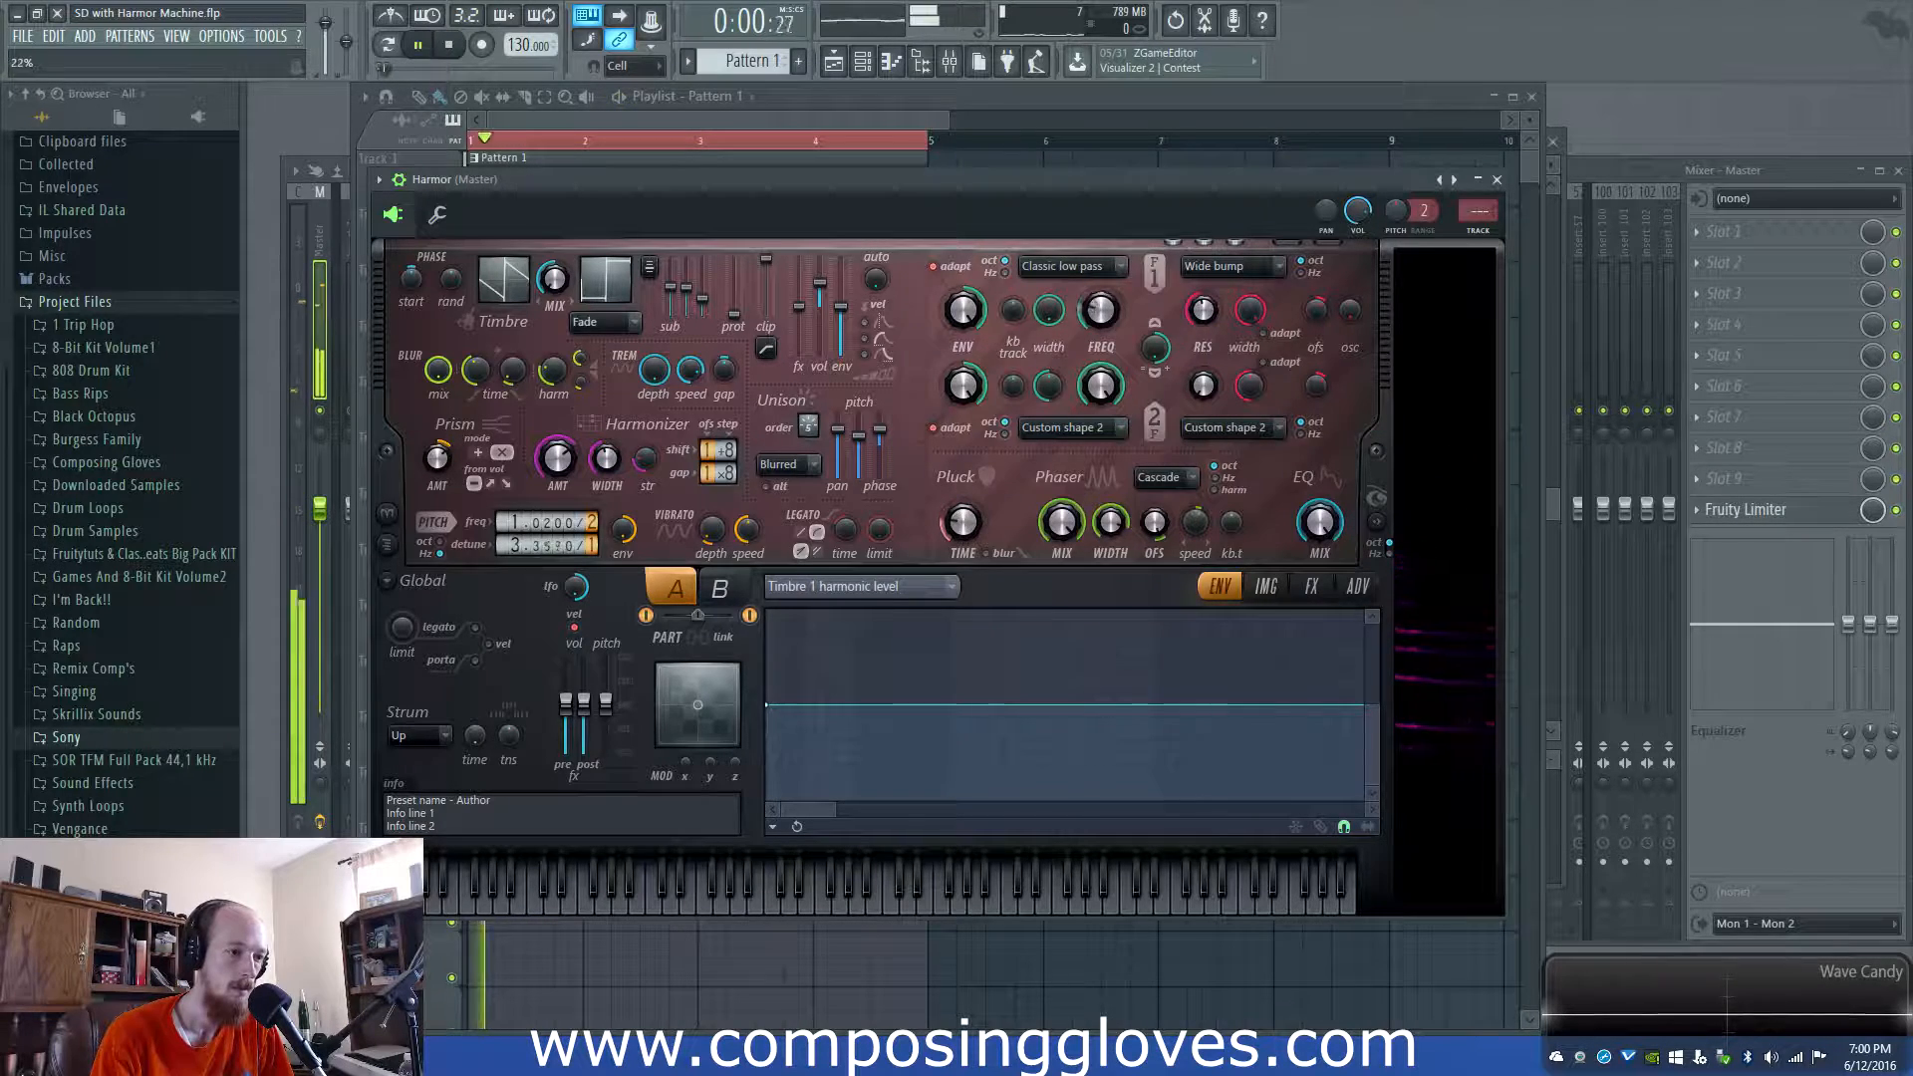
{"action": "key", "text": "space"}
Play the arrangement from bar 3 with Harmor's part B settings shown
{"action": "left_click", "coordinate": [703, 142]}
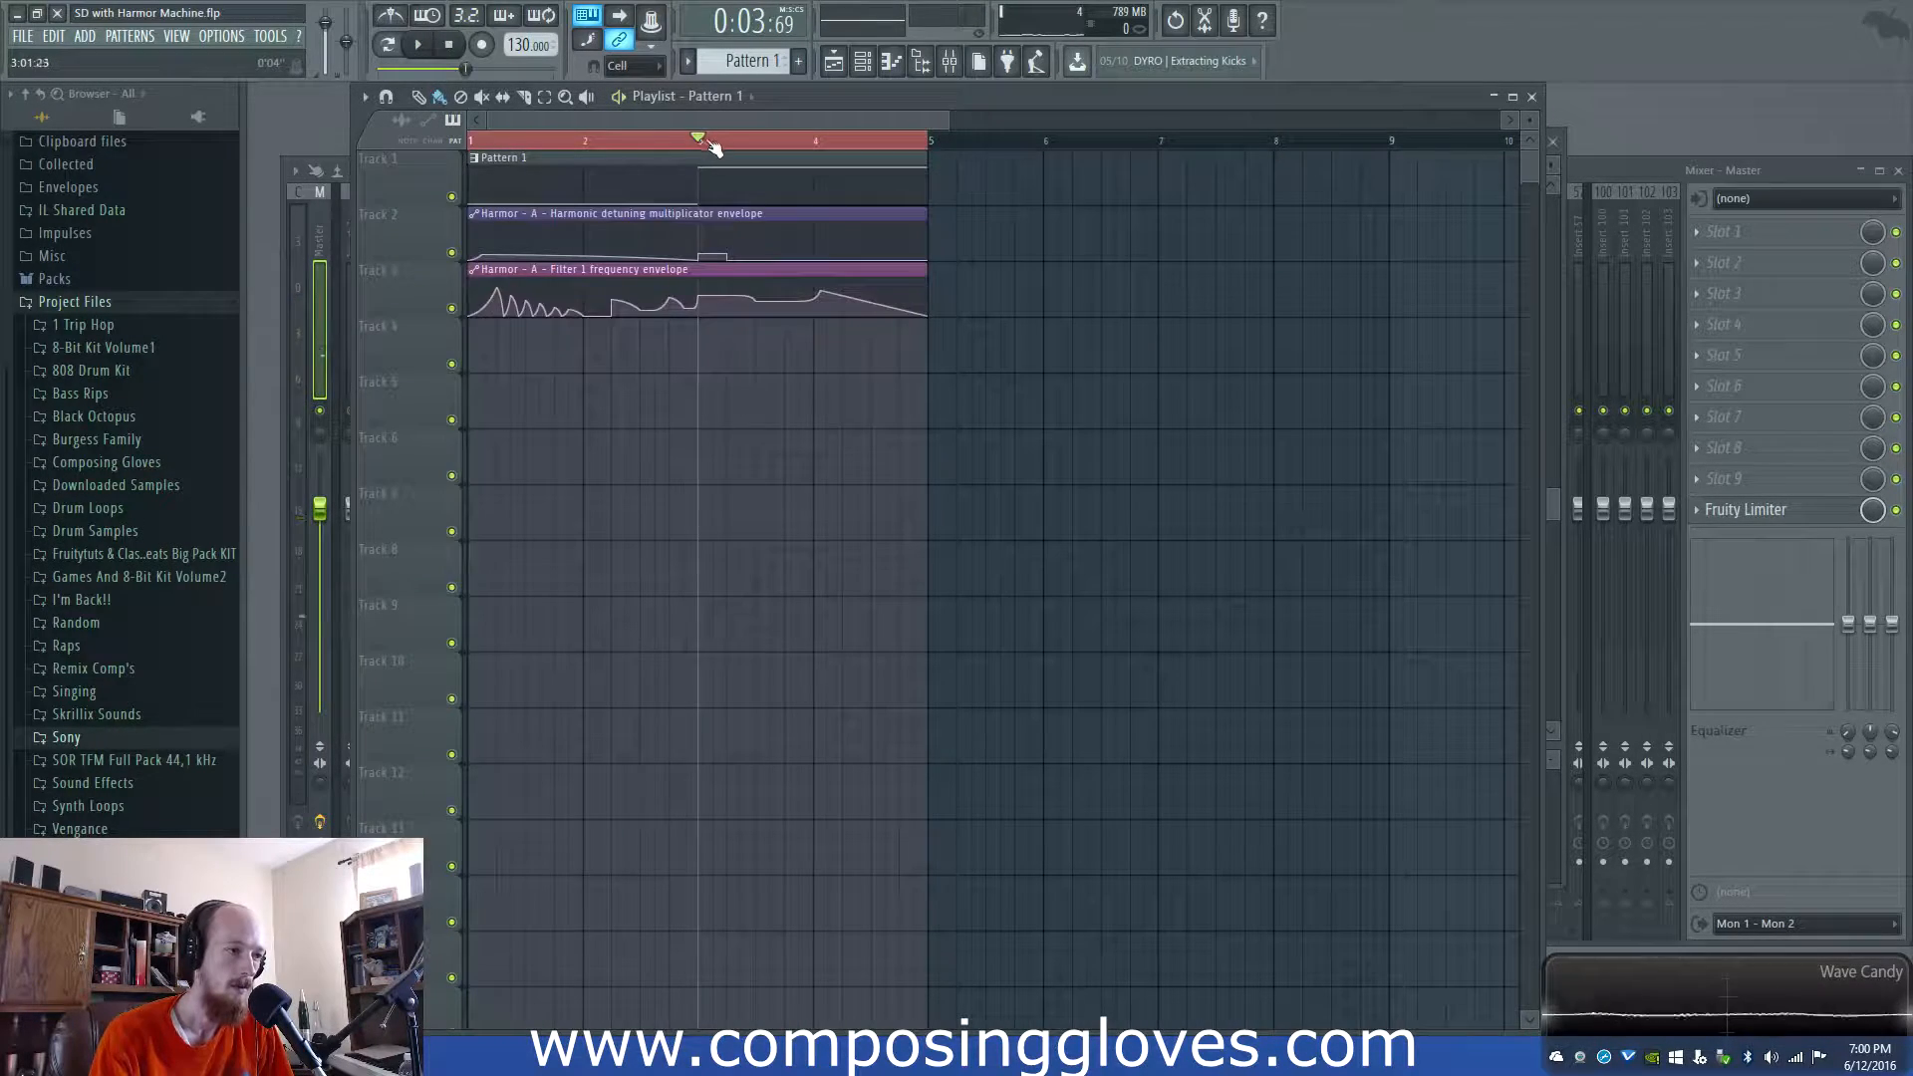
{"action": "key", "text": "space"}
{"action": "key", "text": "space"}
{"action": "key", "text": "F6"}
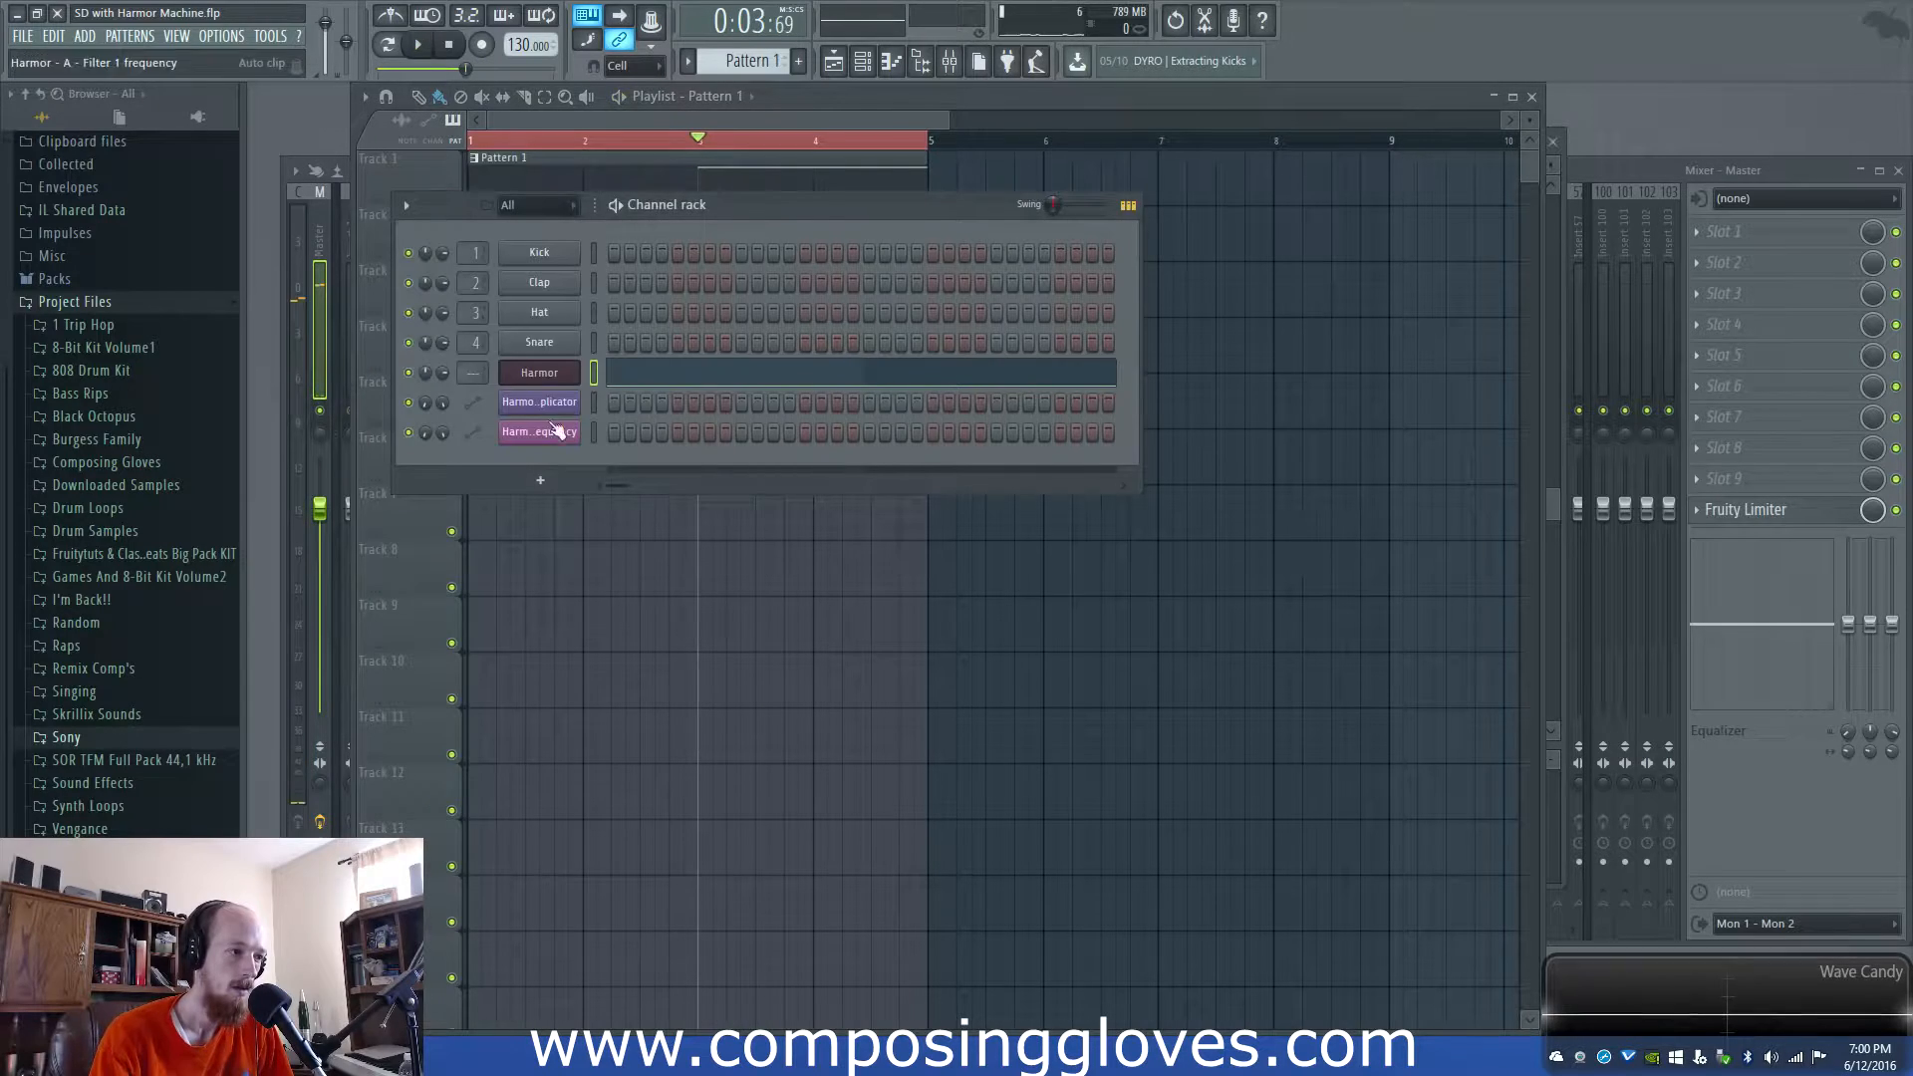
{"action": "left_click", "coordinate": [549, 375]}
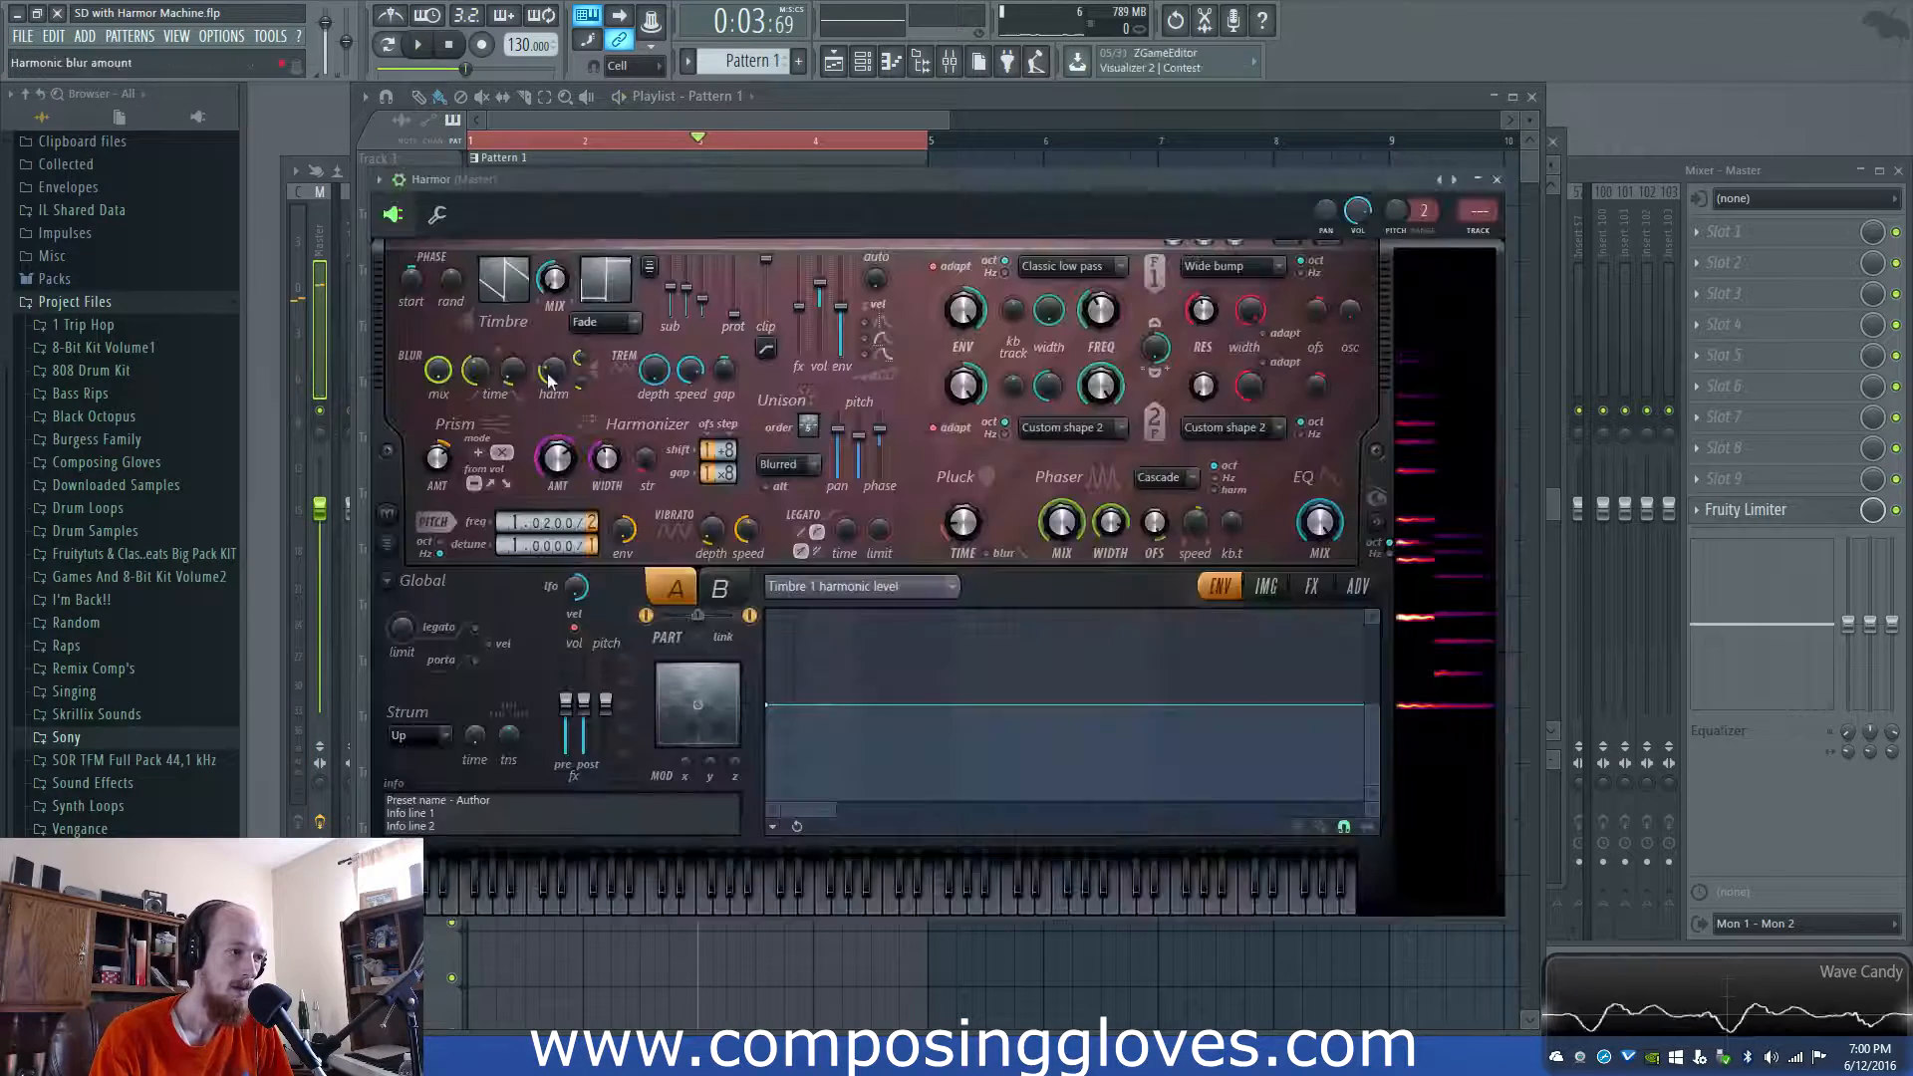
{"action": "left_click", "coordinate": [719, 588]}
{"action": "key", "text": "space"}
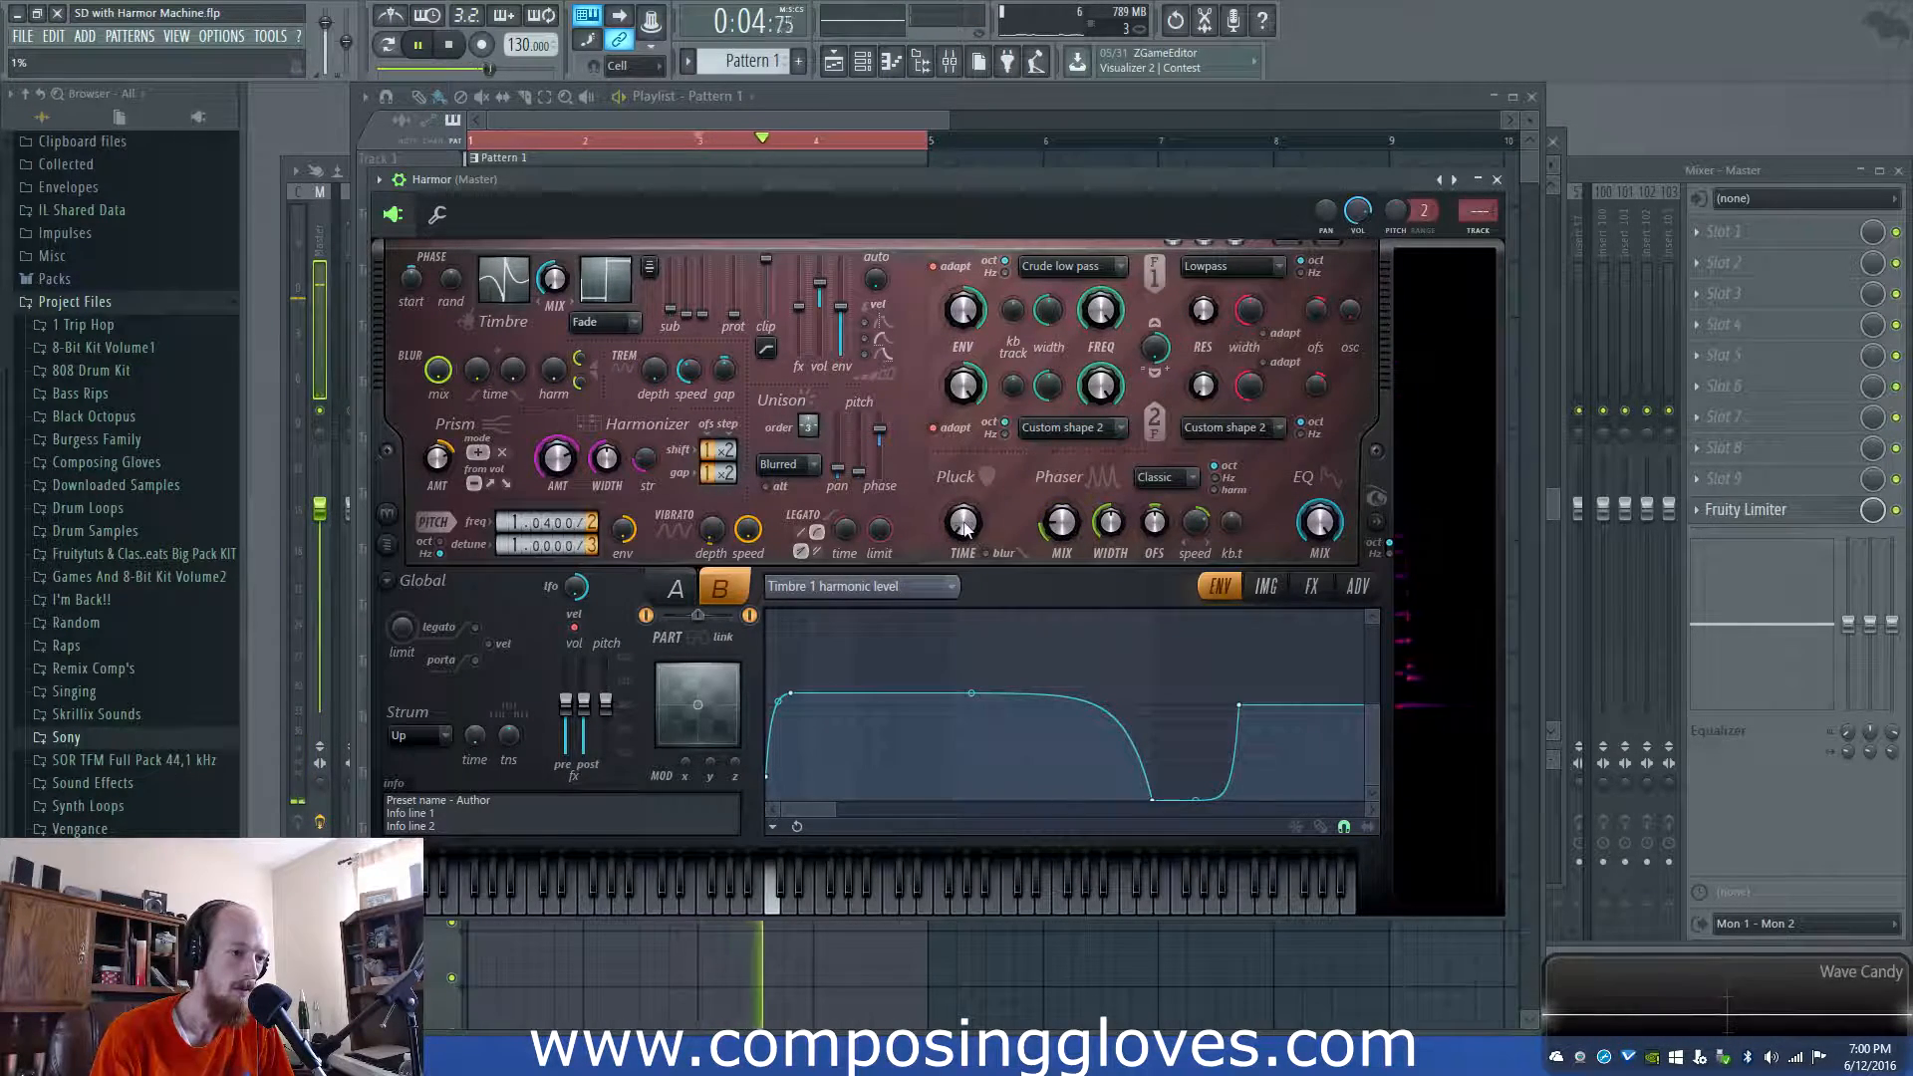
{"action": "key", "text": "space"}
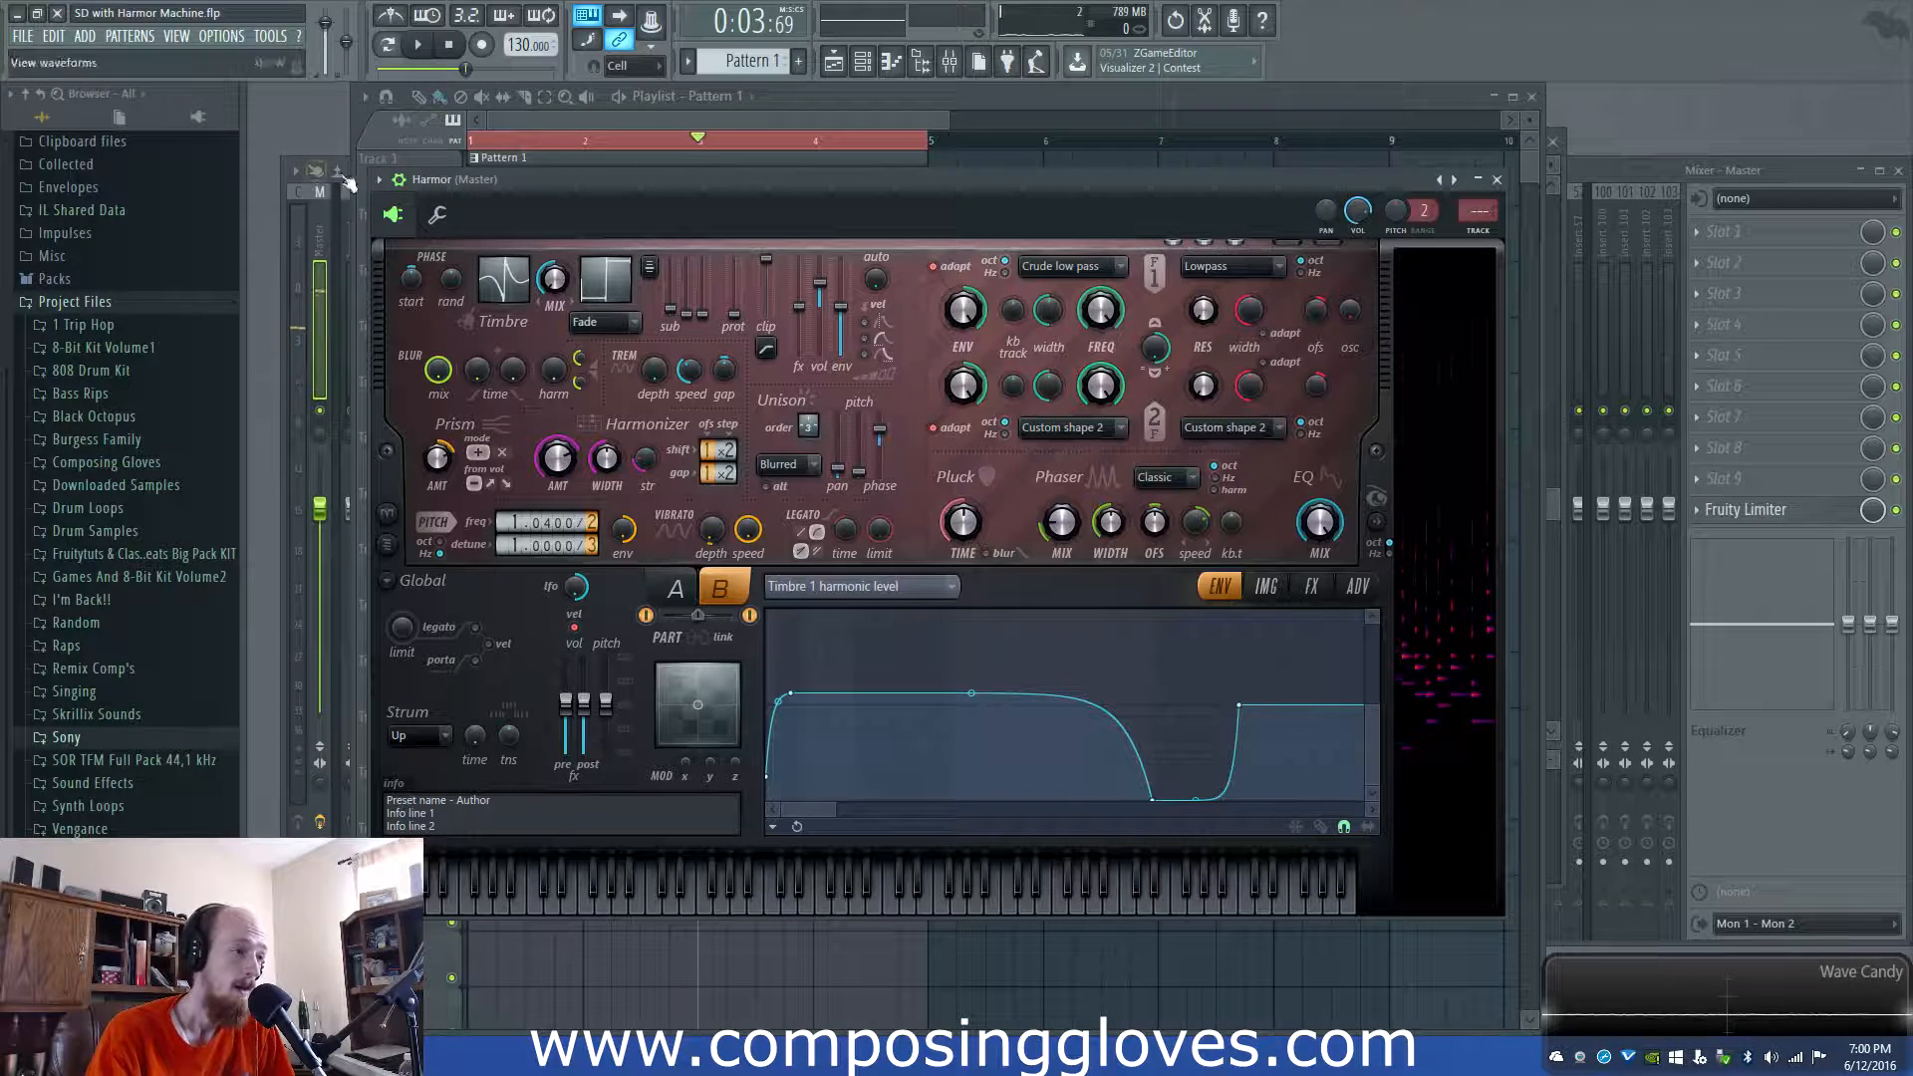
Switch Harmor back to part A and play the playlist from bar 1
{"action": "left_click", "coordinate": [679, 591]}
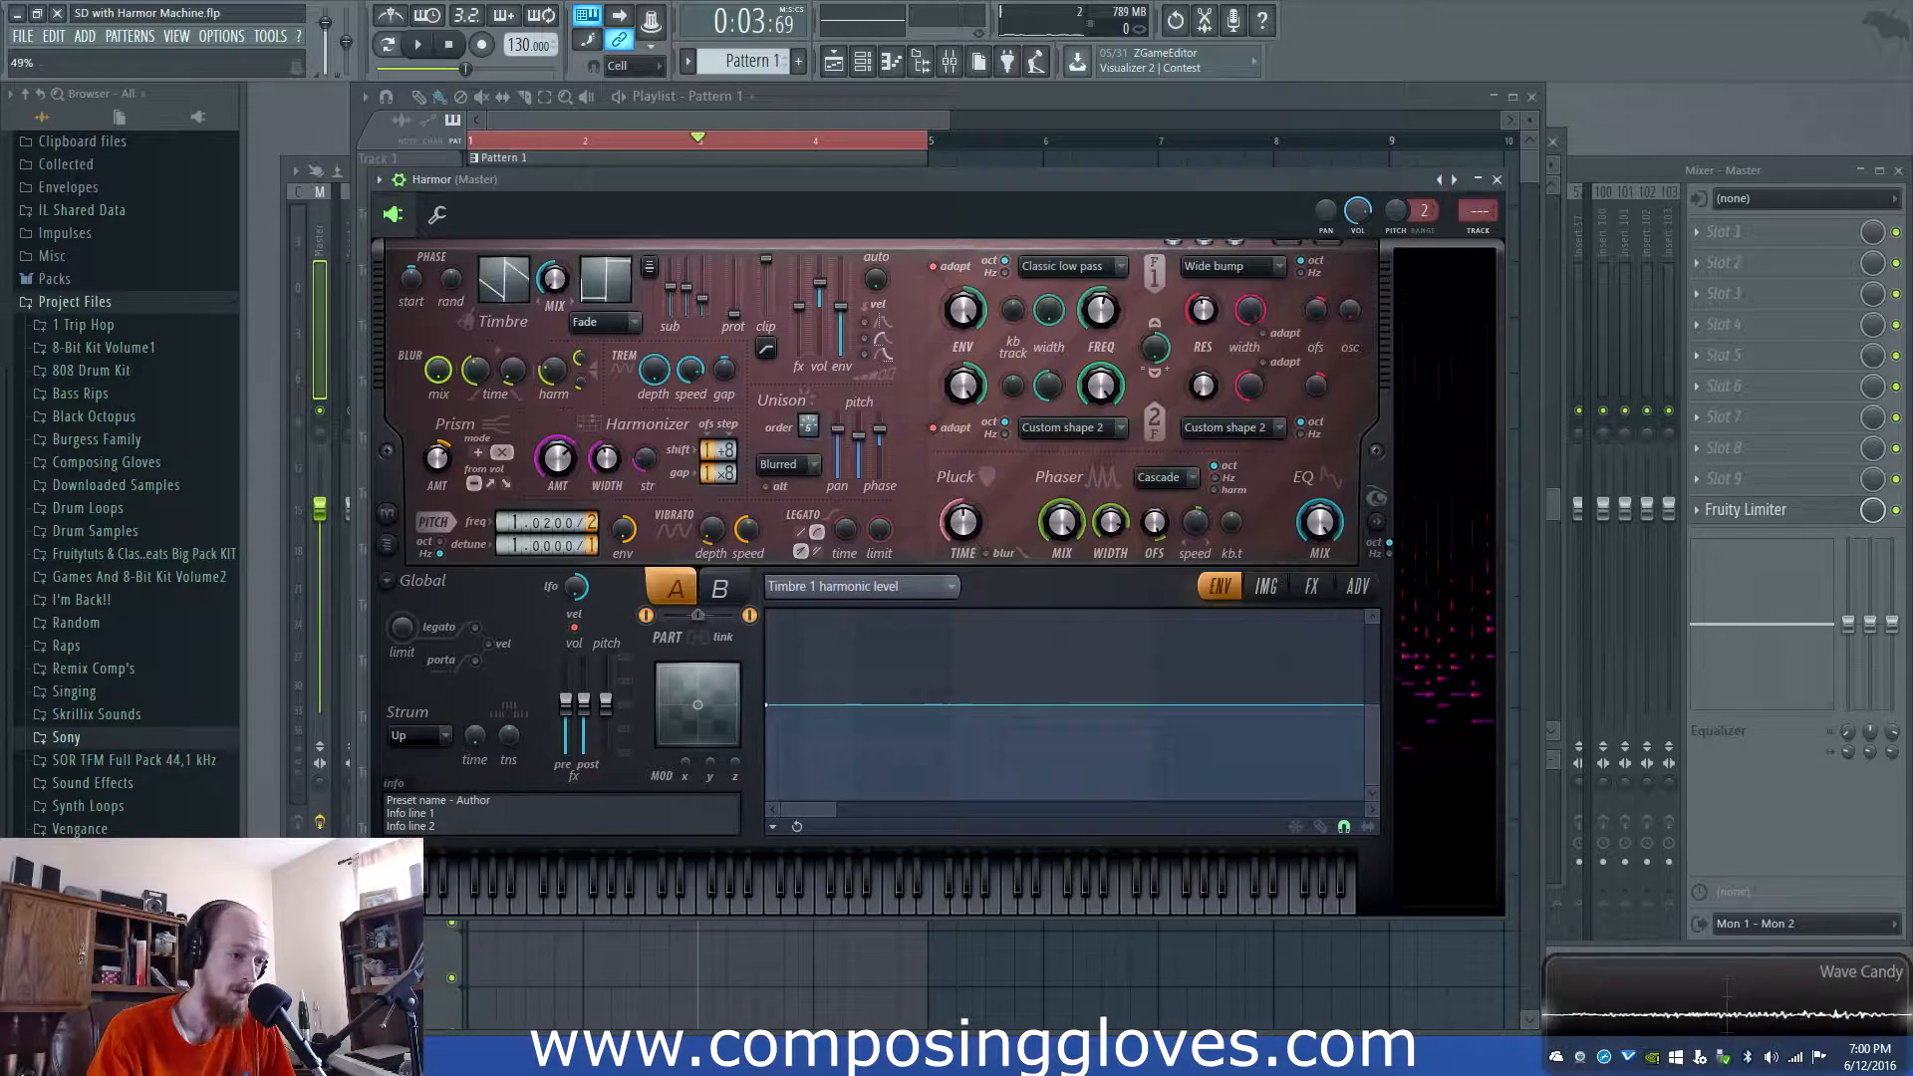
{"action": "left_click", "coordinate": [630, 102]}
{"action": "left_click_drag", "start_coordinate": [630, 140], "coordinate": [437, 152]}
{"action": "key", "text": "space"}
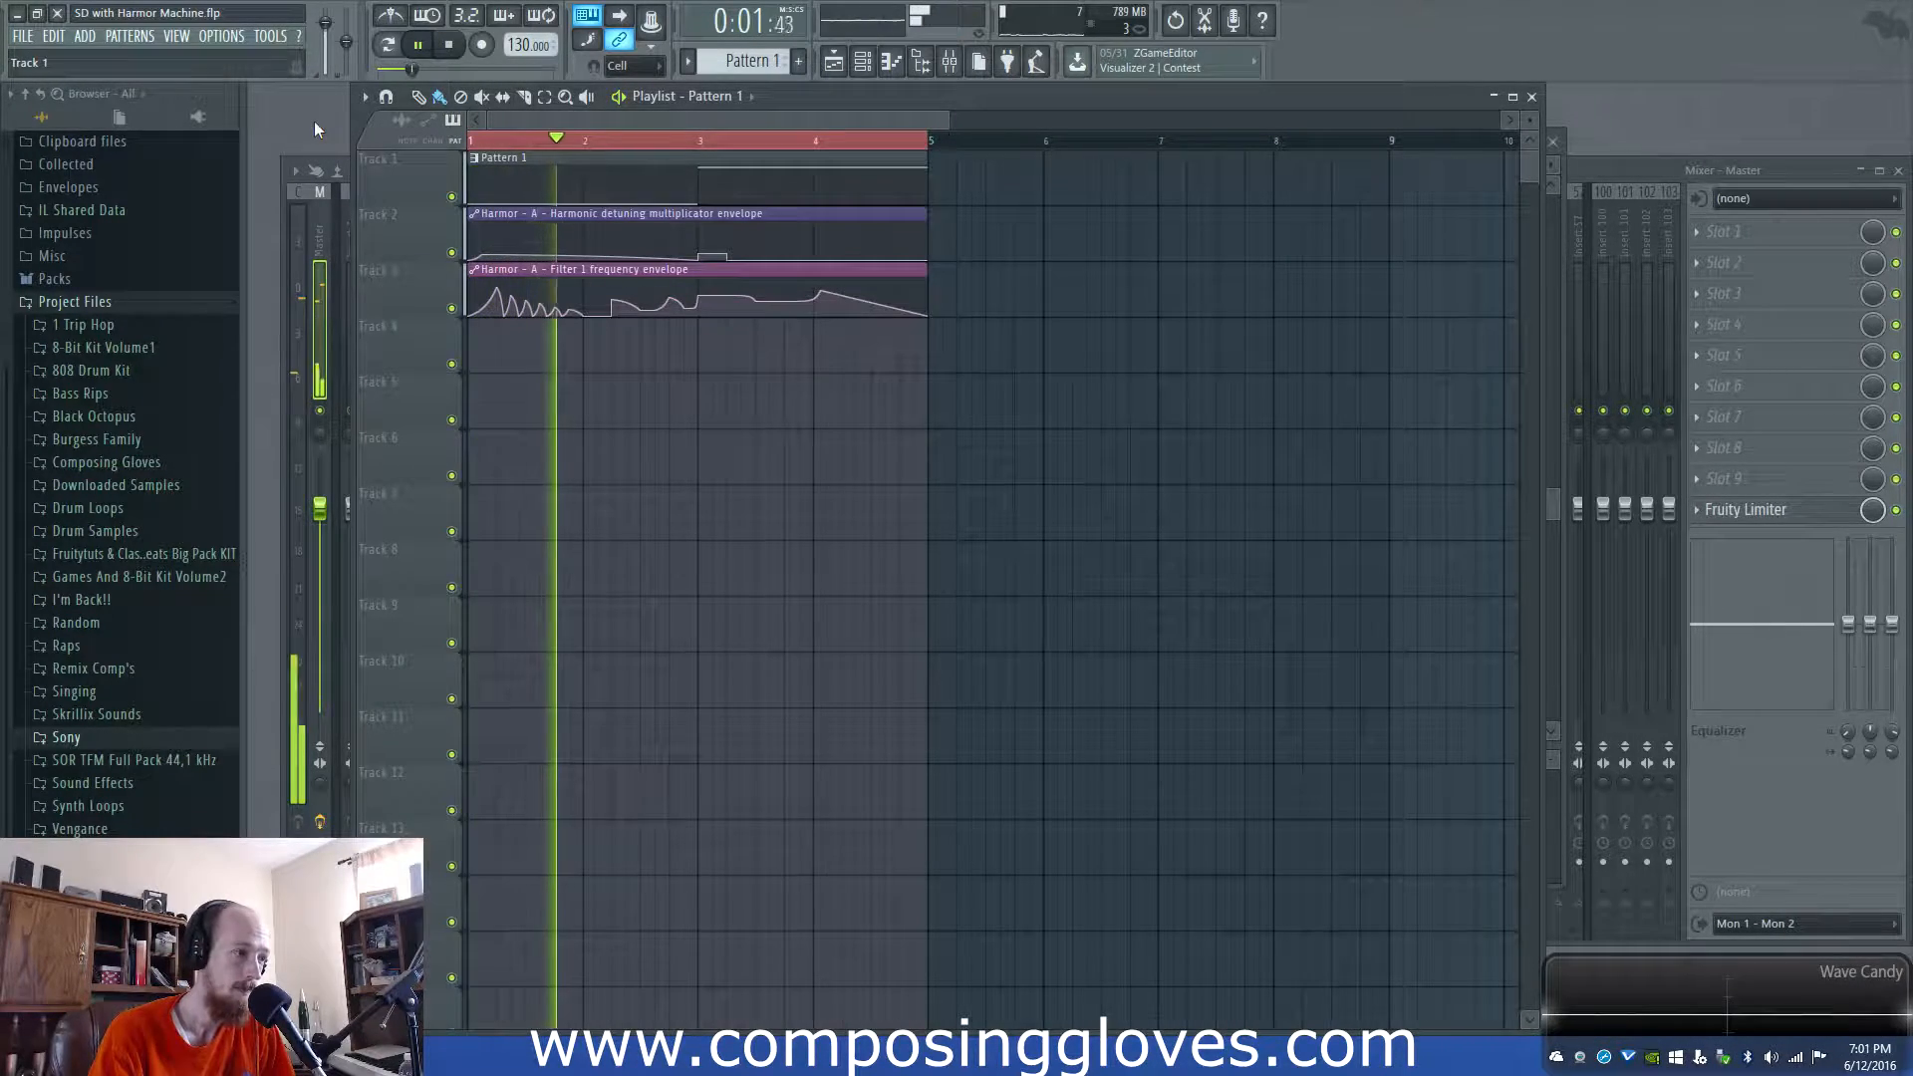
{"action": "key", "text": "space"}
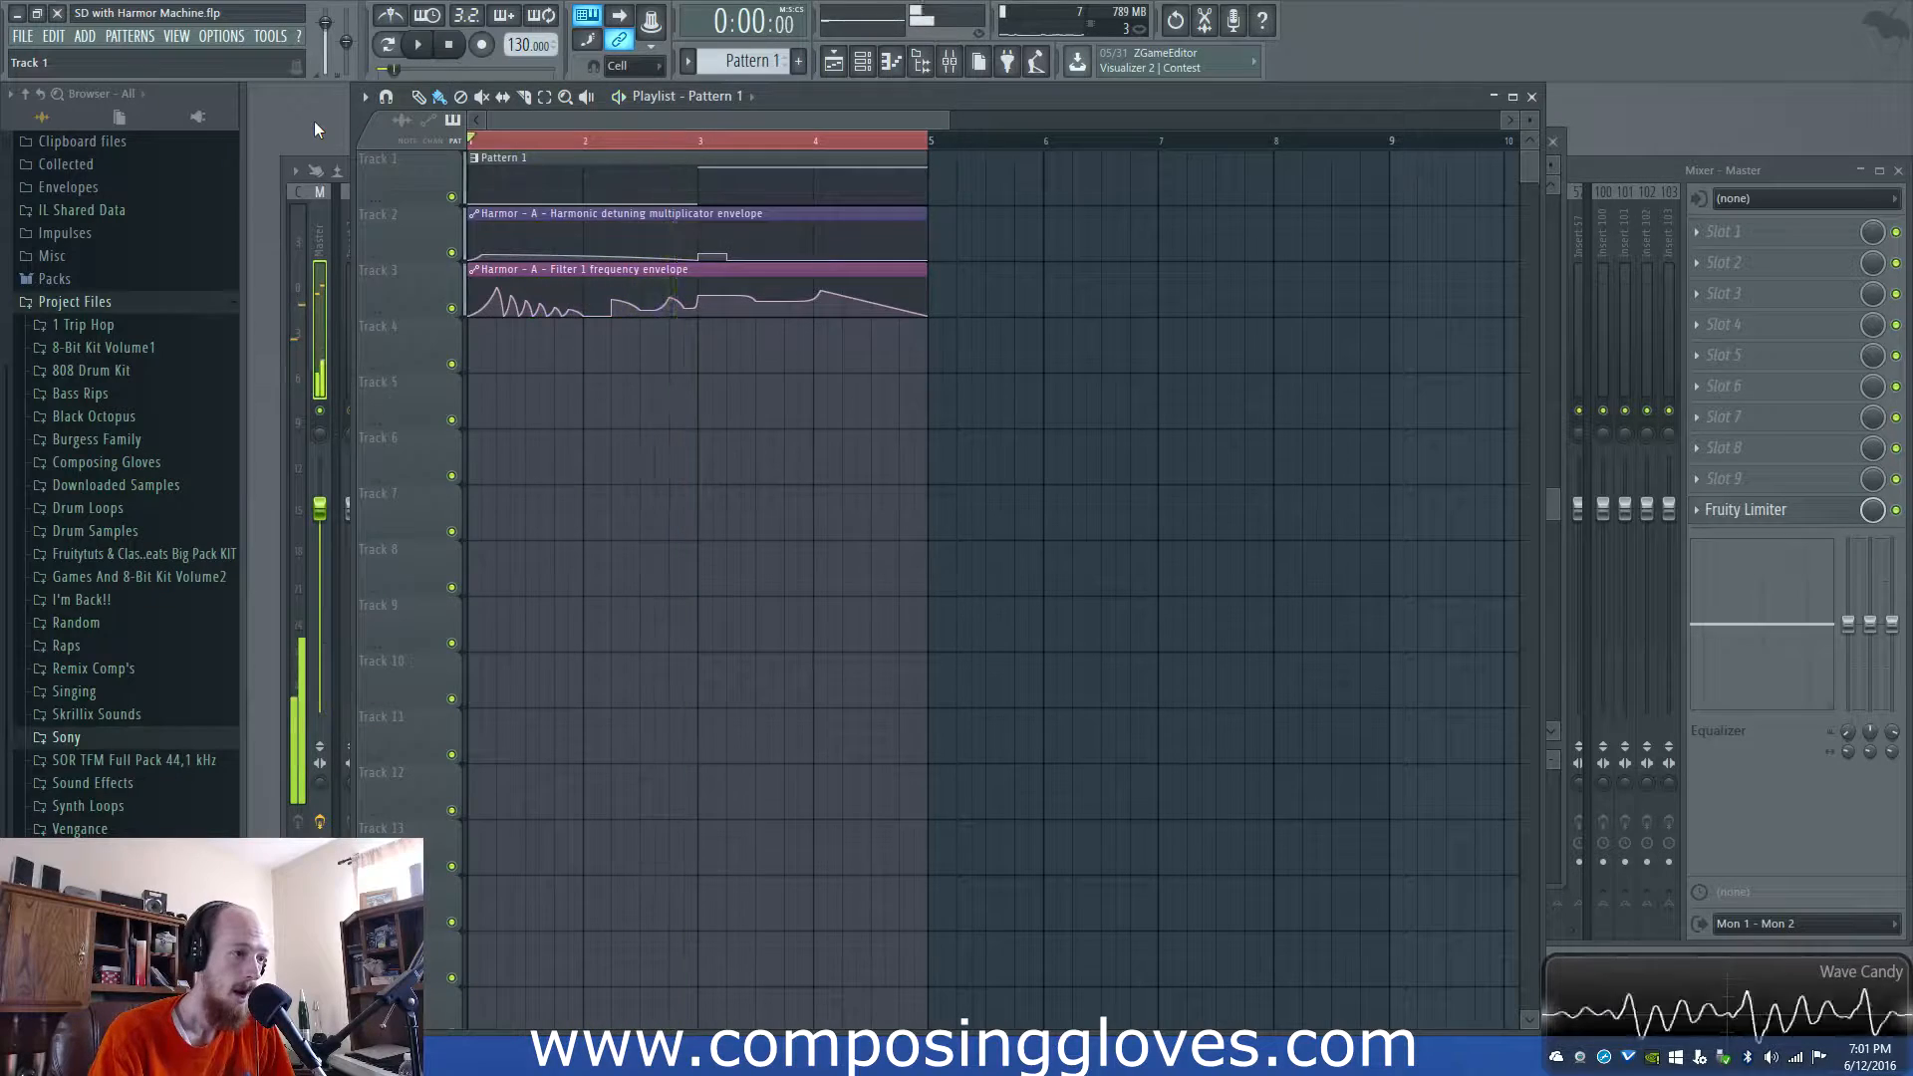
Reopen Harmor, move its window aside, and view the list of part A's articulation, mapping and shaping targets
{"action": "key", "text": "F6"}
{"action": "left_click", "coordinate": [539, 373]}
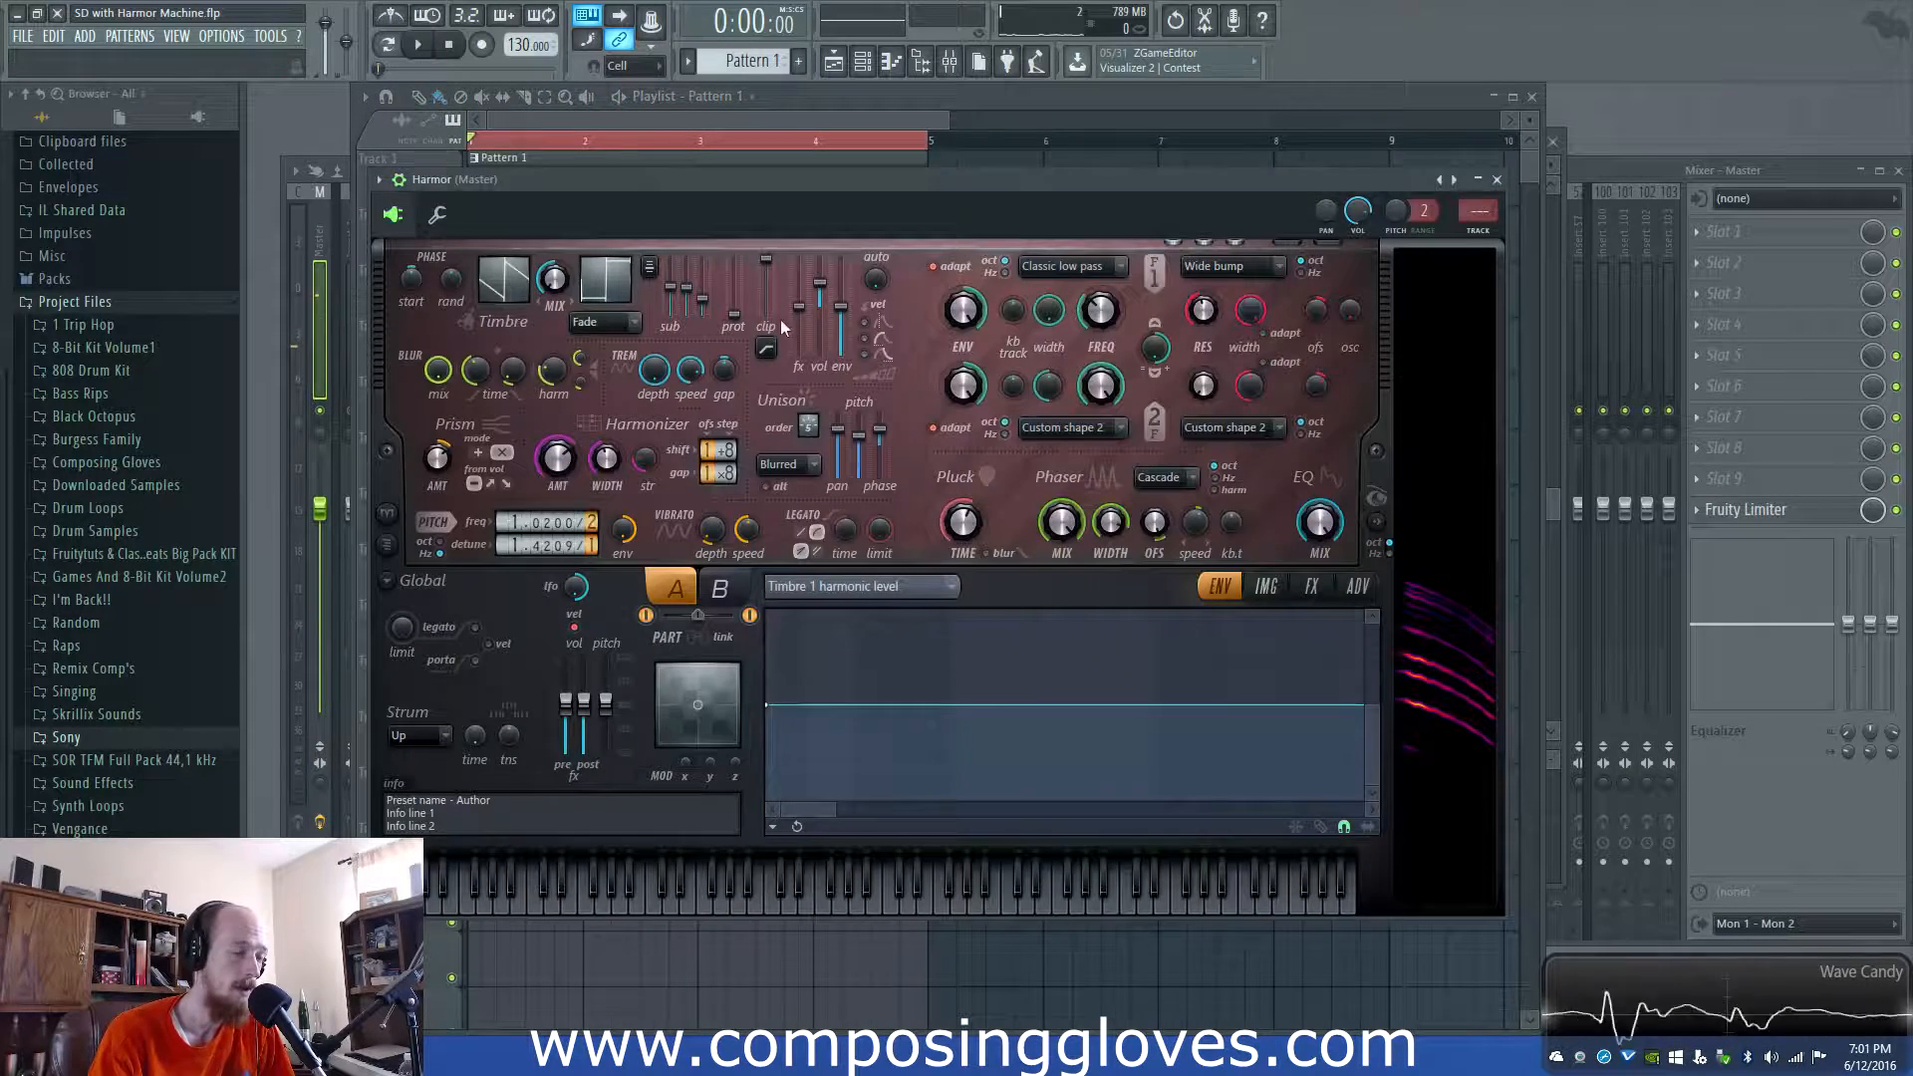
{"action": "left_click_drag", "start_coordinate": [738, 182], "coordinate": [661, 197]}
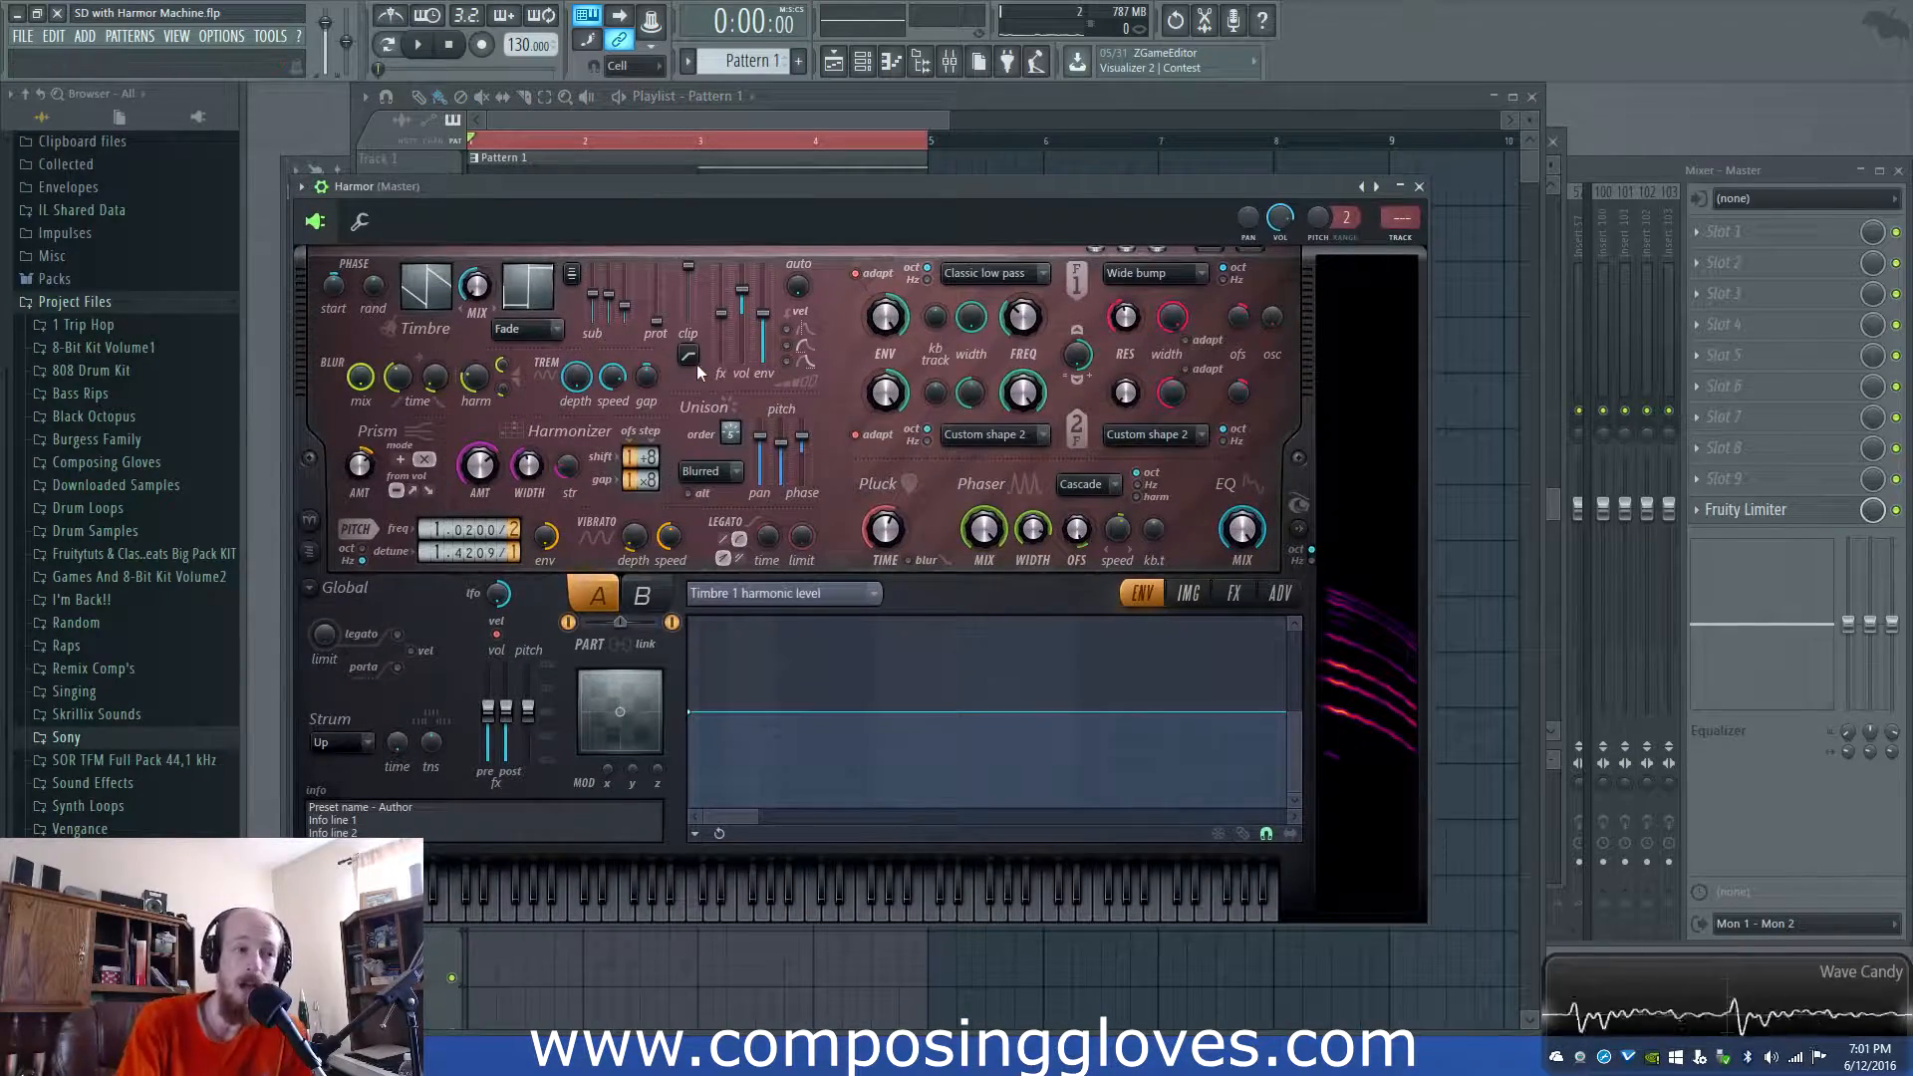
{"action": "left_click", "coordinate": [794, 598]}
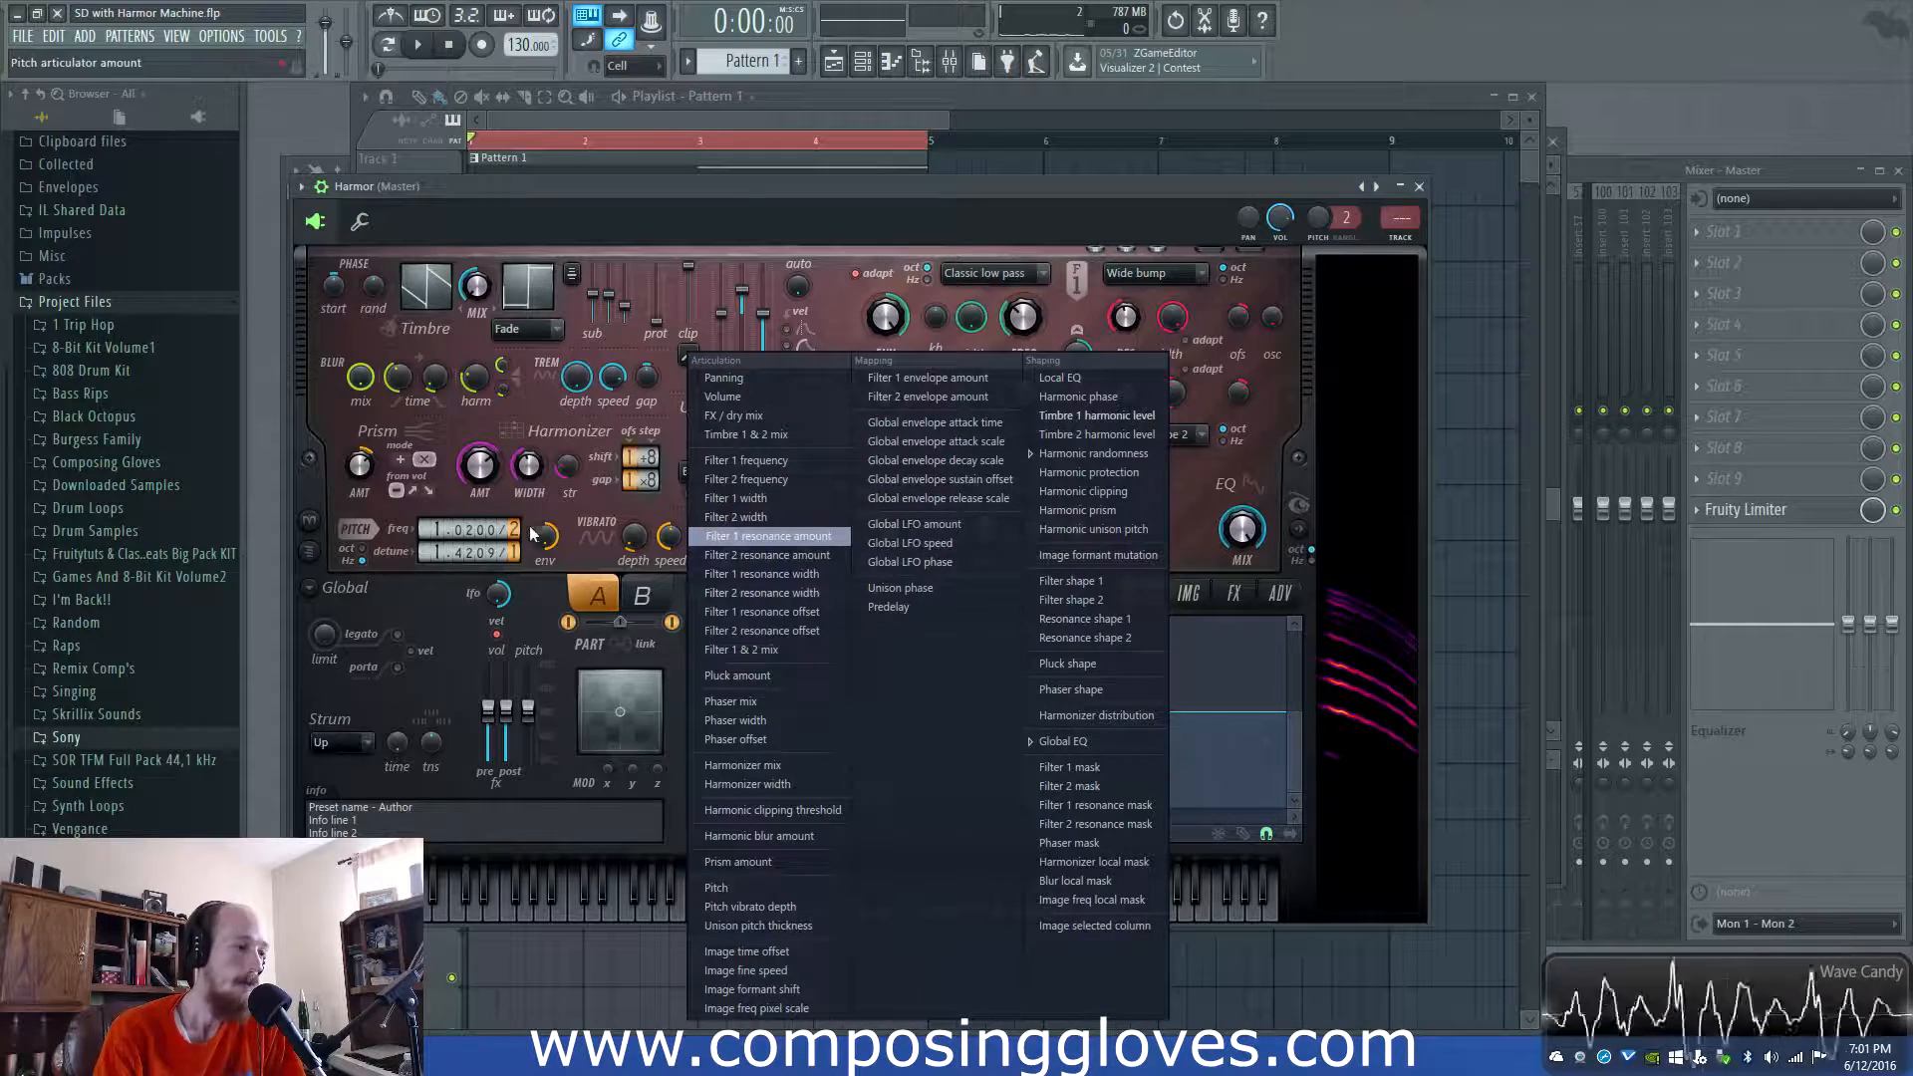
{"action": "left_click", "coordinate": [590, 195]}
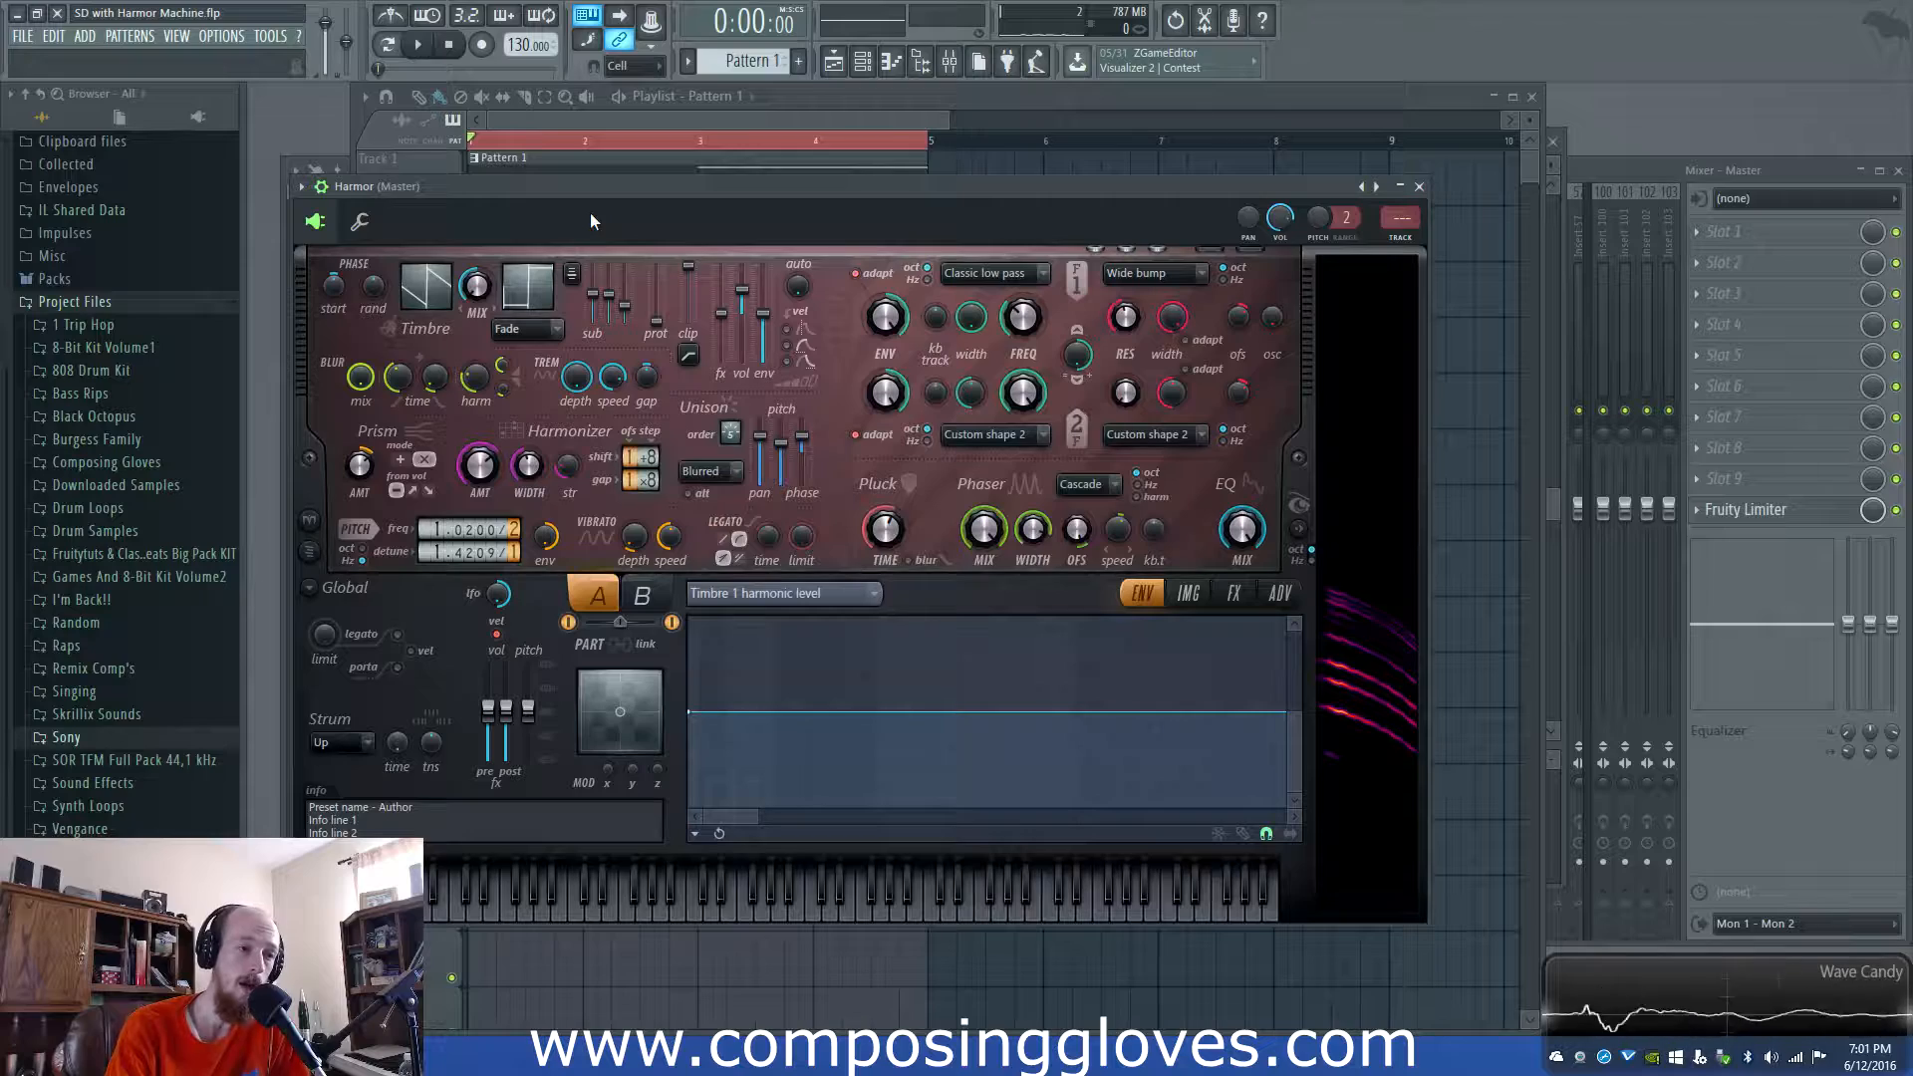
Examine Harmor's effects page and the unit order on its advanced page, and return to the envelope page
{"action": "left_click", "coordinate": [1221, 602]}
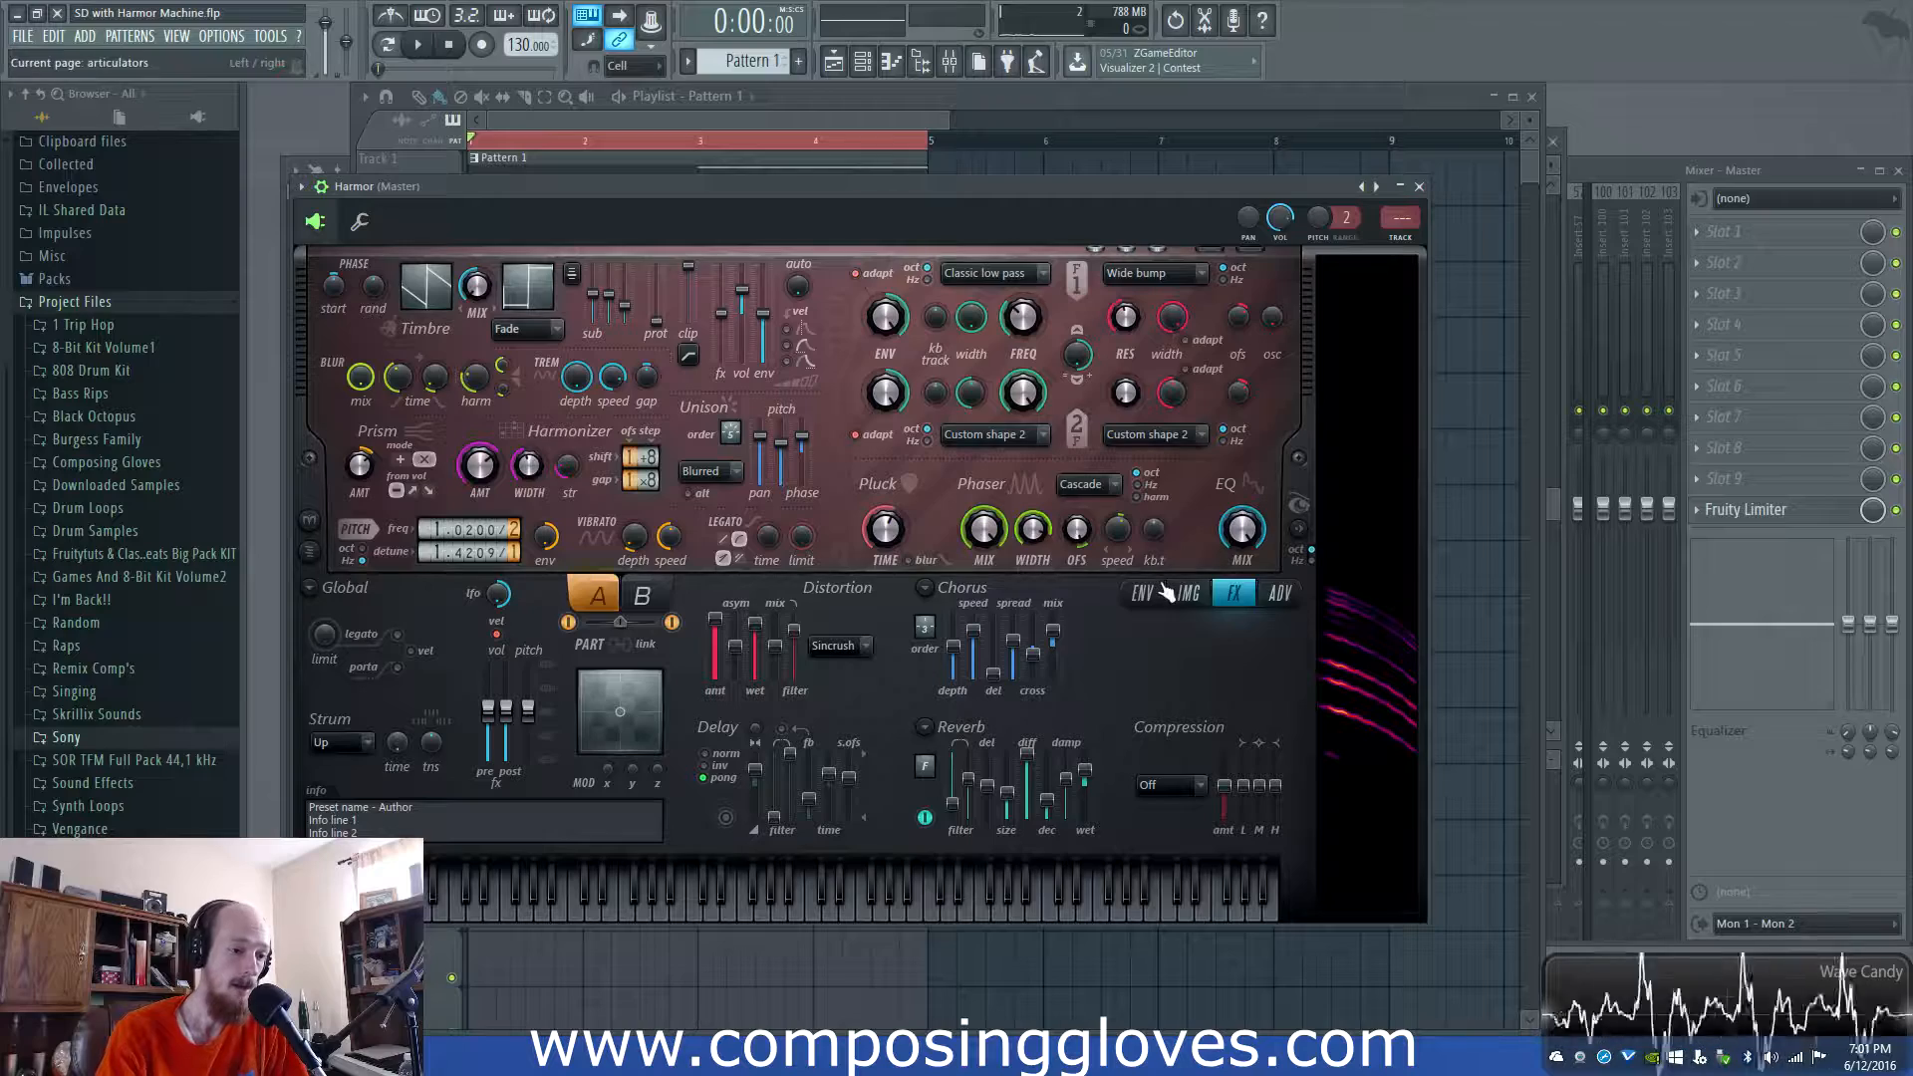
{"action": "left_click", "coordinate": [1279, 592]}
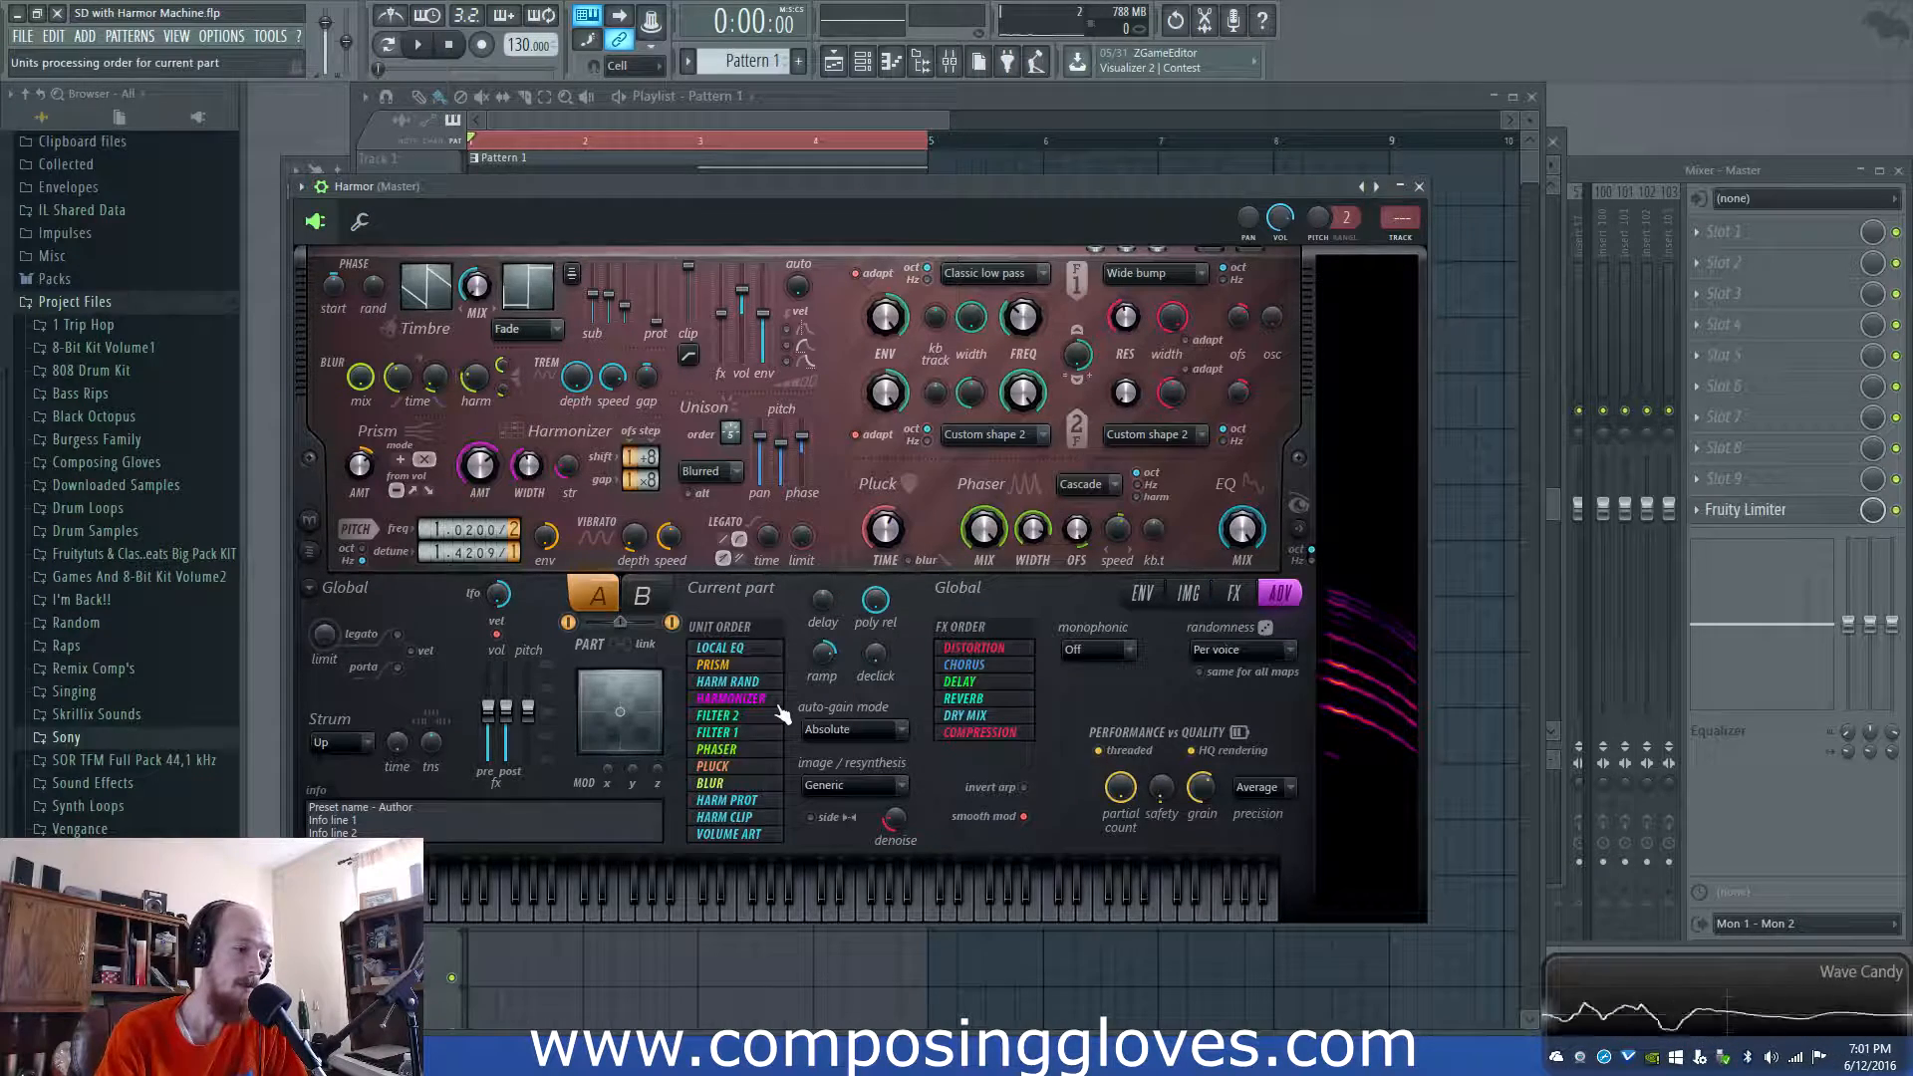
{"action": "mouse_move", "coordinate": [780, 711]}
{"action": "left_mouse_down"}
{"action": "mouse_move", "coordinate": [782, 743]}
{"action": "mouse_move", "coordinate": [782, 709]}
{"action": "left_mouse_up"}
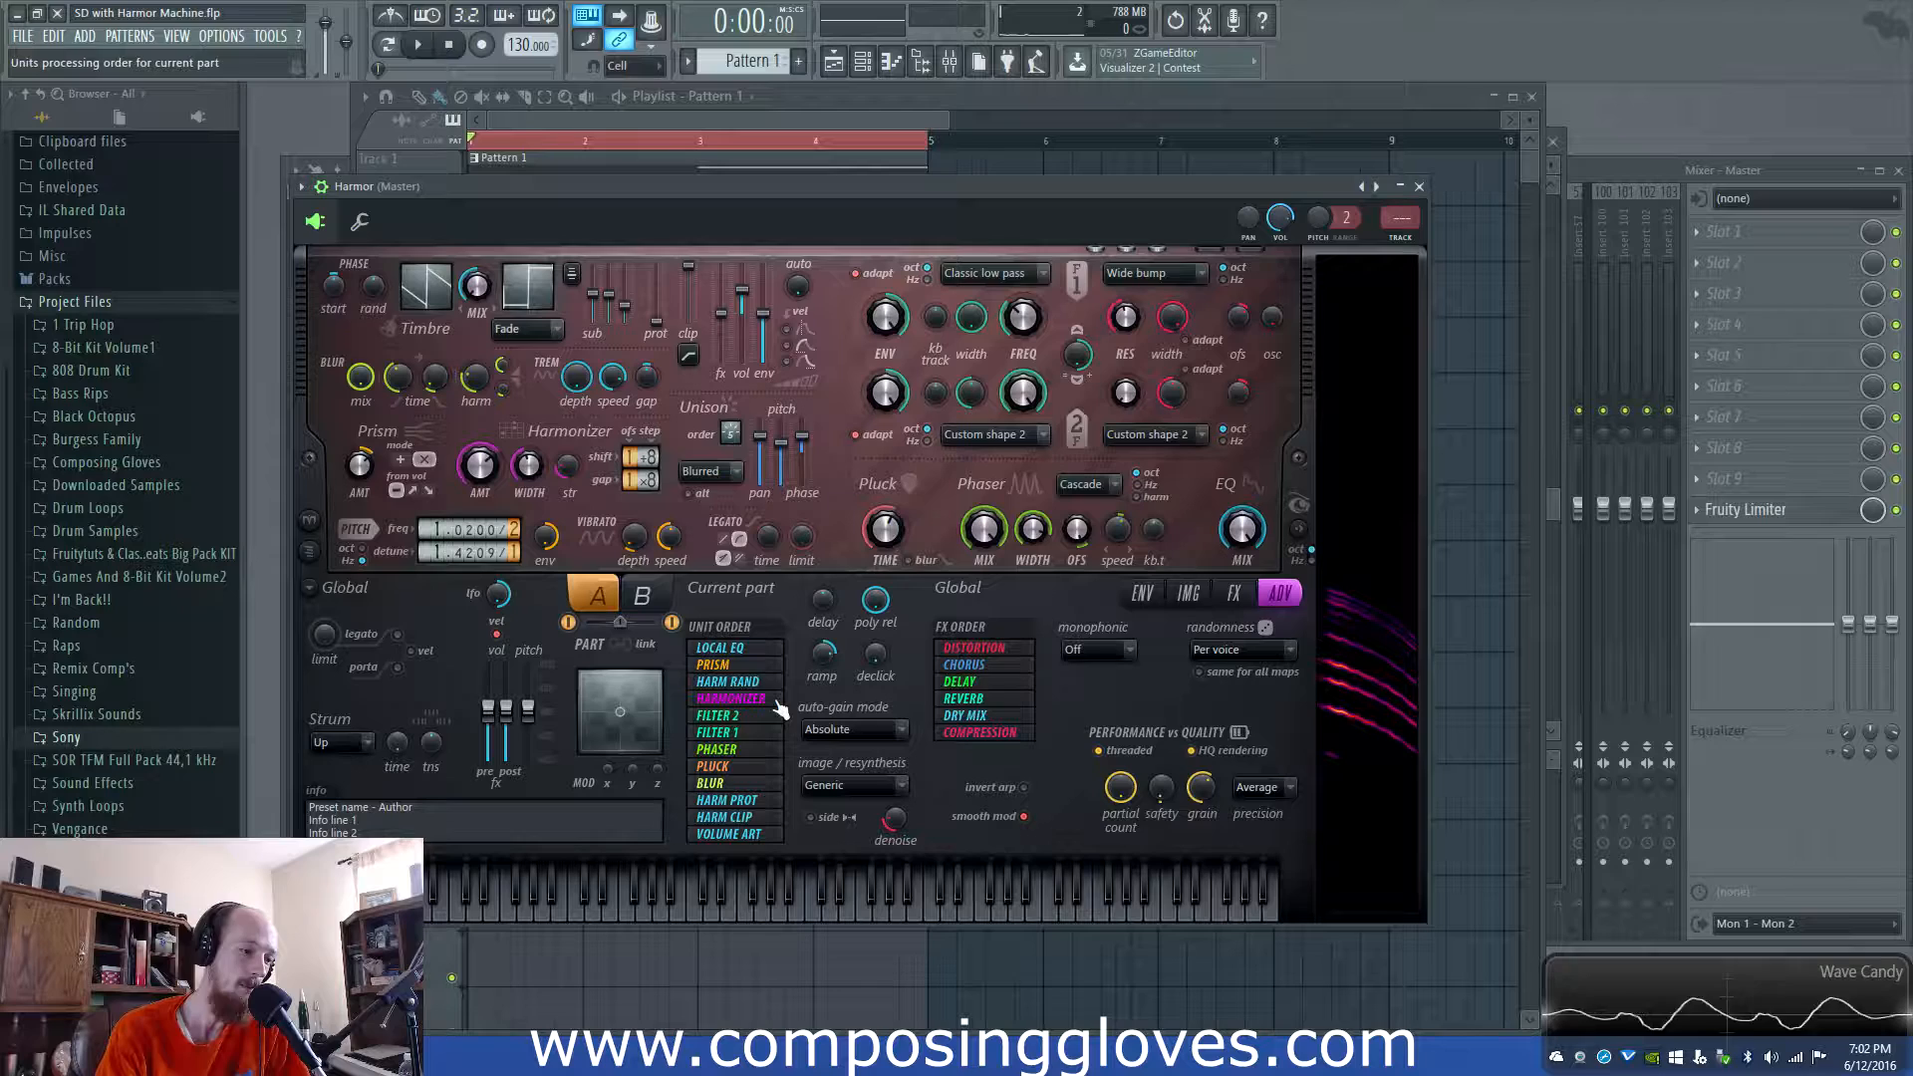
{"action": "left_click", "coordinate": [1142, 592]}
Compare Harmor's part B and part A settings, ending on part B
{"action": "left_click", "coordinate": [641, 600]}
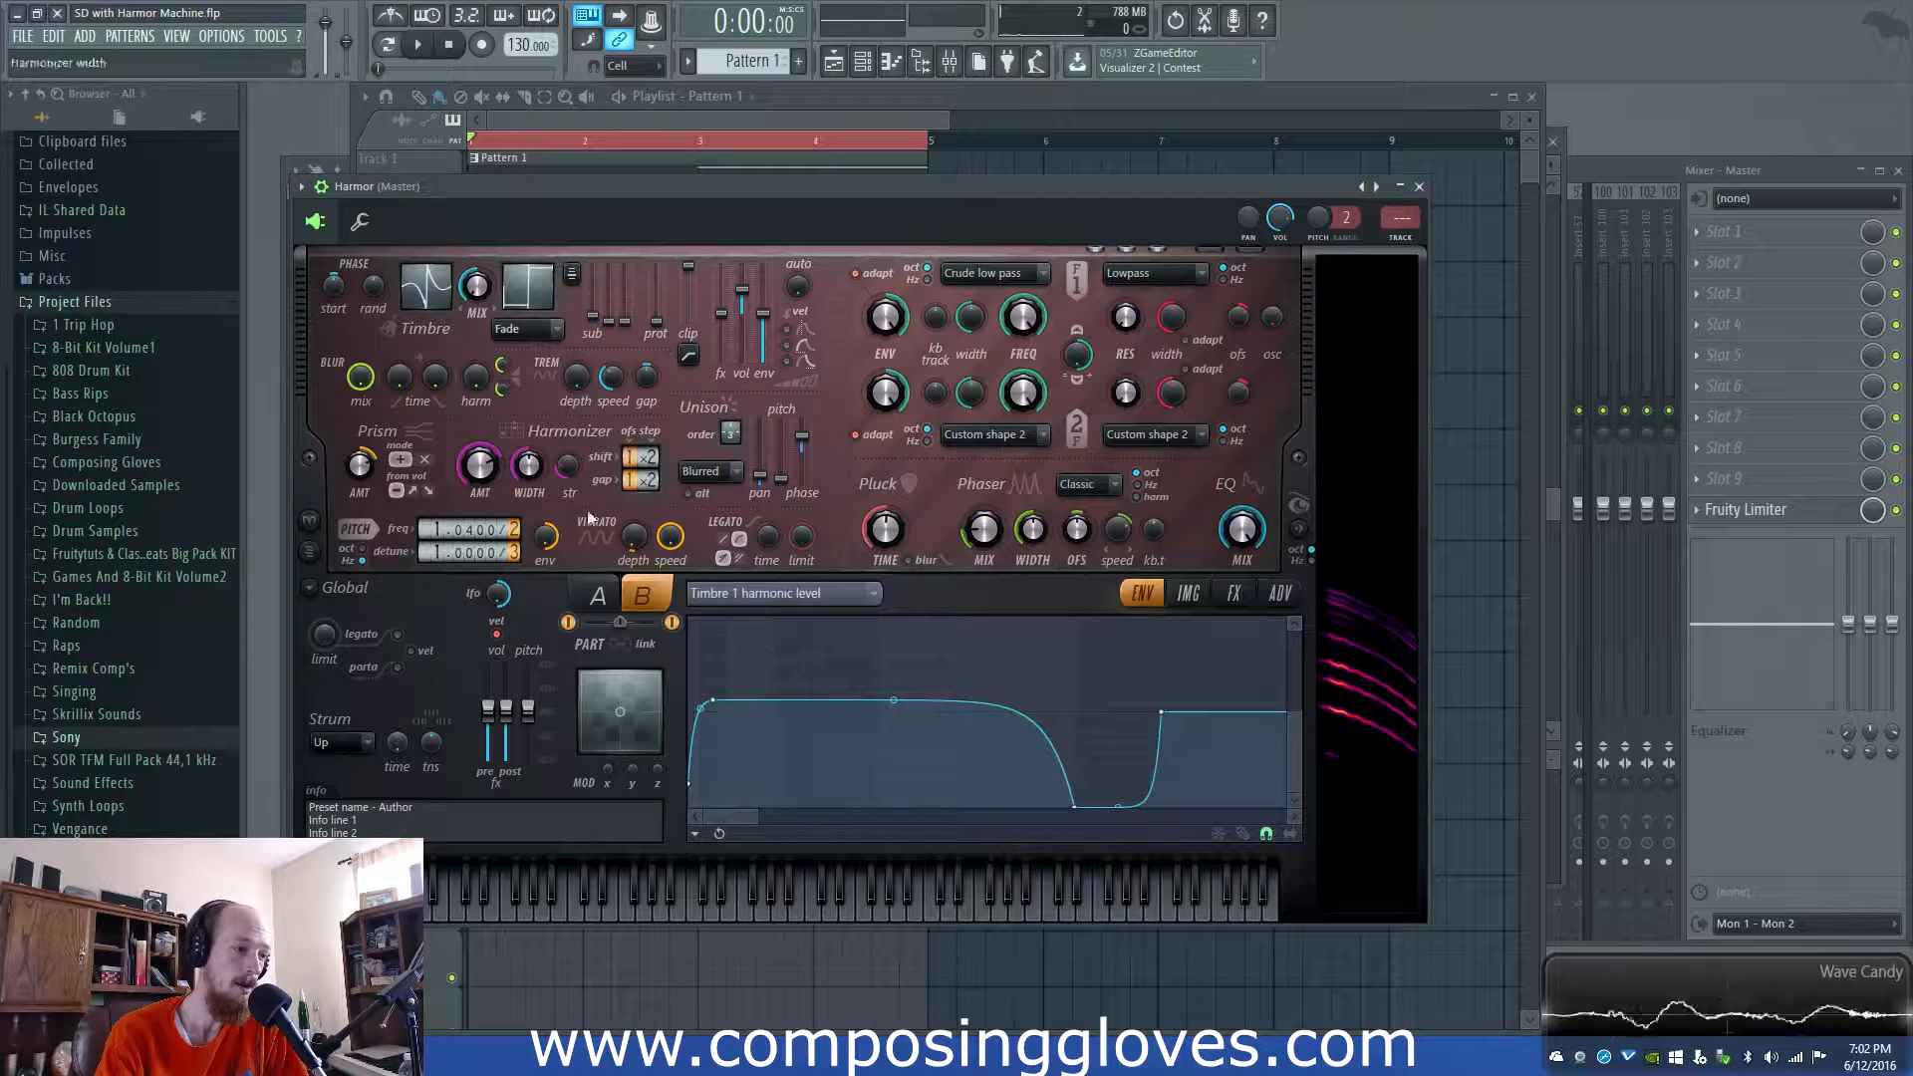
{"action": "left_click", "coordinate": [598, 596]}
{"action": "left_click", "coordinate": [641, 598]}
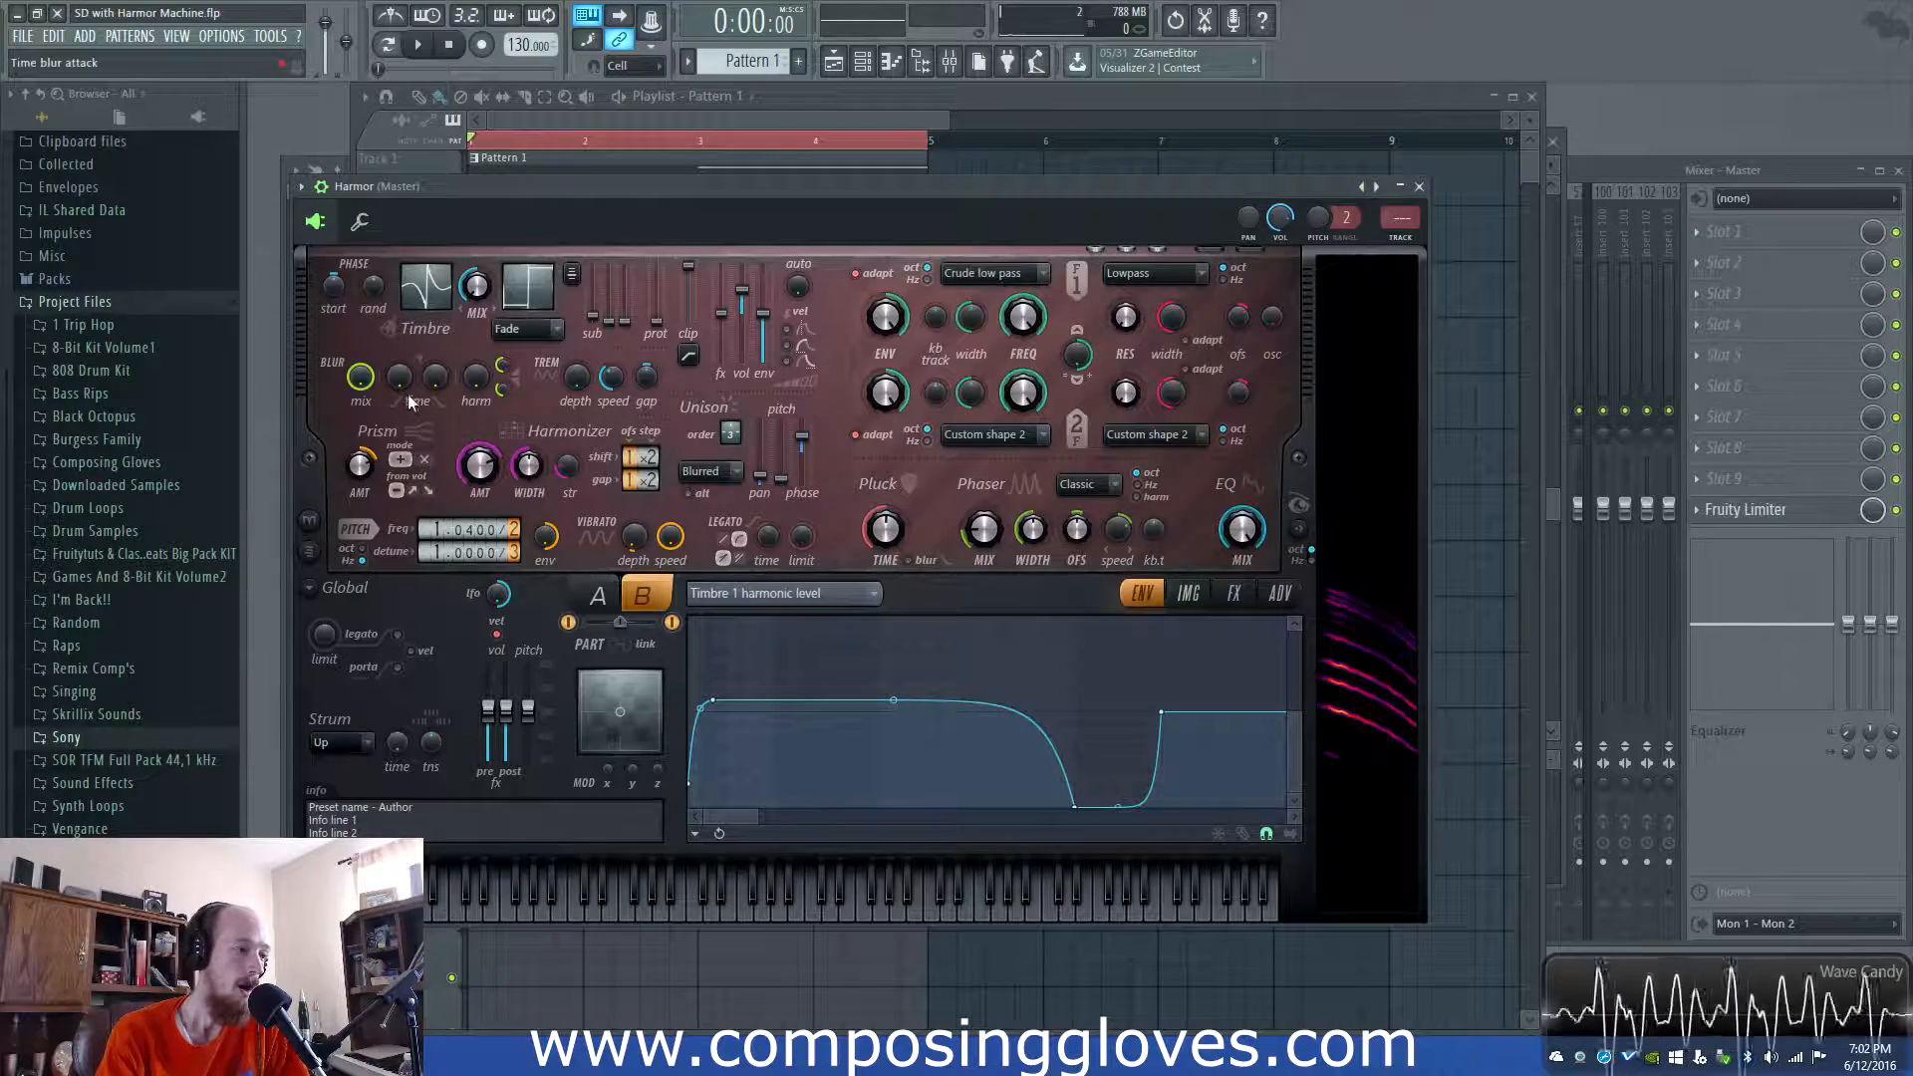
Flip between Harmor's parts A and B to compare their harmonizer, unison and pitch detune settings
{"action": "left_click", "coordinate": [606, 594]}
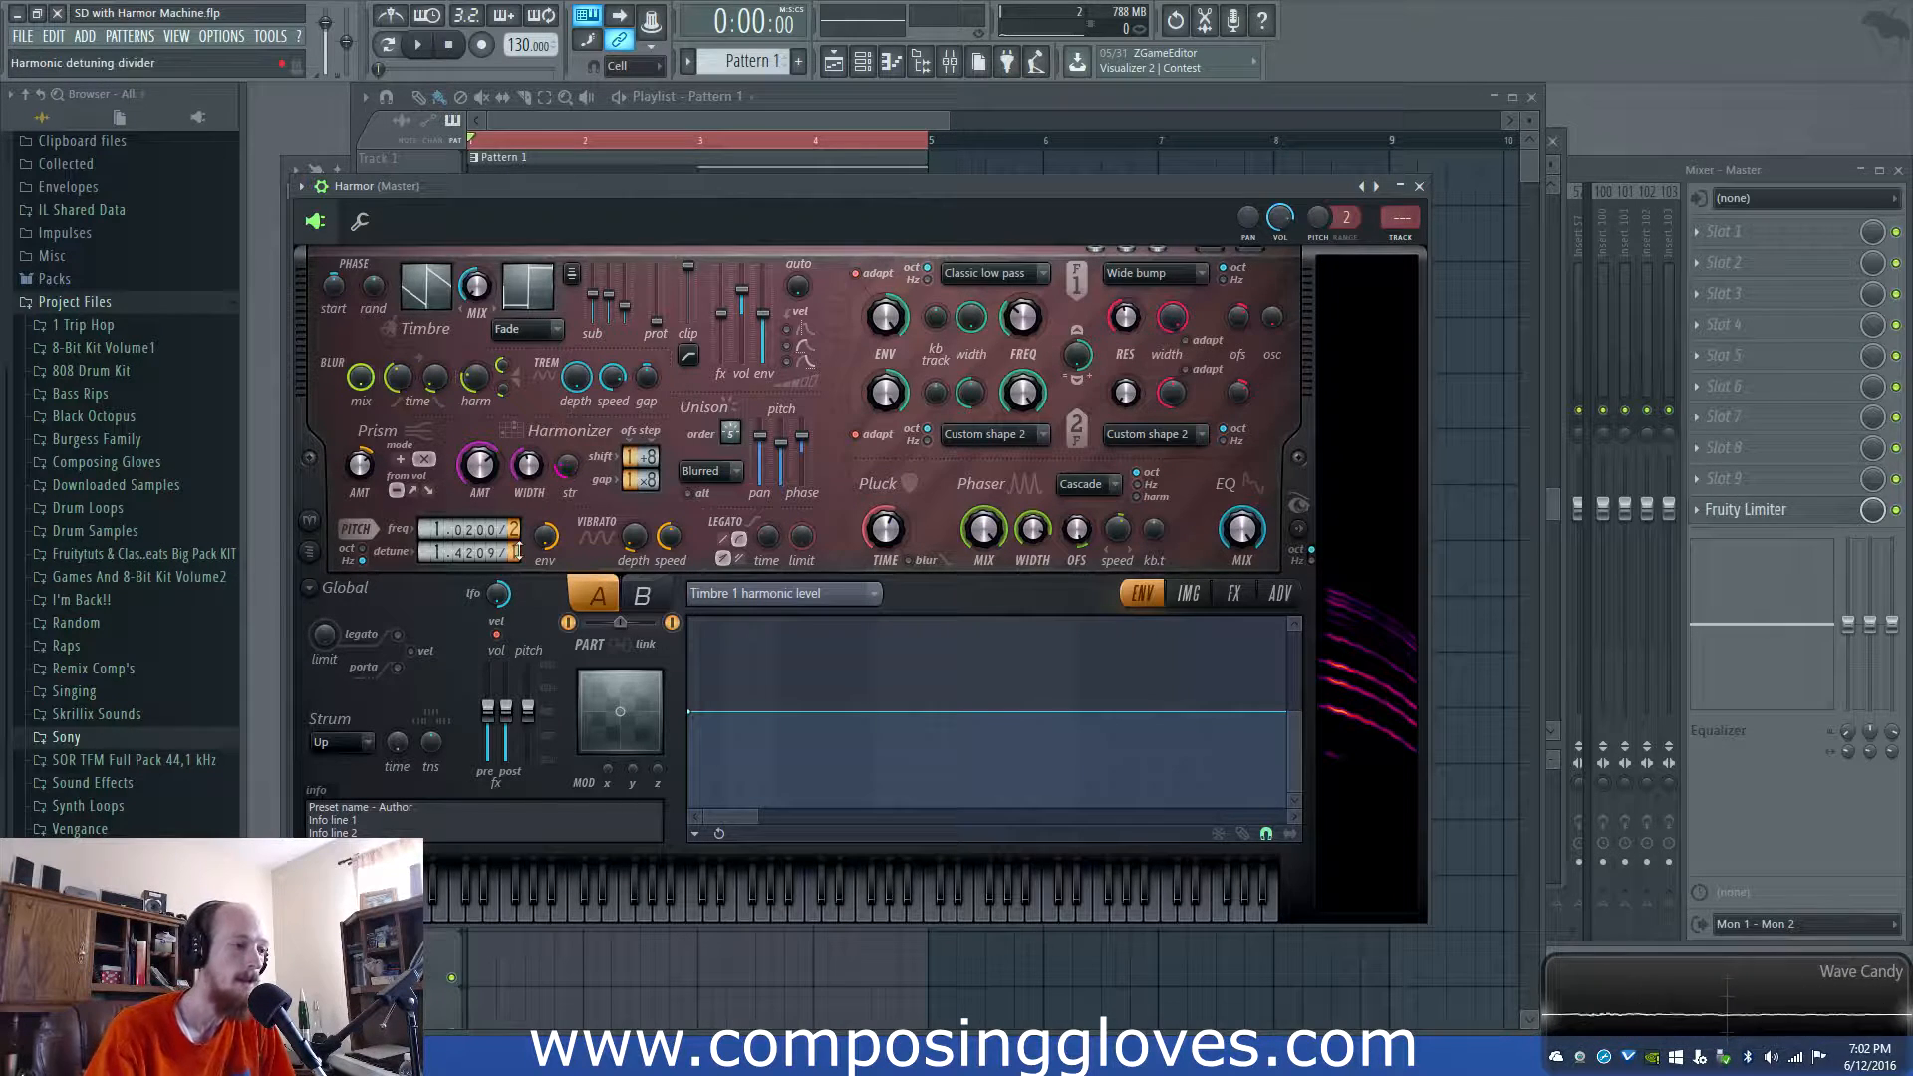
{"action": "left_click", "coordinate": [614, 595]}
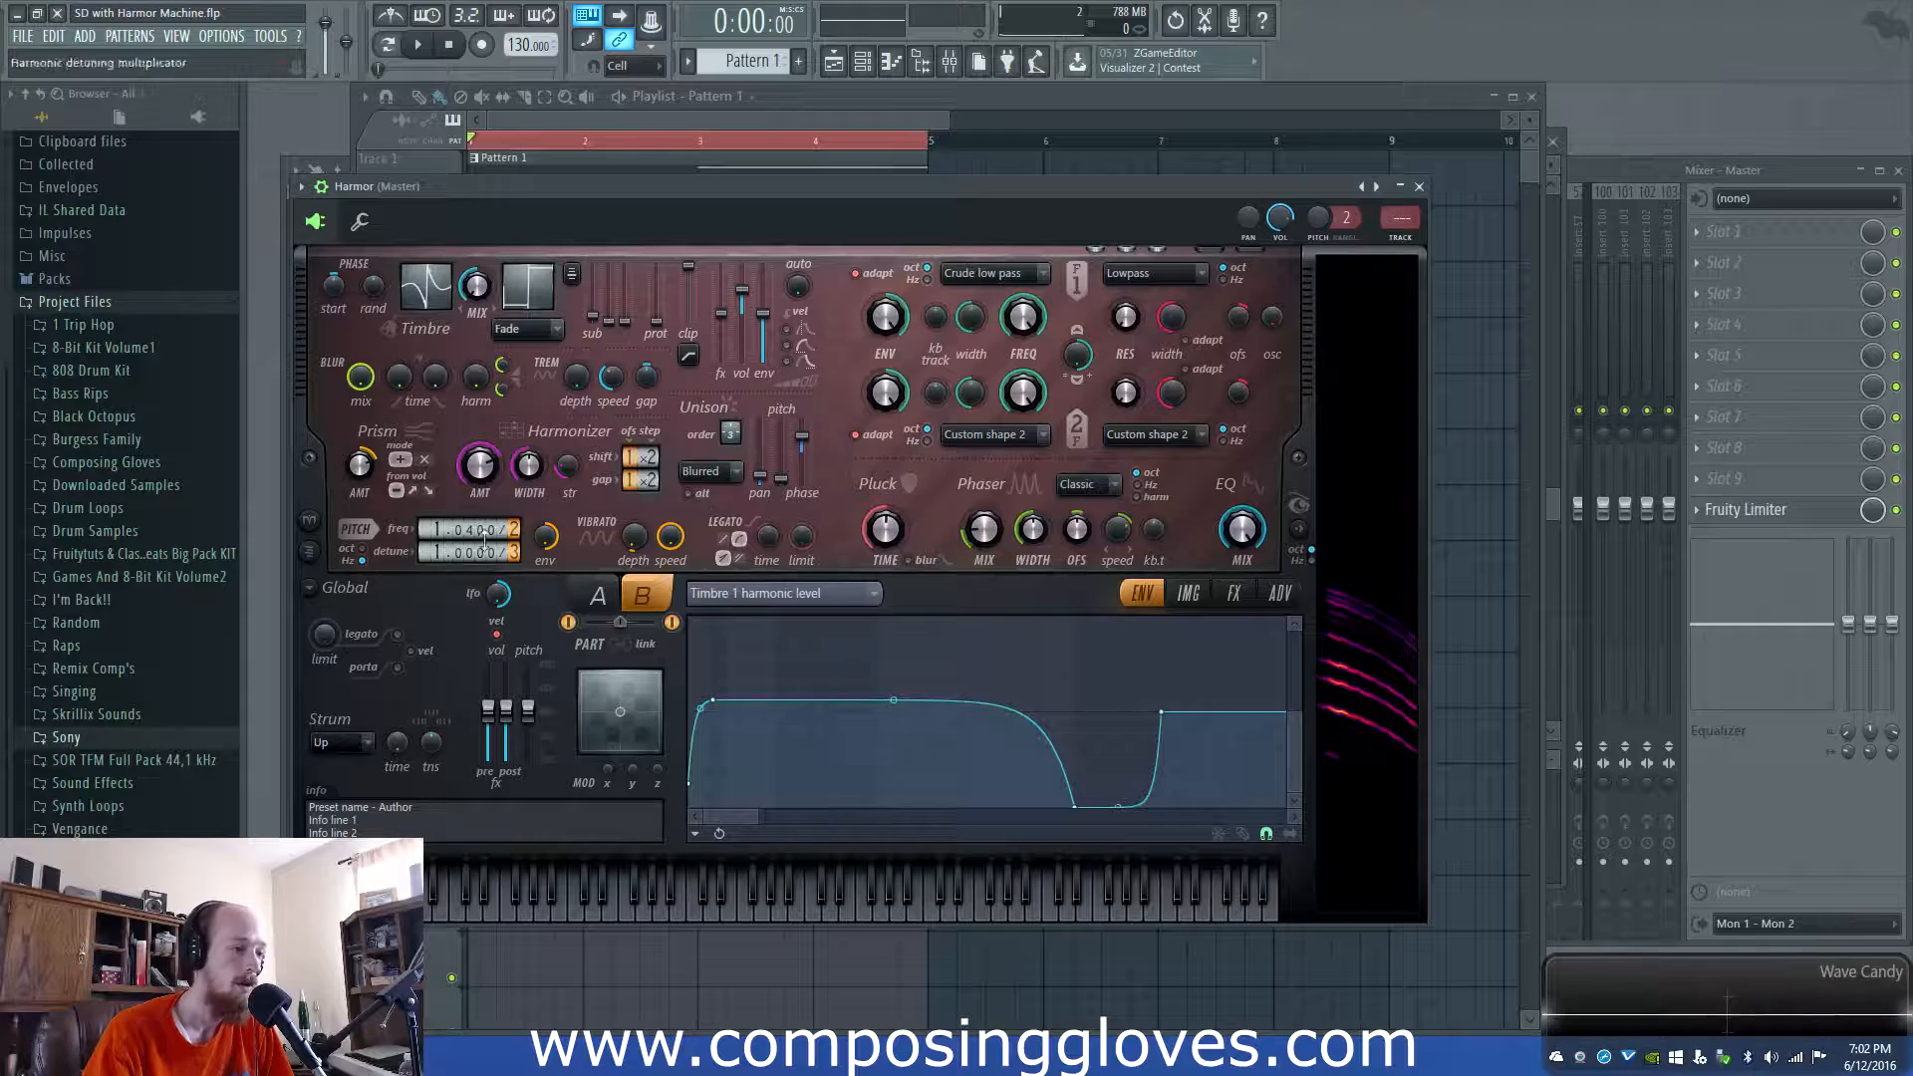
{"action": "left_click", "coordinate": [601, 594]}
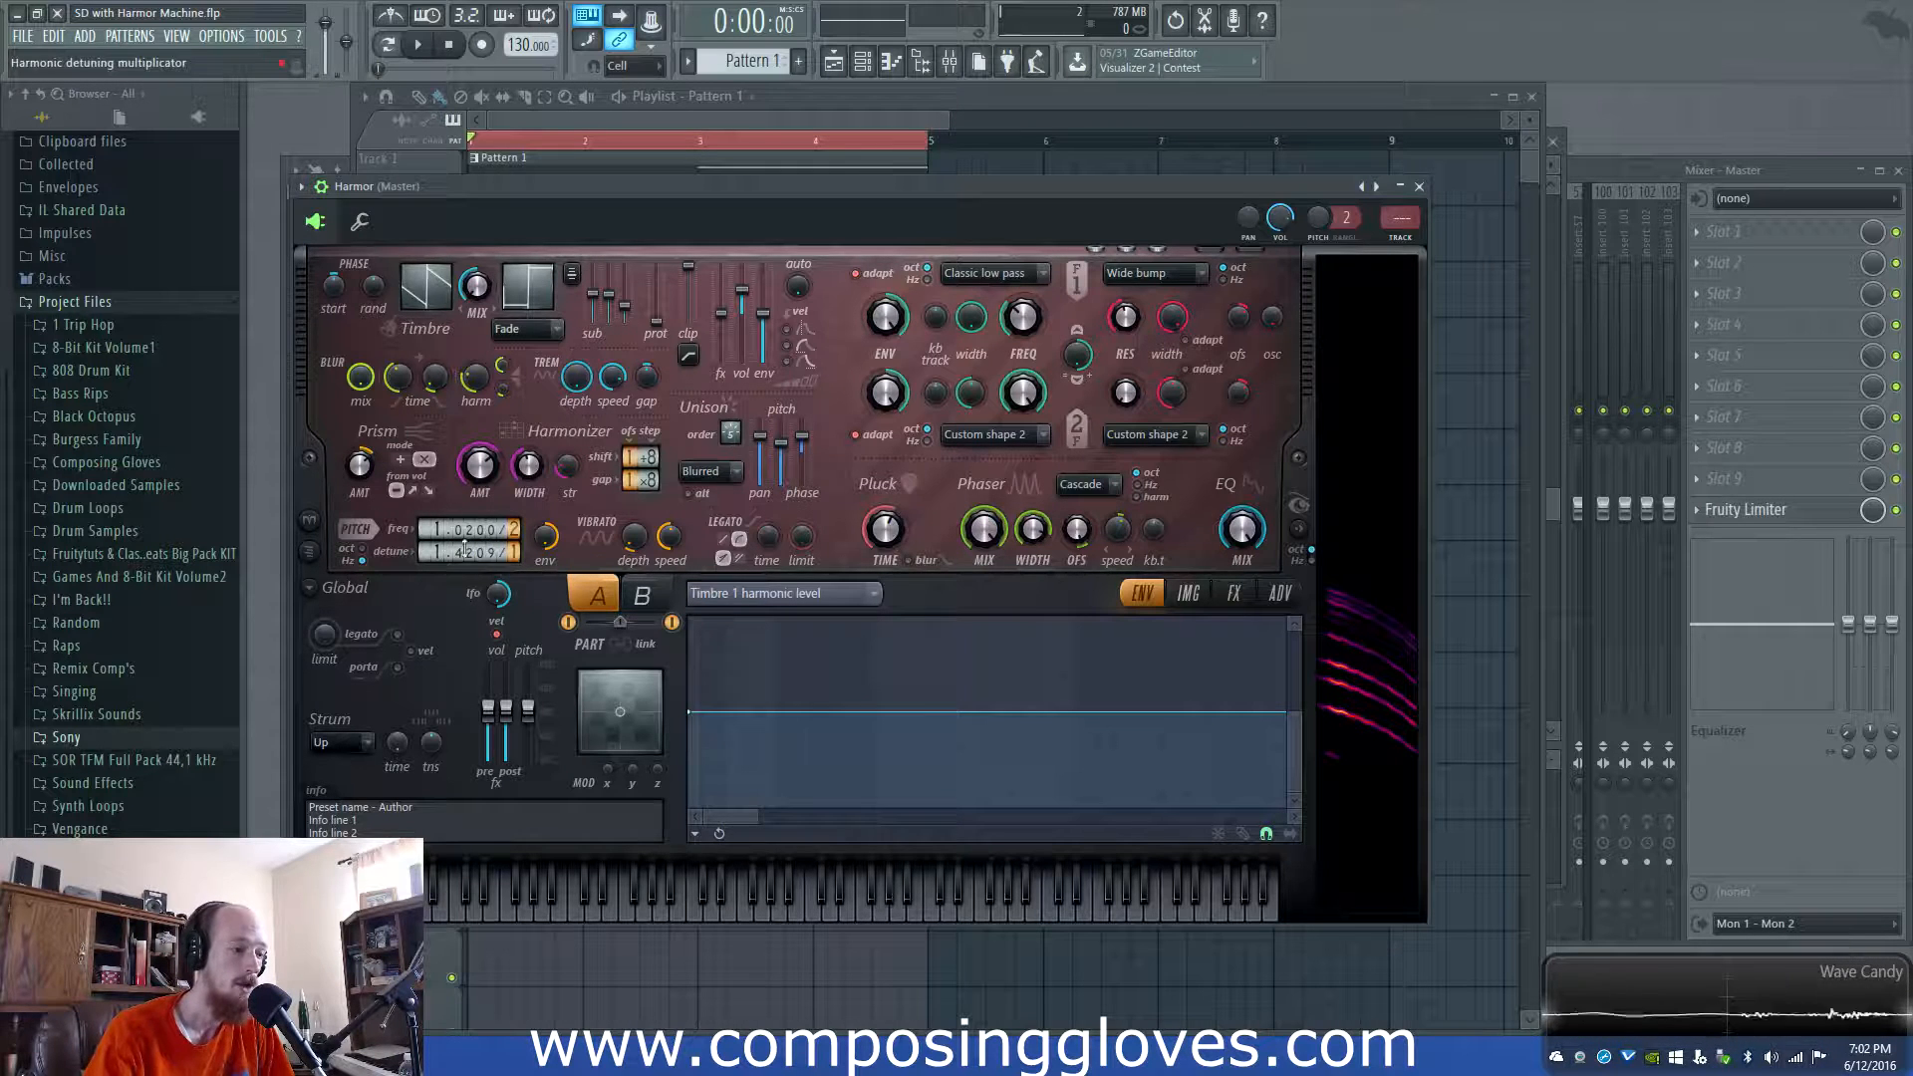
{"action": "left_click", "coordinate": [641, 594]}
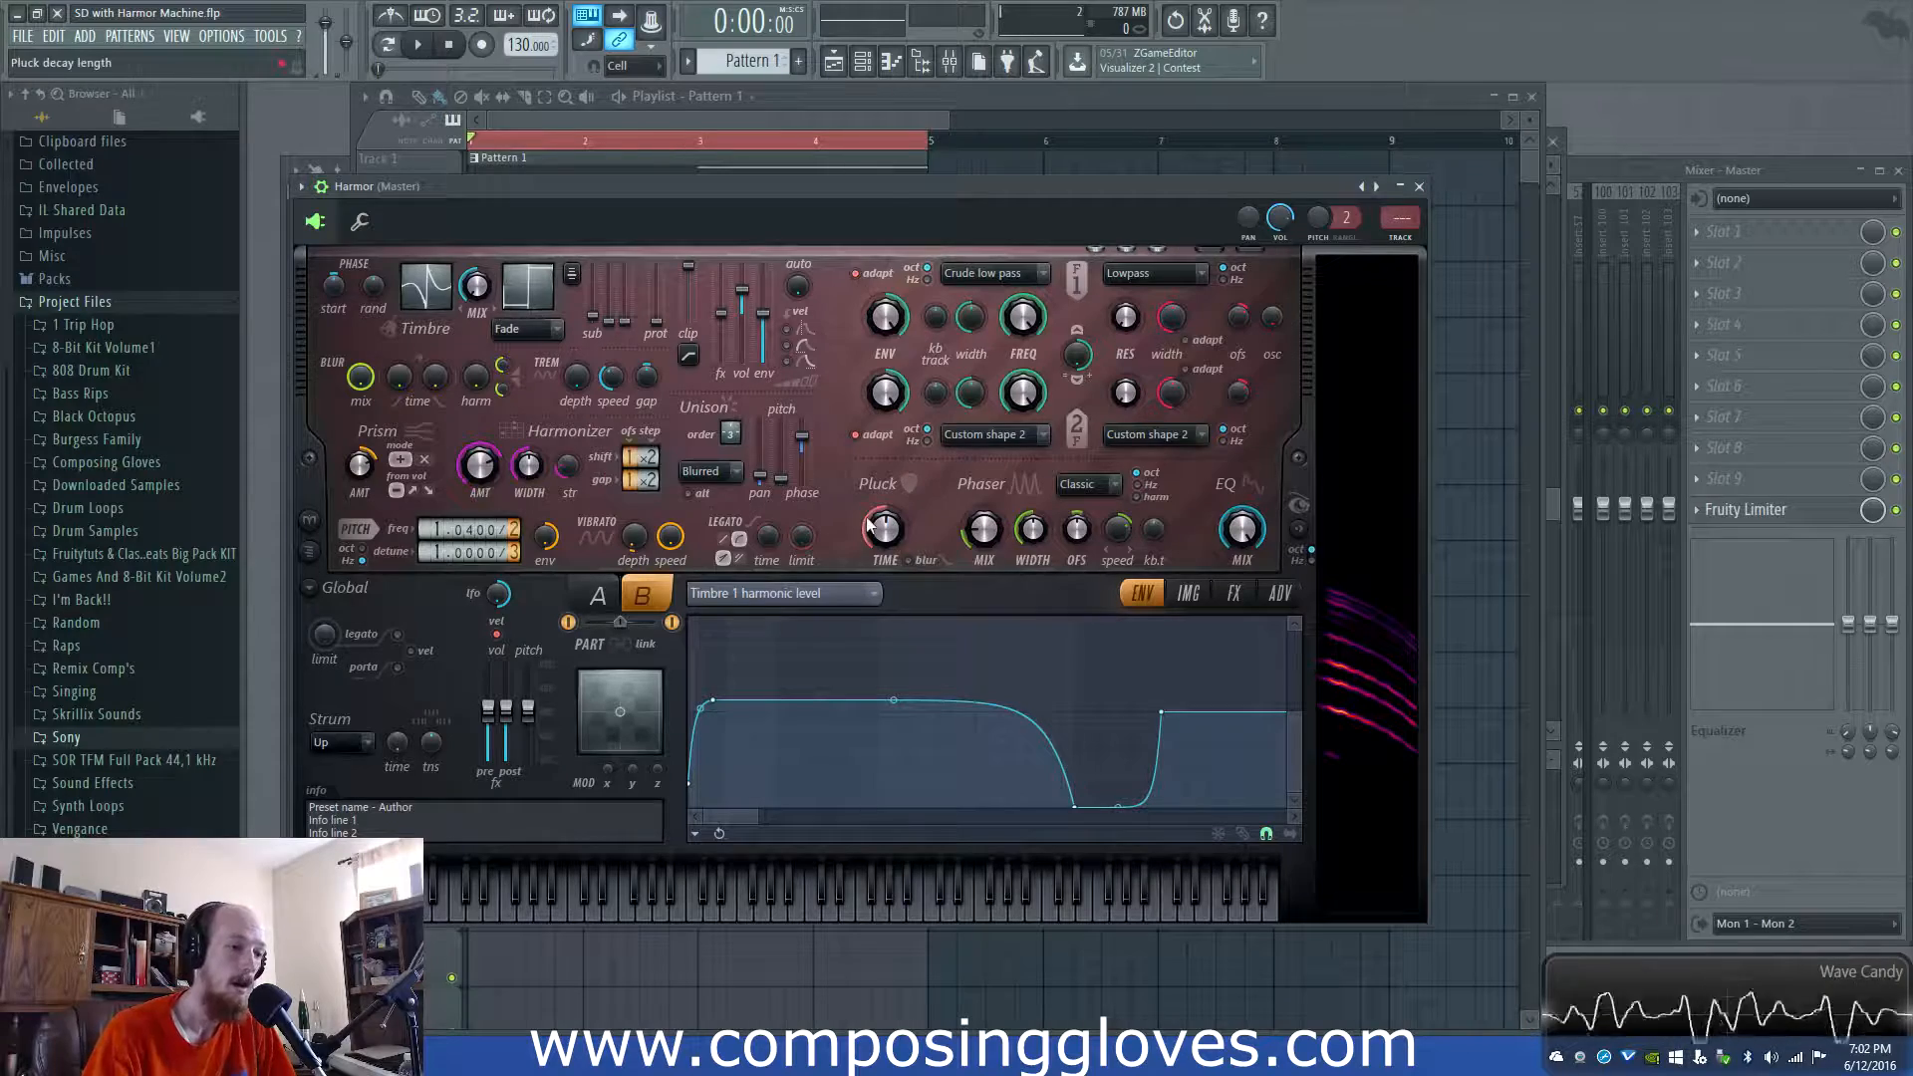
Look through the image and effects pages for part B, go back to the envelope page, and return to part A
{"action": "left_click", "coordinate": [1231, 602]}
{"action": "left_click", "coordinate": [1187, 603]}
{"action": "left_click", "coordinate": [1153, 604]}
{"action": "left_click", "coordinate": [594, 597]}
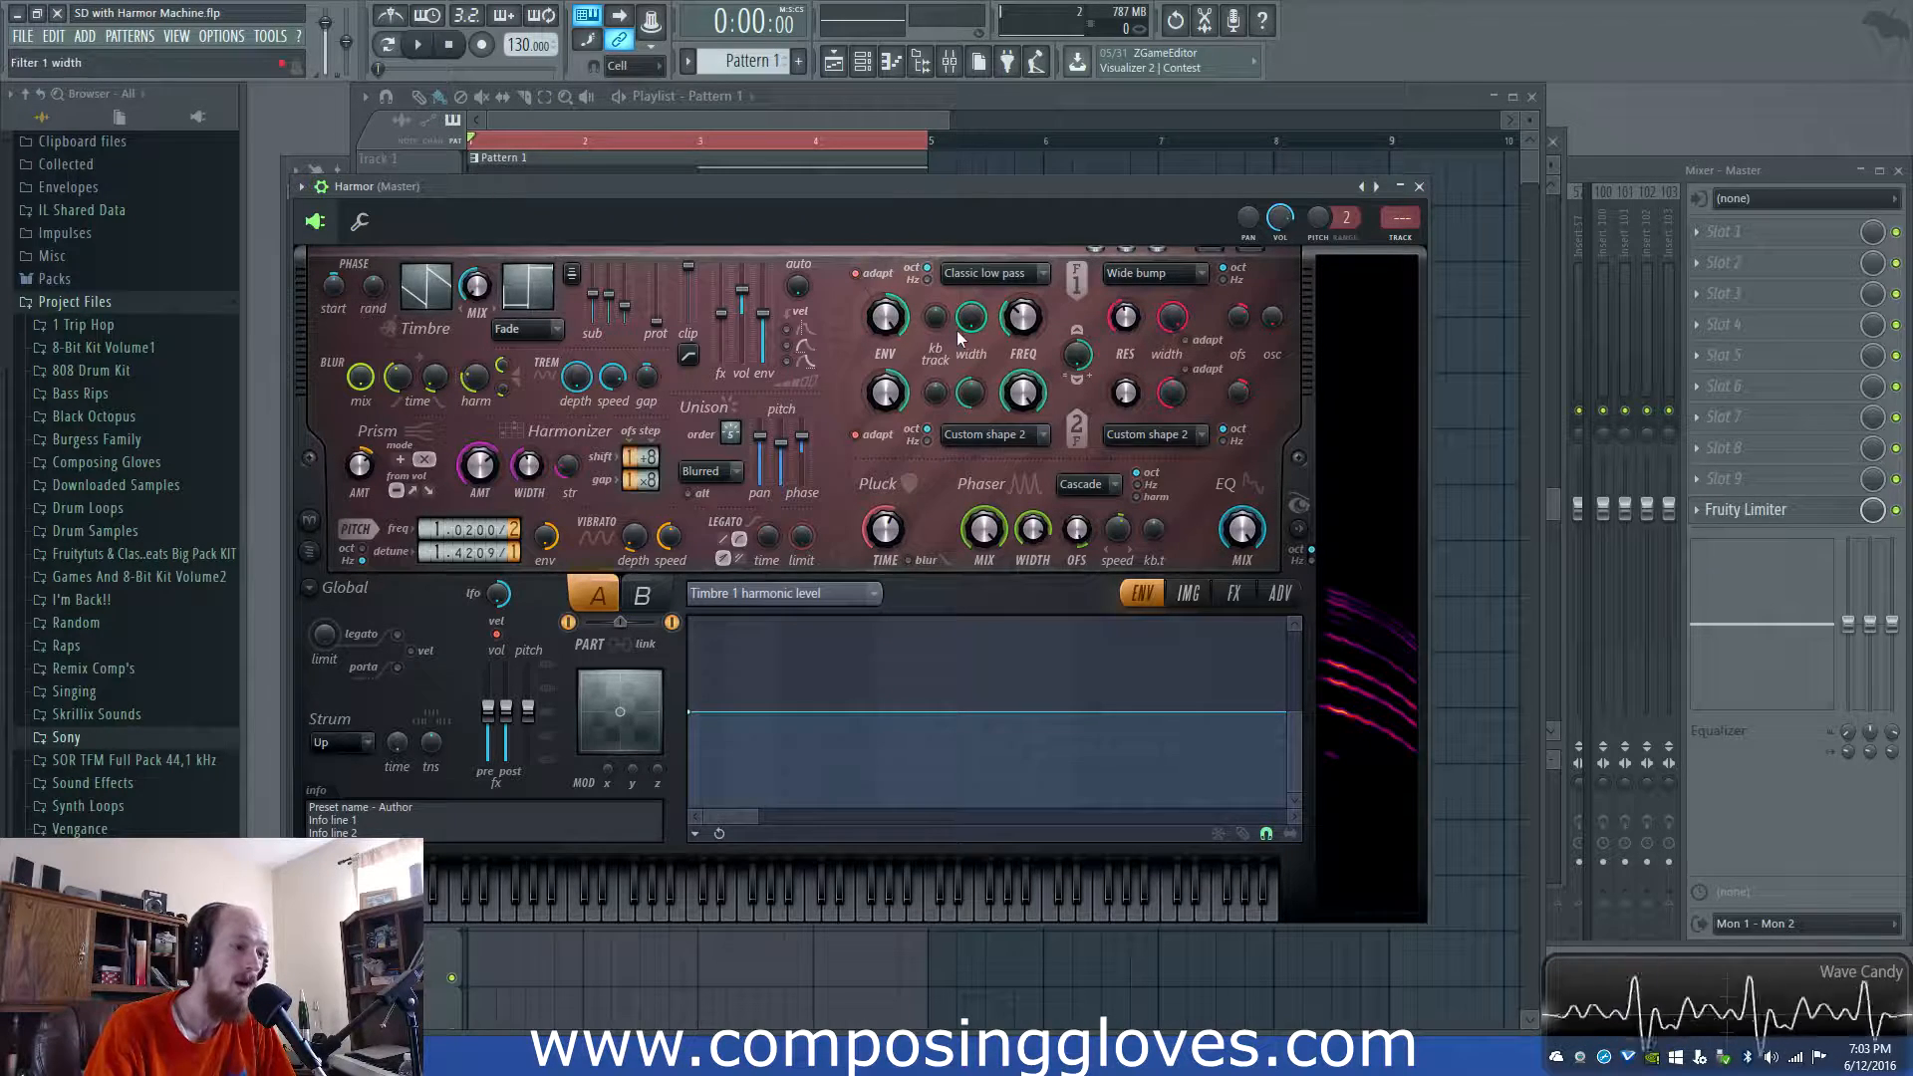
Audition the playlist from bar 1 and move all three clips so they start at bar 5
{"action": "left_click", "coordinate": [854, 177]}
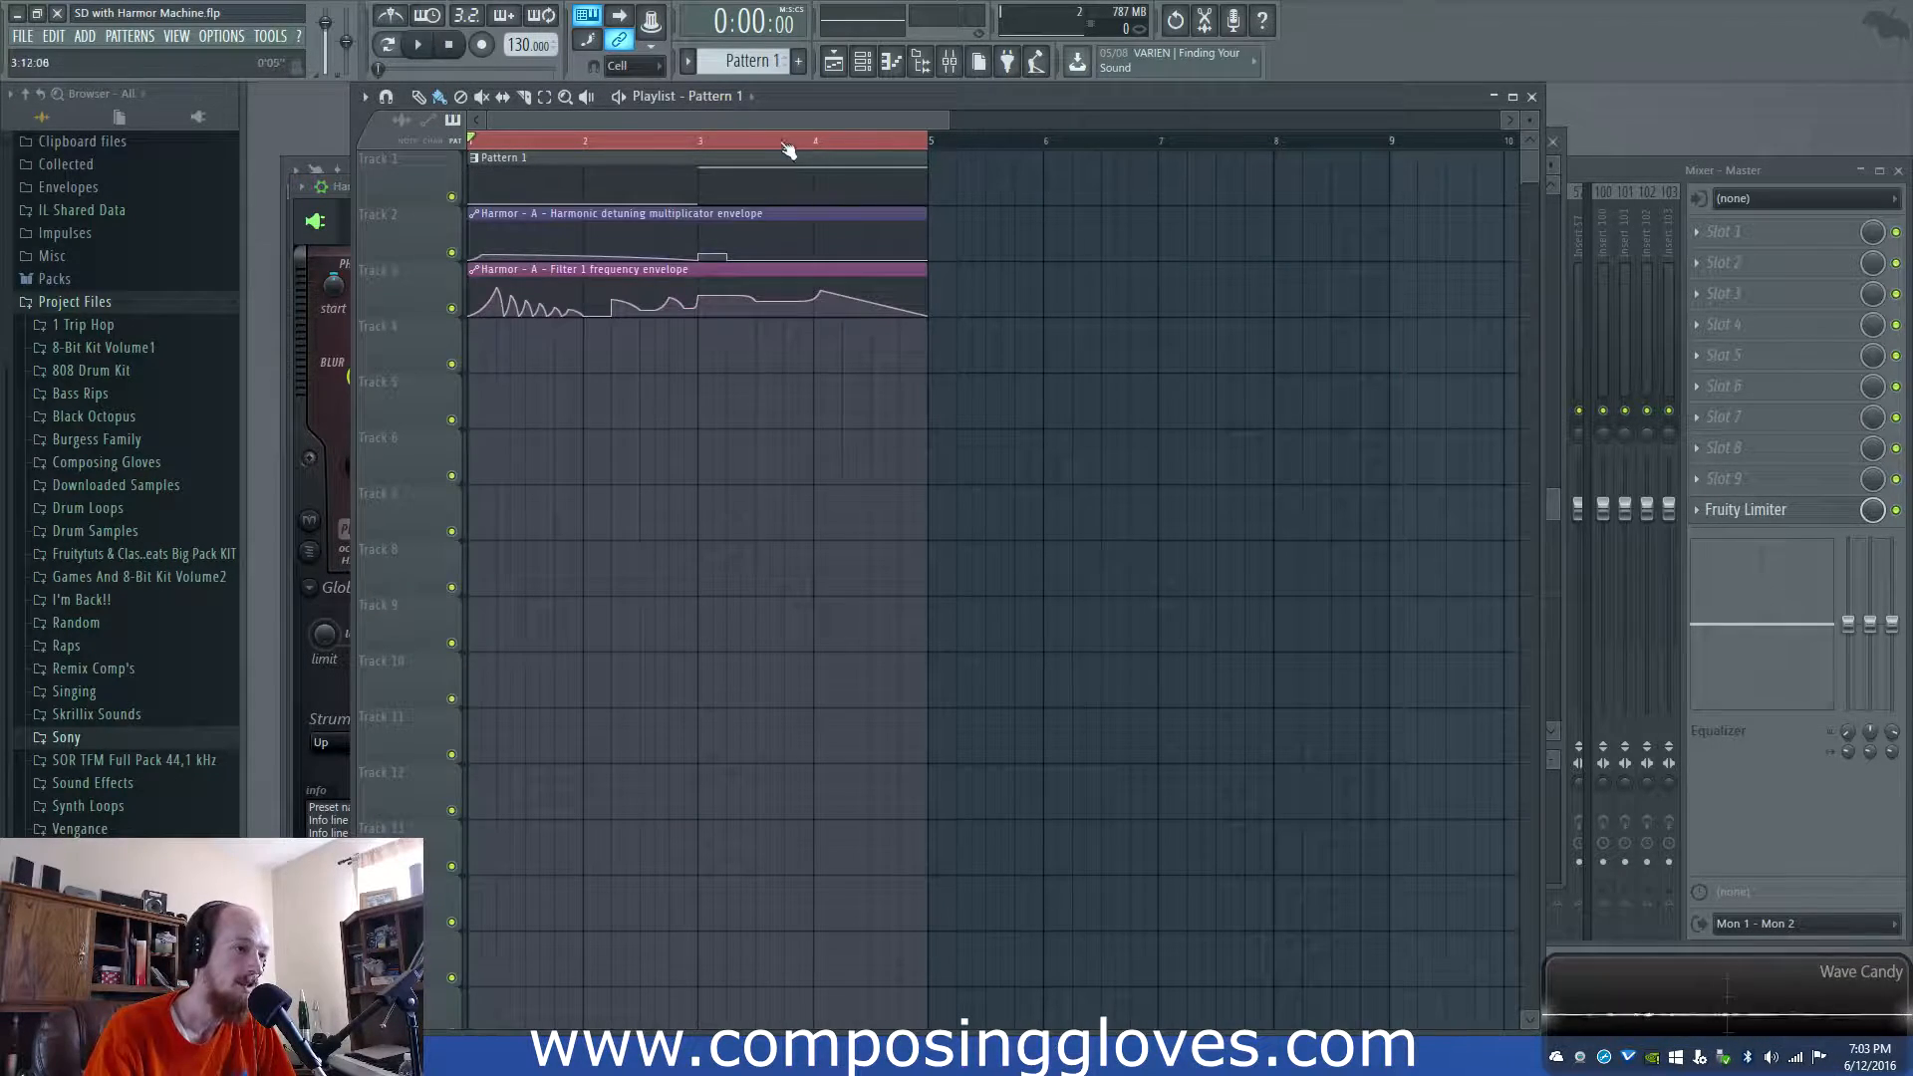
{"action": "key", "text": "space"}
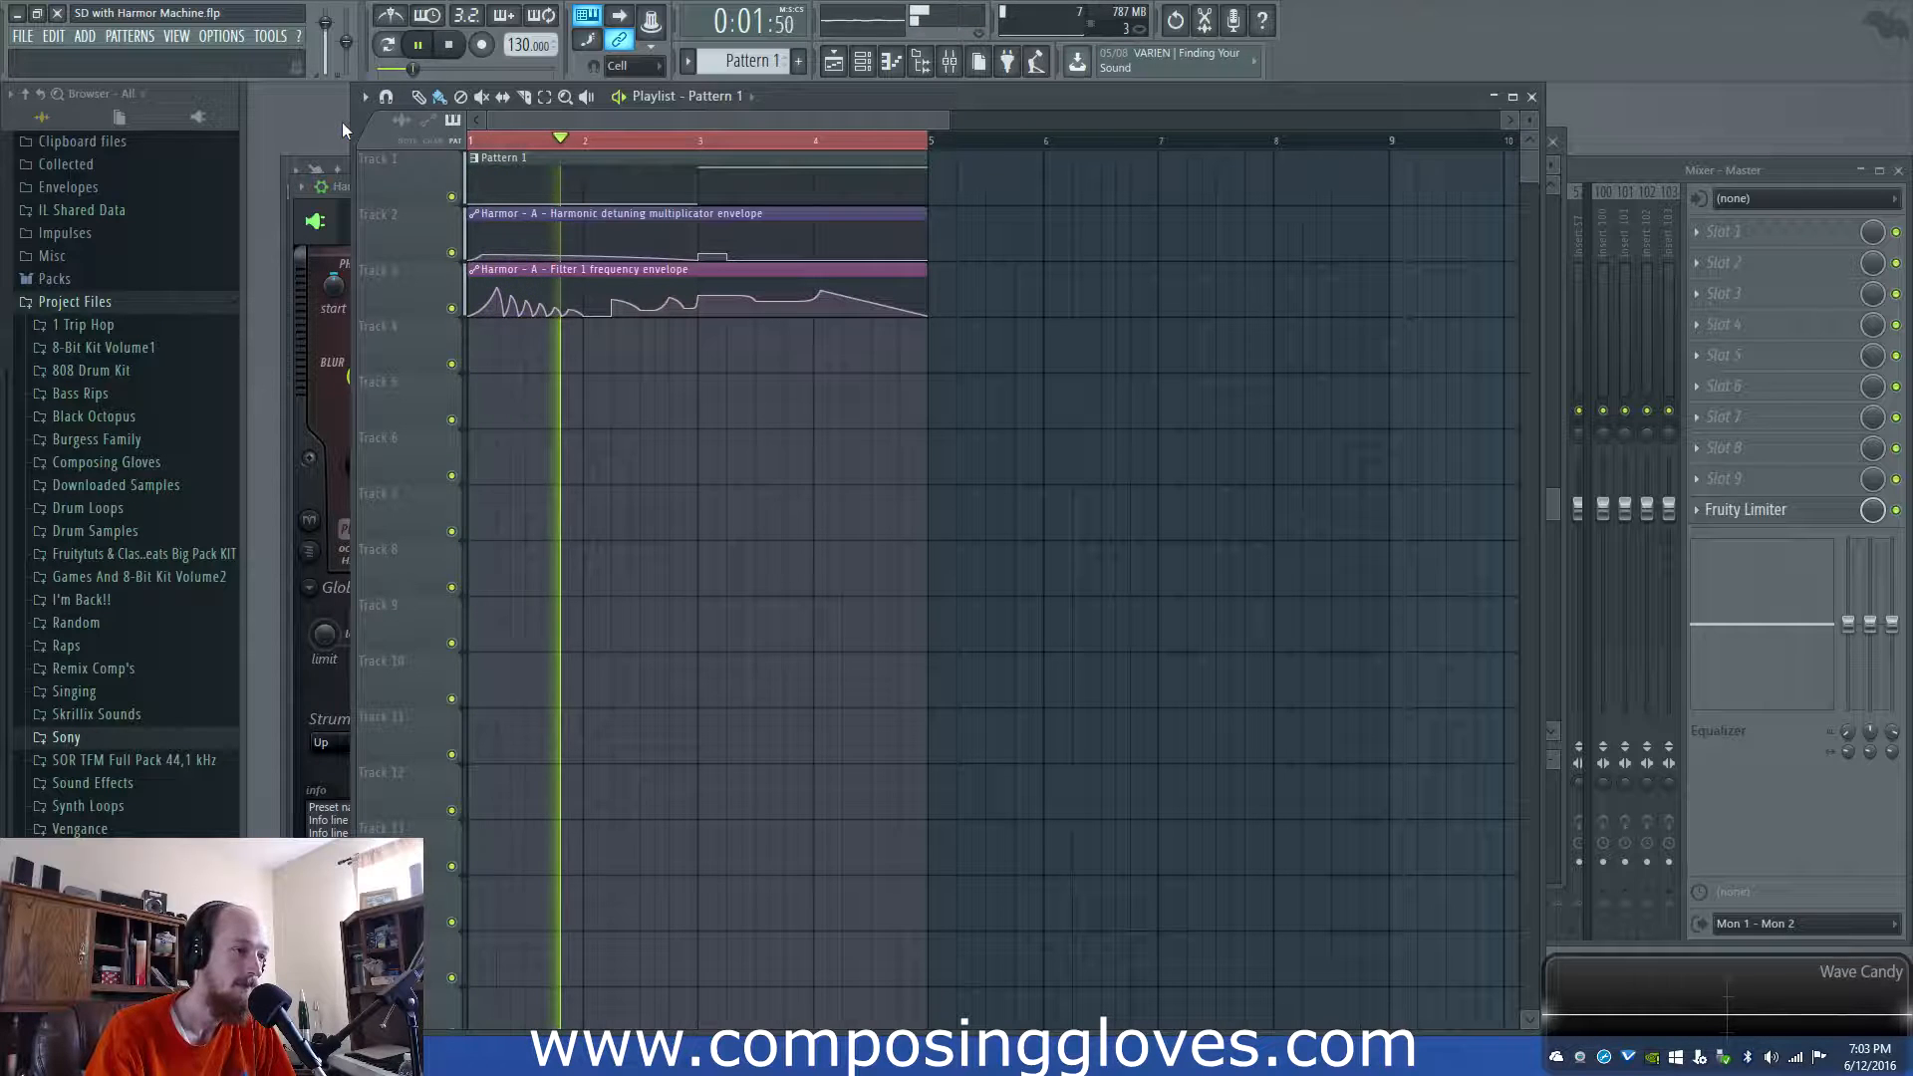
{"action": "key", "text": "space"}
{"action": "key", "text": "ctrl+a"}
{"action": "left_click_drag", "start_coordinate": [535, 214], "coordinate": [1001, 228]}
Add a second Harmor instrument to the channel rack and move its window aside
{"action": "key", "text": "F6"}
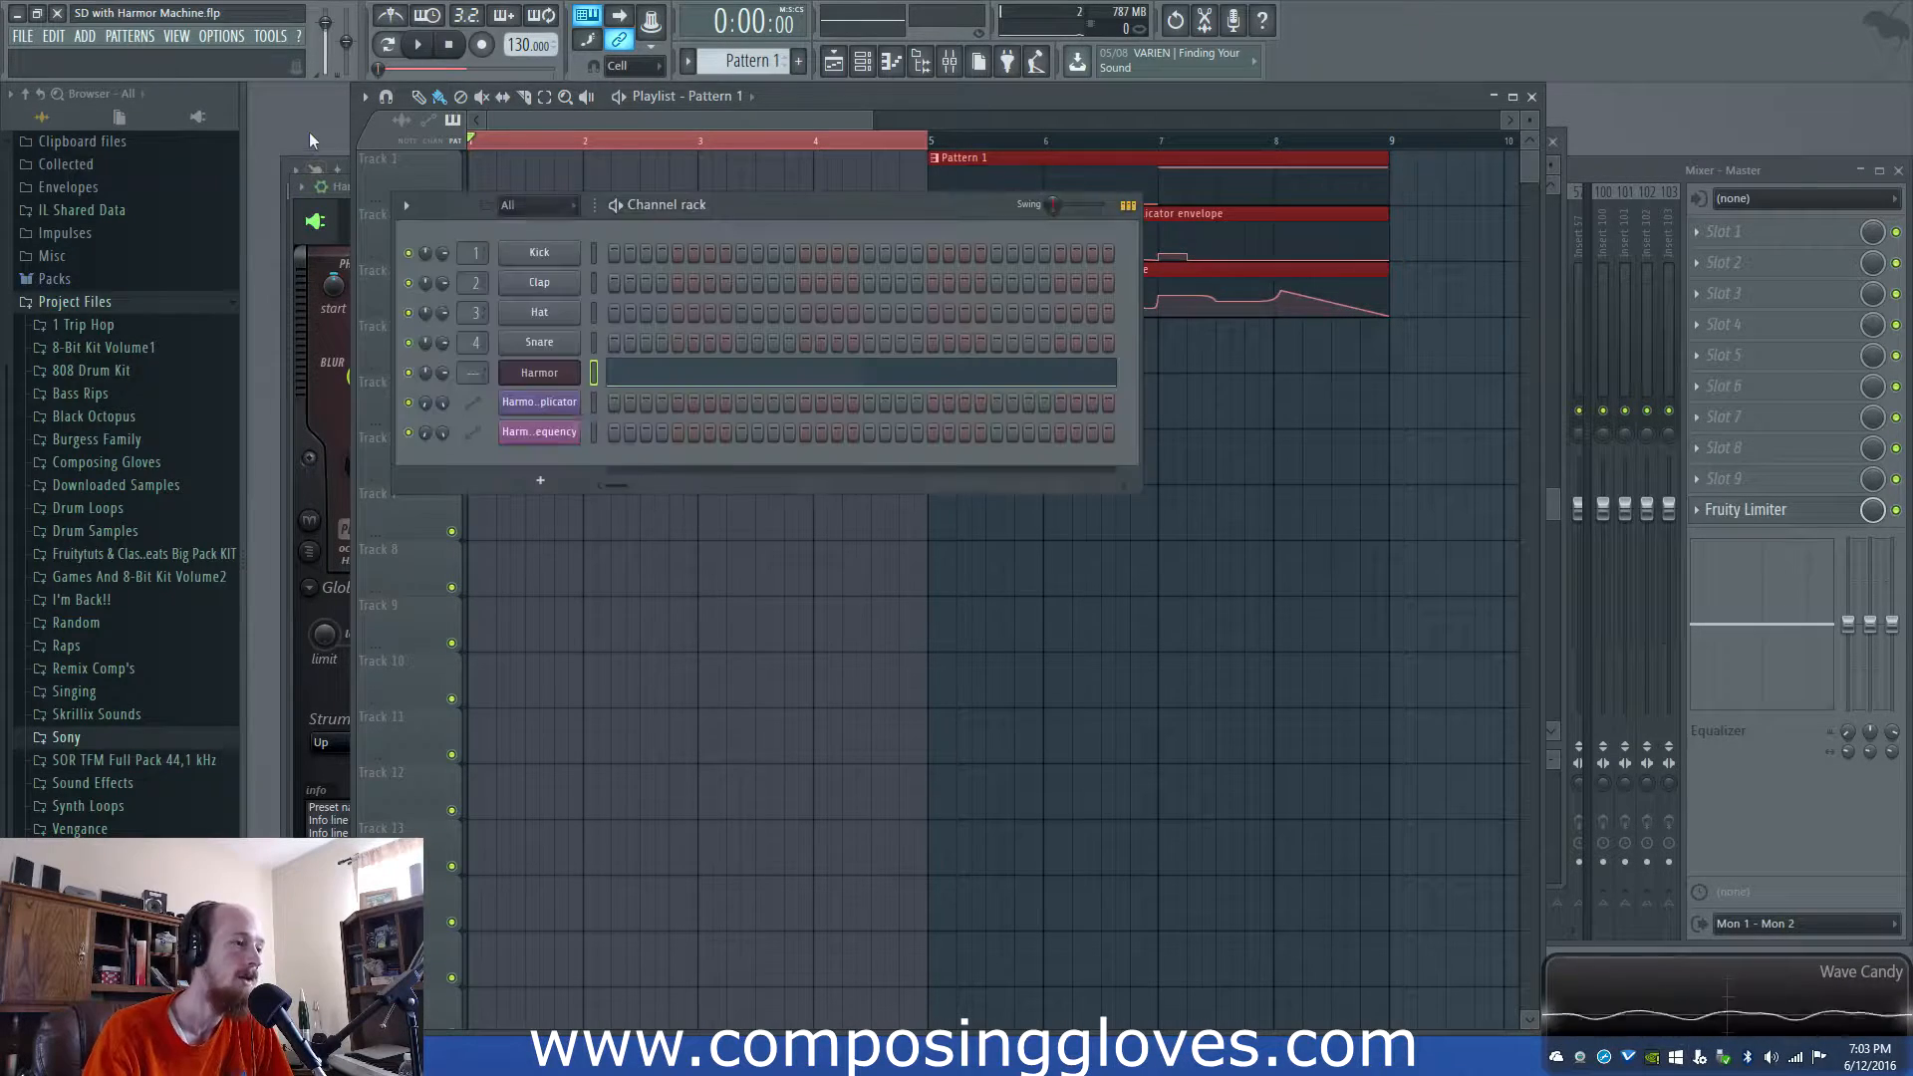
{"action": "left_click", "coordinate": [546, 482]}
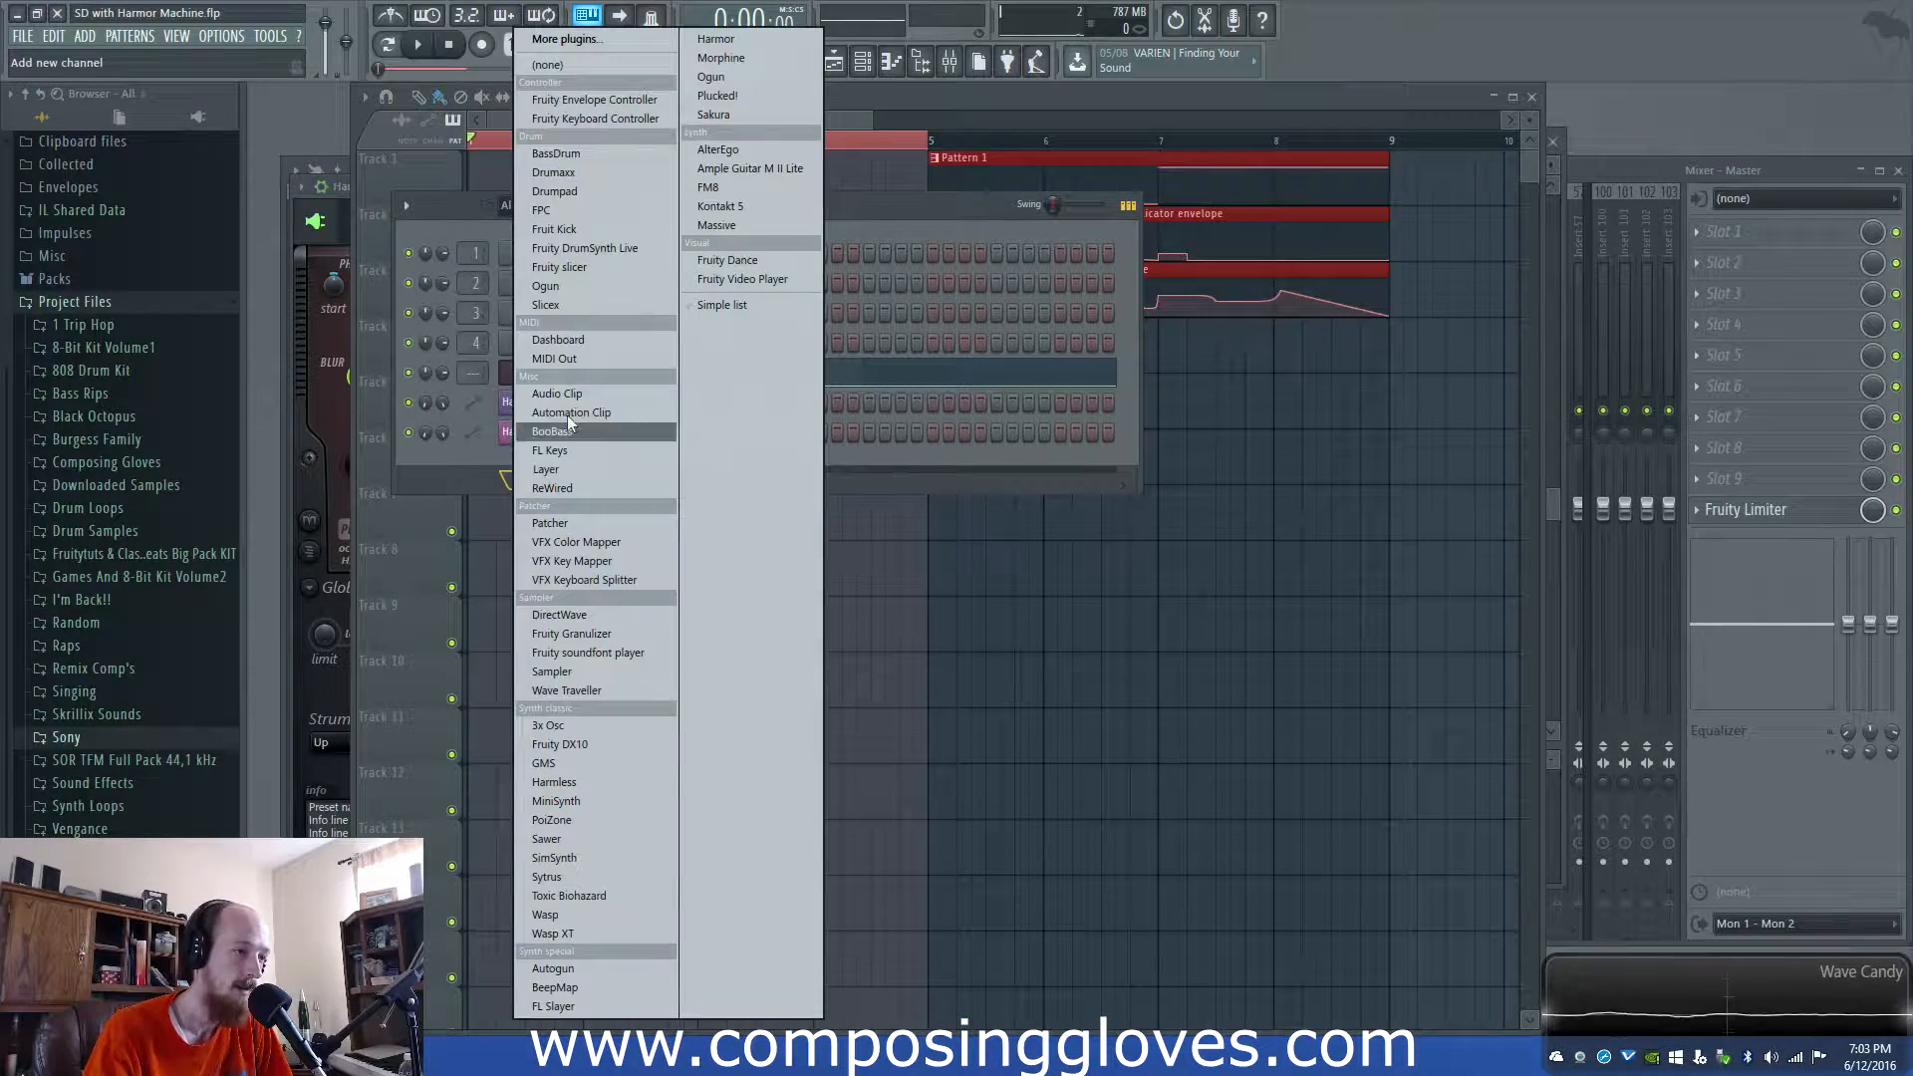
{"action": "left_click", "coordinate": [737, 40]}
{"action": "left_click_drag", "start_coordinate": [634, 189], "coordinate": [894, 187]}
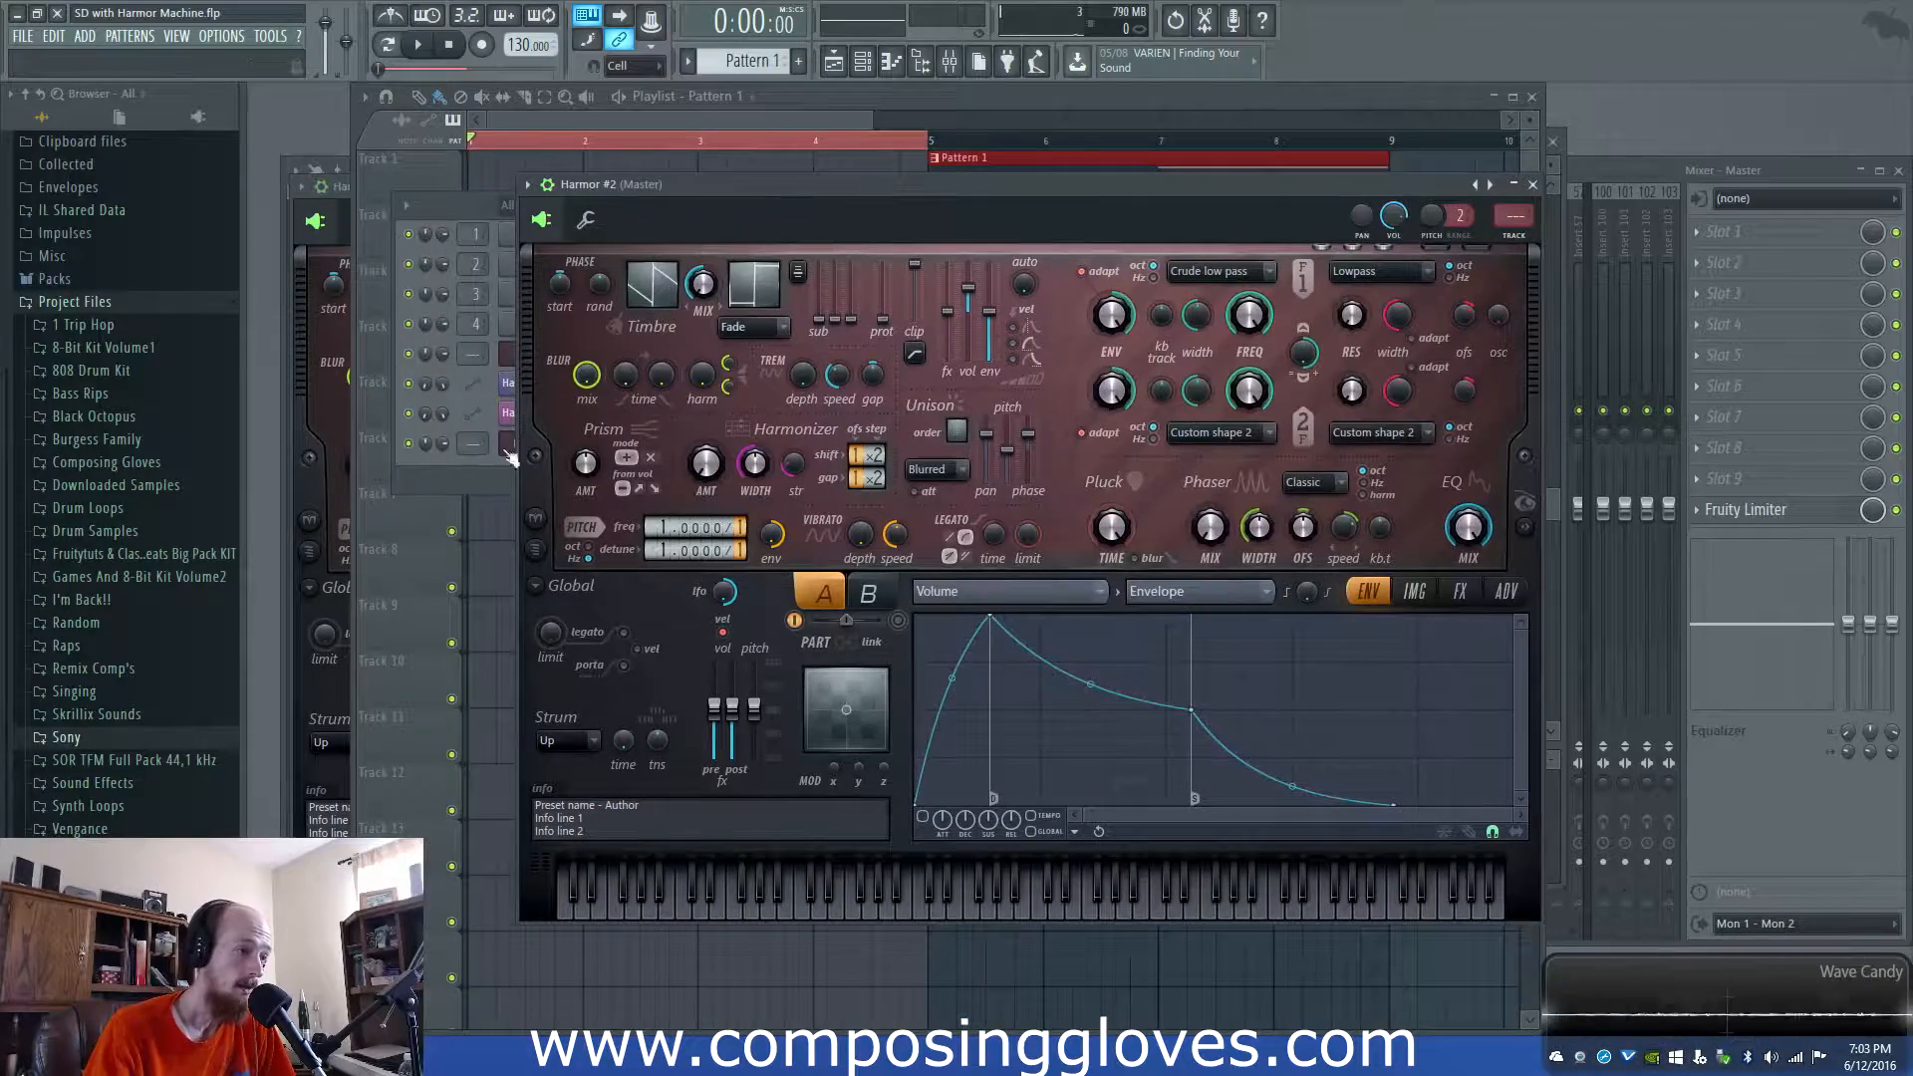
Cut the notes from the original Harmor channel and paste them into the Harmor #2 channel
{"action": "left_click", "coordinate": [515, 436]}
{"action": "right_click", "coordinate": [557, 450]}
{"action": "right_click", "coordinate": [561, 350]}
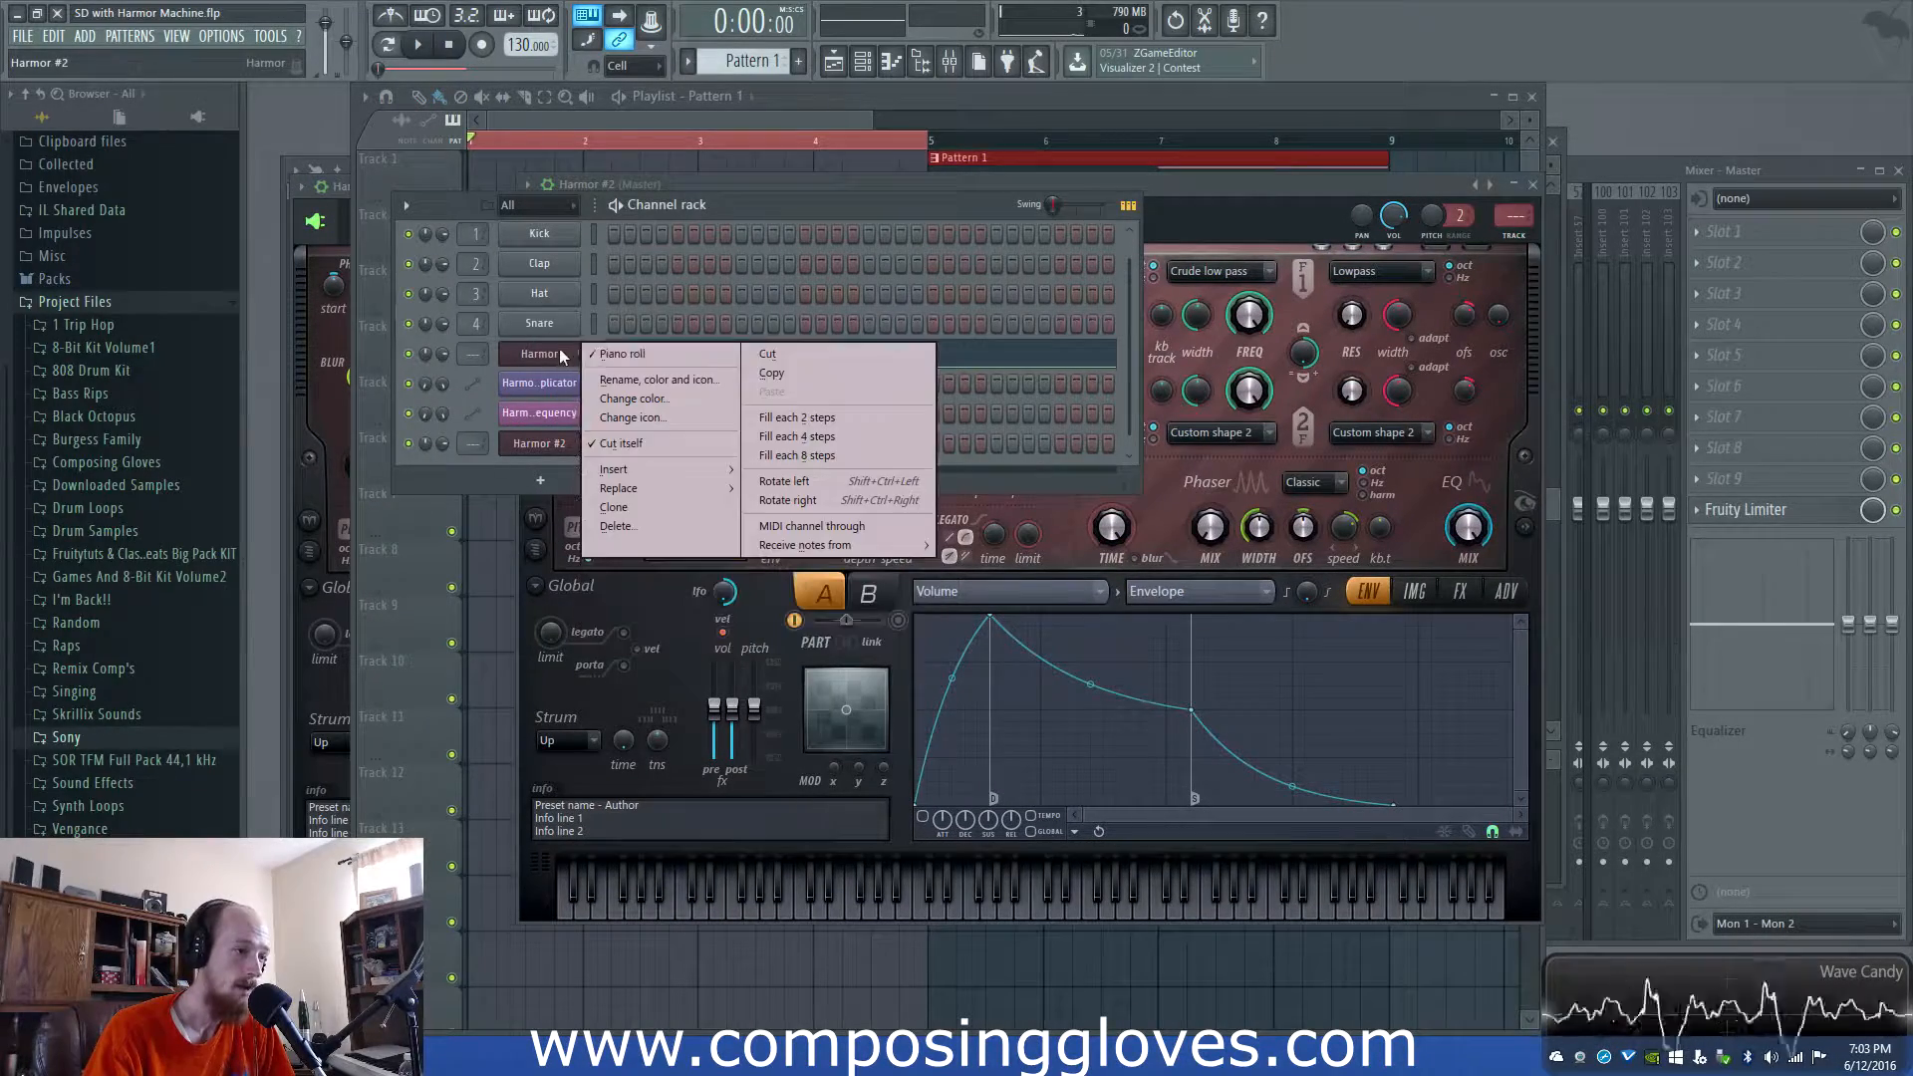
{"action": "left_click", "coordinate": [808, 375]}
{"action": "right_click", "coordinate": [567, 365]}
{"action": "left_click", "coordinate": [773, 392]}
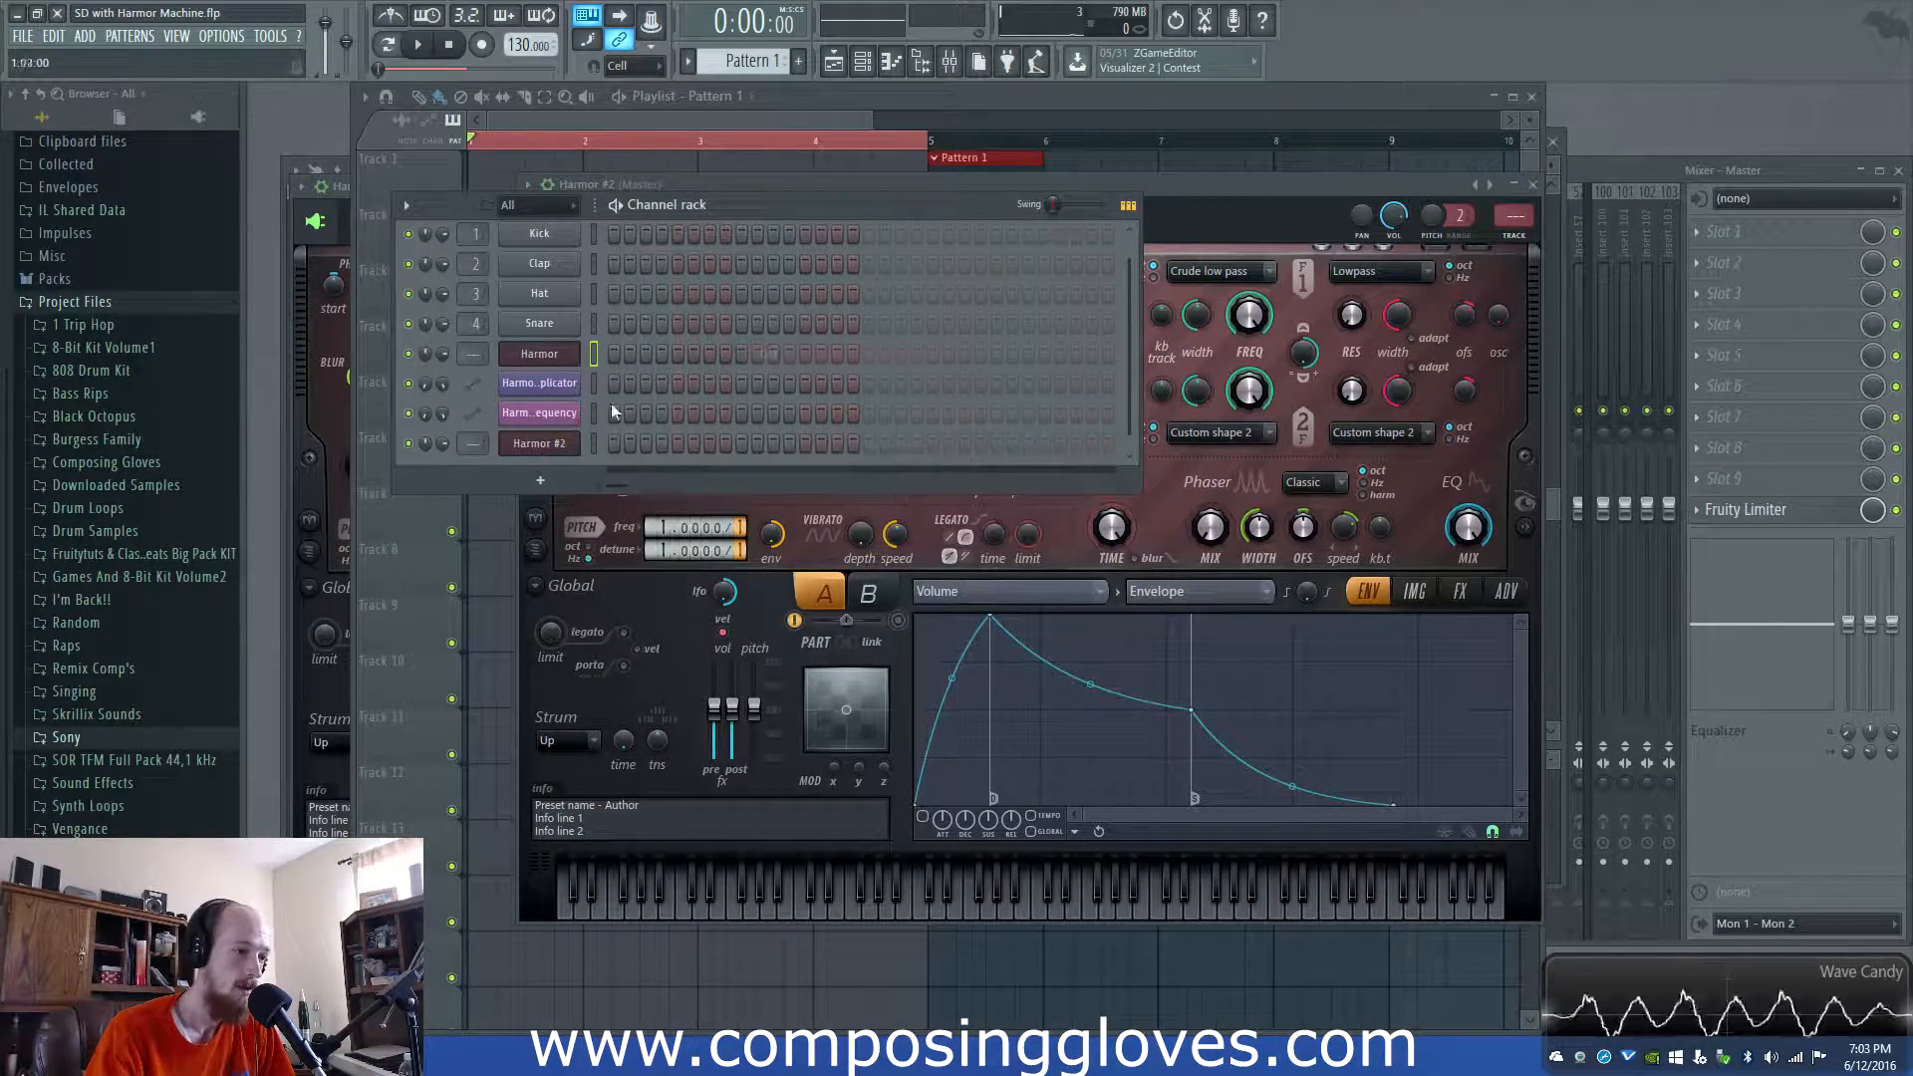
{"action": "right_click", "coordinate": [570, 448]}
{"action": "left_click", "coordinate": [804, 482]}
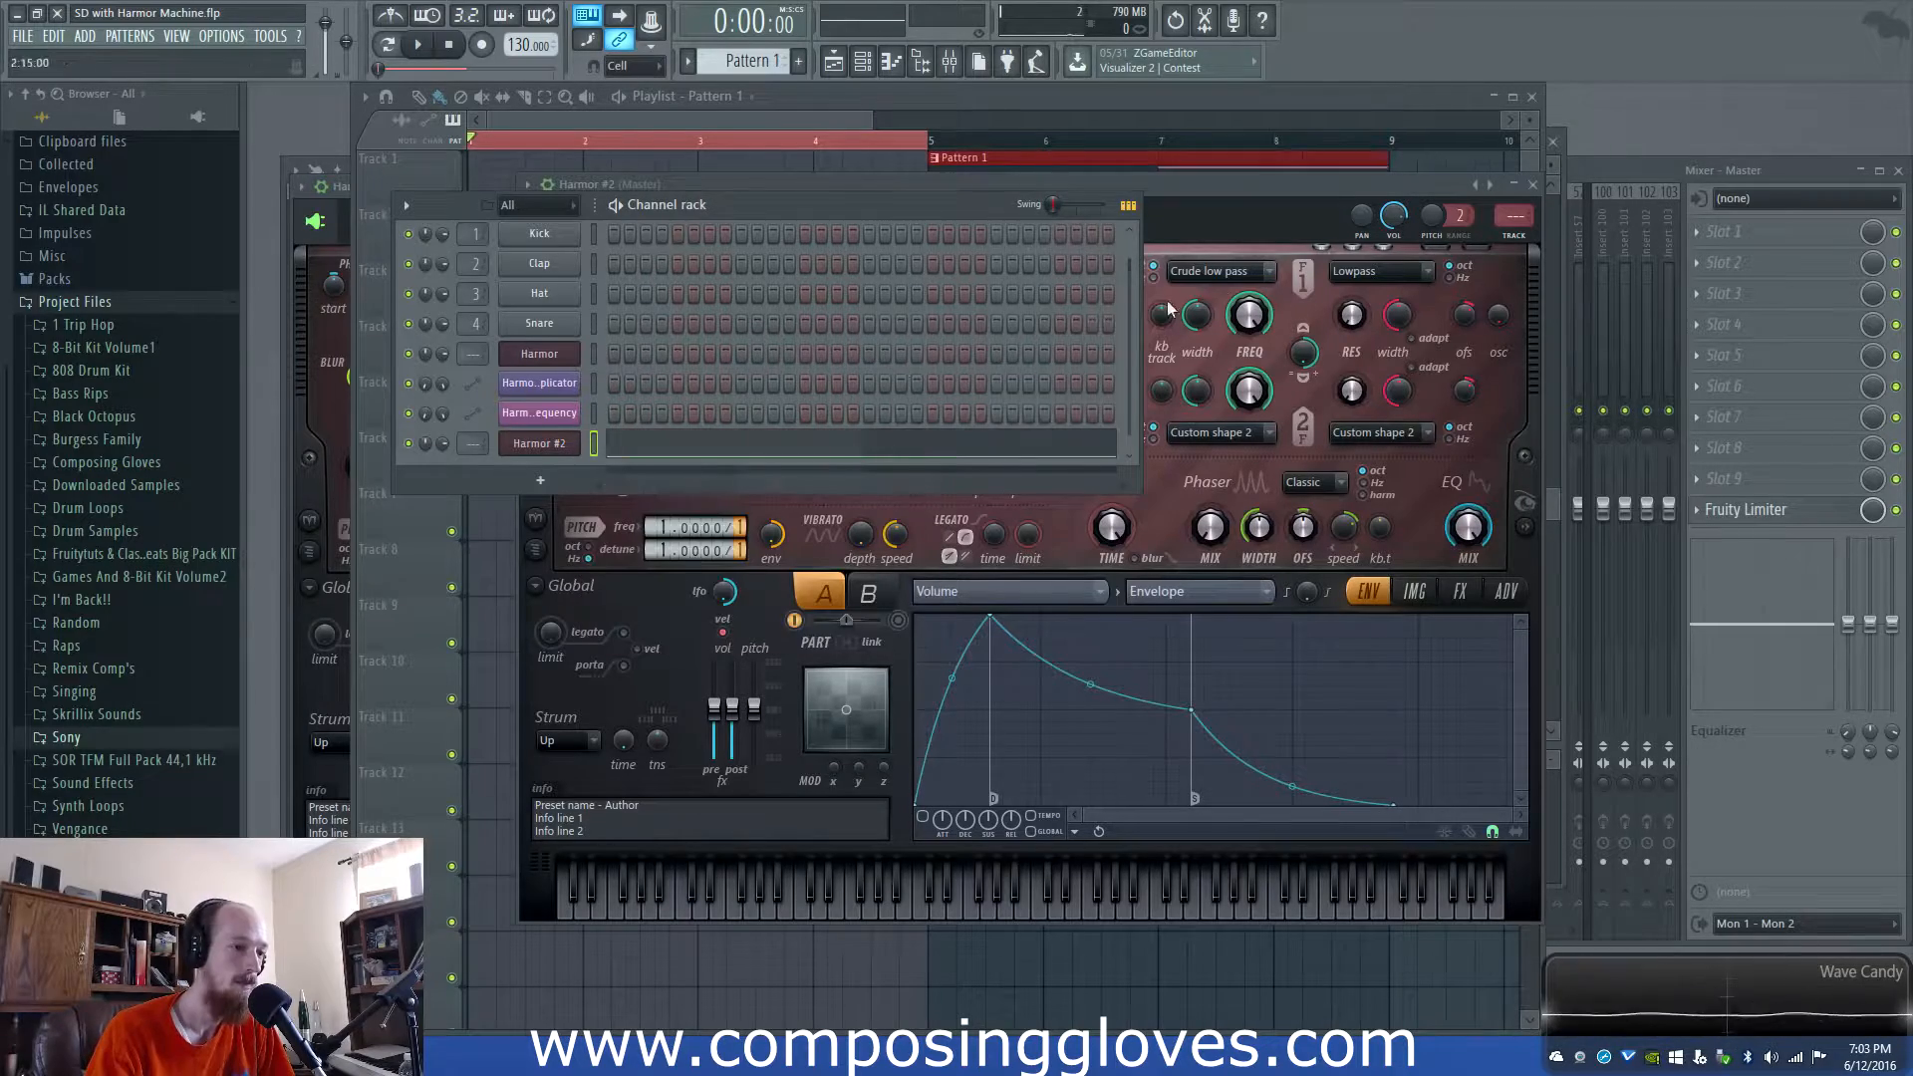
Bring the Harmor #2 window forward, show its spectral feedback display, and reposition the window
{"action": "left_click_drag", "start_coordinate": [1176, 200], "coordinate": [1023, 190]}
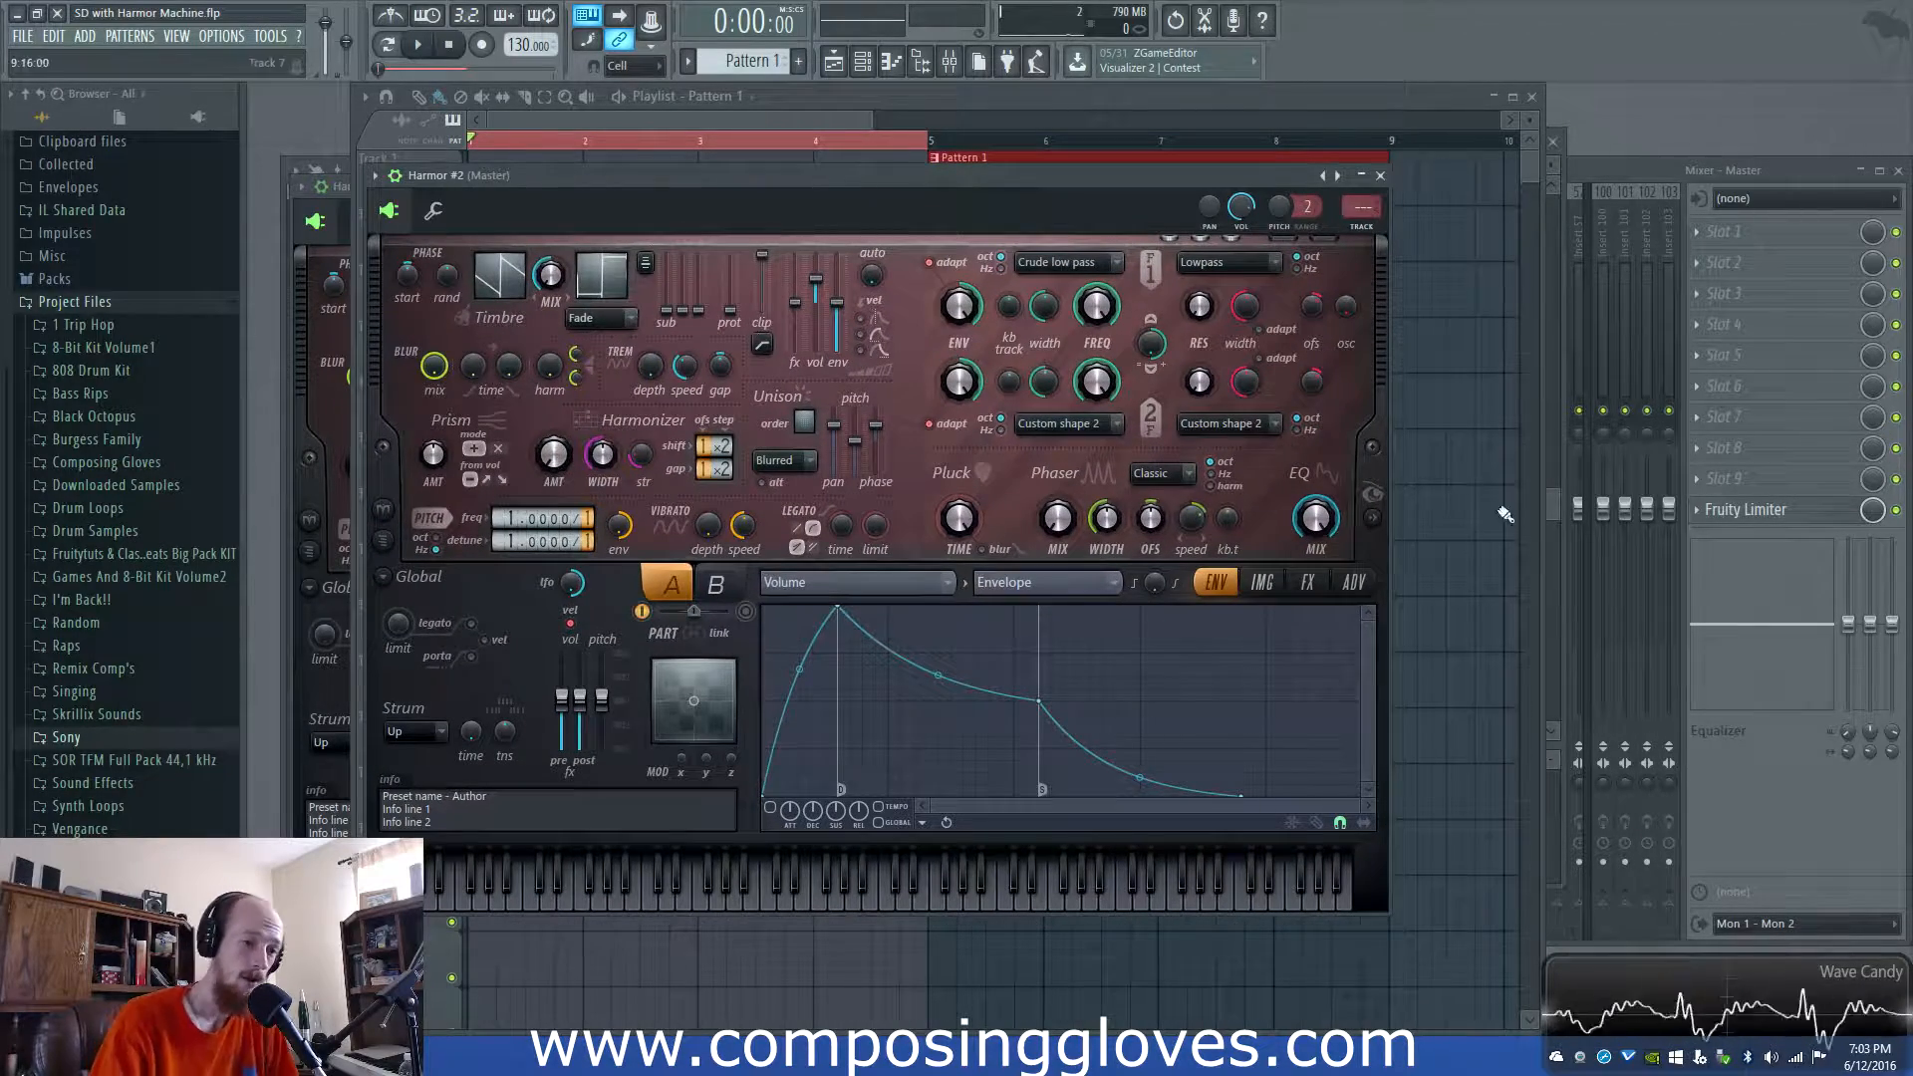
{"action": "left_click", "coordinate": [1372, 517]}
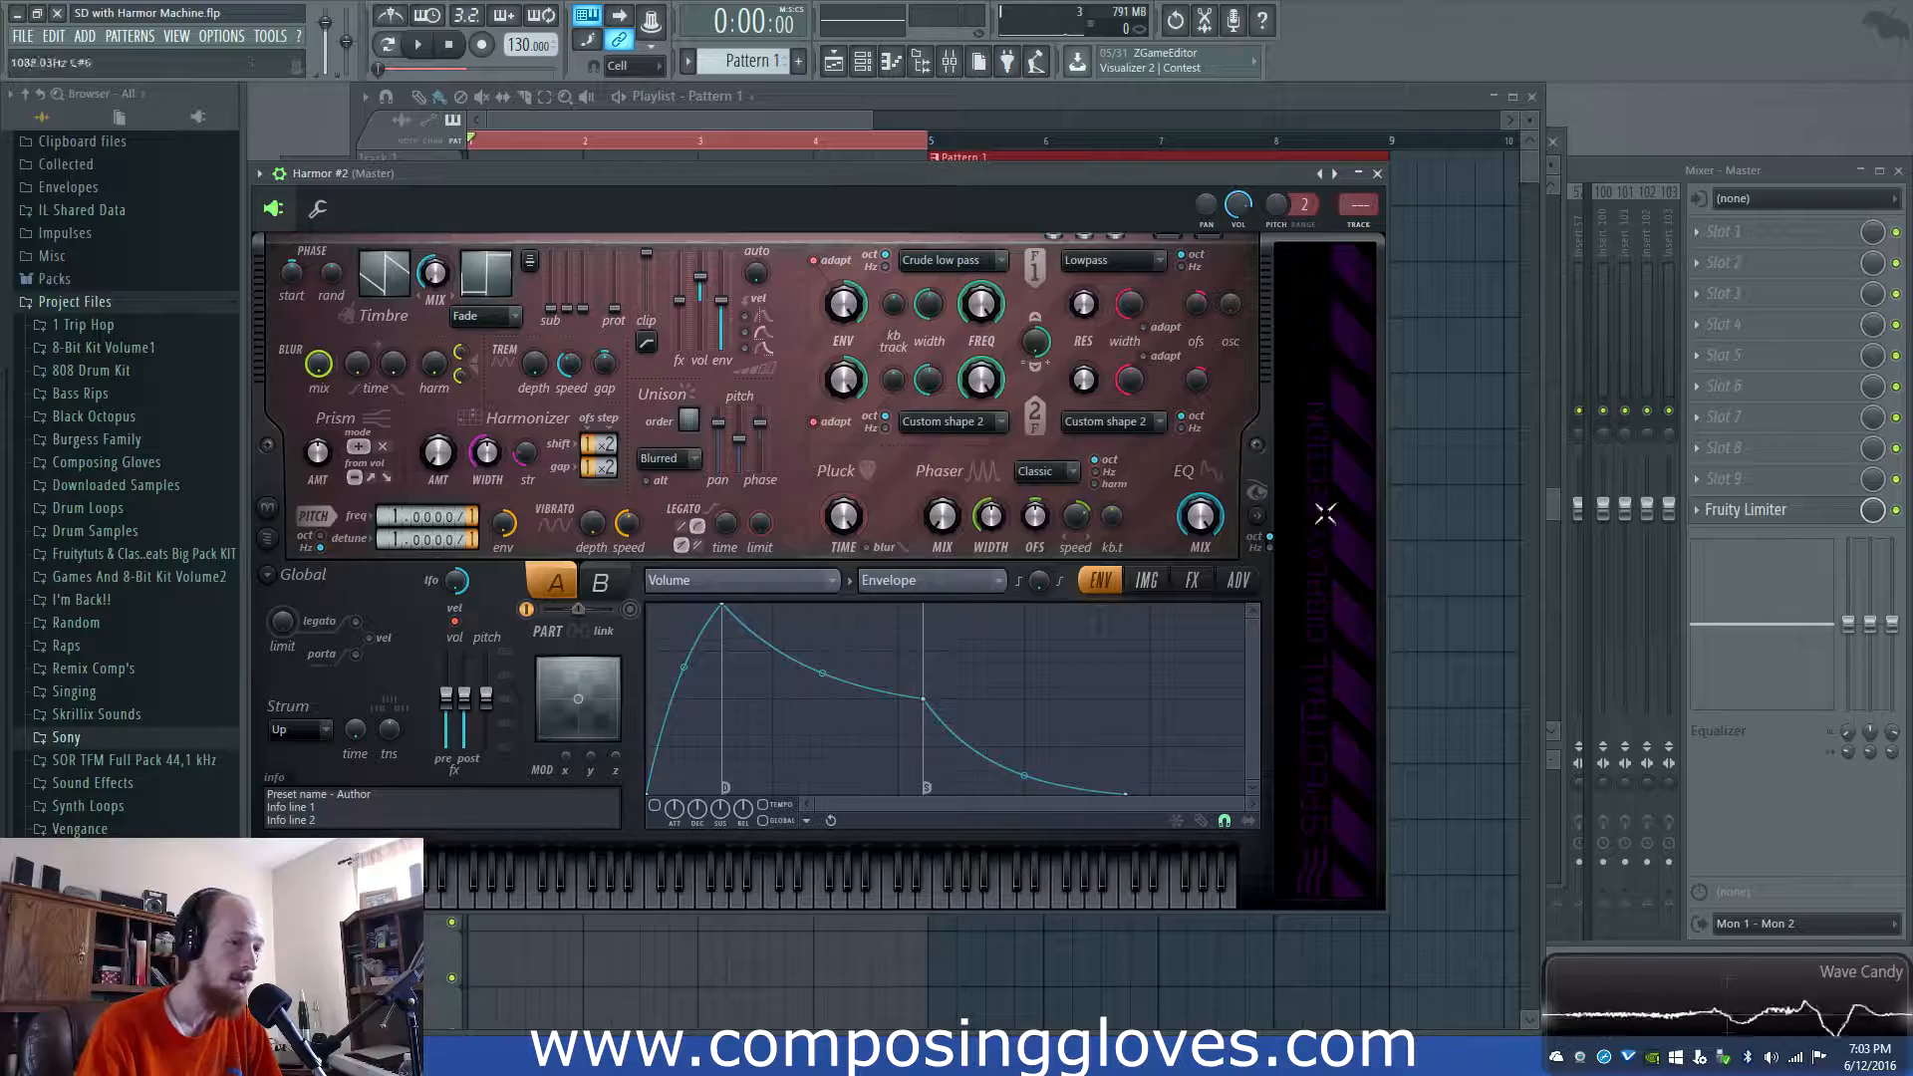
{"action": "left_click_drag", "start_coordinate": [1062, 181], "coordinate": [1152, 184]}
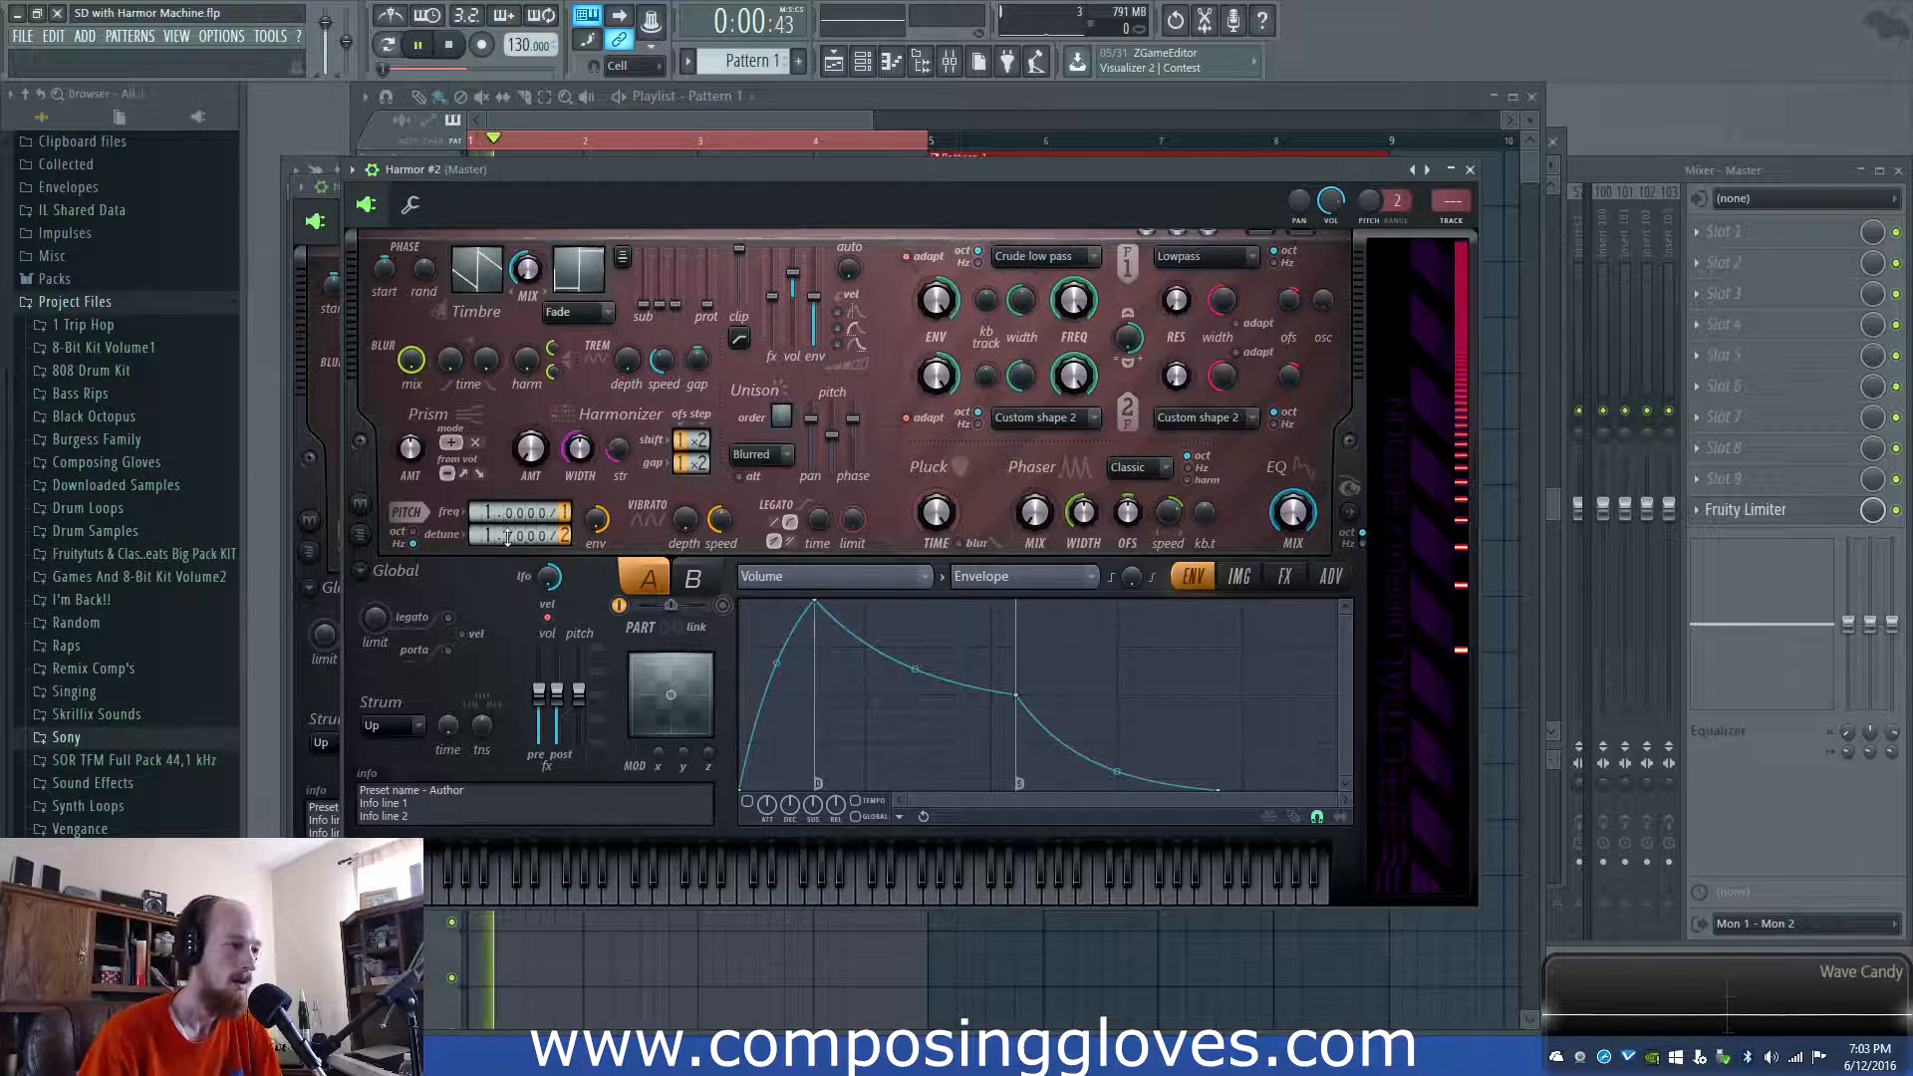
Place a Pattern 1 clip at bar 1 on Track 5 of the playlist and audition it
{"action": "left_click", "coordinate": [543, 159]}
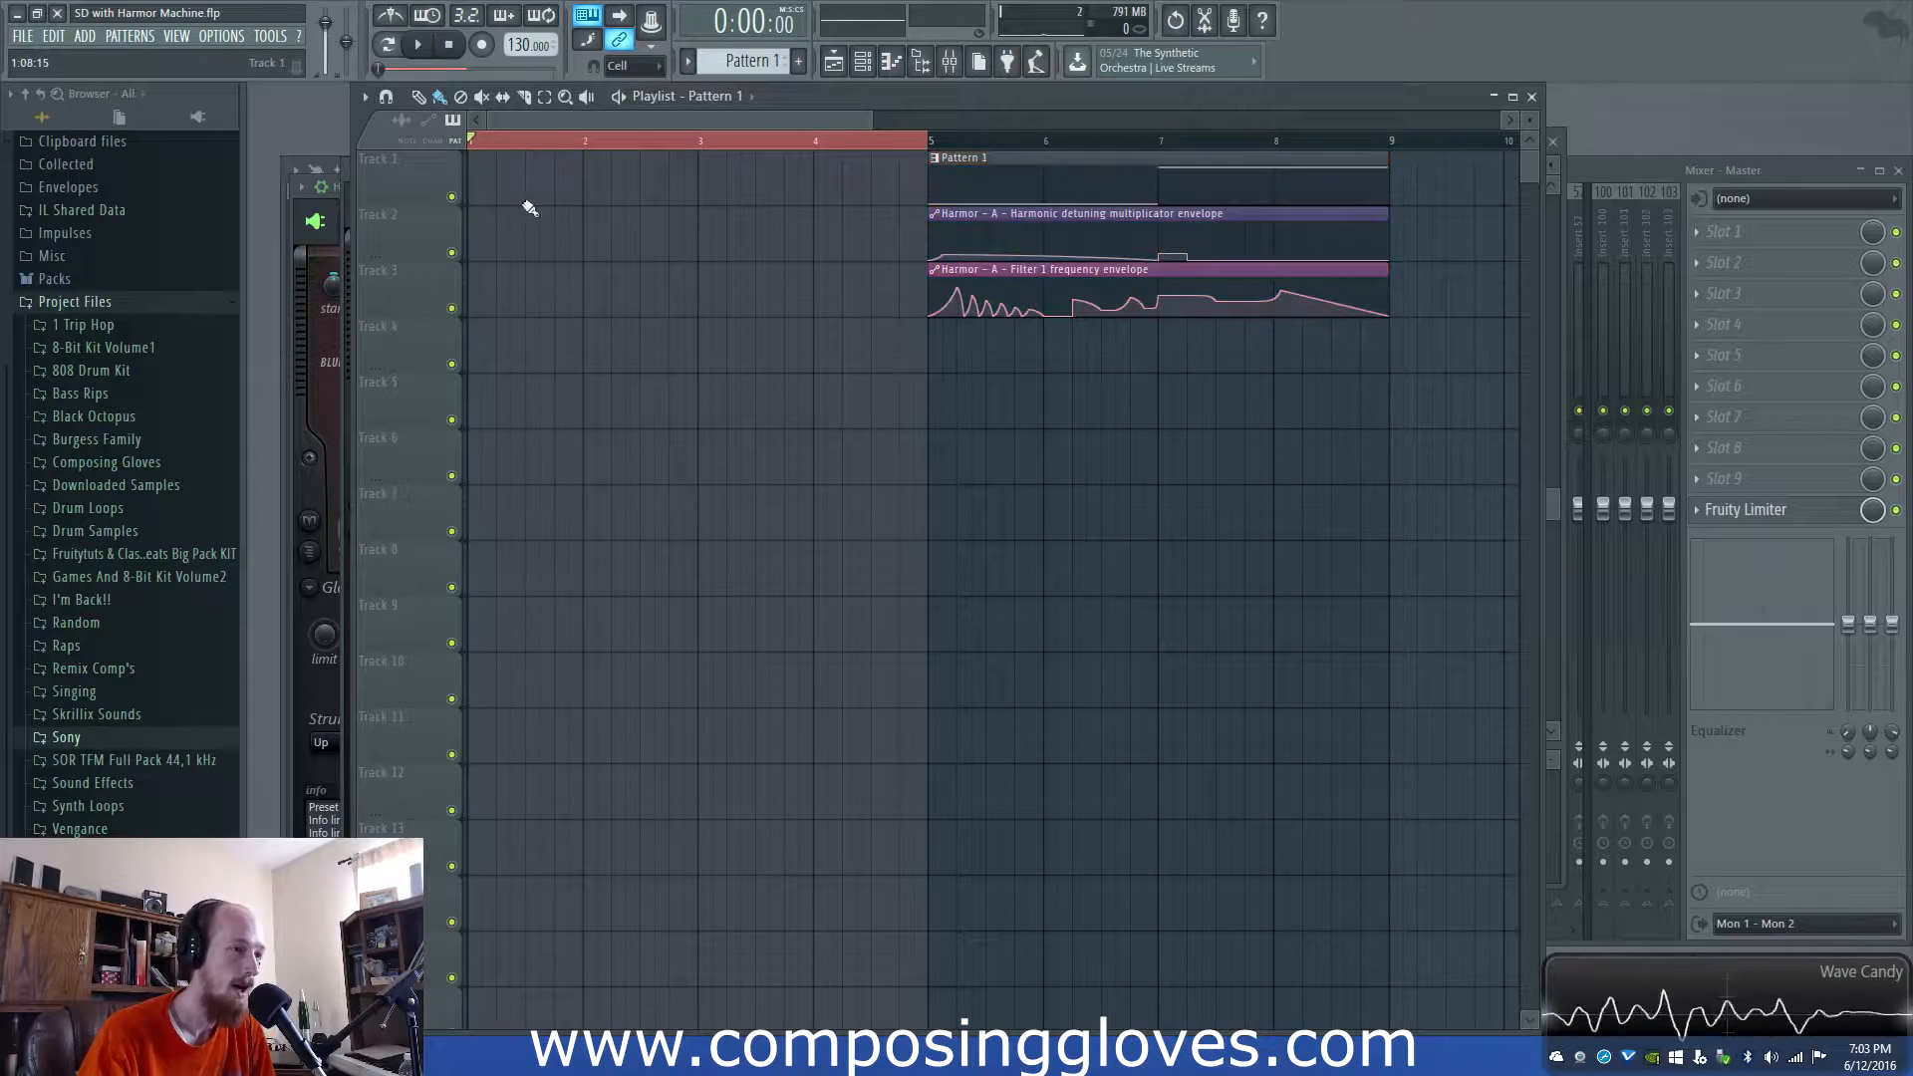
{"action": "left_click", "coordinate": [517, 390]}
{"action": "key", "text": "space"}
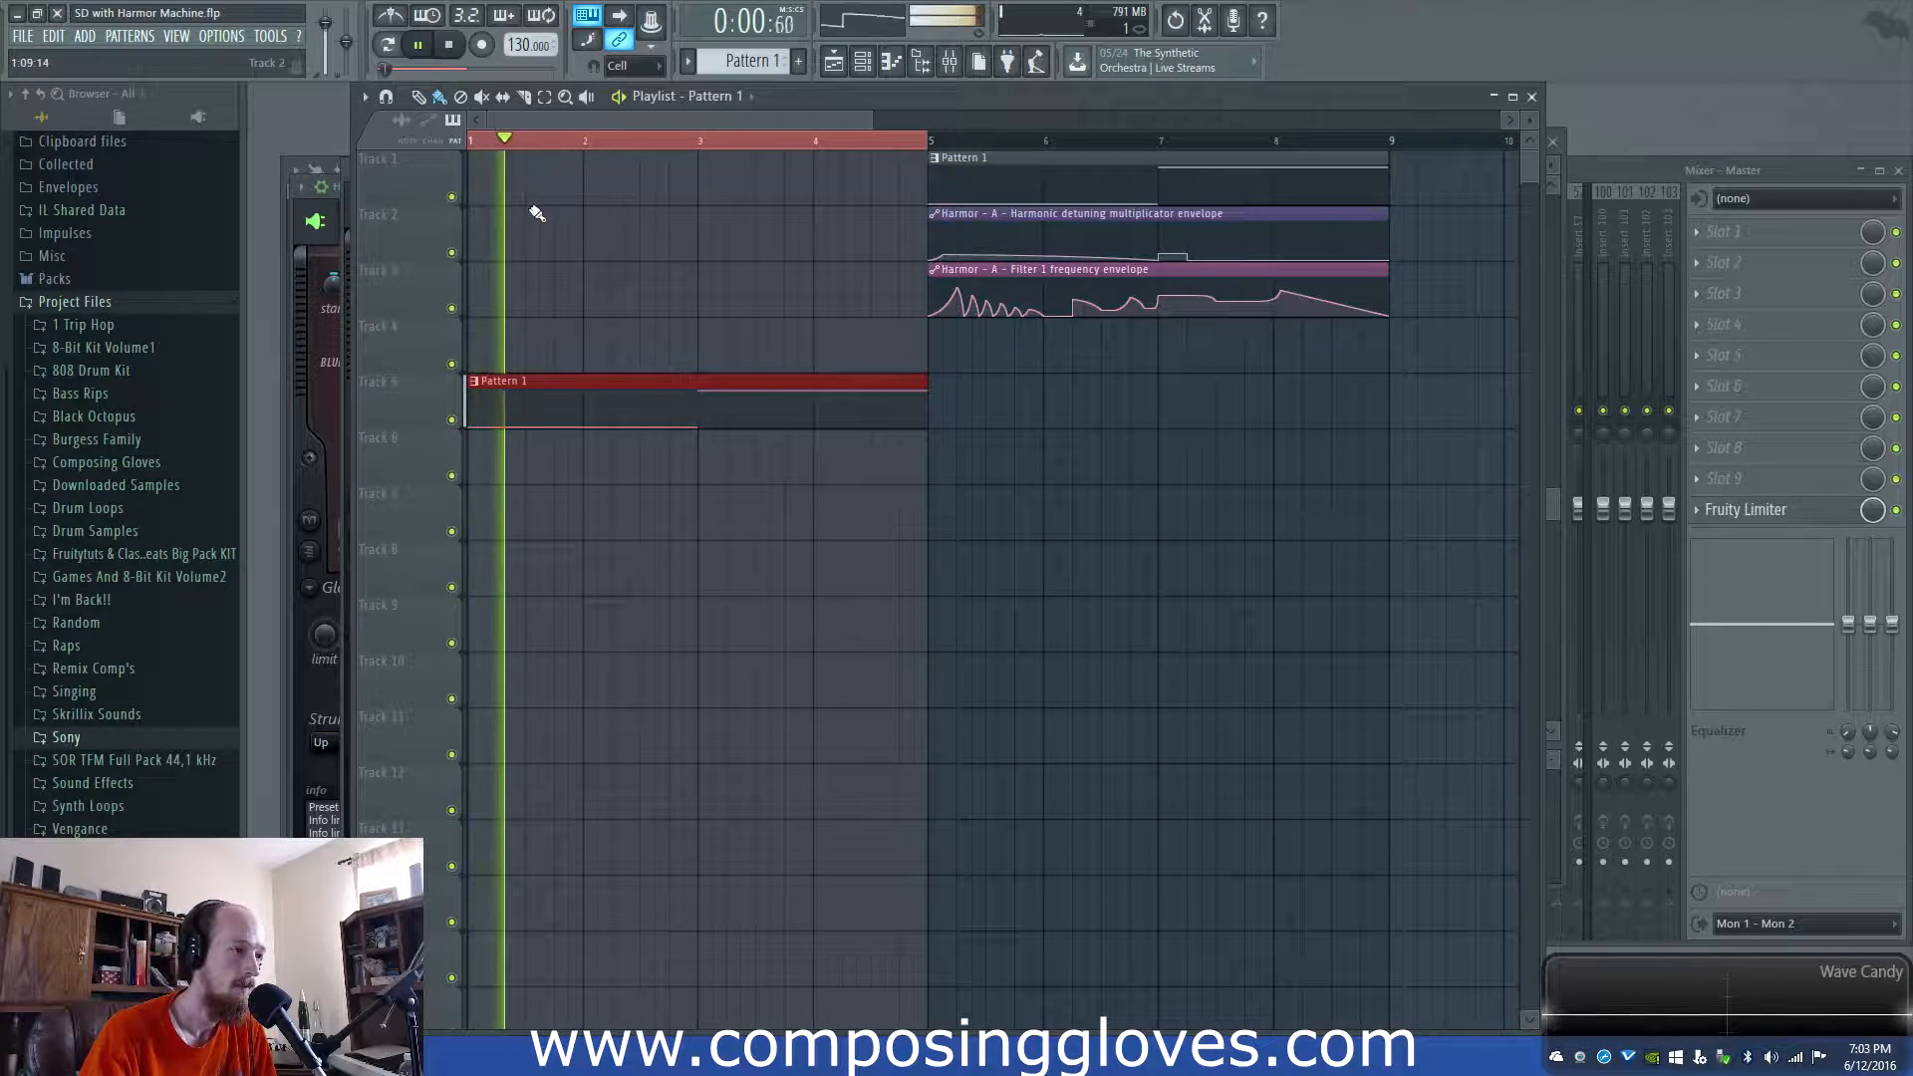
{"action": "key", "text": "F6"}
{"action": "key", "text": "space"}
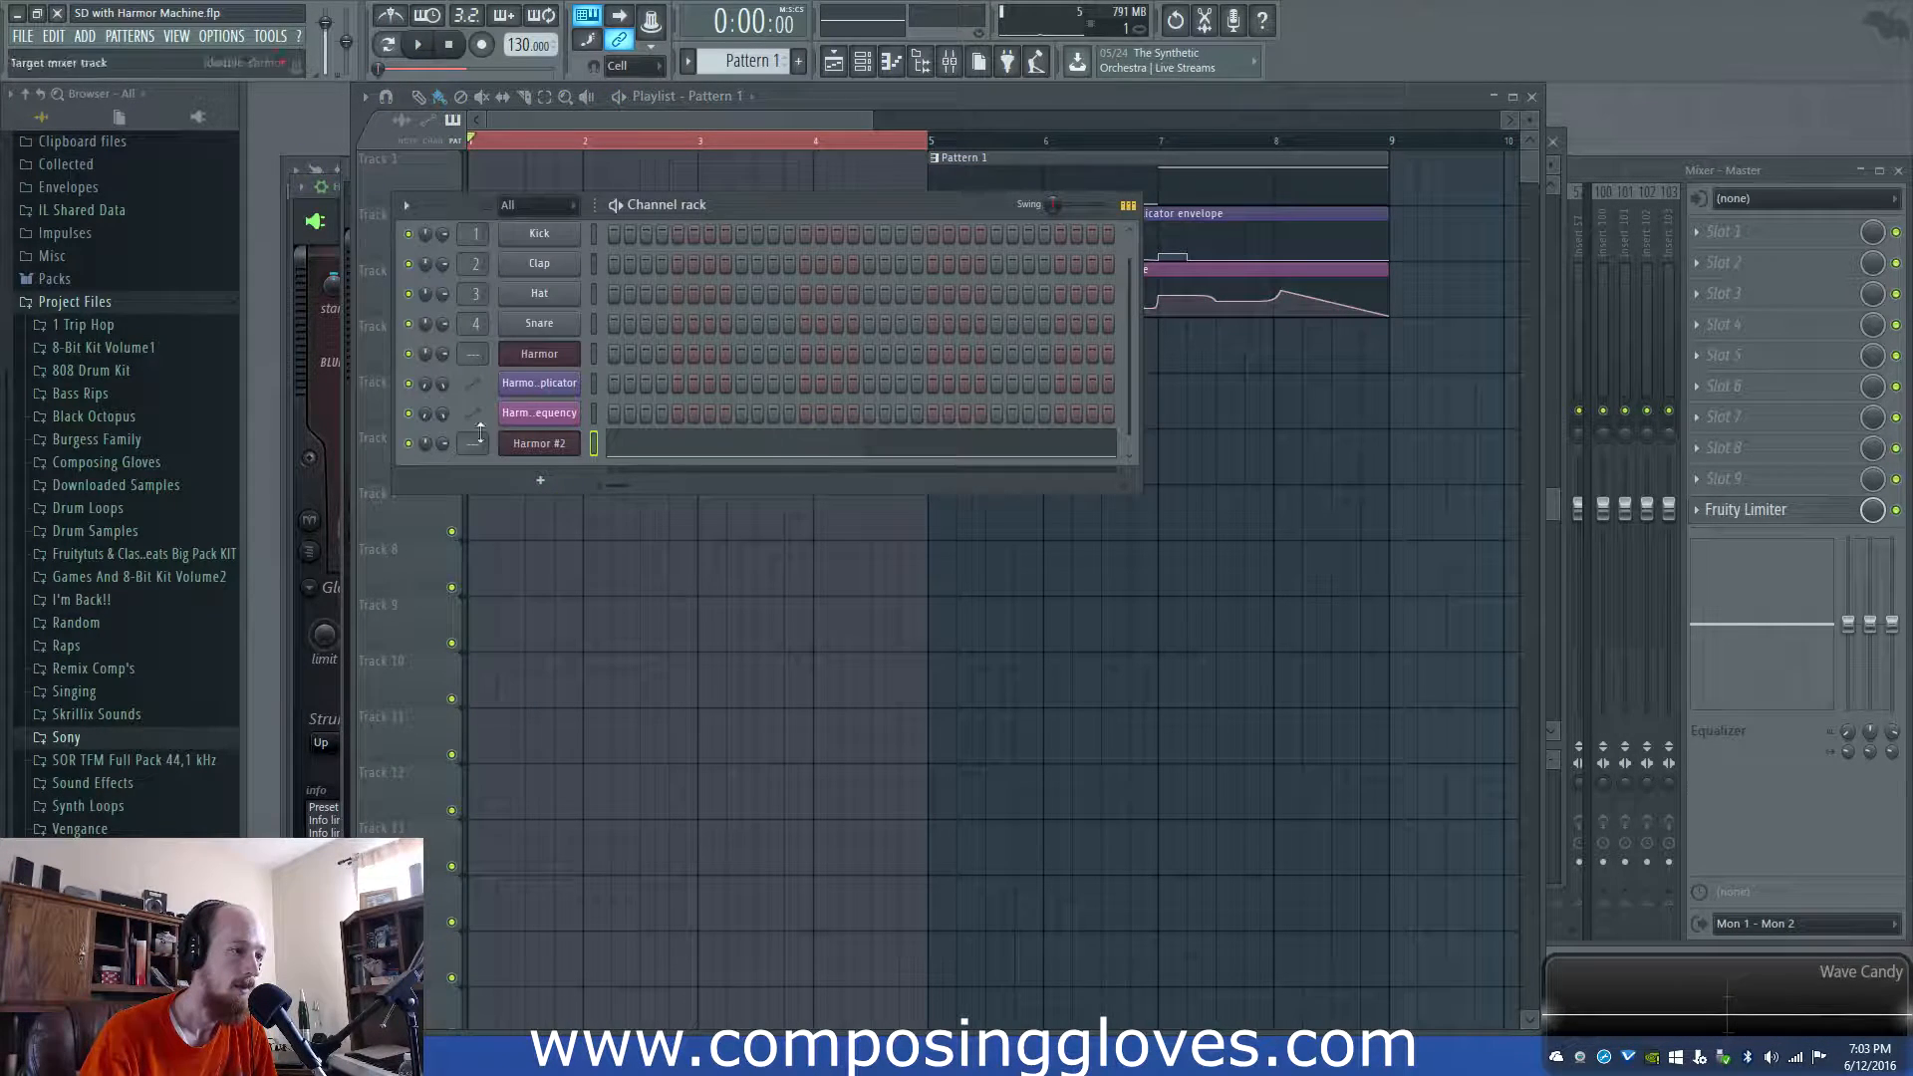
Reopen Harmor #2, slightly raise its pitch vibrato depth, and listen to the change
{"action": "left_click", "coordinate": [555, 448]}
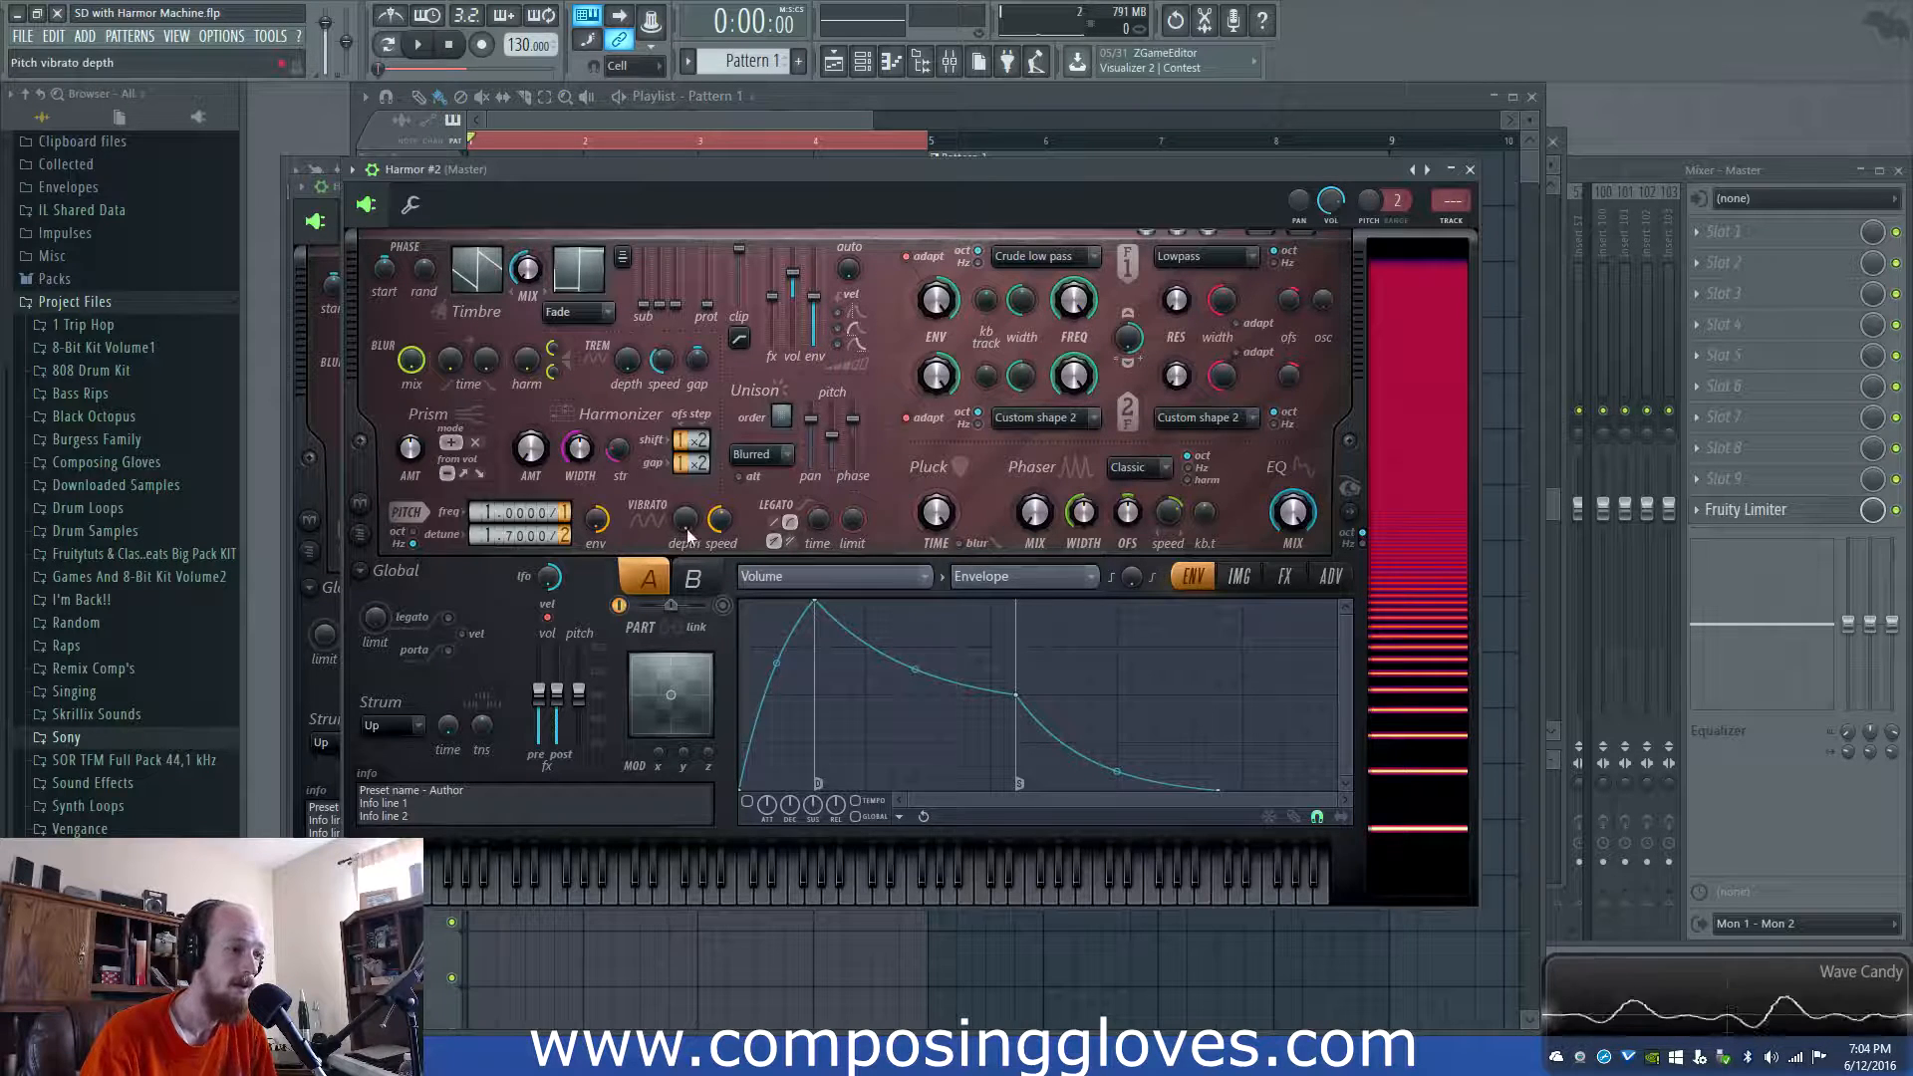
{"action": "left_click_drag", "start_coordinate": [687, 528], "coordinate": [687, 520]}
{"action": "key", "text": "space"}
Set Harmor #2's distortion type to Log on the effects page and raise the distortion amount
{"action": "left_click", "coordinate": [1238, 576]}
{"action": "left_click", "coordinate": [1282, 578]}
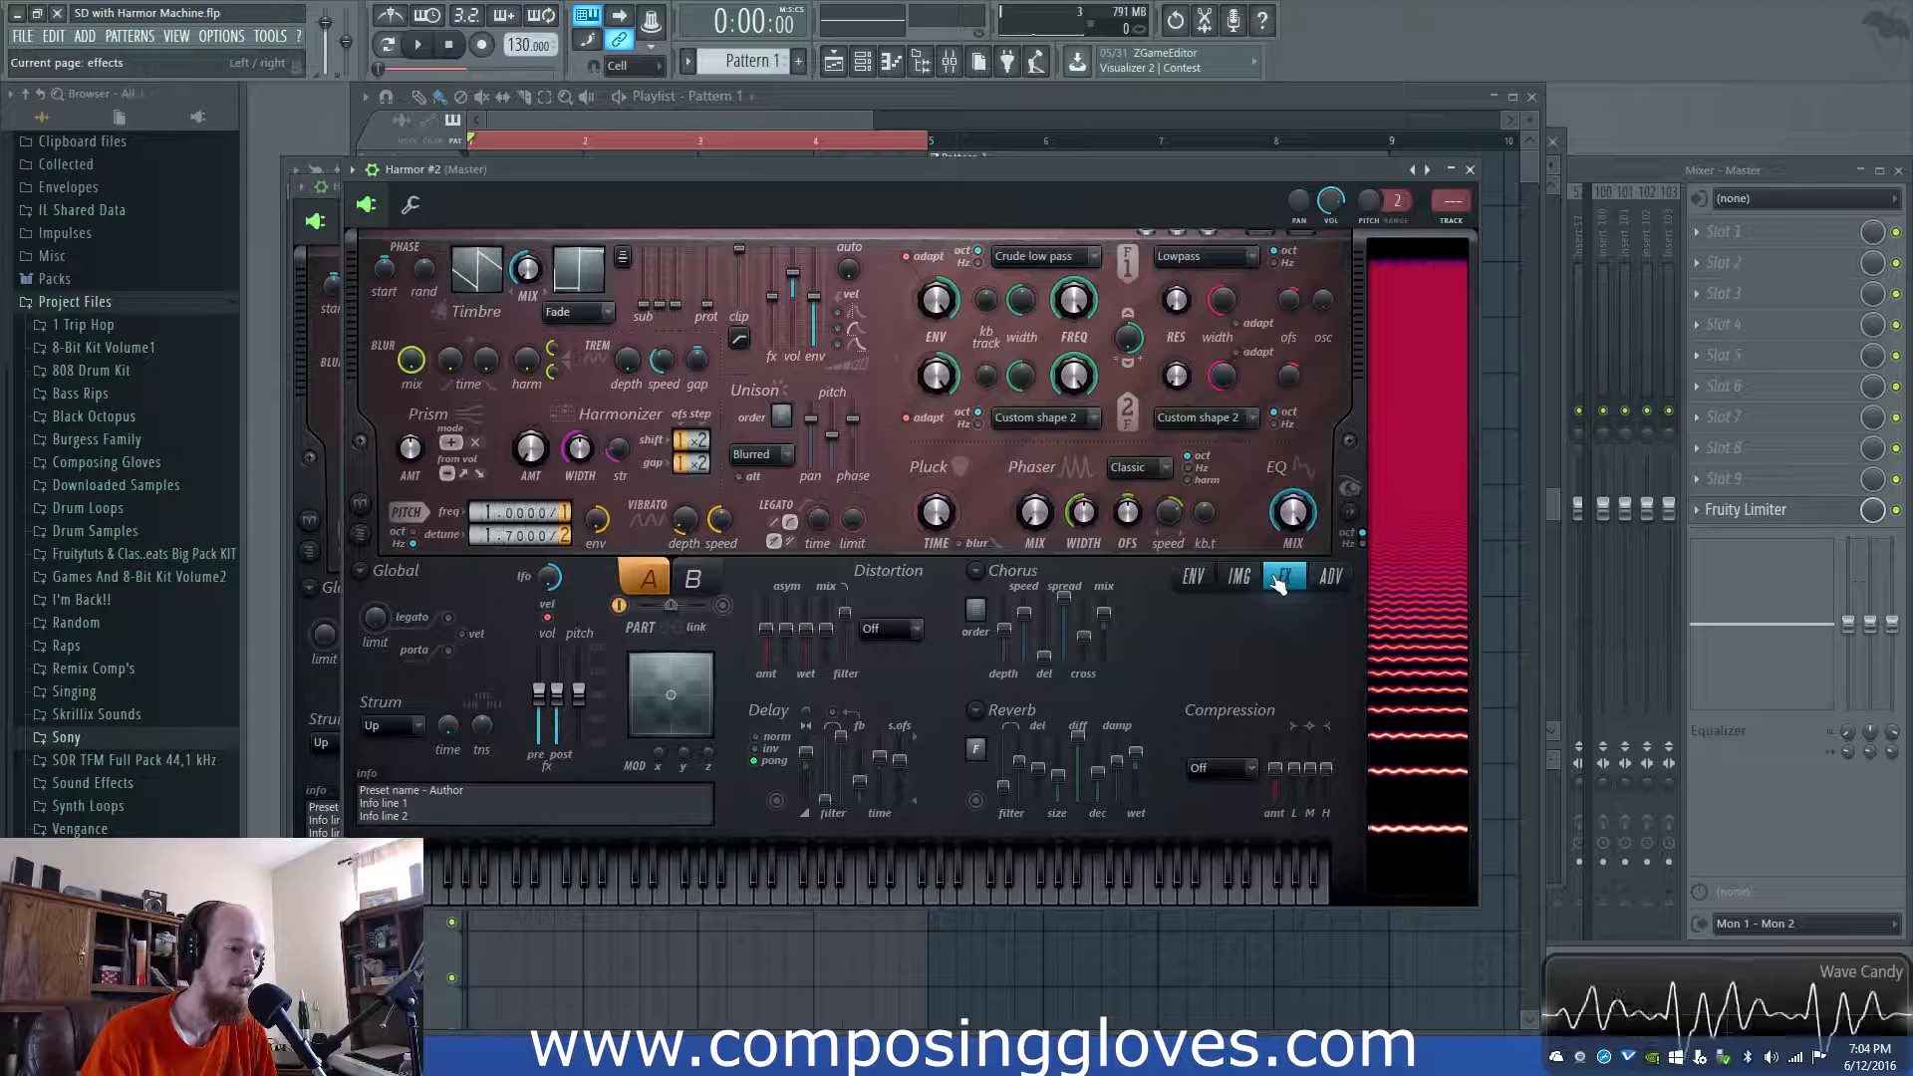
{"action": "left_click", "coordinate": [882, 630]}
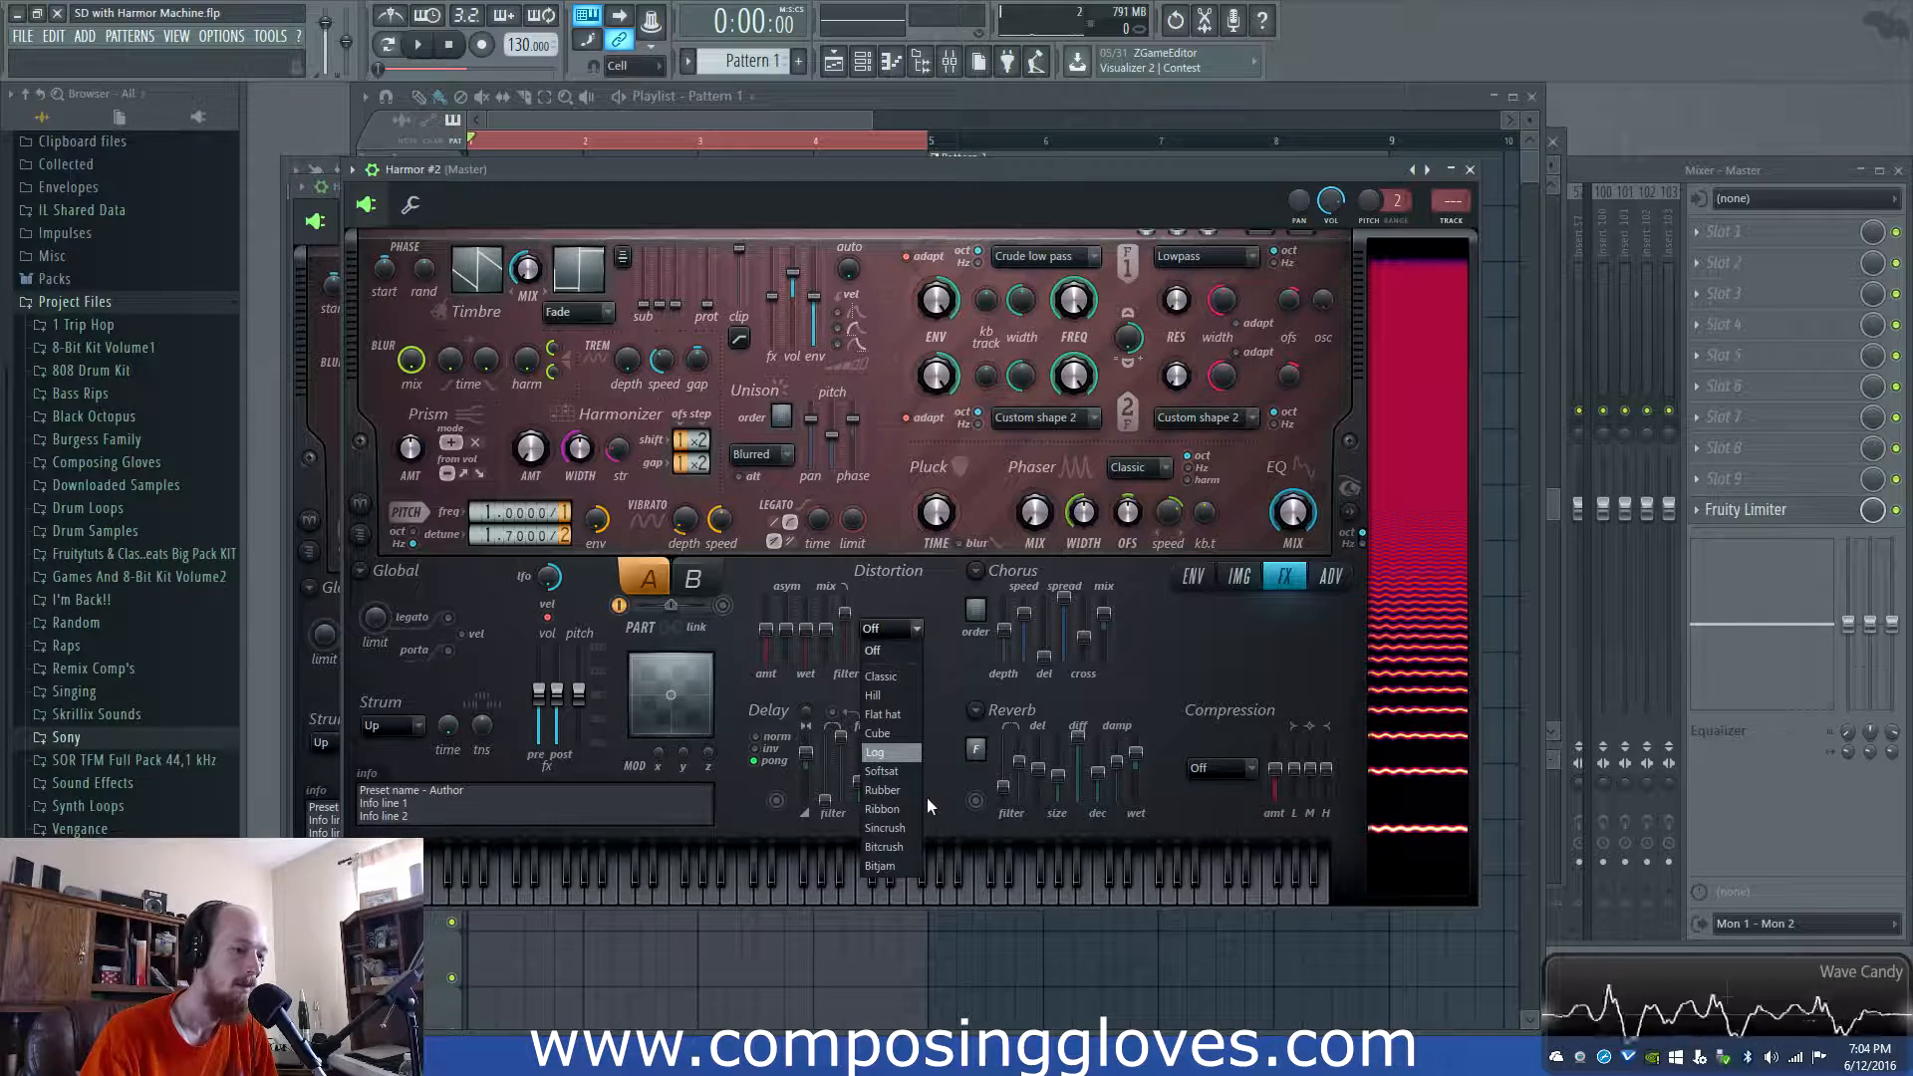
{"action": "left_click", "coordinate": [905, 747]}
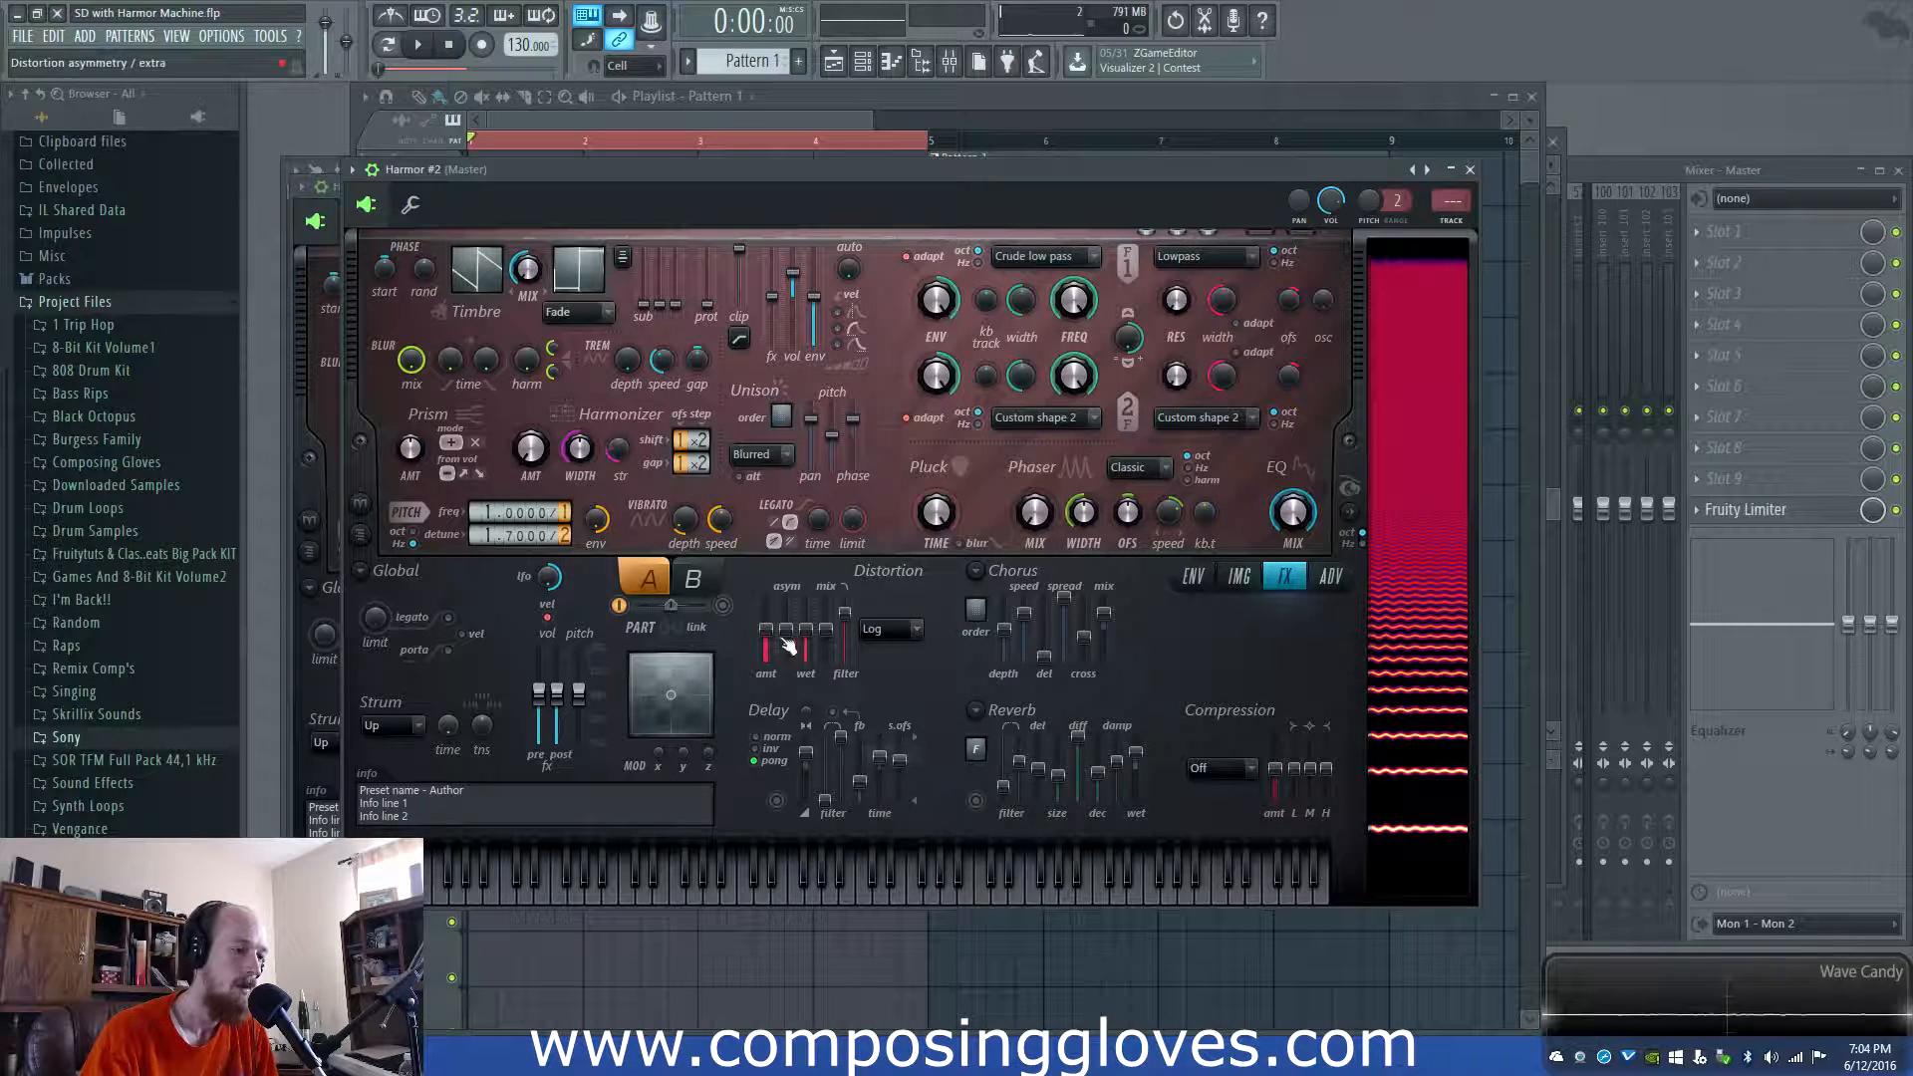
{"action": "left_click_drag", "start_coordinate": [765, 645], "coordinate": [765, 631]}
Play the pattern several times to audition Harmor #2 with distortion
{"action": "key", "text": "space"}
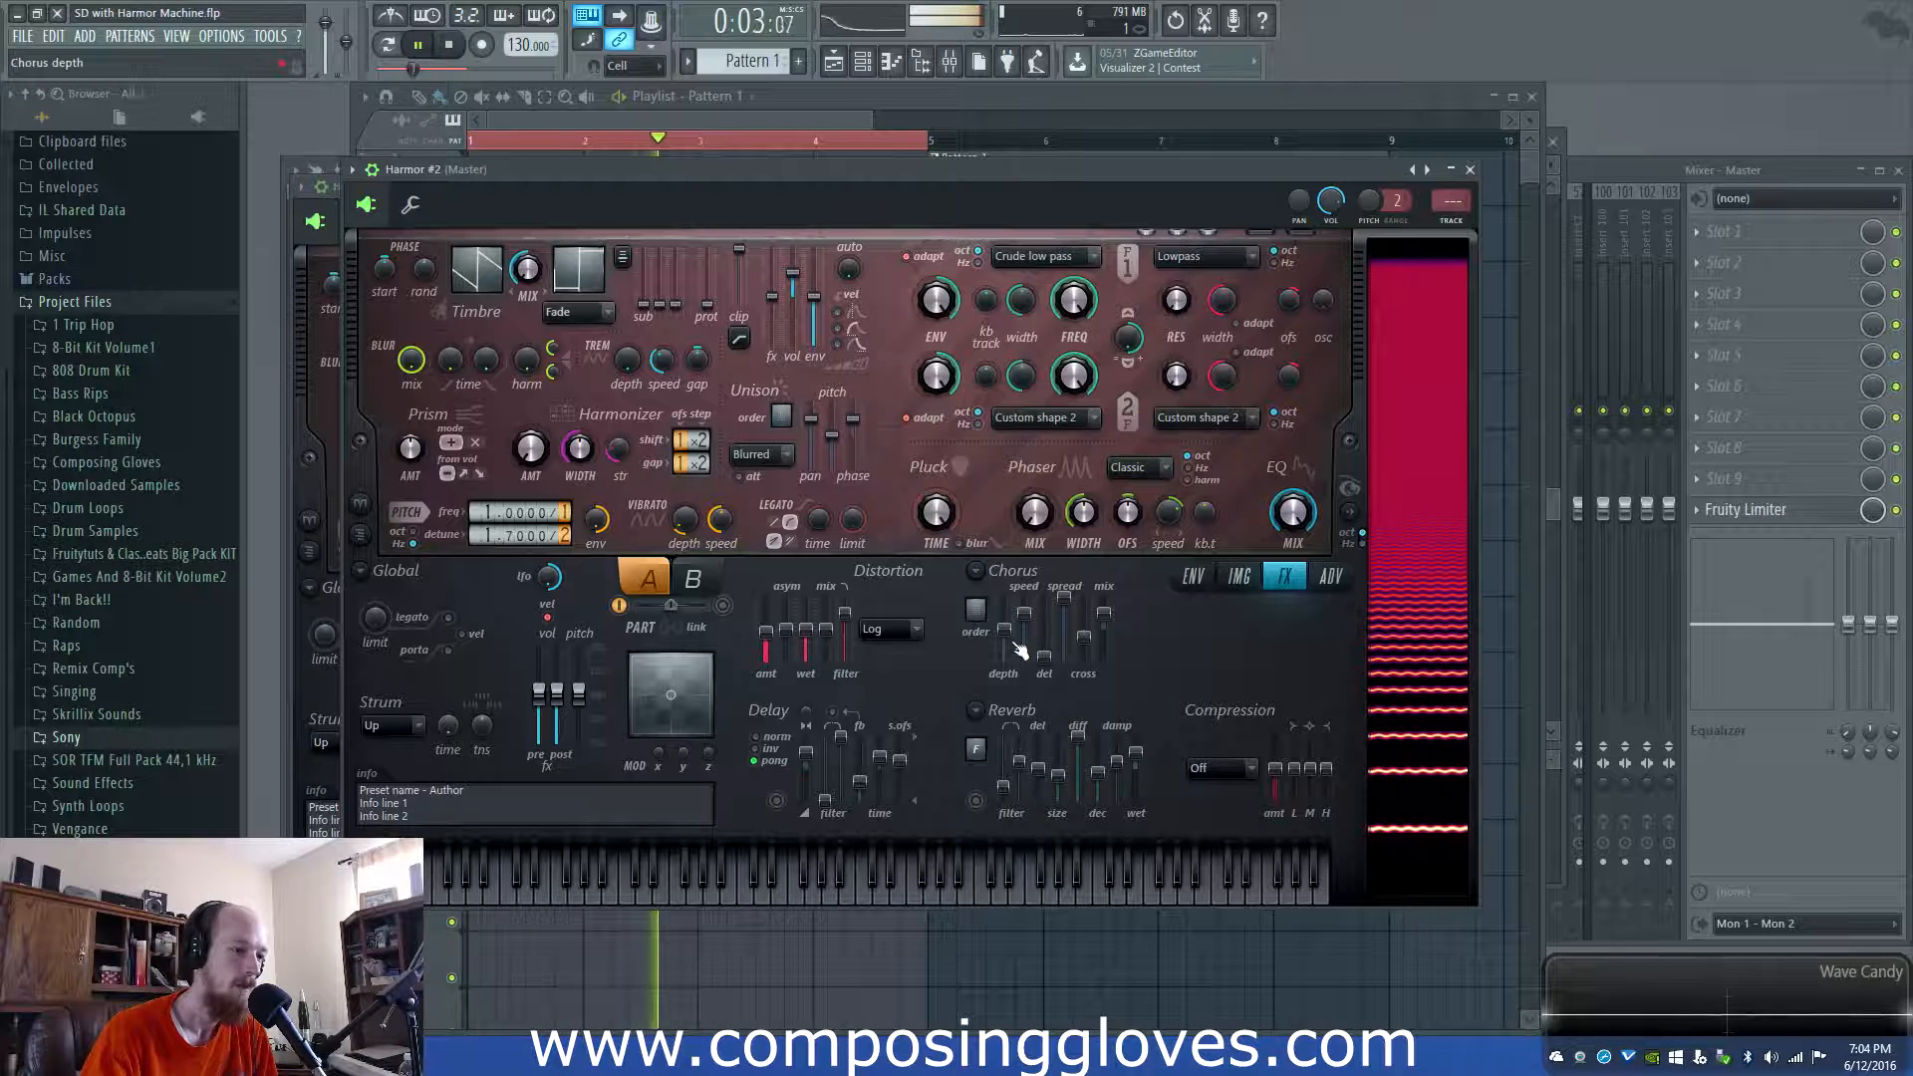
{"action": "key", "text": "space"}
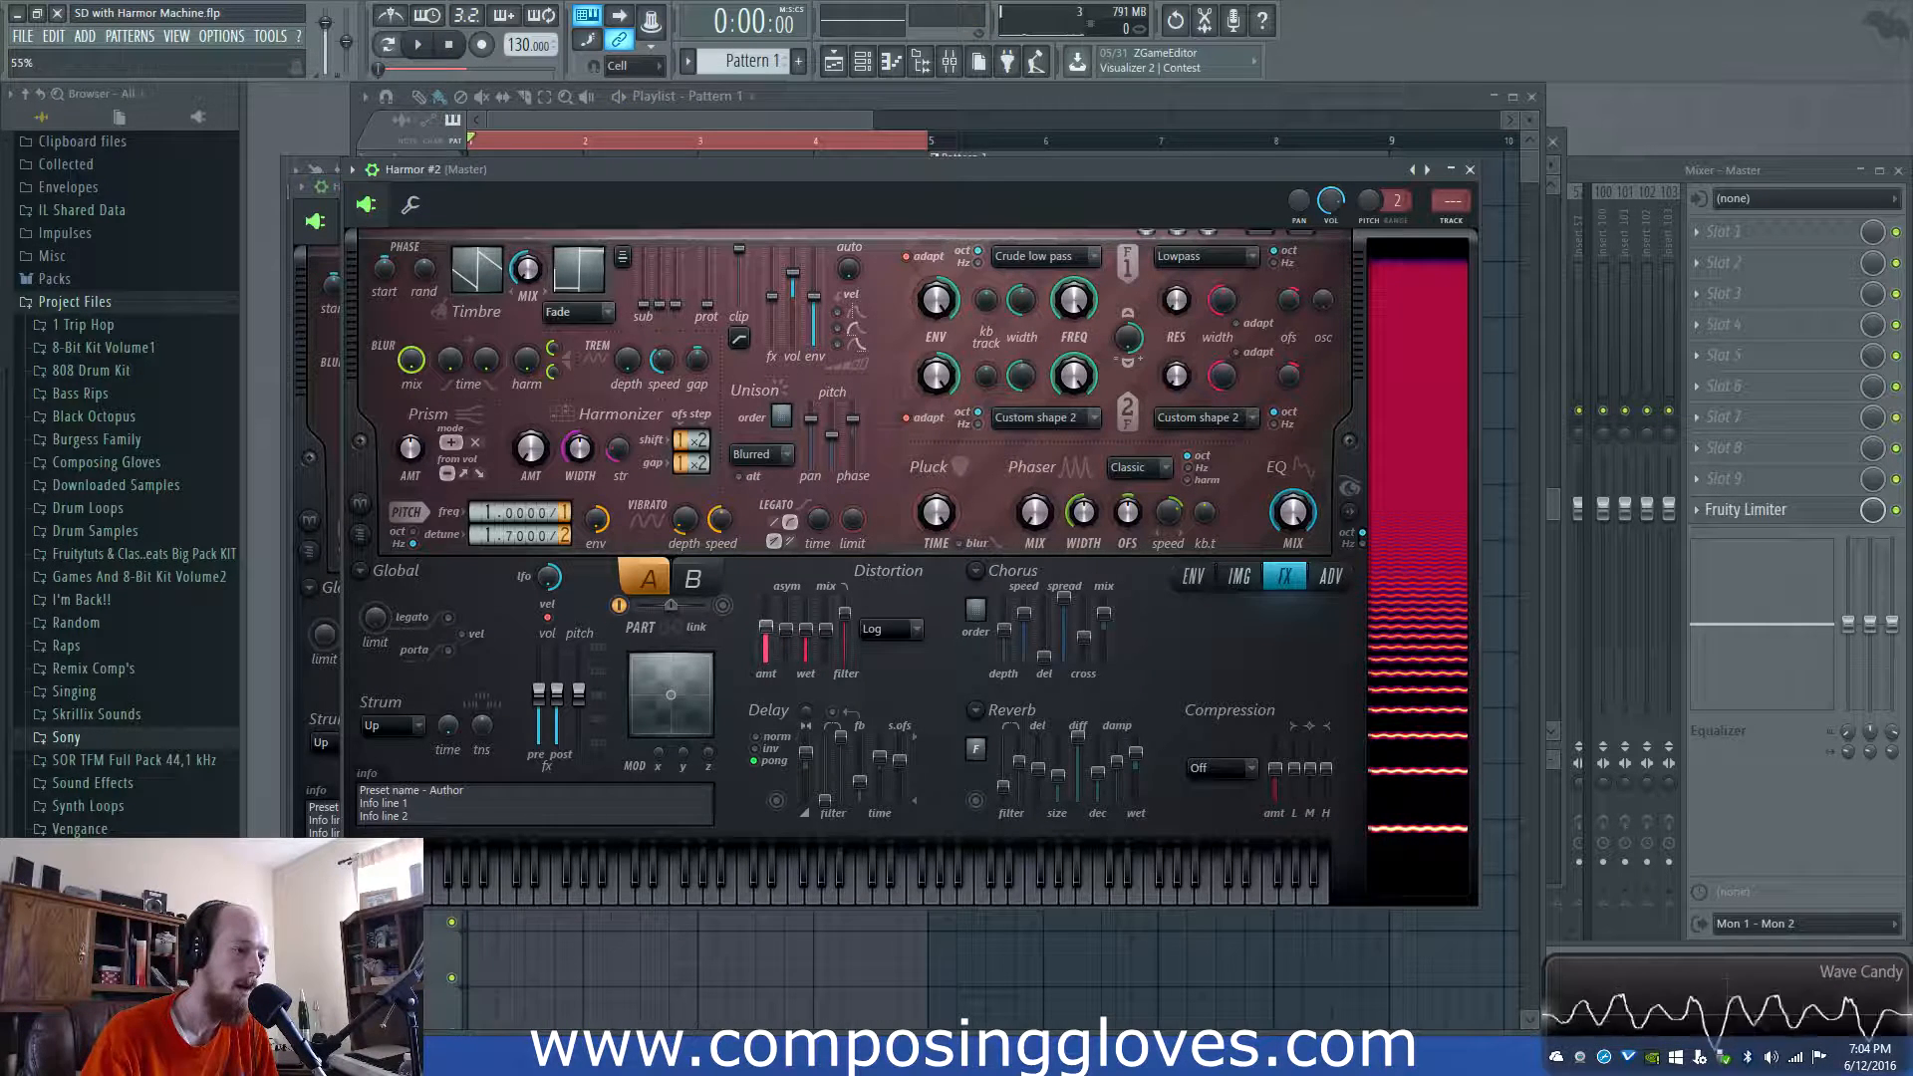
{"action": "key", "text": "space"}
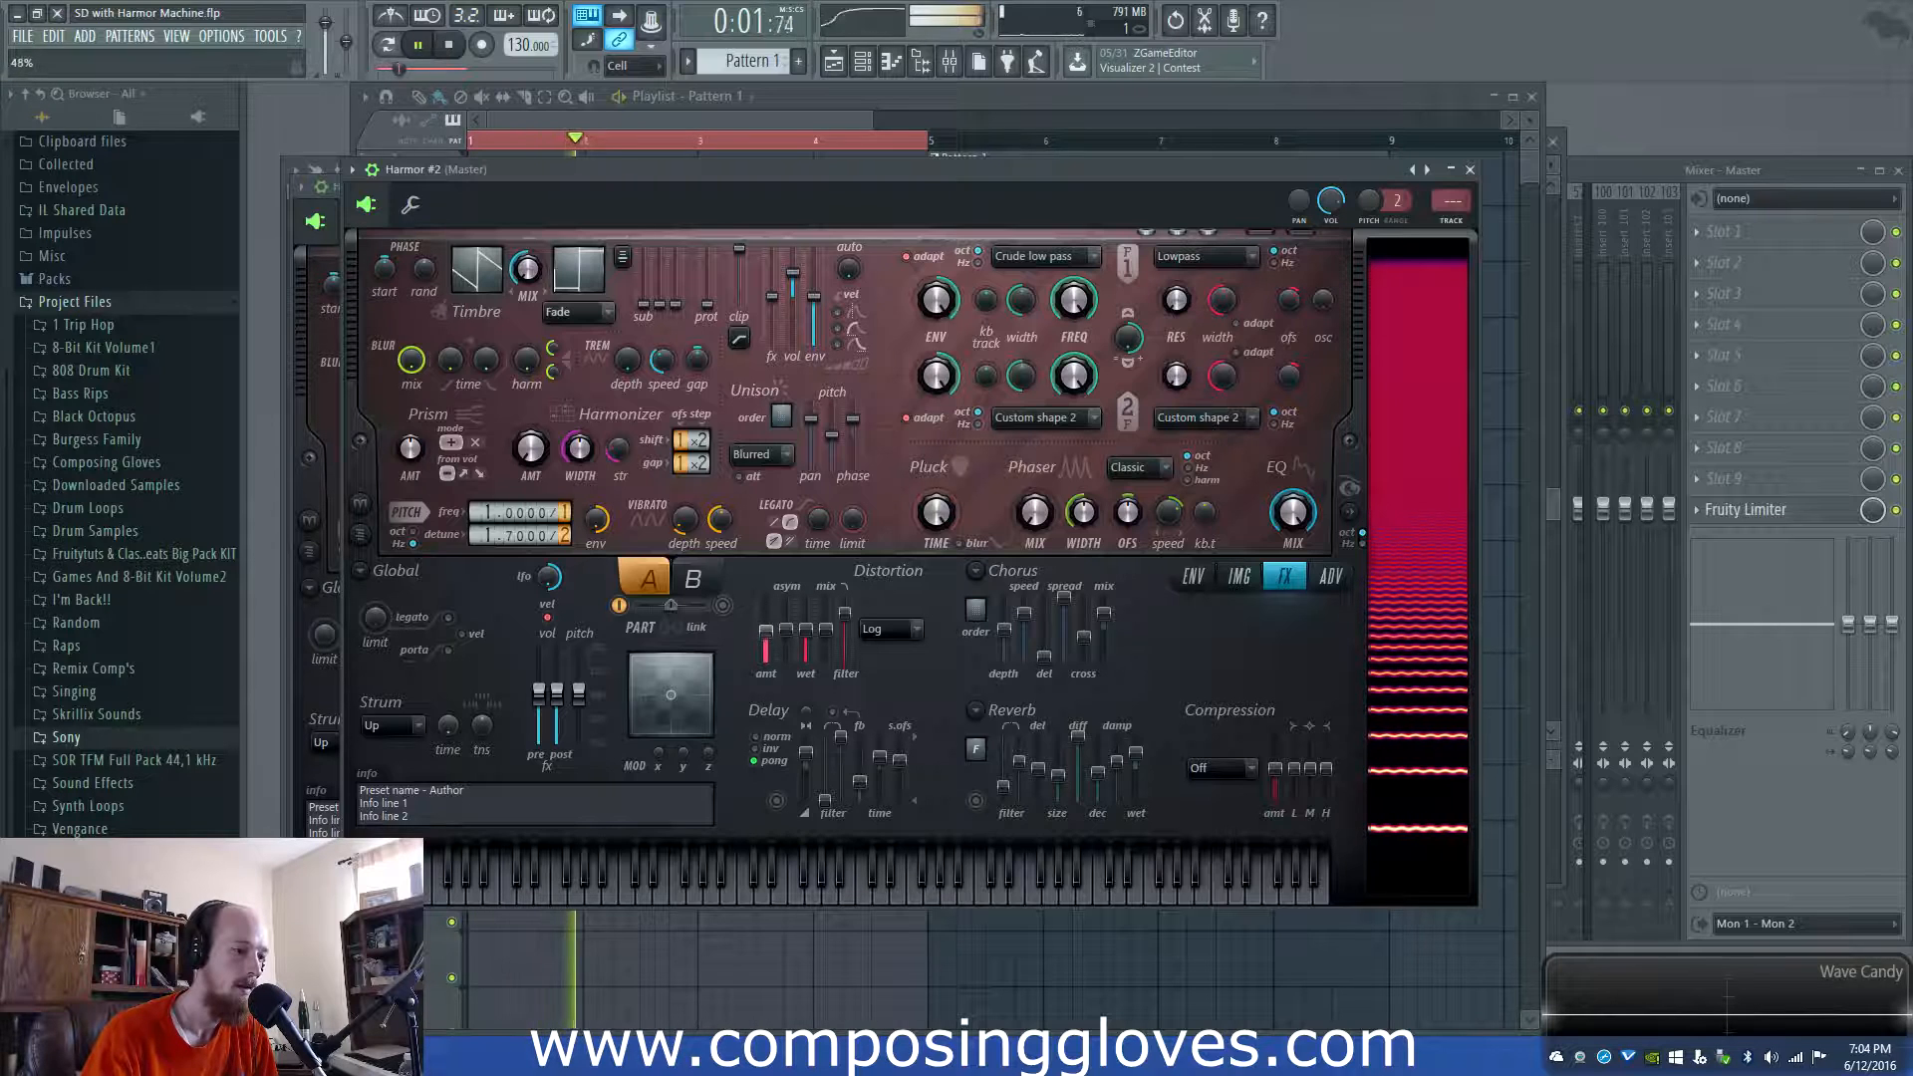
{"action": "key", "text": "space"}
{"action": "key", "text": "space"}
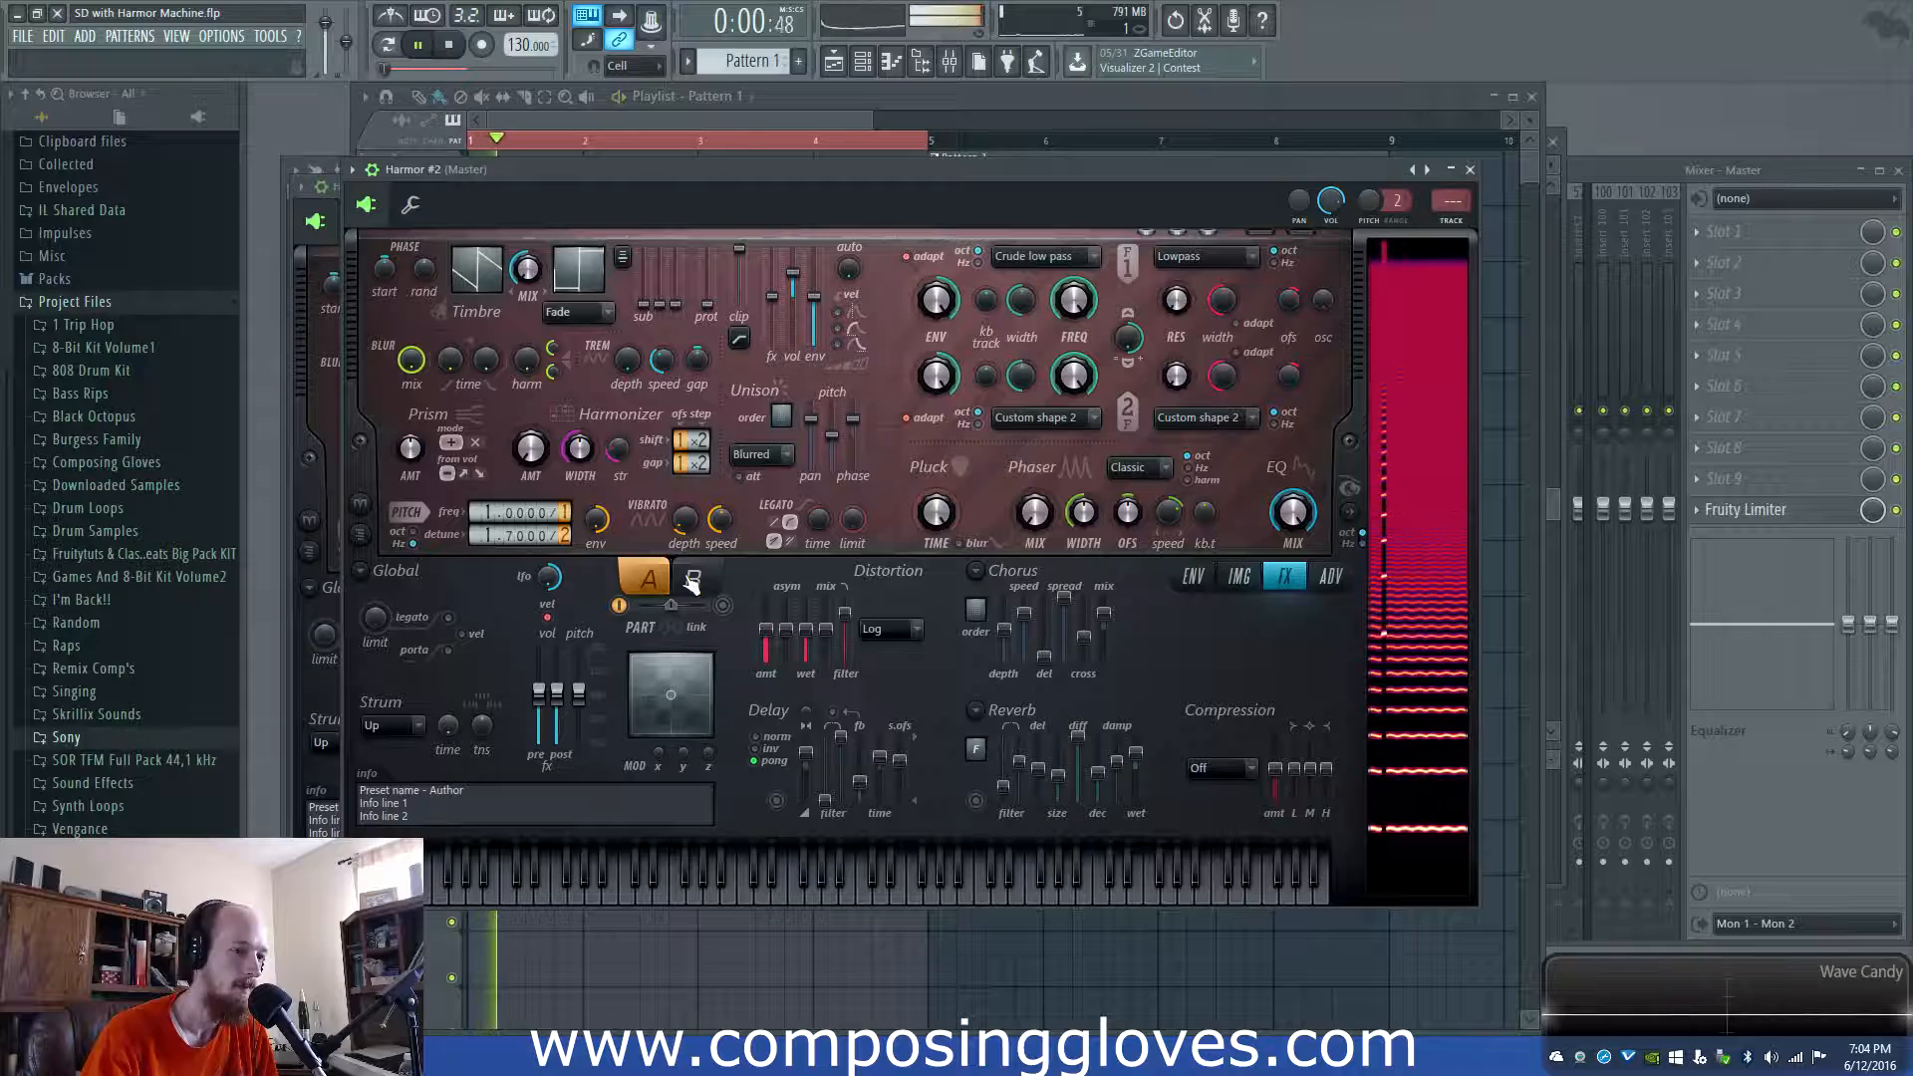
{"action": "key", "text": "space"}
Open Harmor #2's piano roll, move the opening C4 note down to F3, and audition the result
{"action": "key", "text": "F6"}
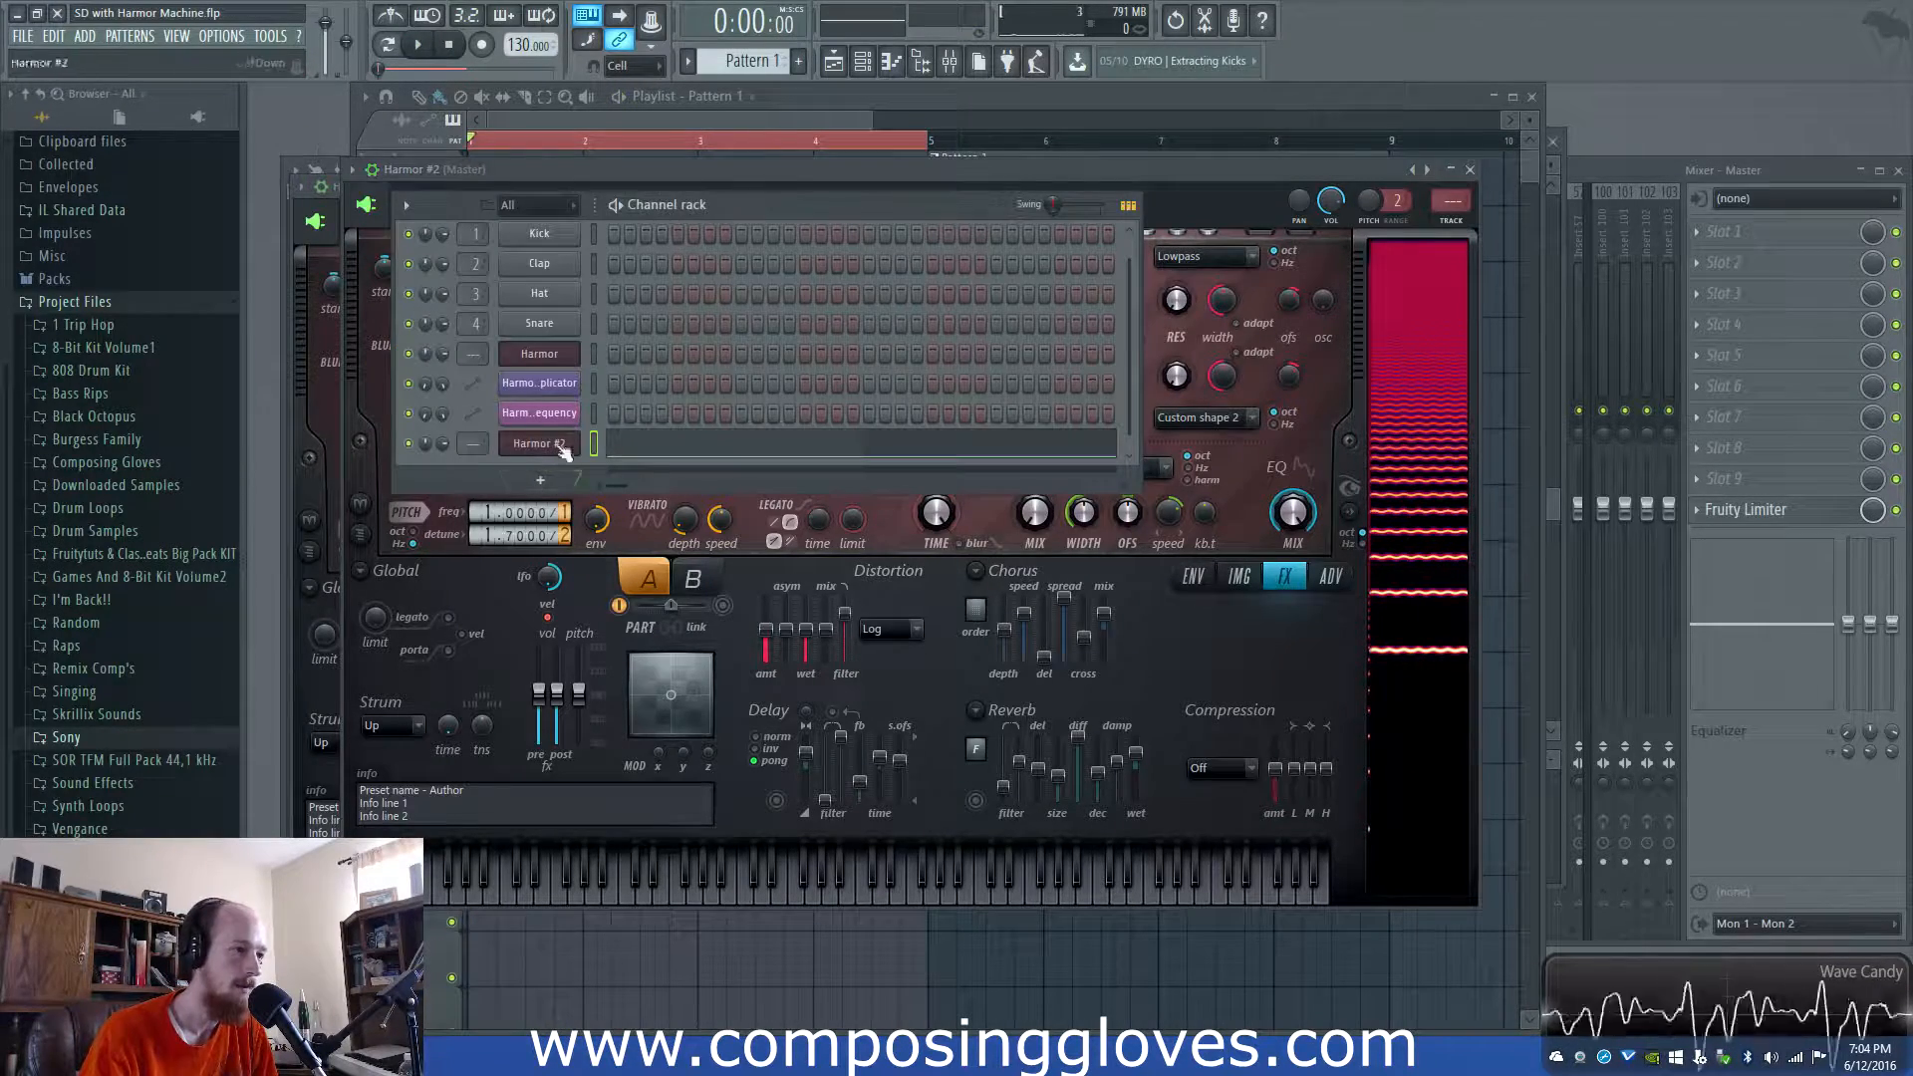
{"action": "key", "text": "F7"}
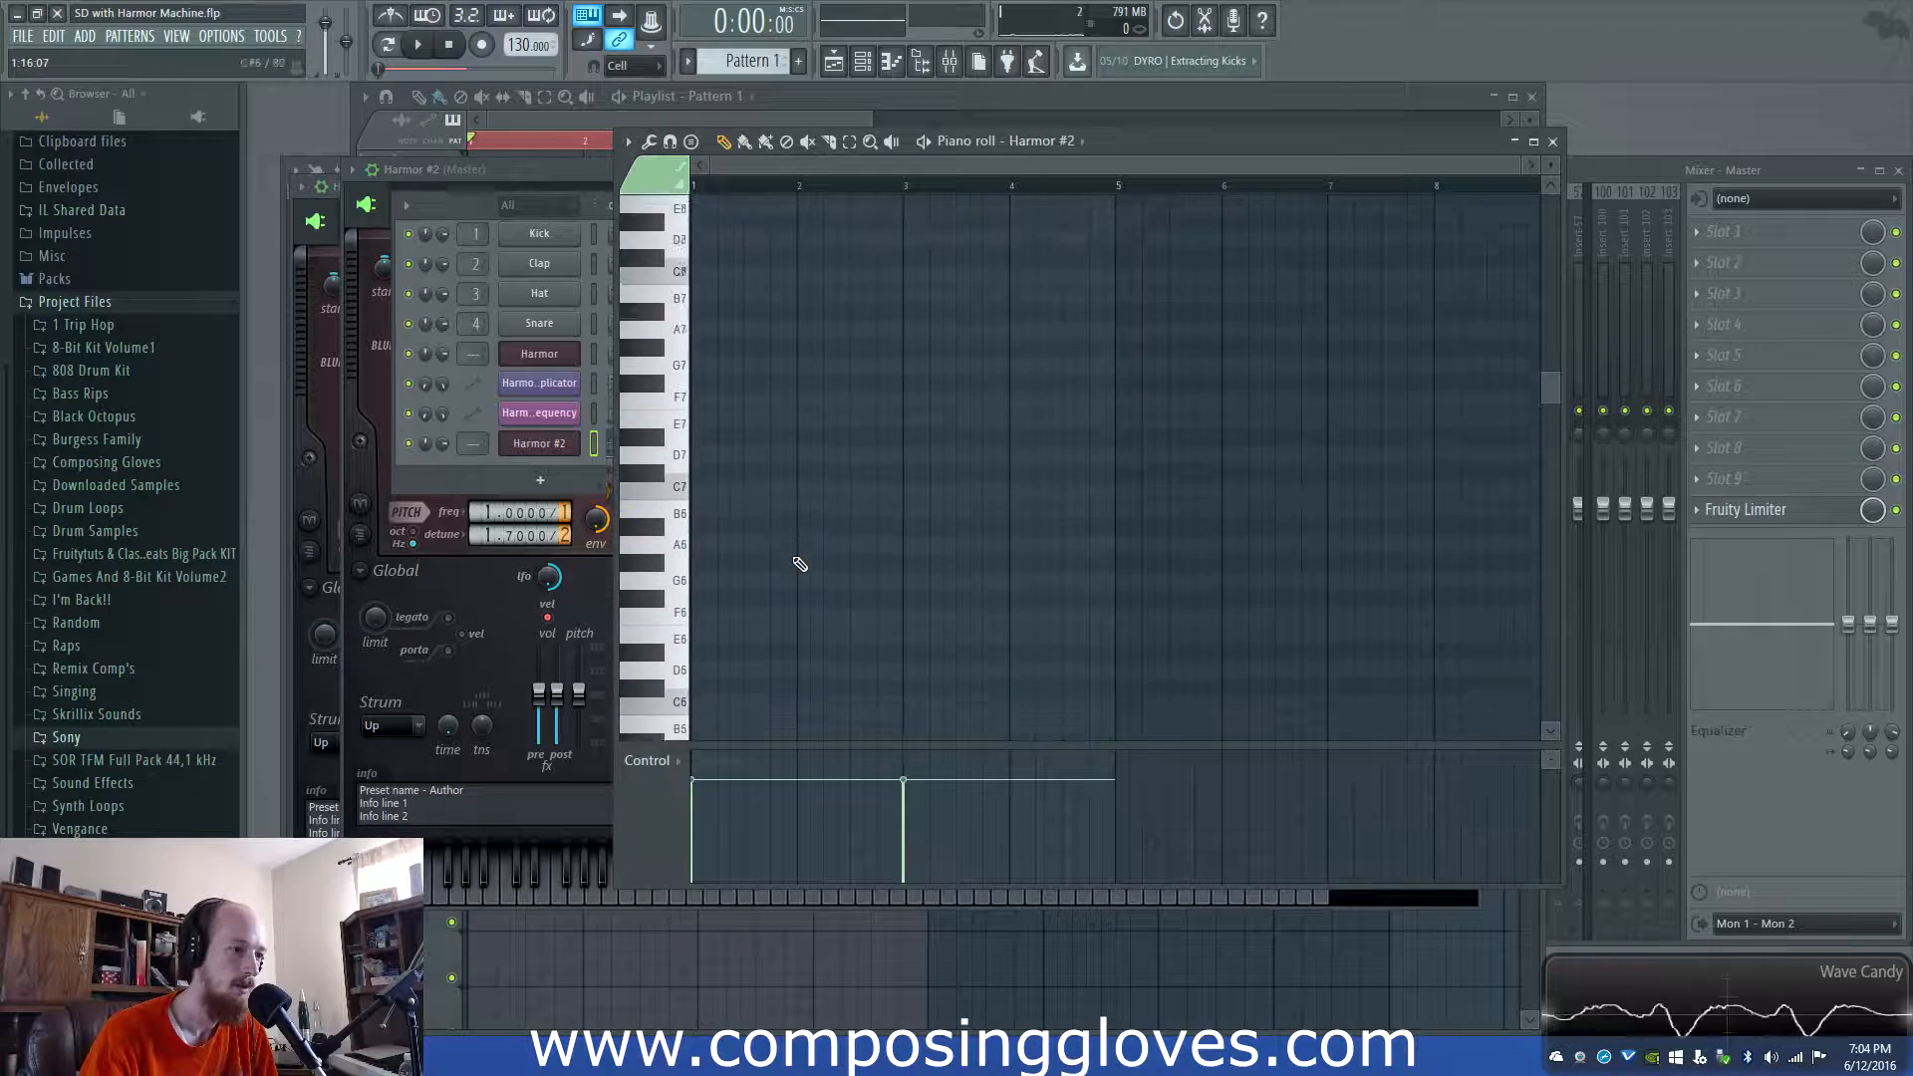
{"action": "left_click", "coordinate": [747, 505]}
{"action": "key", "text": "space"}
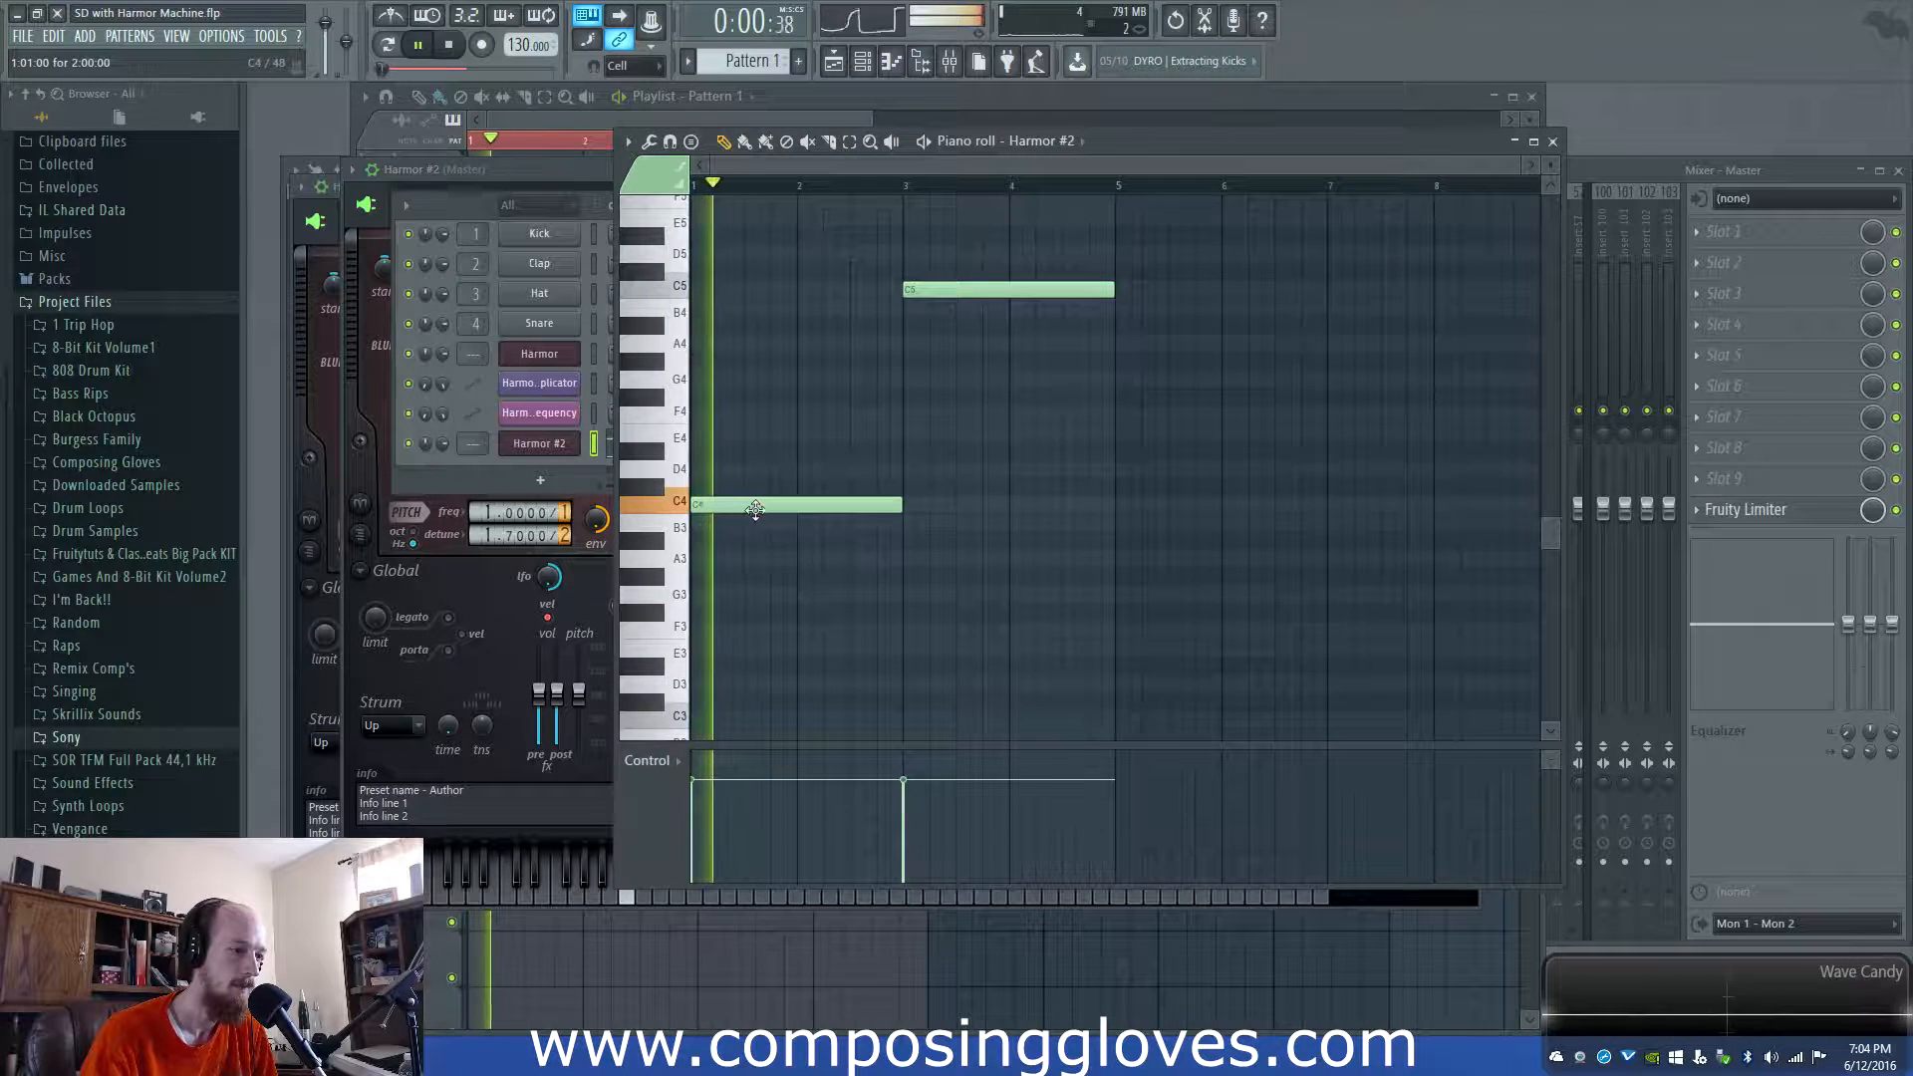
{"action": "key", "text": "space"}
{"action": "left_click_drag", "start_coordinate": [755, 509], "coordinate": [735, 629]}
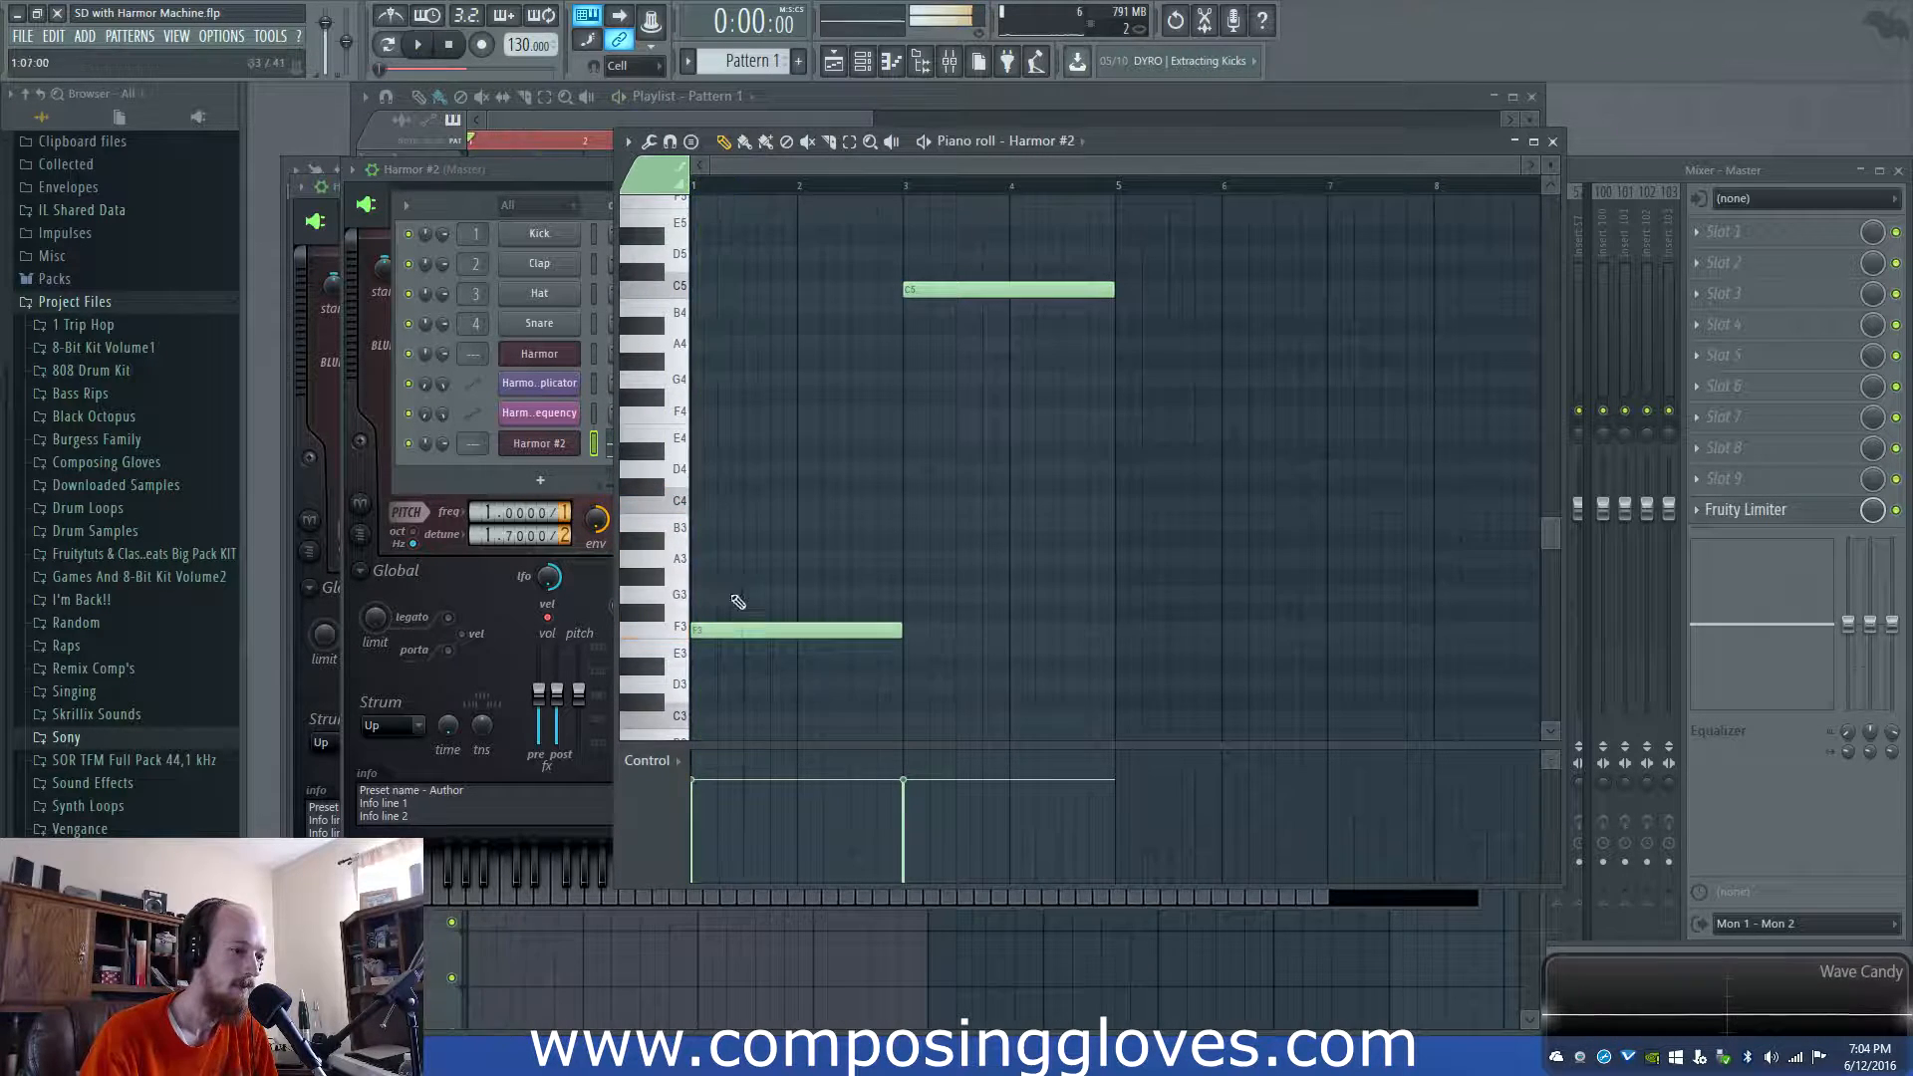
{"action": "key", "text": "space"}
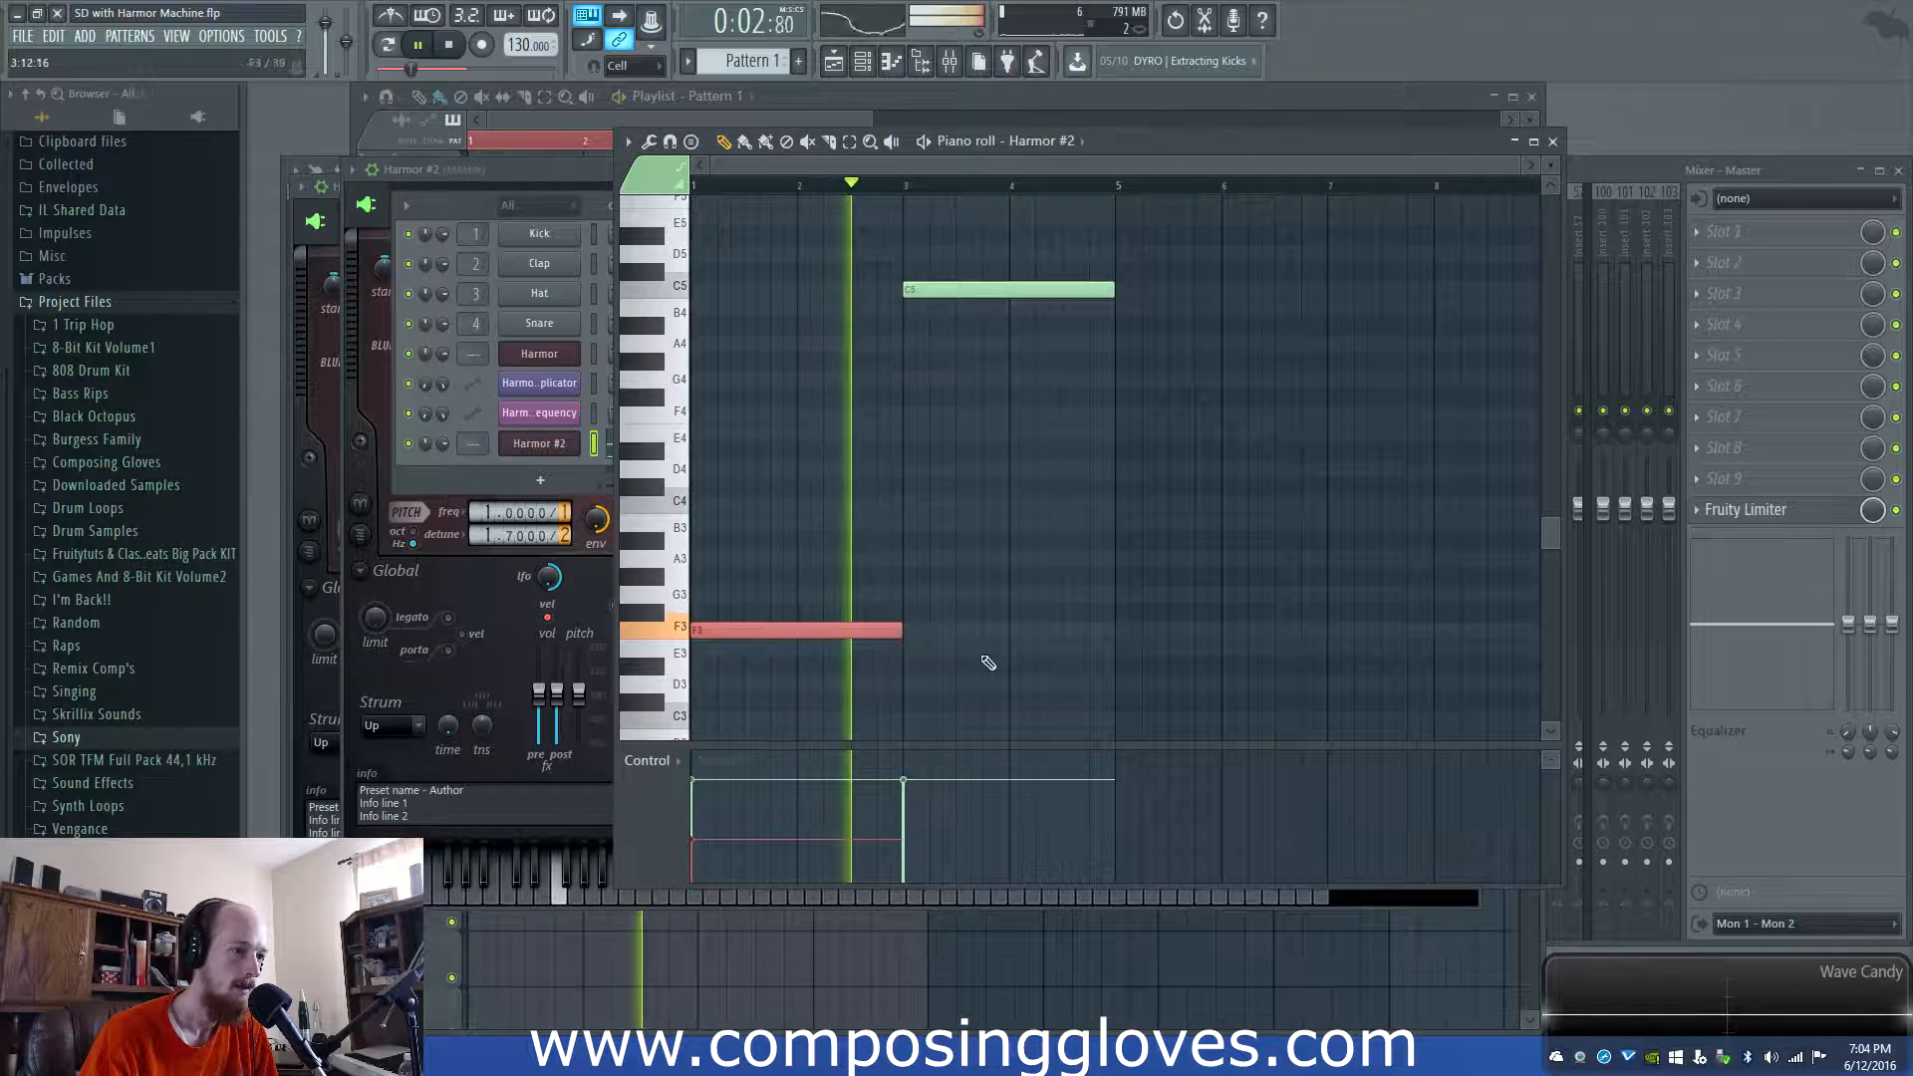
{"action": "key", "text": "space"}
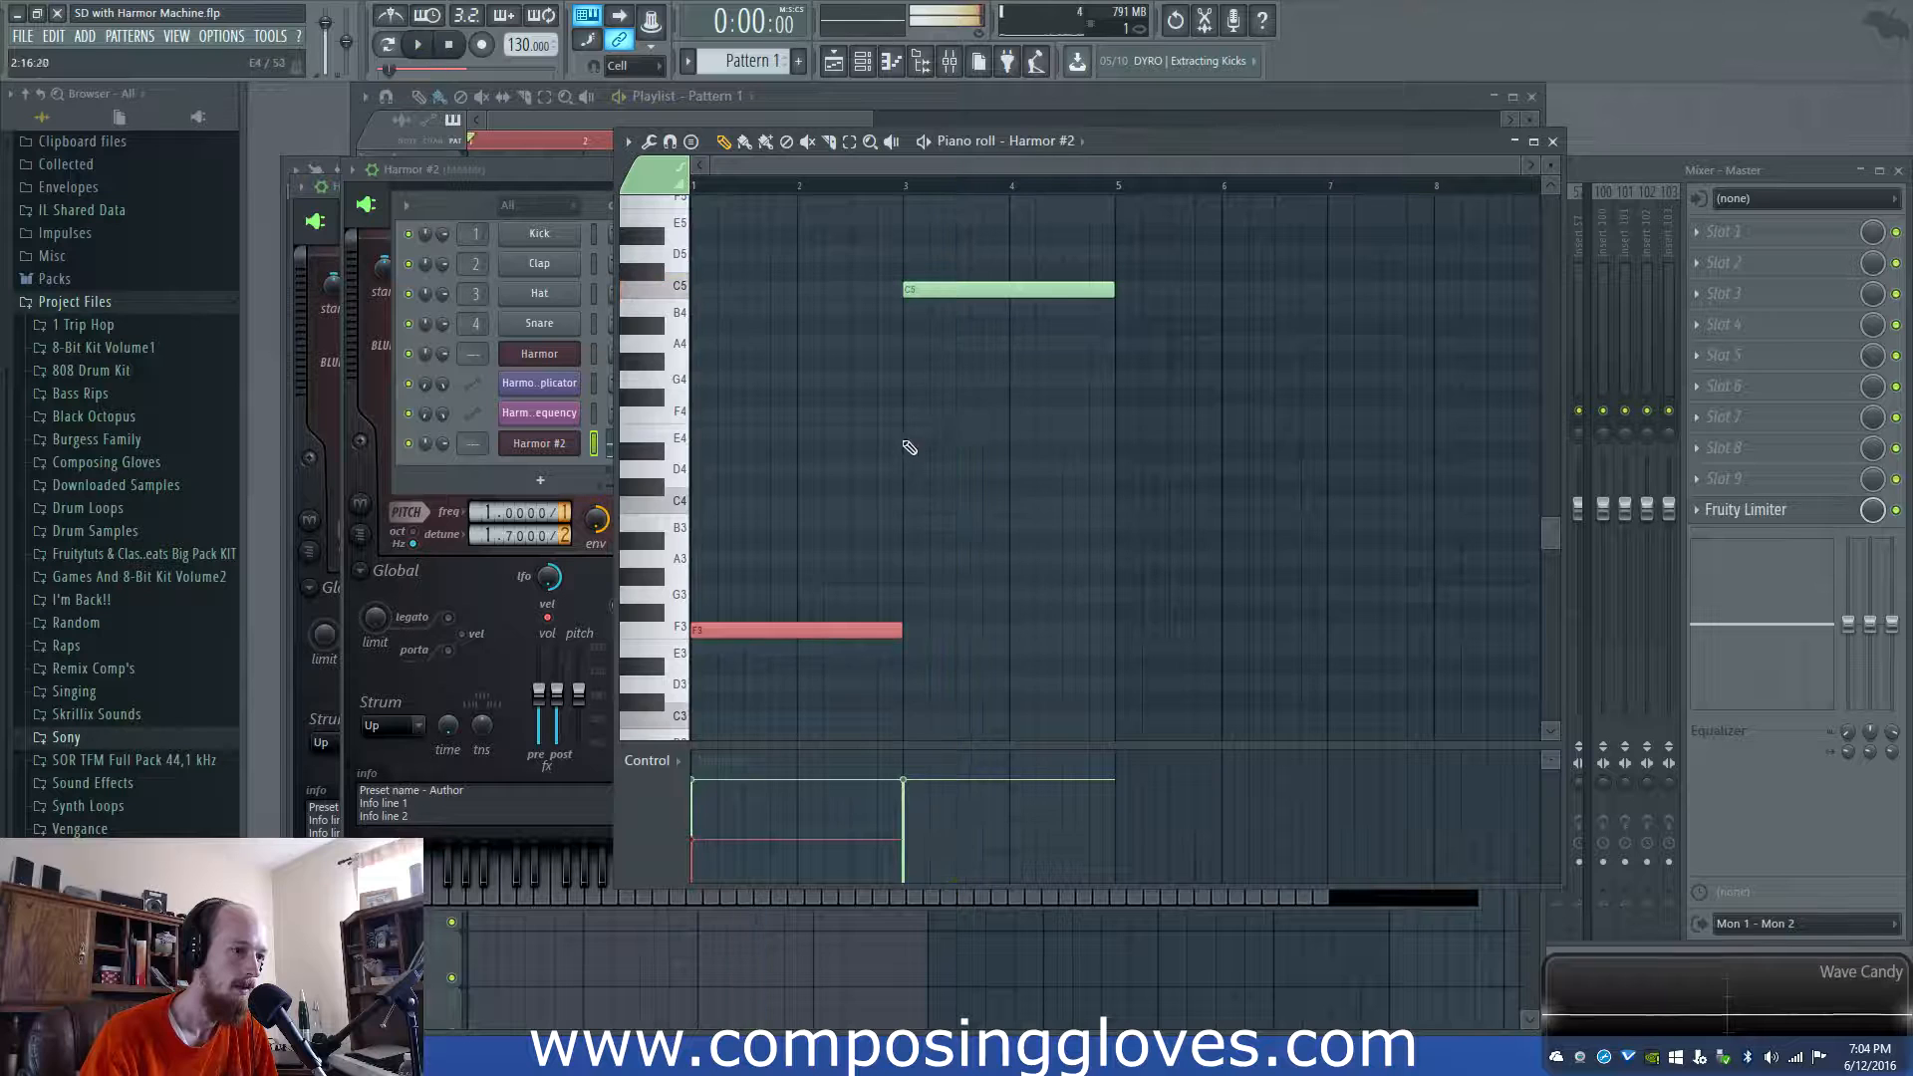
Add an E4 note at bar 3 beneath the C5 note and lower its velocity to about 13% during playback
{"action": "left_click", "coordinate": [906, 436]}
{"action": "key", "text": "space"}
{"action": "left_click_drag", "start_coordinate": [945, 380], "coordinate": [997, 505]}
{"action": "key", "text": "ctrl+z"}
{"action": "left_click_drag", "start_coordinate": [942, 384], "coordinate": [982, 478]}
{"action": "left_click", "coordinate": [923, 864]}
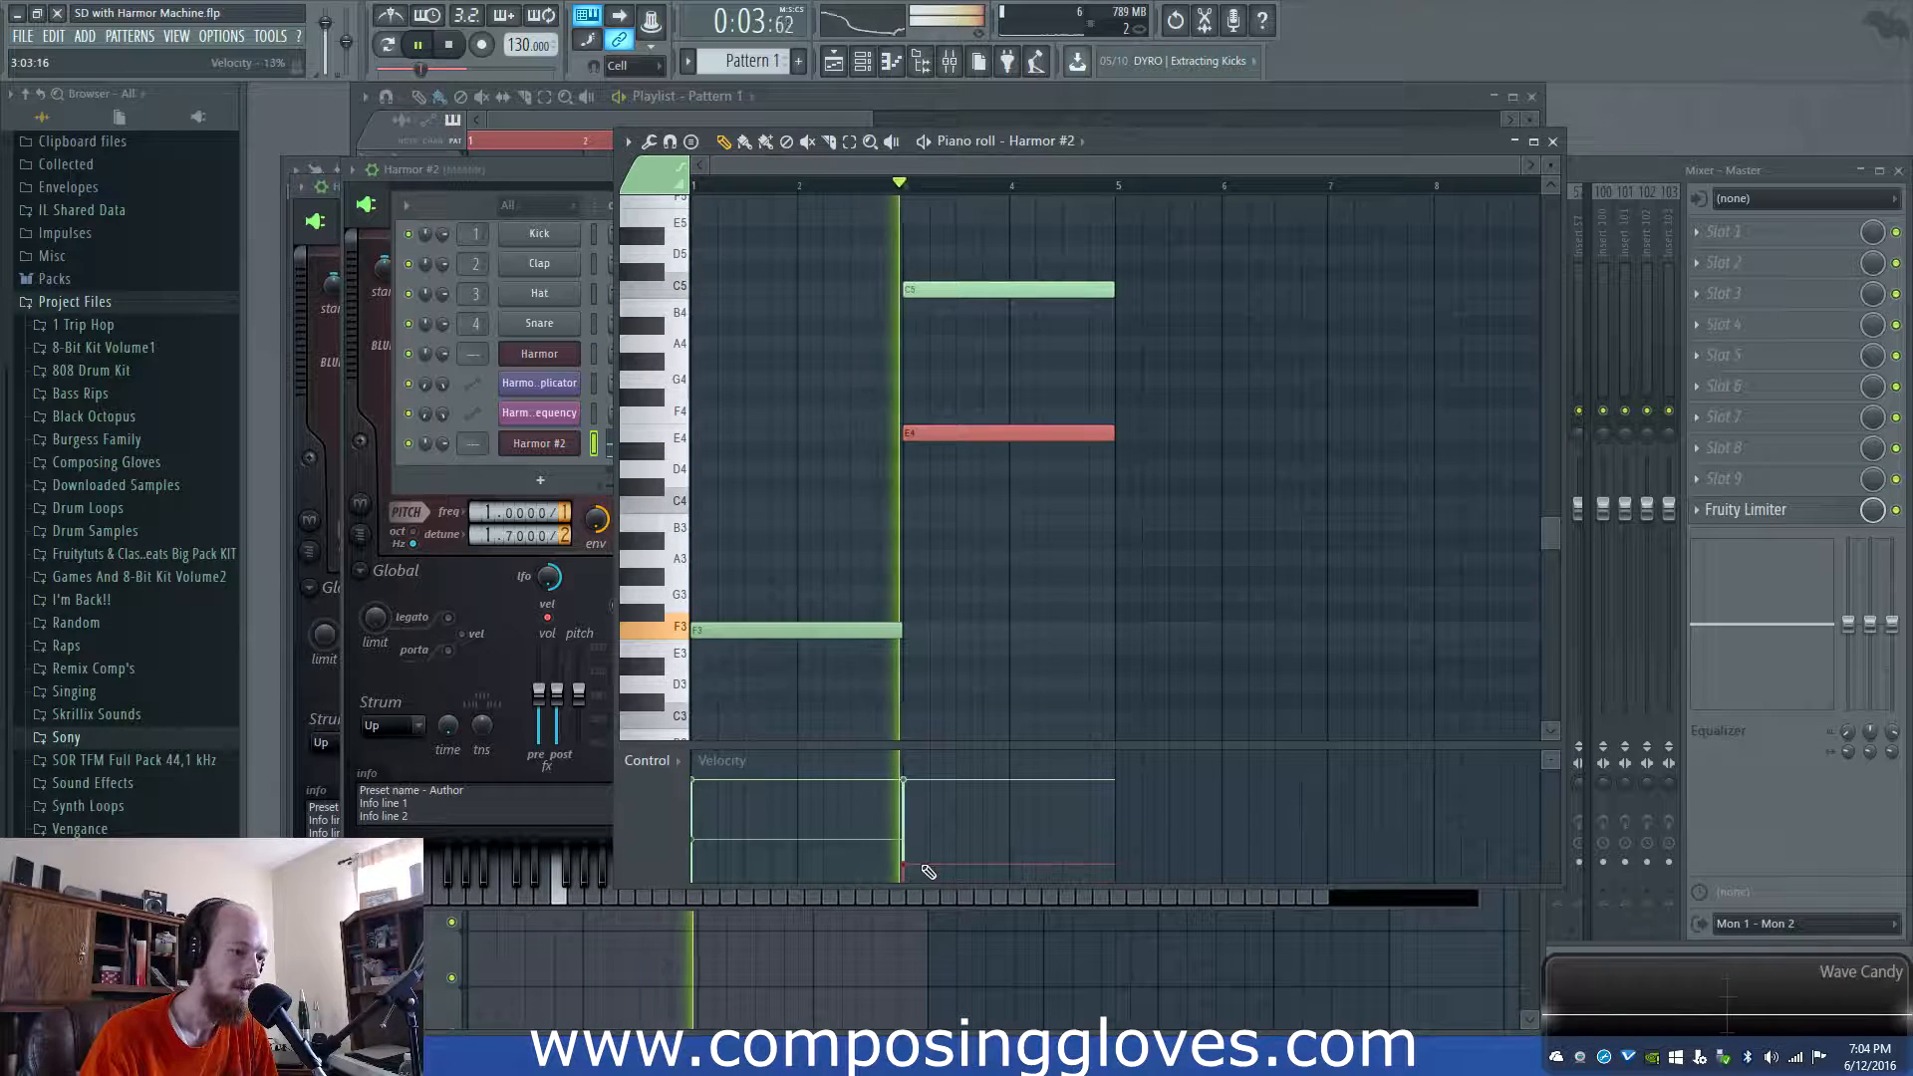
Lower the velocity of Harmor #2's C5 note at bar 3 close to the E4 note's level and audition it
{"action": "left_click_drag", "start_coordinate": [949, 270], "coordinate": [972, 321]}
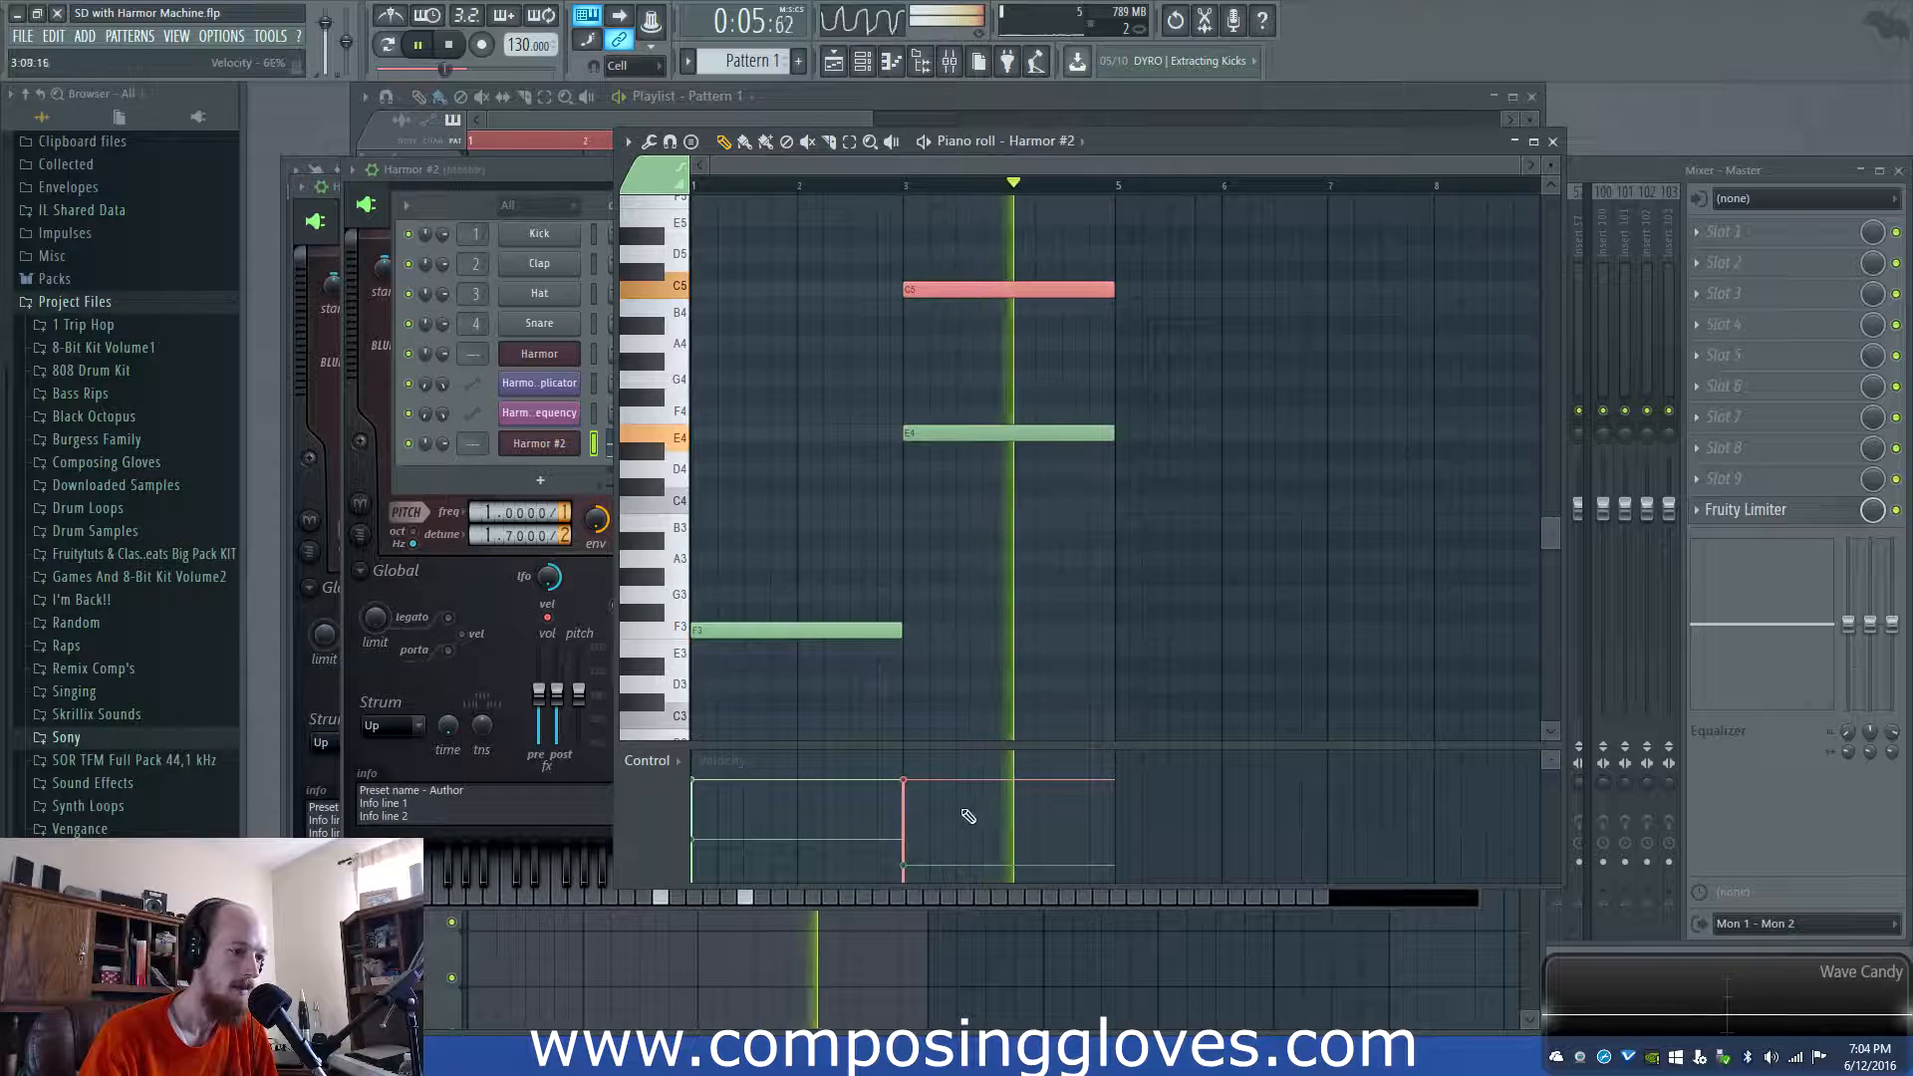
{"action": "left_click", "coordinate": [906, 186]}
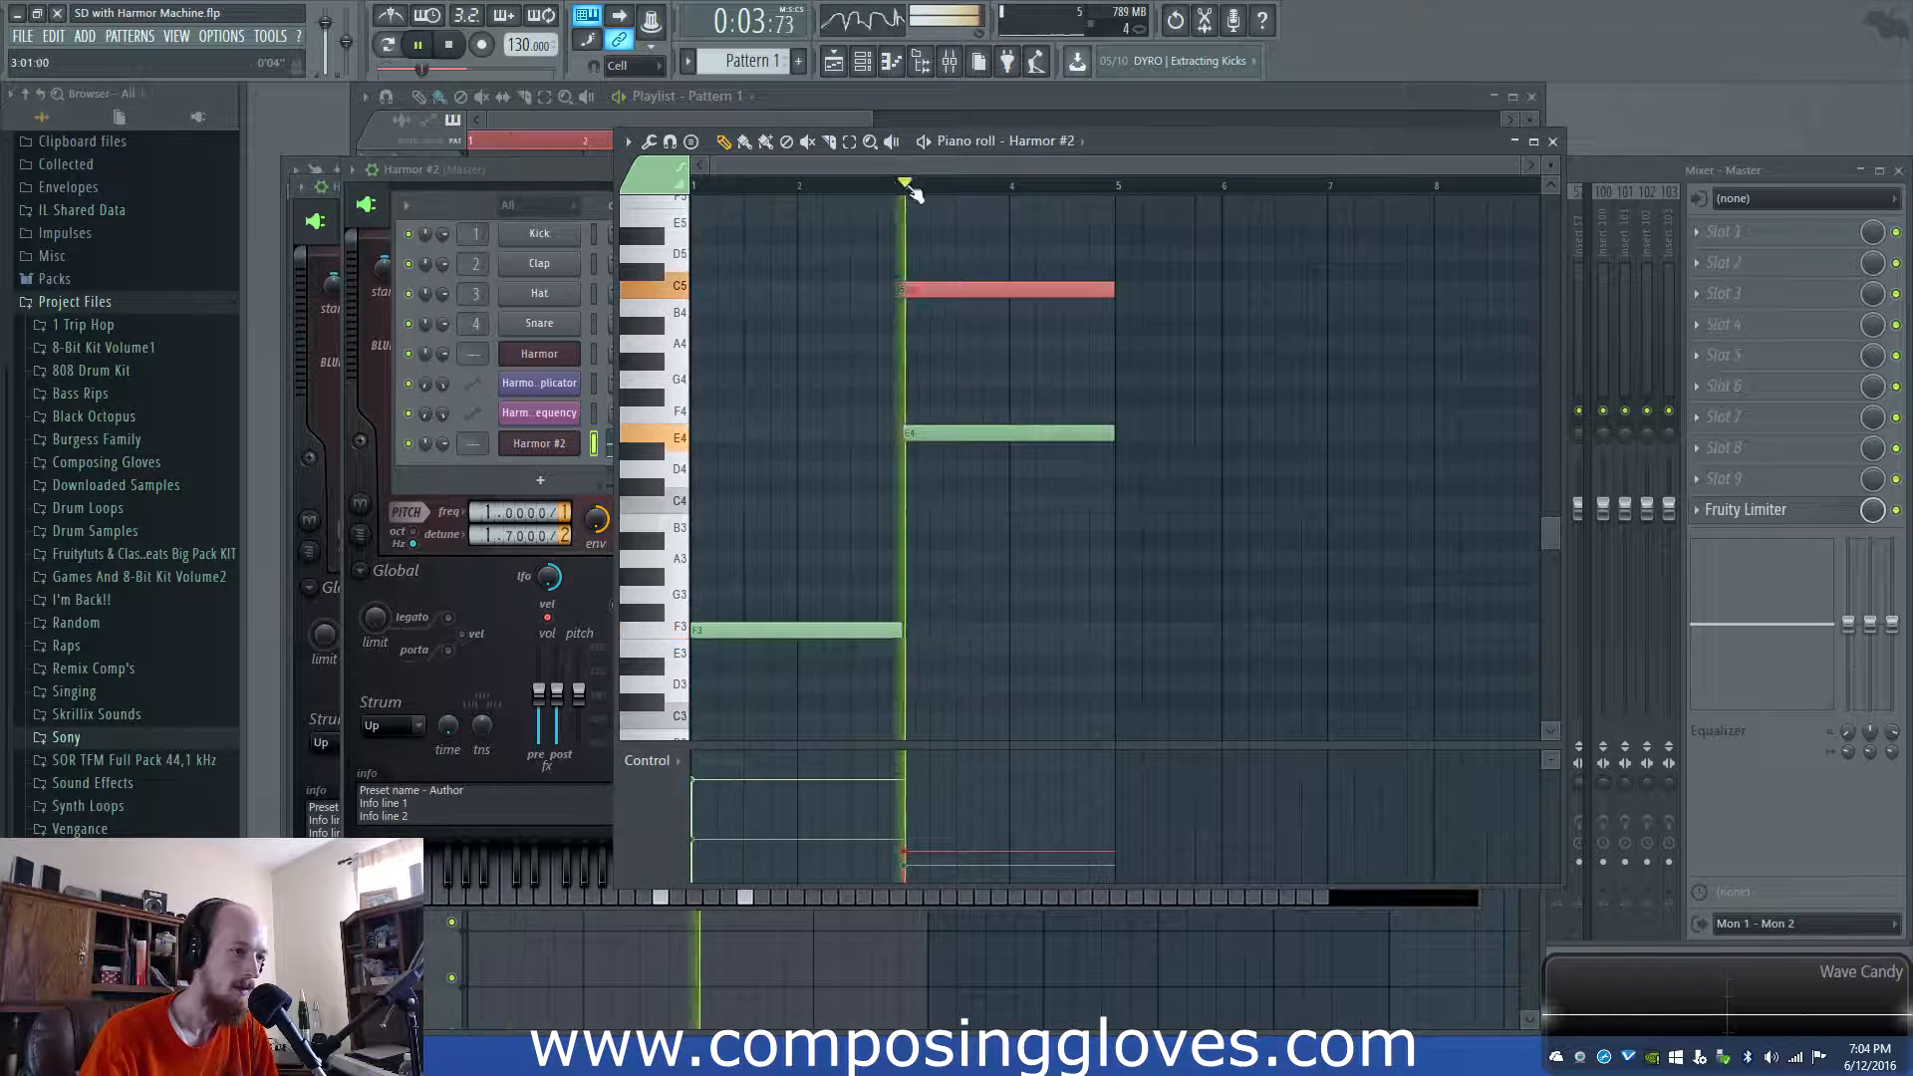
{"action": "left_click_drag", "start_coordinate": [921, 854], "coordinate": [919, 852]}
{"action": "key", "text": "space"}
{"action": "key", "text": "space"}
Raise the E4 note's velocity at bar 3 to about 26% and audition the two notes together
{"action": "left_click_drag", "start_coordinate": [946, 411], "coordinate": [971, 523]}
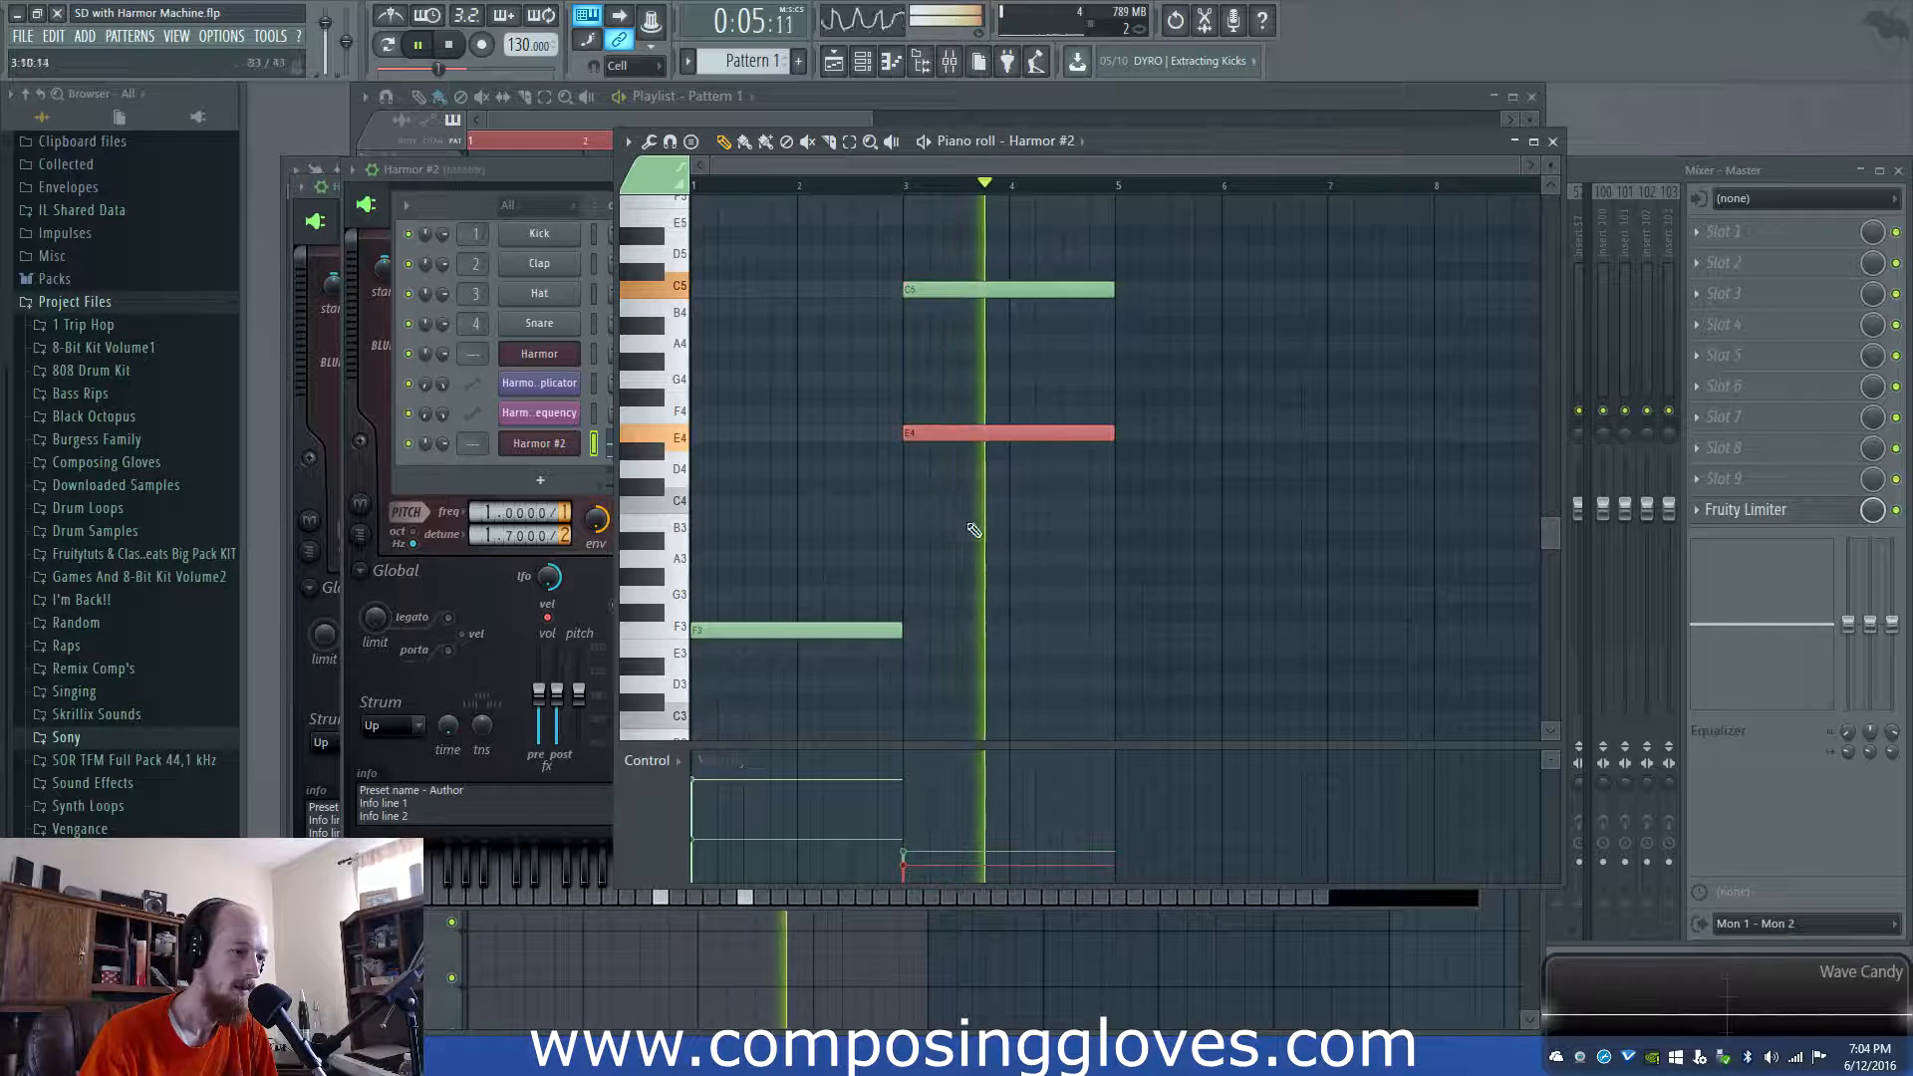
{"action": "mouse_move", "coordinate": [914, 863]}
{"action": "left_mouse_down"}
{"action": "mouse_move", "coordinate": [914, 833]}
{"action": "mouse_move", "coordinate": [922, 856]}
{"action": "left_mouse_up"}
{"action": "key", "text": "space"}
{"action": "key", "text": "space"}
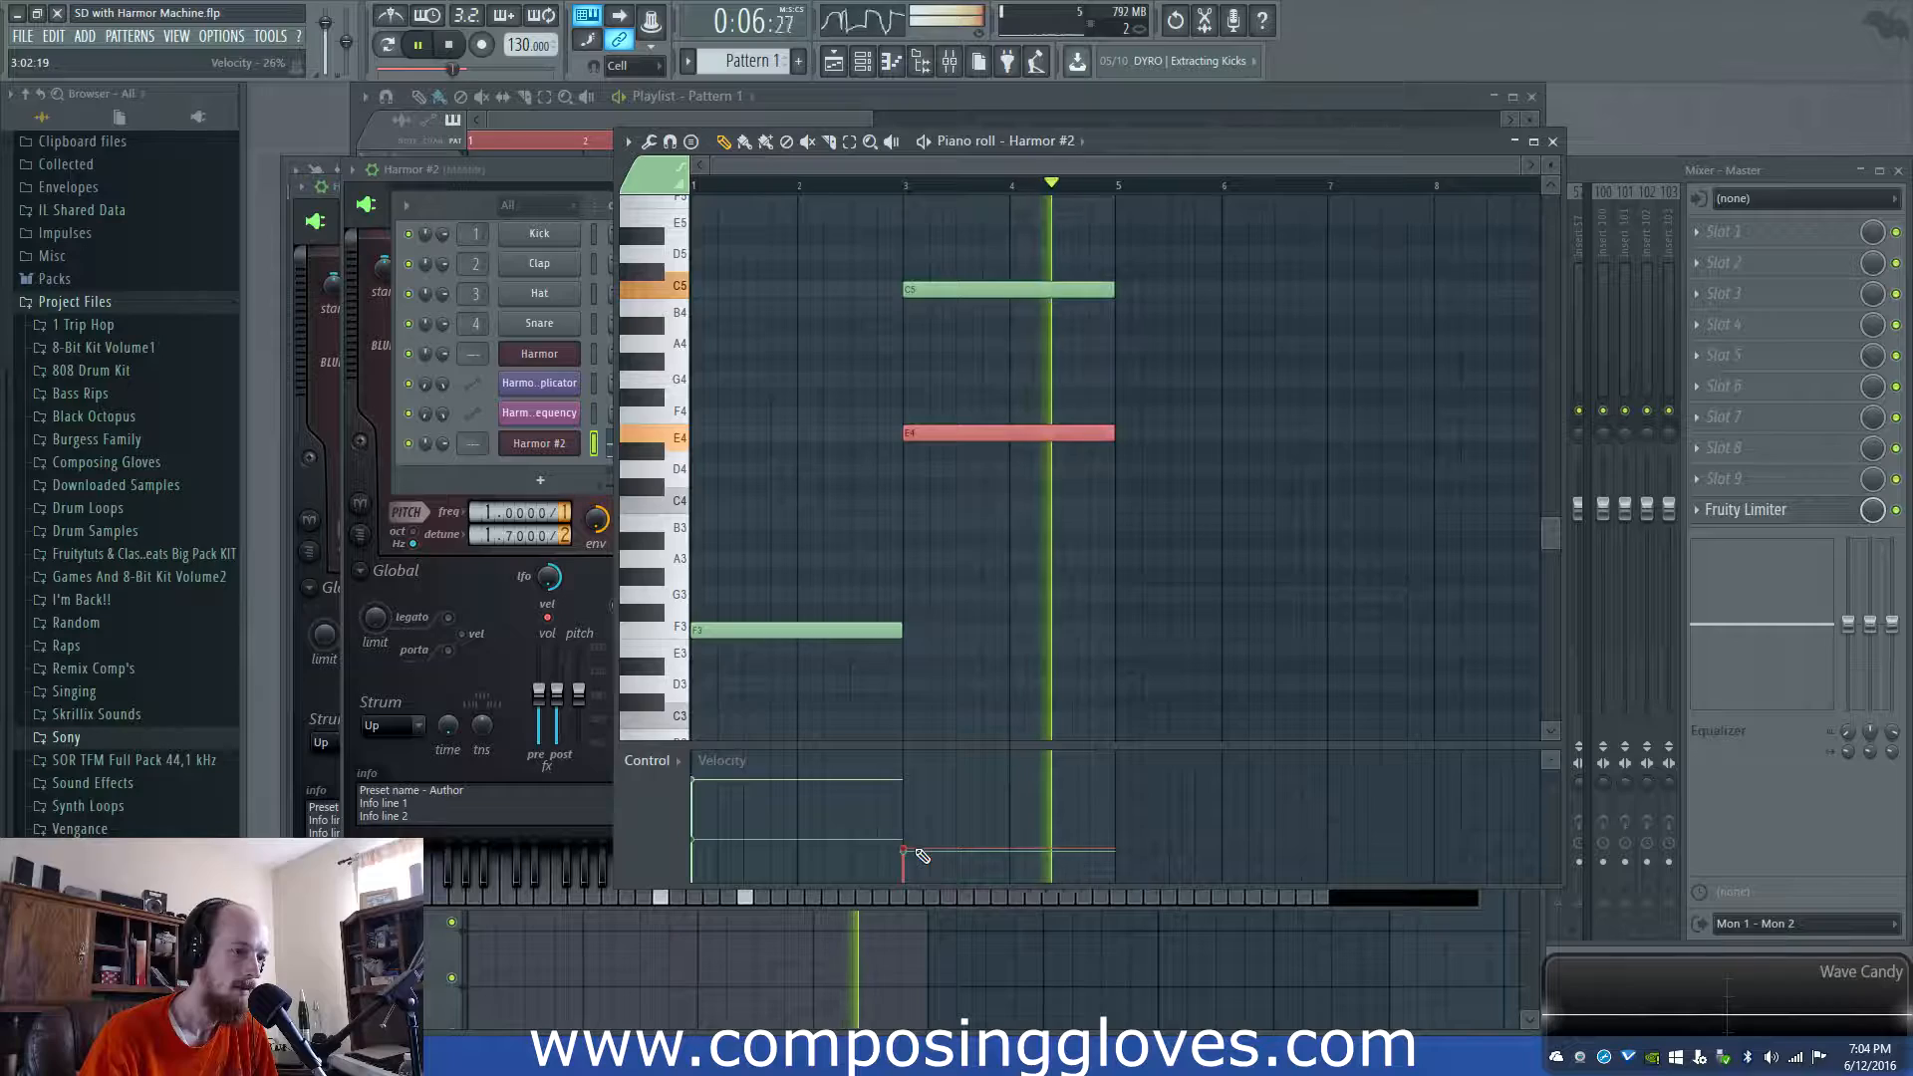
{"action": "key", "text": "space"}
Shape Harmor #2's Global EQ curve during playback, adding two middle points and lowering the low and high ends
{"action": "left_click", "coordinate": [539, 444]}
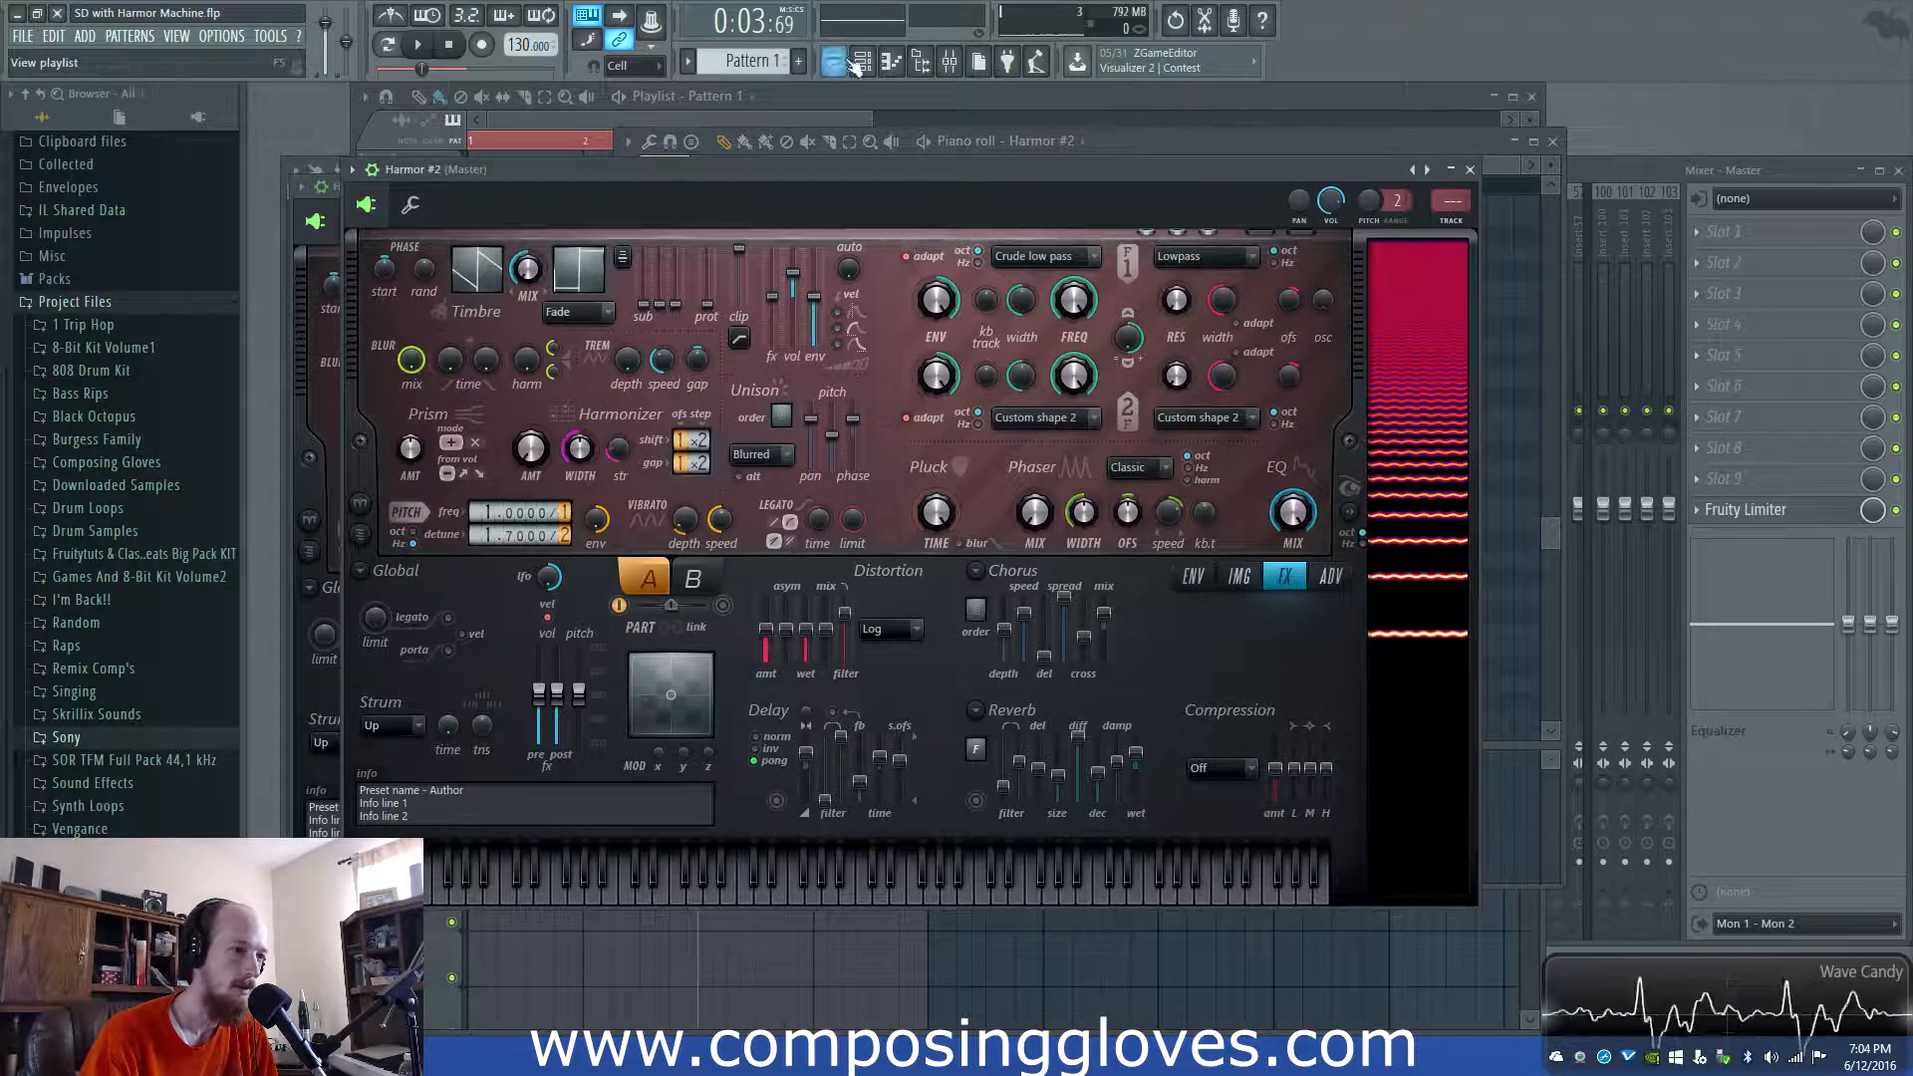
{"action": "key", "text": "space"}
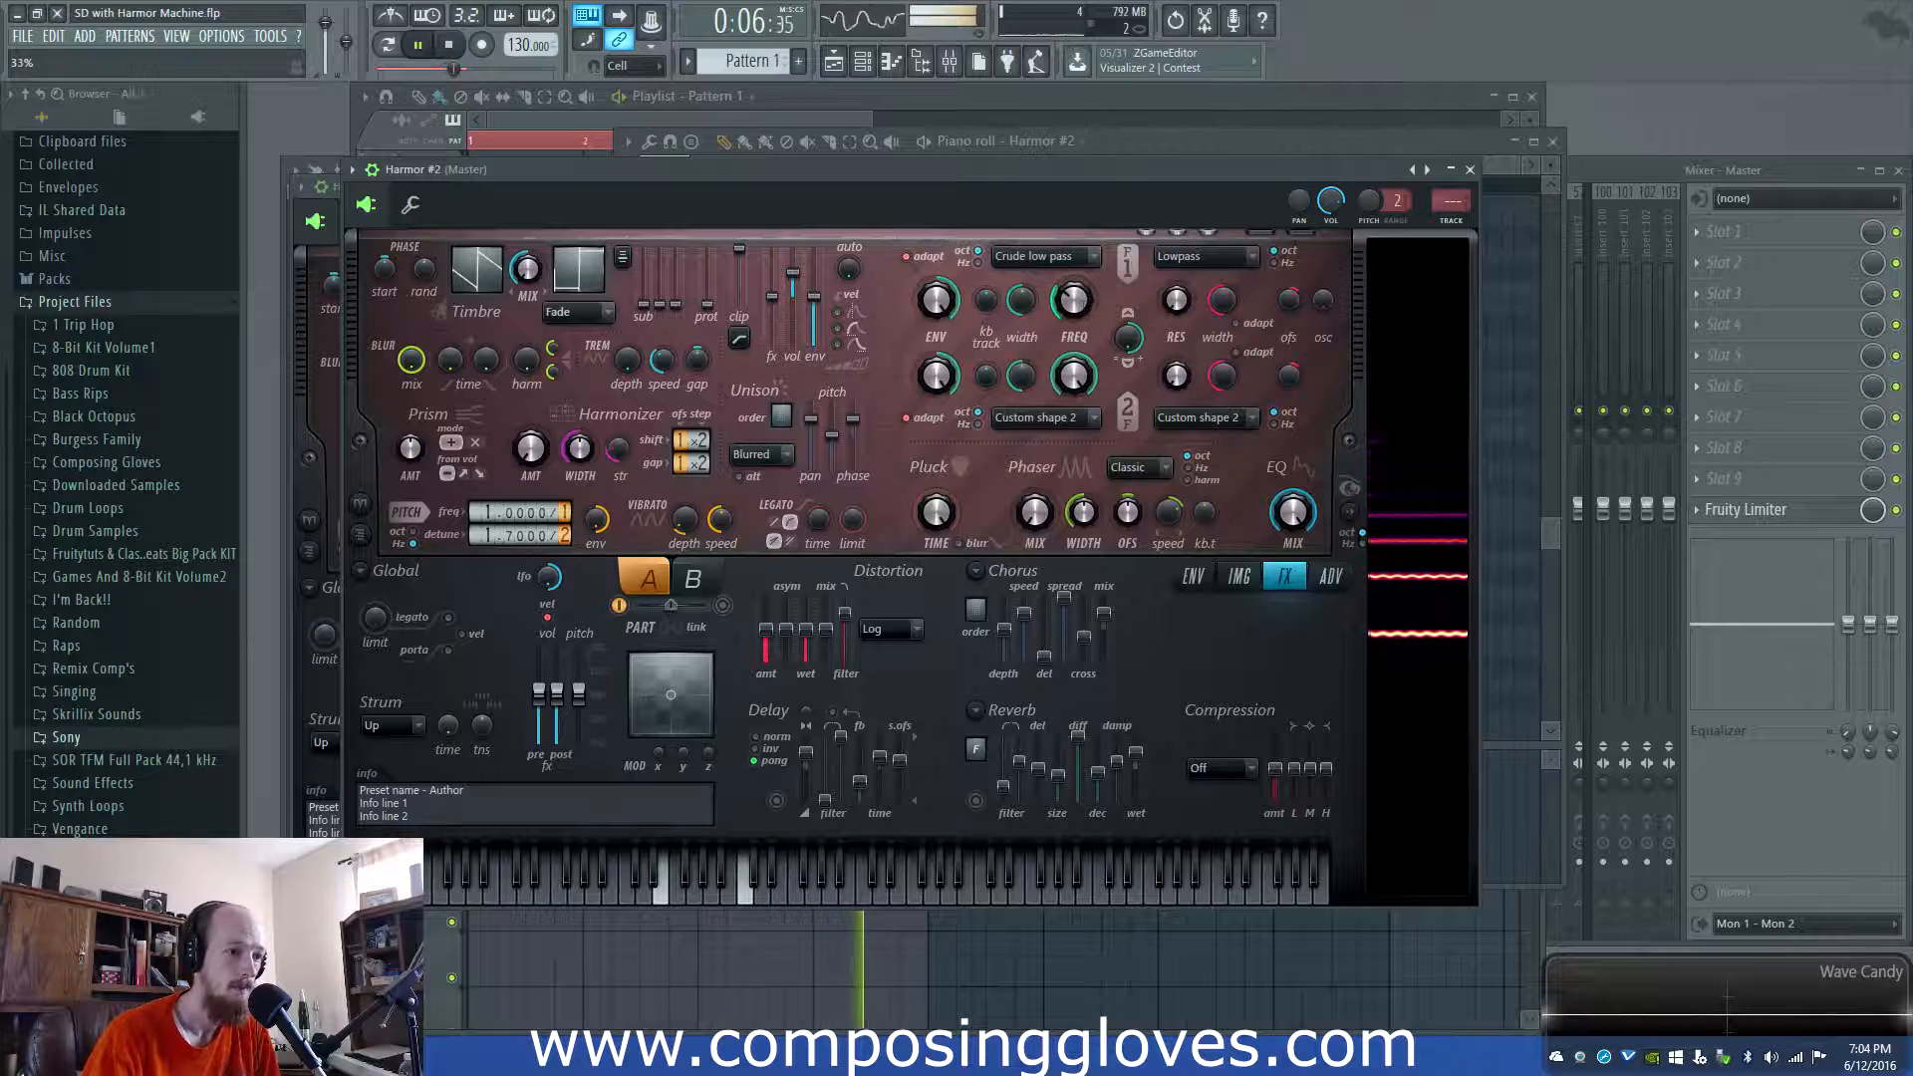
{"action": "key", "text": "space"}
{"action": "left_click", "coordinate": [1192, 576]}
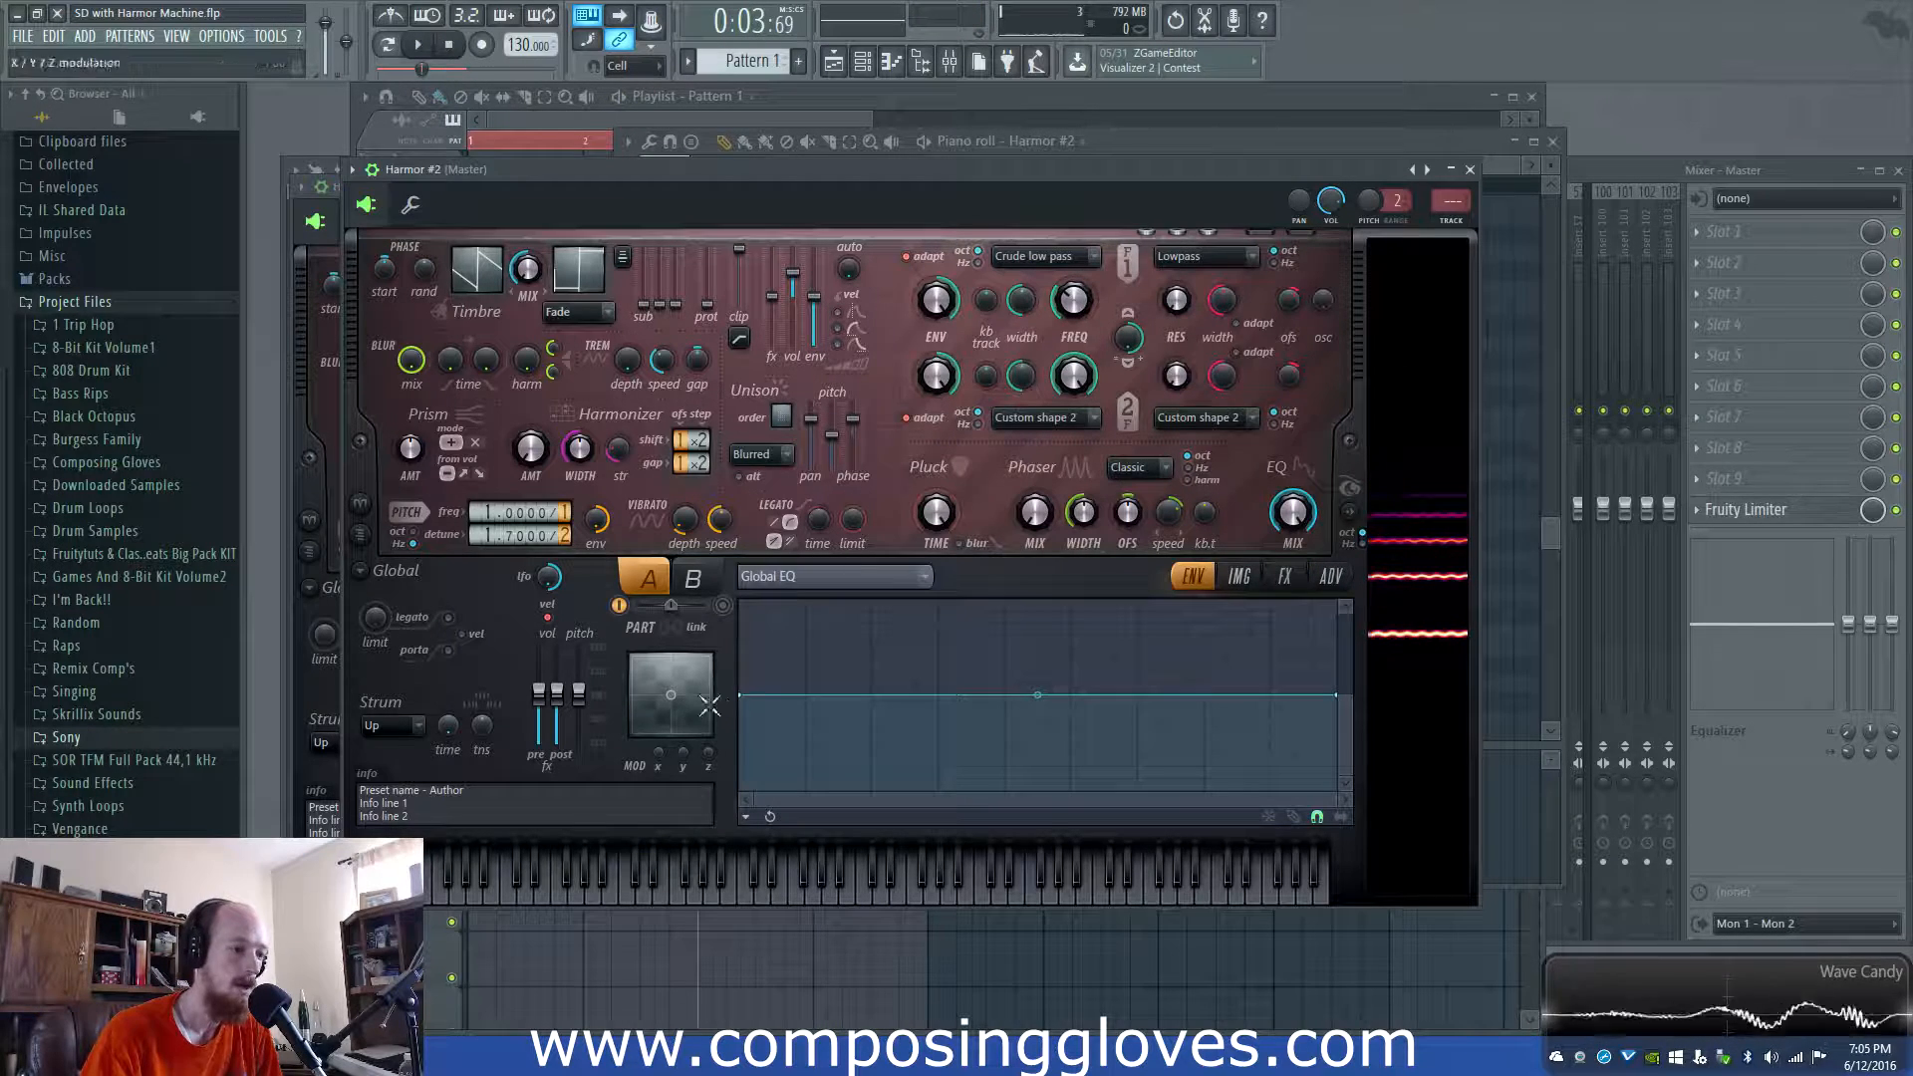
{"action": "left_click_drag", "start_coordinate": [741, 694], "coordinate": [759, 756]}
{"action": "key", "text": "space"}
{"action": "right_click", "coordinate": [918, 717]}
{"action": "left_click_drag", "start_coordinate": [918, 717], "coordinate": [879, 701]}
{"action": "right_click", "coordinate": [1092, 718]}
{"action": "left_click_drag", "start_coordinate": [1338, 697], "coordinate": [1336, 766]}
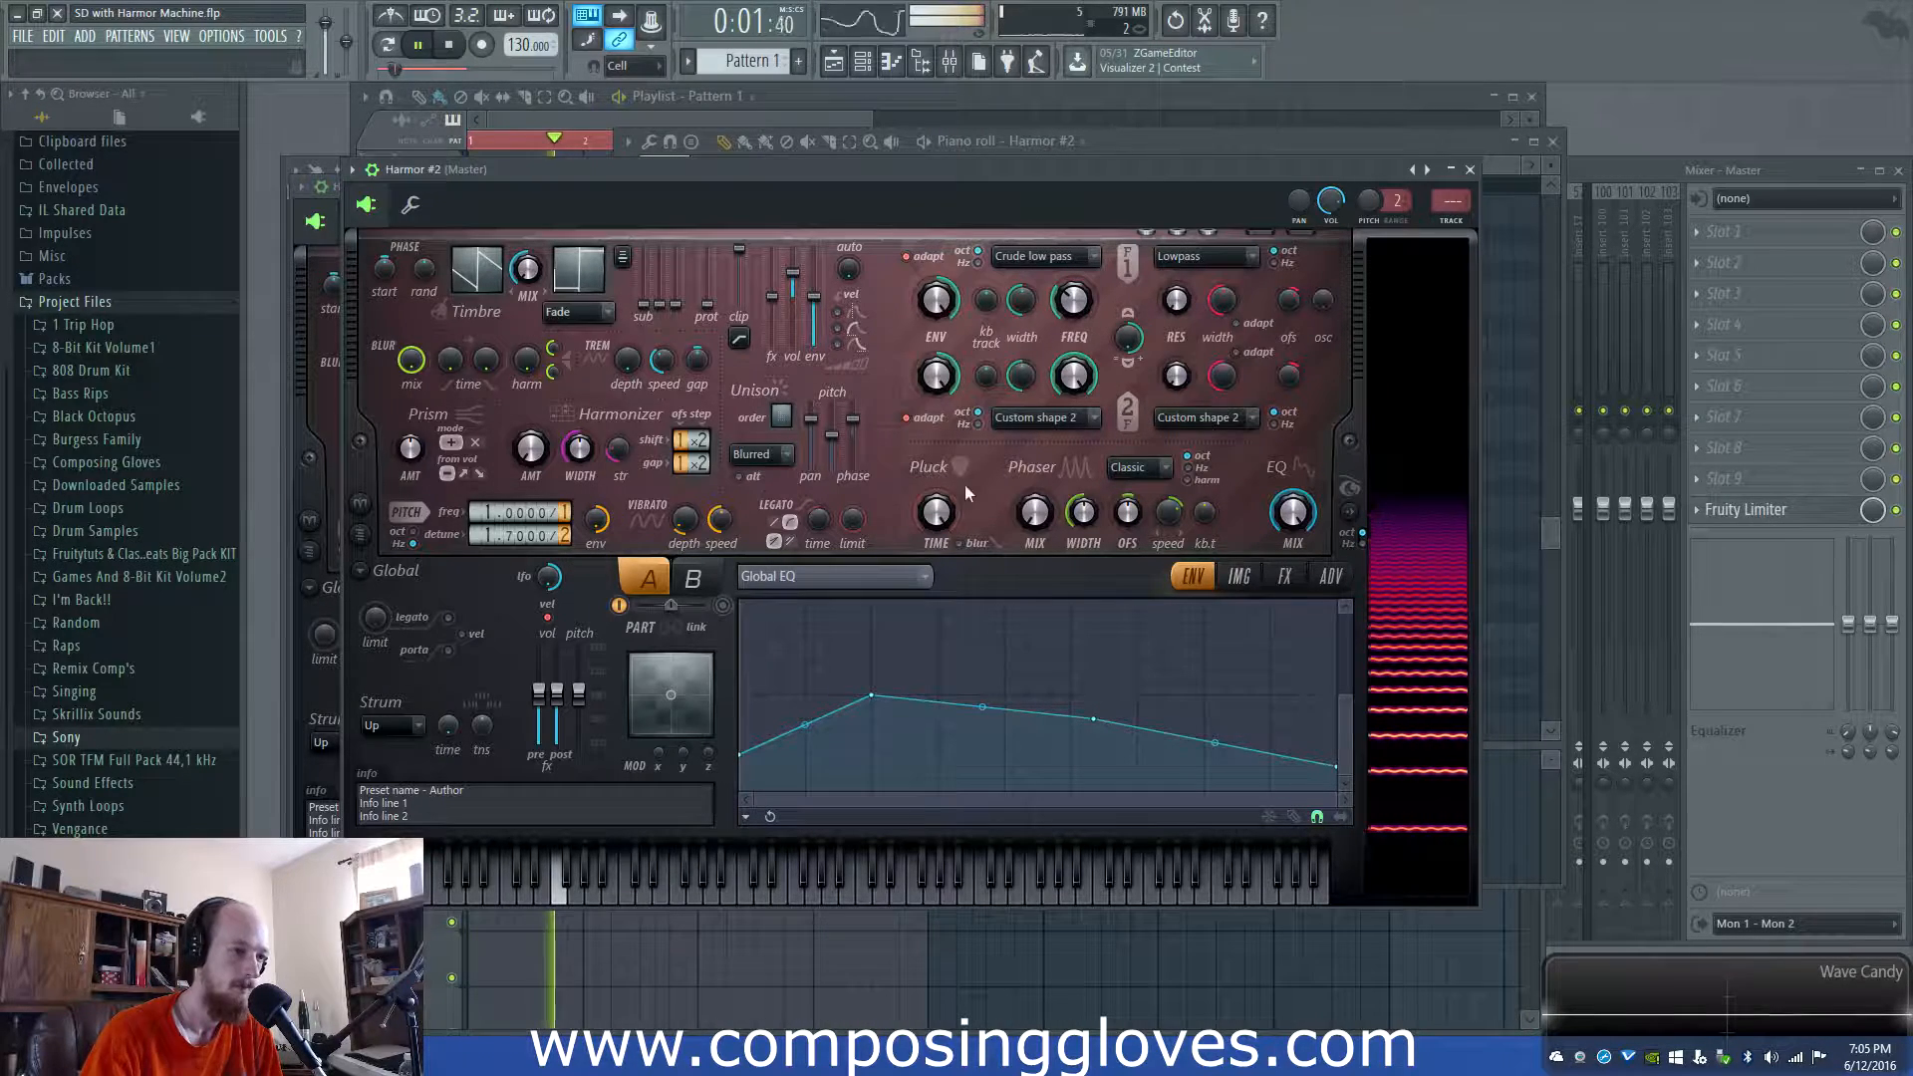
Enable reverb on Harmor #2's effects page, keep the distortion type at Log, and audition the sound
{"action": "left_click", "coordinate": [1238, 576]}
{"action": "left_click", "coordinate": [1285, 578]}
{"action": "left_click", "coordinate": [1238, 575]}
{"action": "left_click", "coordinate": [1285, 578]}
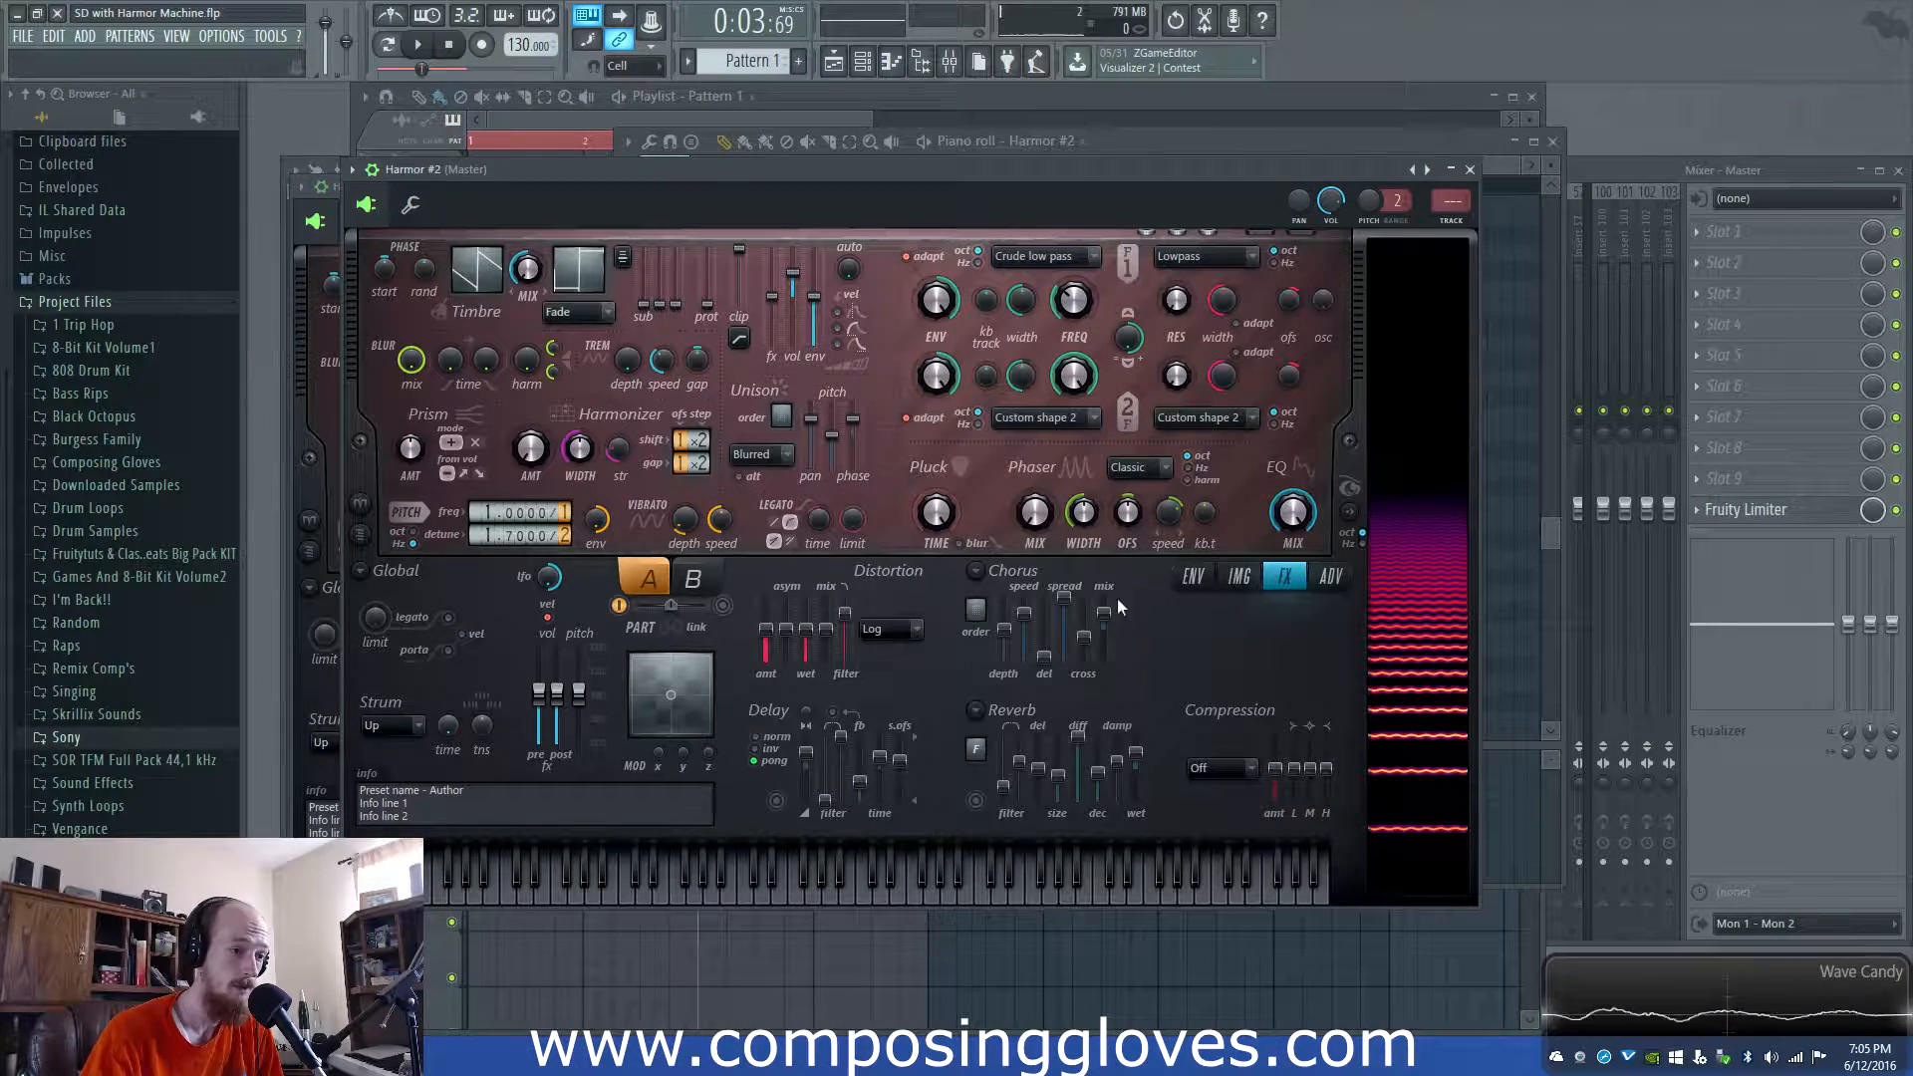
{"action": "left_click", "coordinate": [975, 801]}
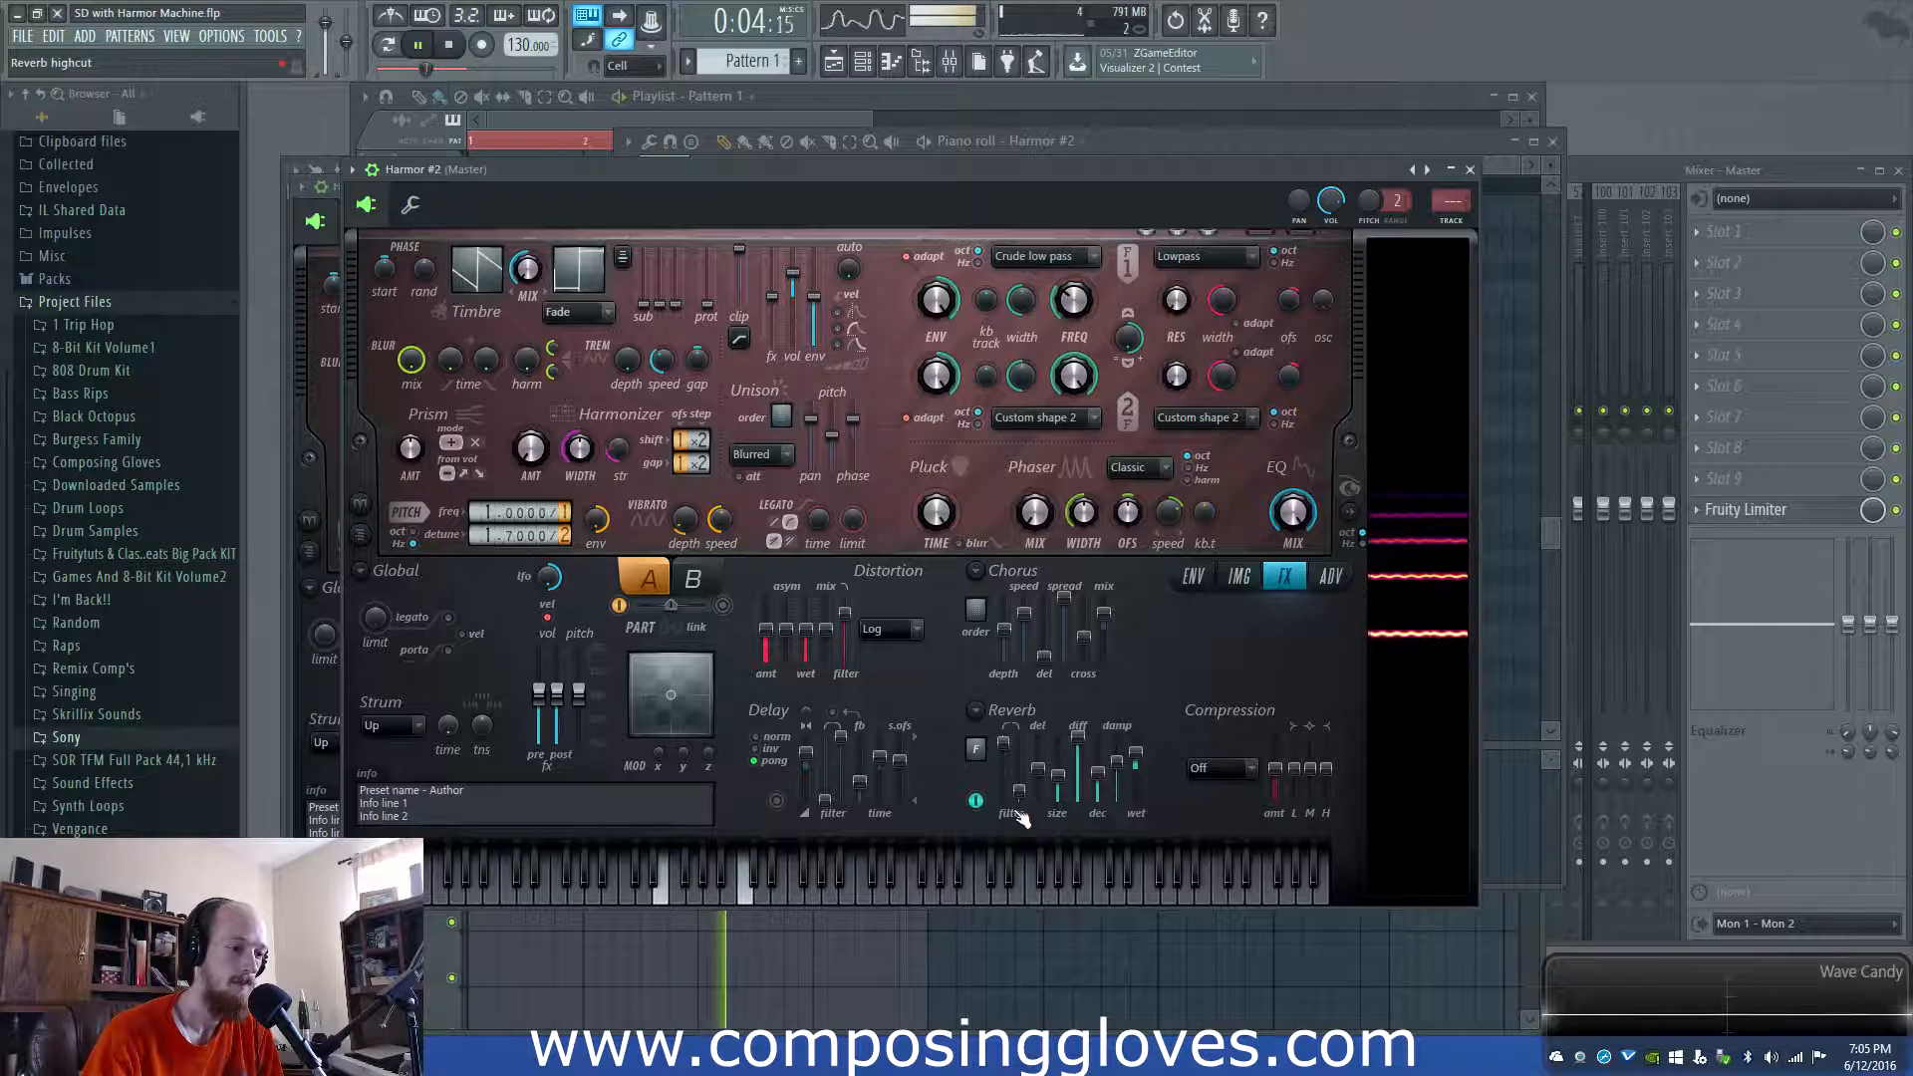
{"action": "left_click", "coordinate": [912, 646]}
{"action": "left_click", "coordinate": [918, 666]}
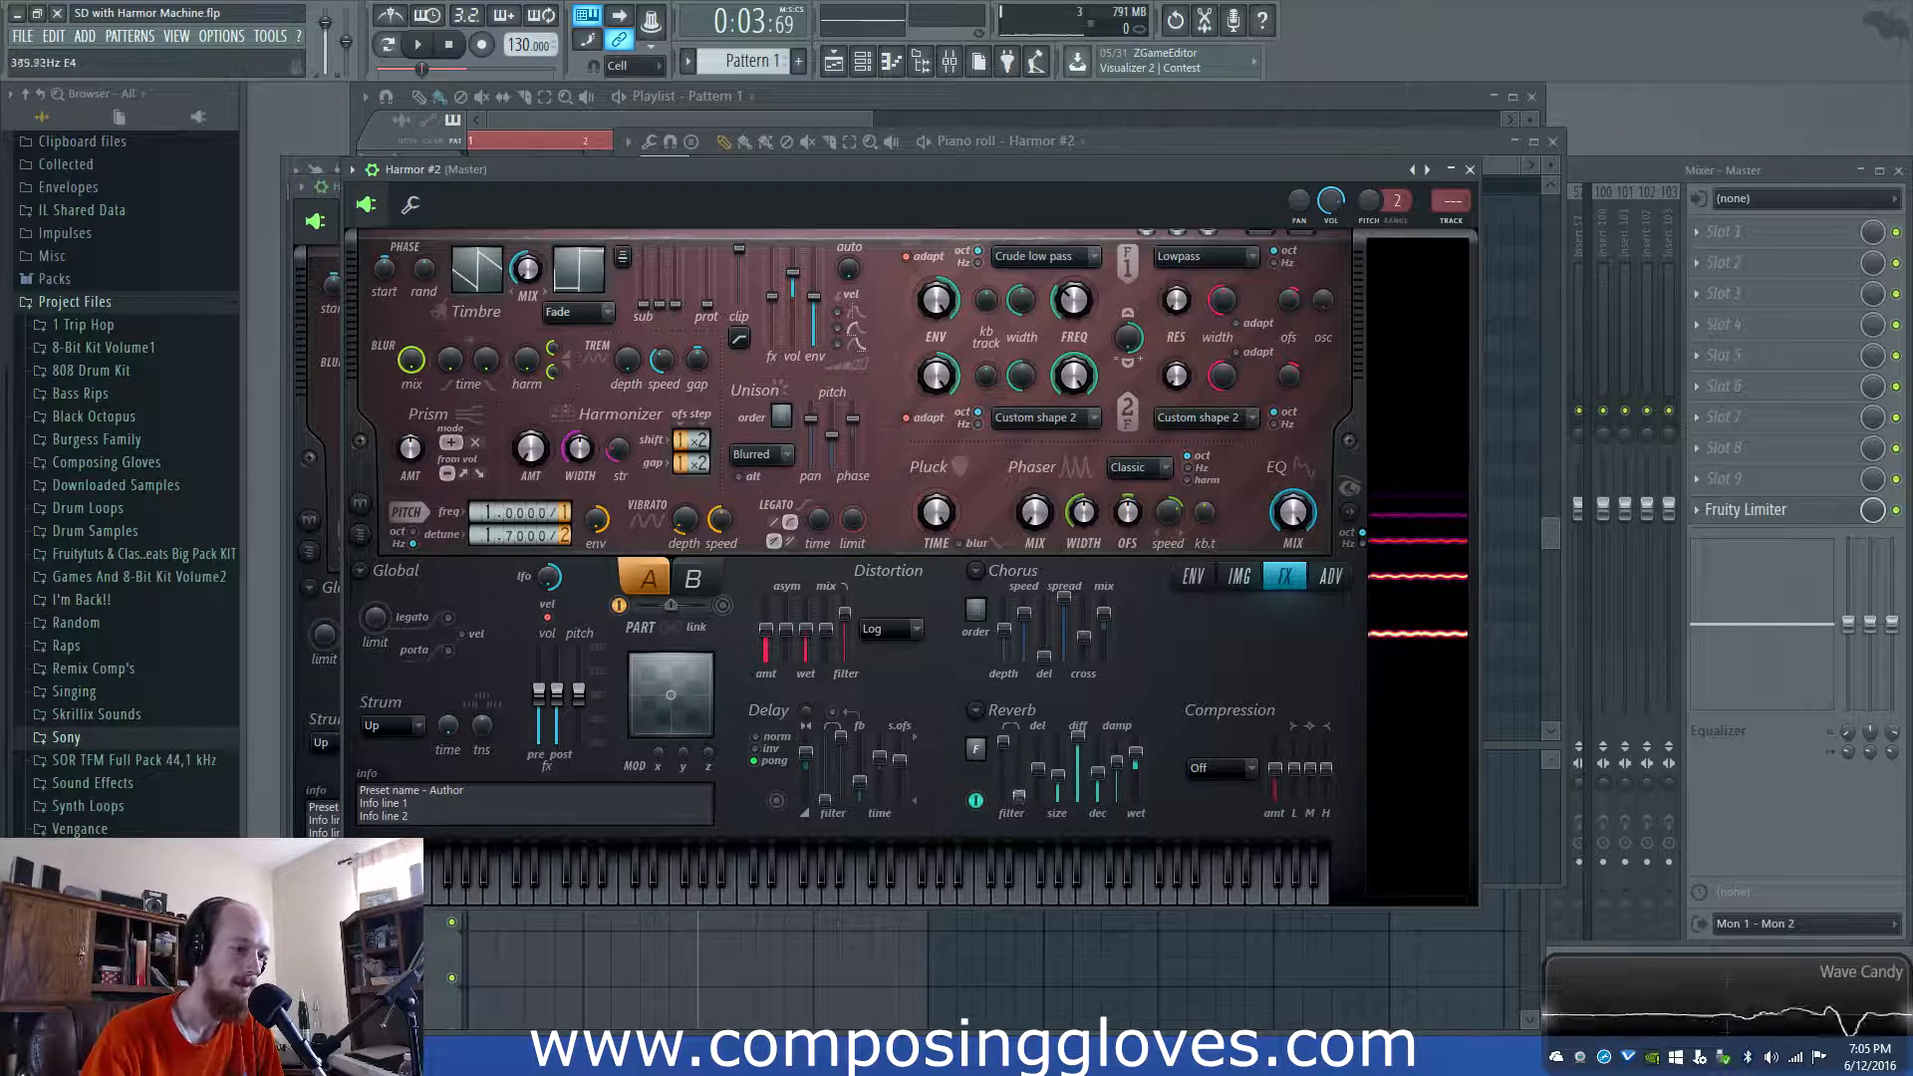
Adjust the reverb's wet level and lower its decay while auditioning Harmor #2
{"action": "left_click", "coordinate": [1136, 755]}
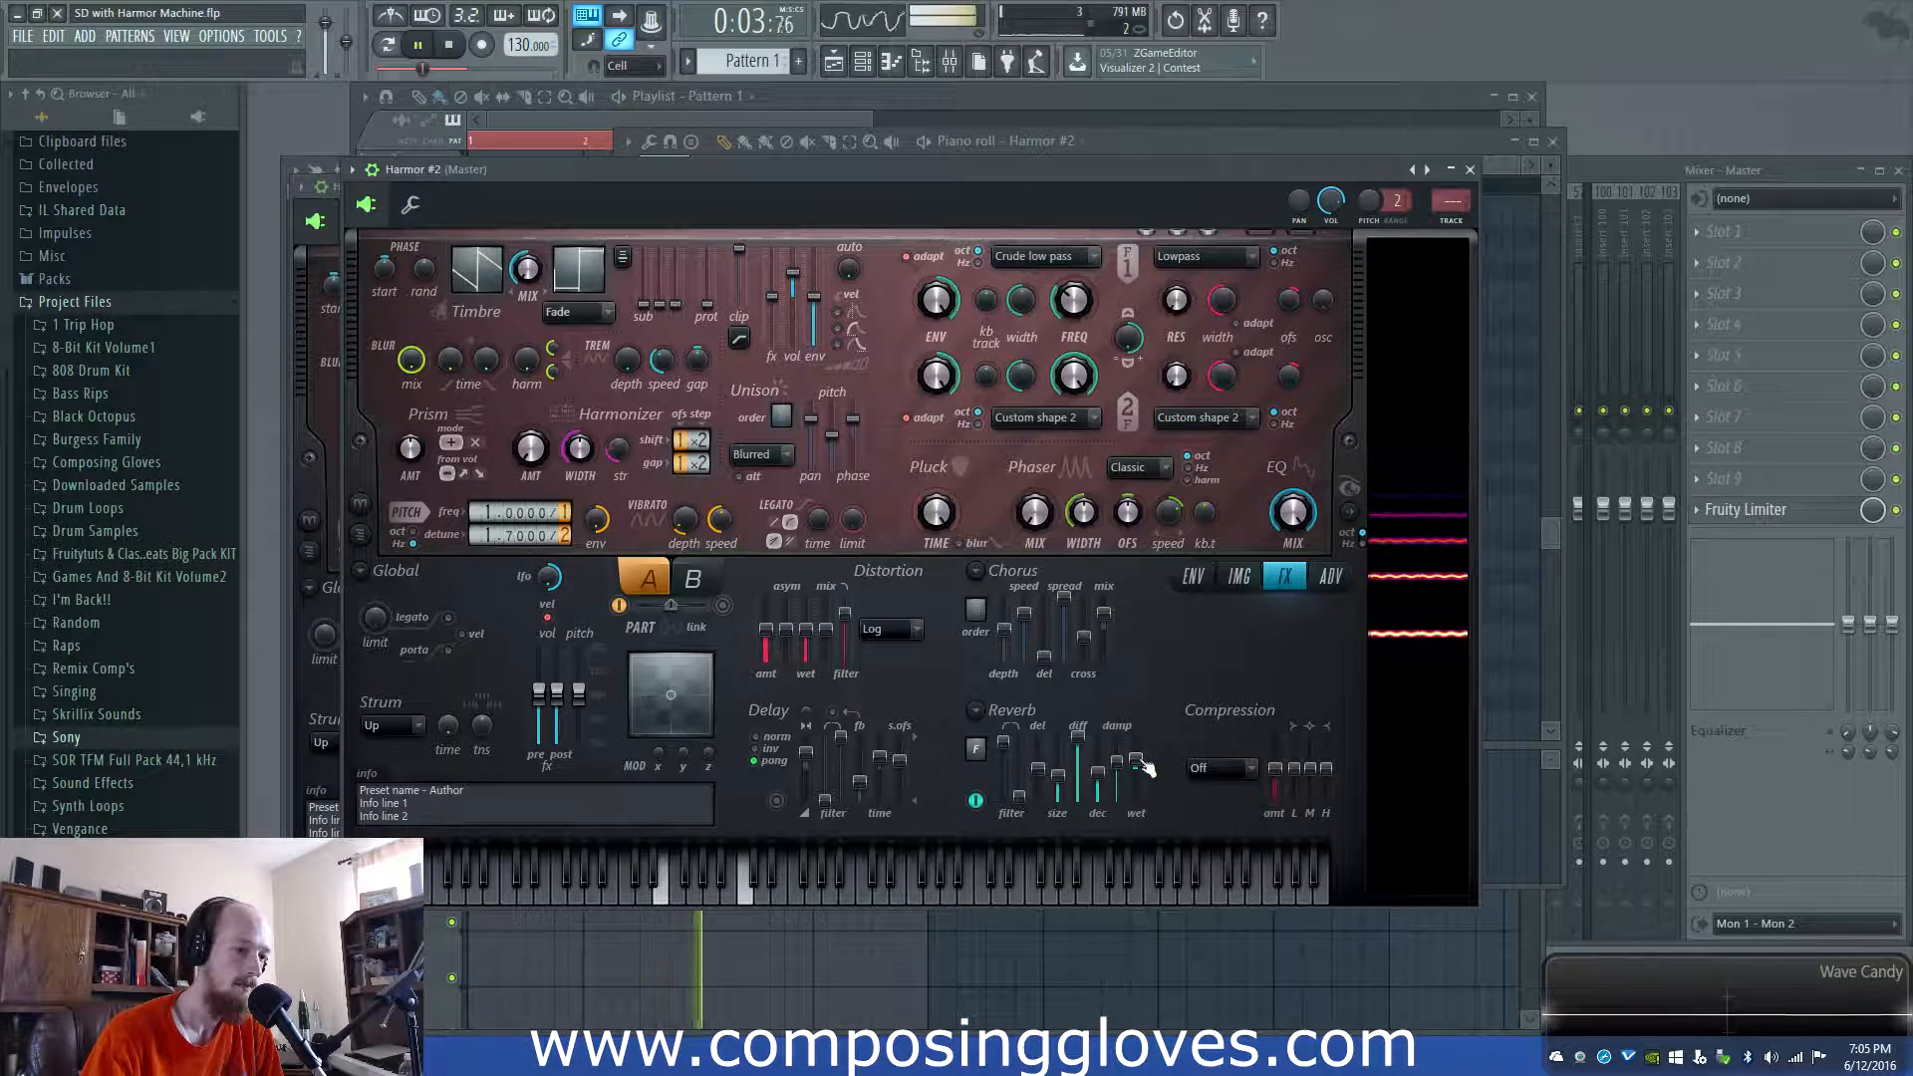
{"action": "key", "text": "space"}
{"action": "left_click_drag", "start_coordinate": [1097, 772], "coordinate": [1096, 788]}
{"action": "key", "text": "space"}
{"action": "key", "text": "space"}
Set Harmor #2's compression type to Warming, raise the medium and high band sliders, and audition it
{"action": "left_click", "coordinate": [1220, 774]}
{"action": "left_click", "coordinate": [1224, 836]}
{"action": "left_click_drag", "start_coordinate": [1310, 769], "coordinate": [1326, 753]}
{"action": "key", "text": "space"}
{"action": "key", "text": "space"}
Raise Harmor #2's unison order, lower its unison pitch spread, and play the pattern to hear it
{"action": "key", "text": "space"}
{"action": "key", "text": "space"}
{"action": "left_click_drag", "start_coordinate": [781, 420], "coordinate": [833, 445]}
{"action": "key", "text": "space"}
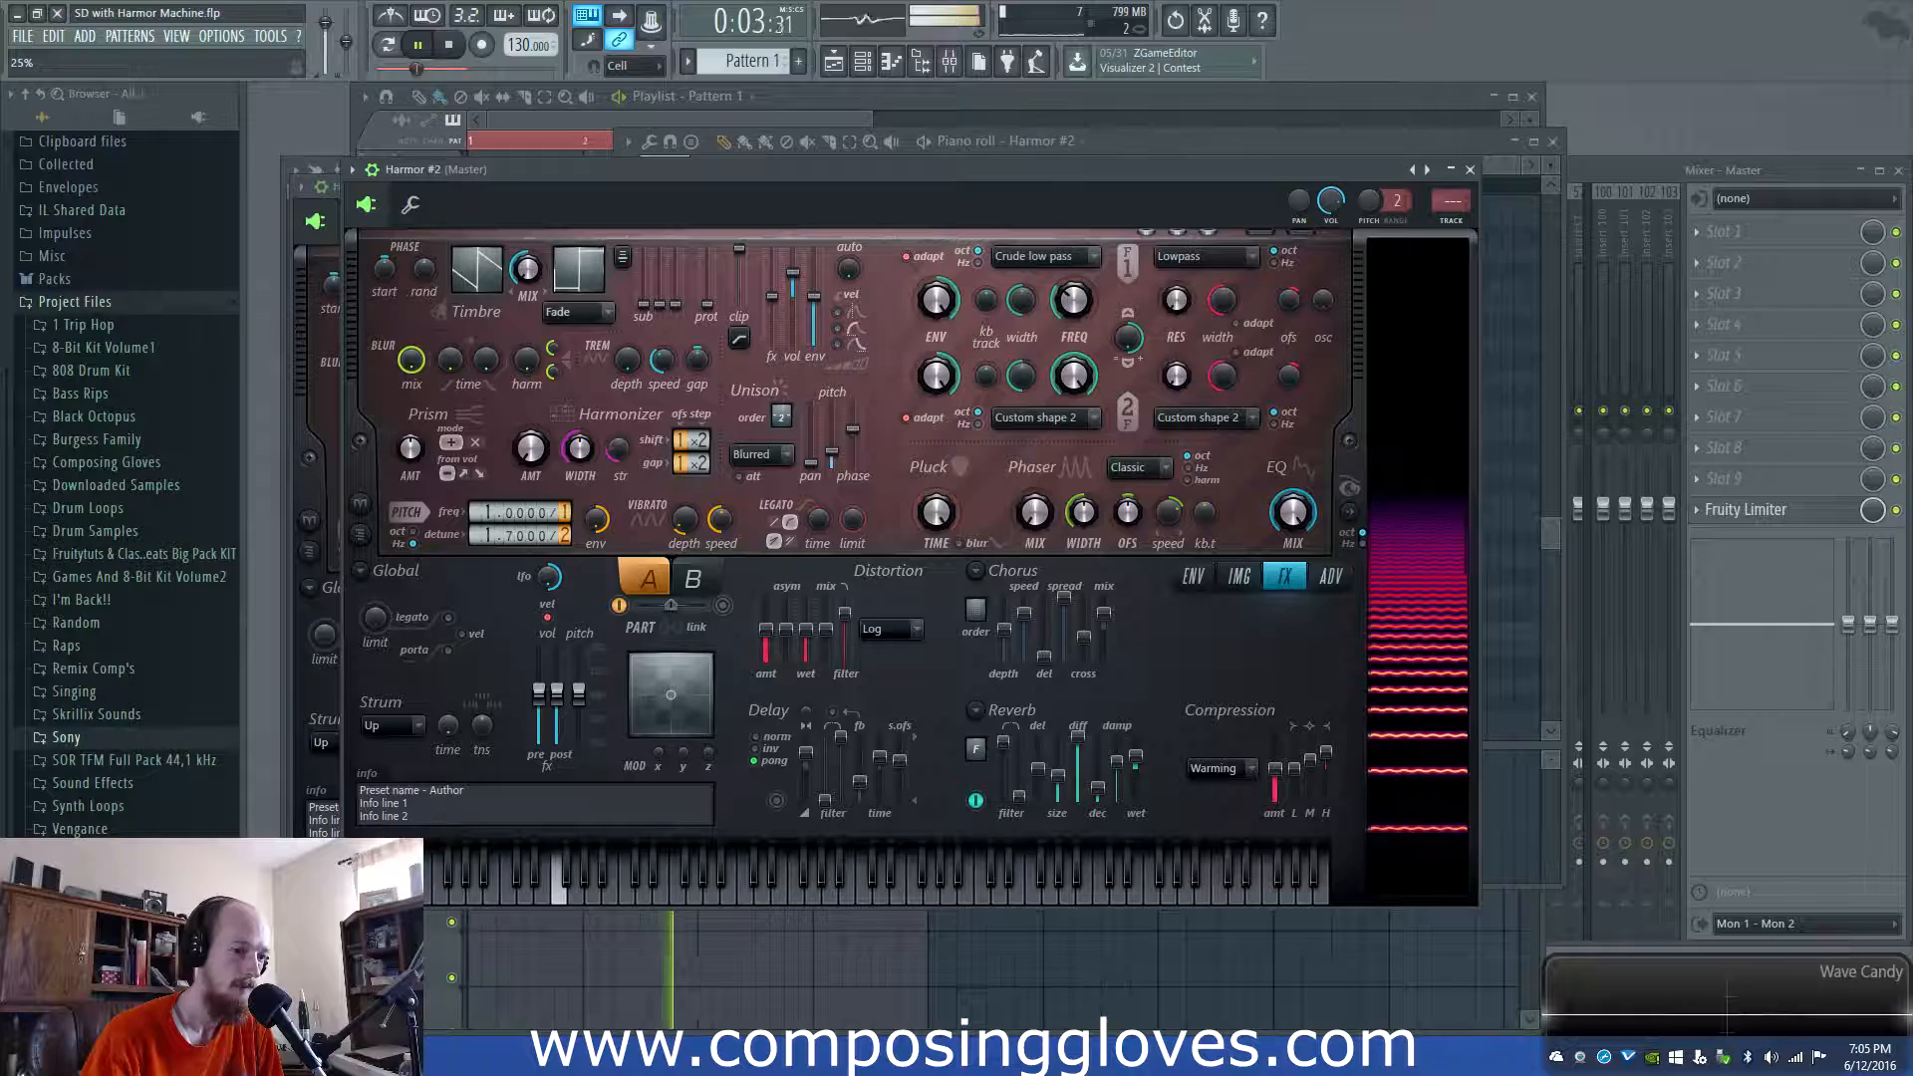
Open Harmor #2's notes from the playlist pattern and lower the opening C2 note's velocity nearly to zero
{"action": "left_click", "coordinate": [594, 130]}
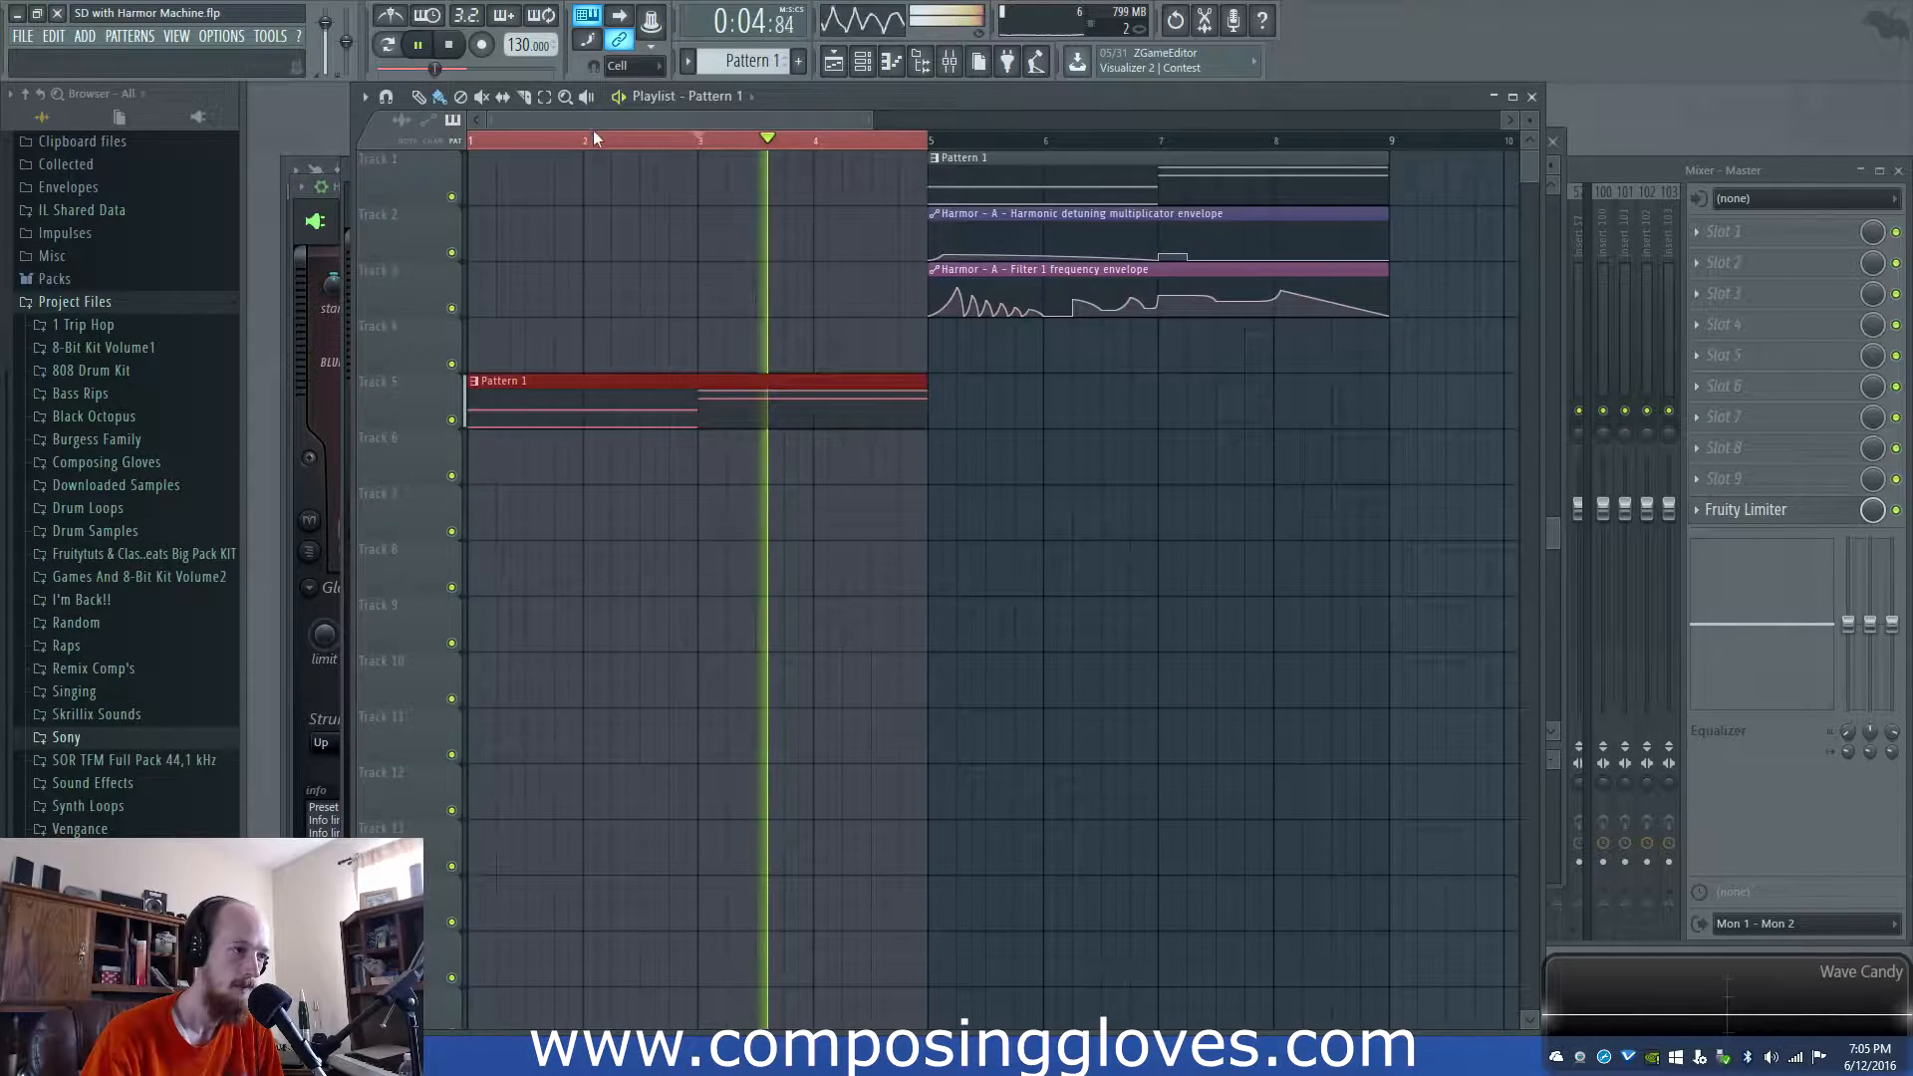
{"action": "double_click", "coordinate": [620, 411]}
{"action": "key", "text": "space"}
{"action": "scroll", "coordinate": [1152, 635], "scroll_direction": "down", "scroll_amount": 3}
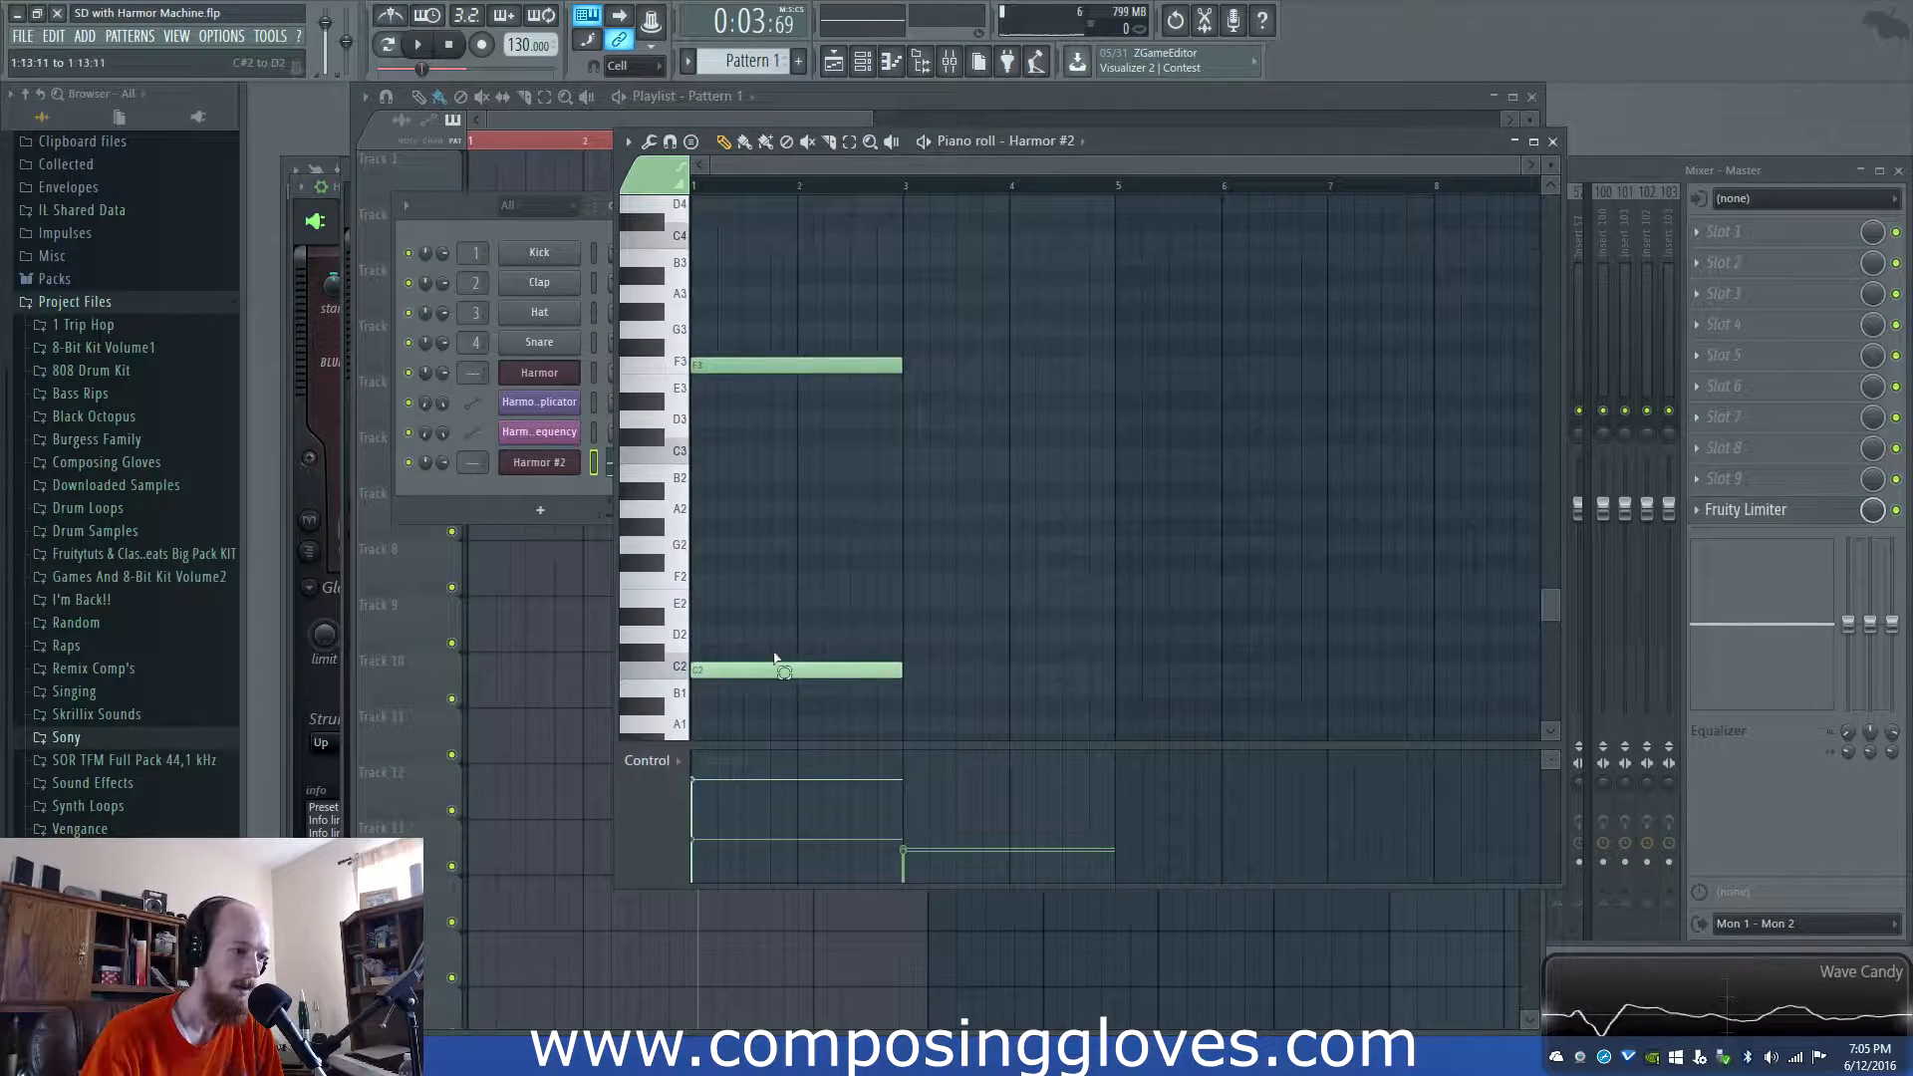
{"action": "left_click", "coordinate": [717, 865]}
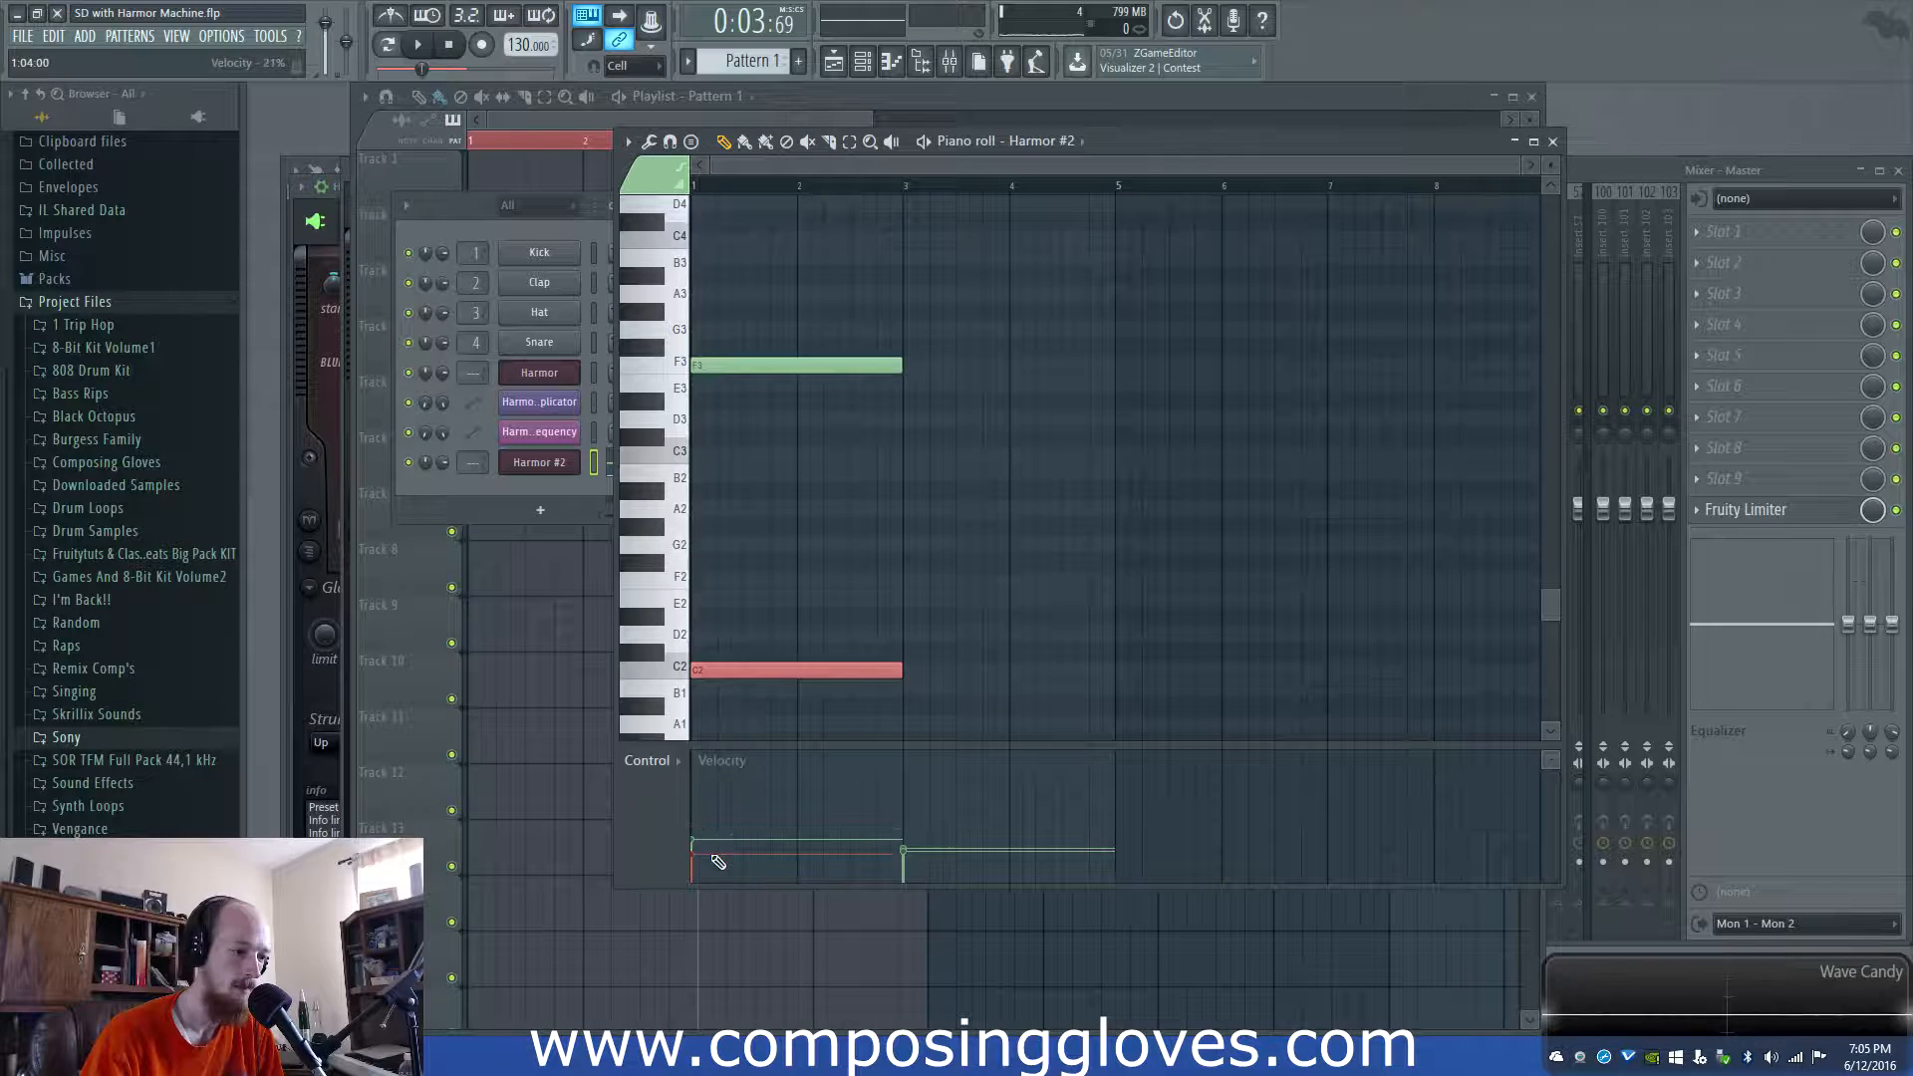
{"action": "key", "text": "space"}
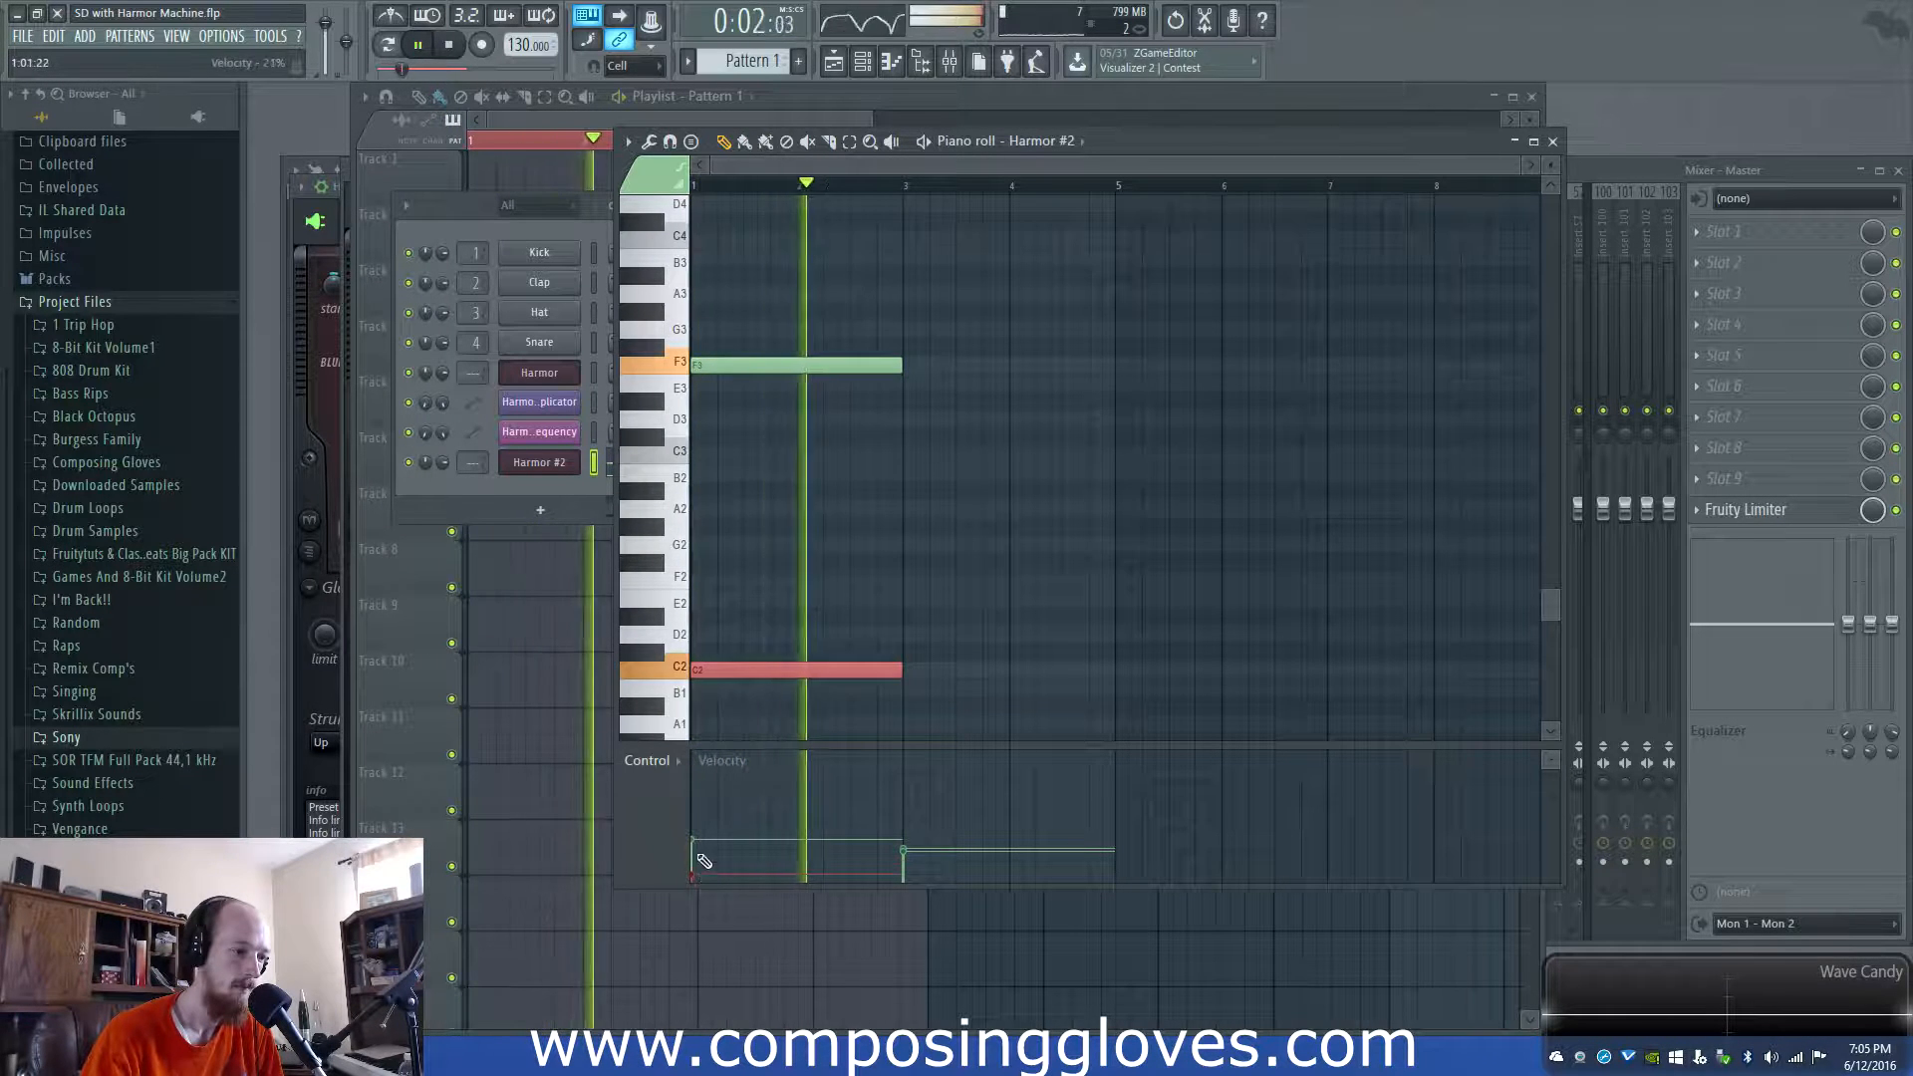
{"action": "key", "text": "space"}
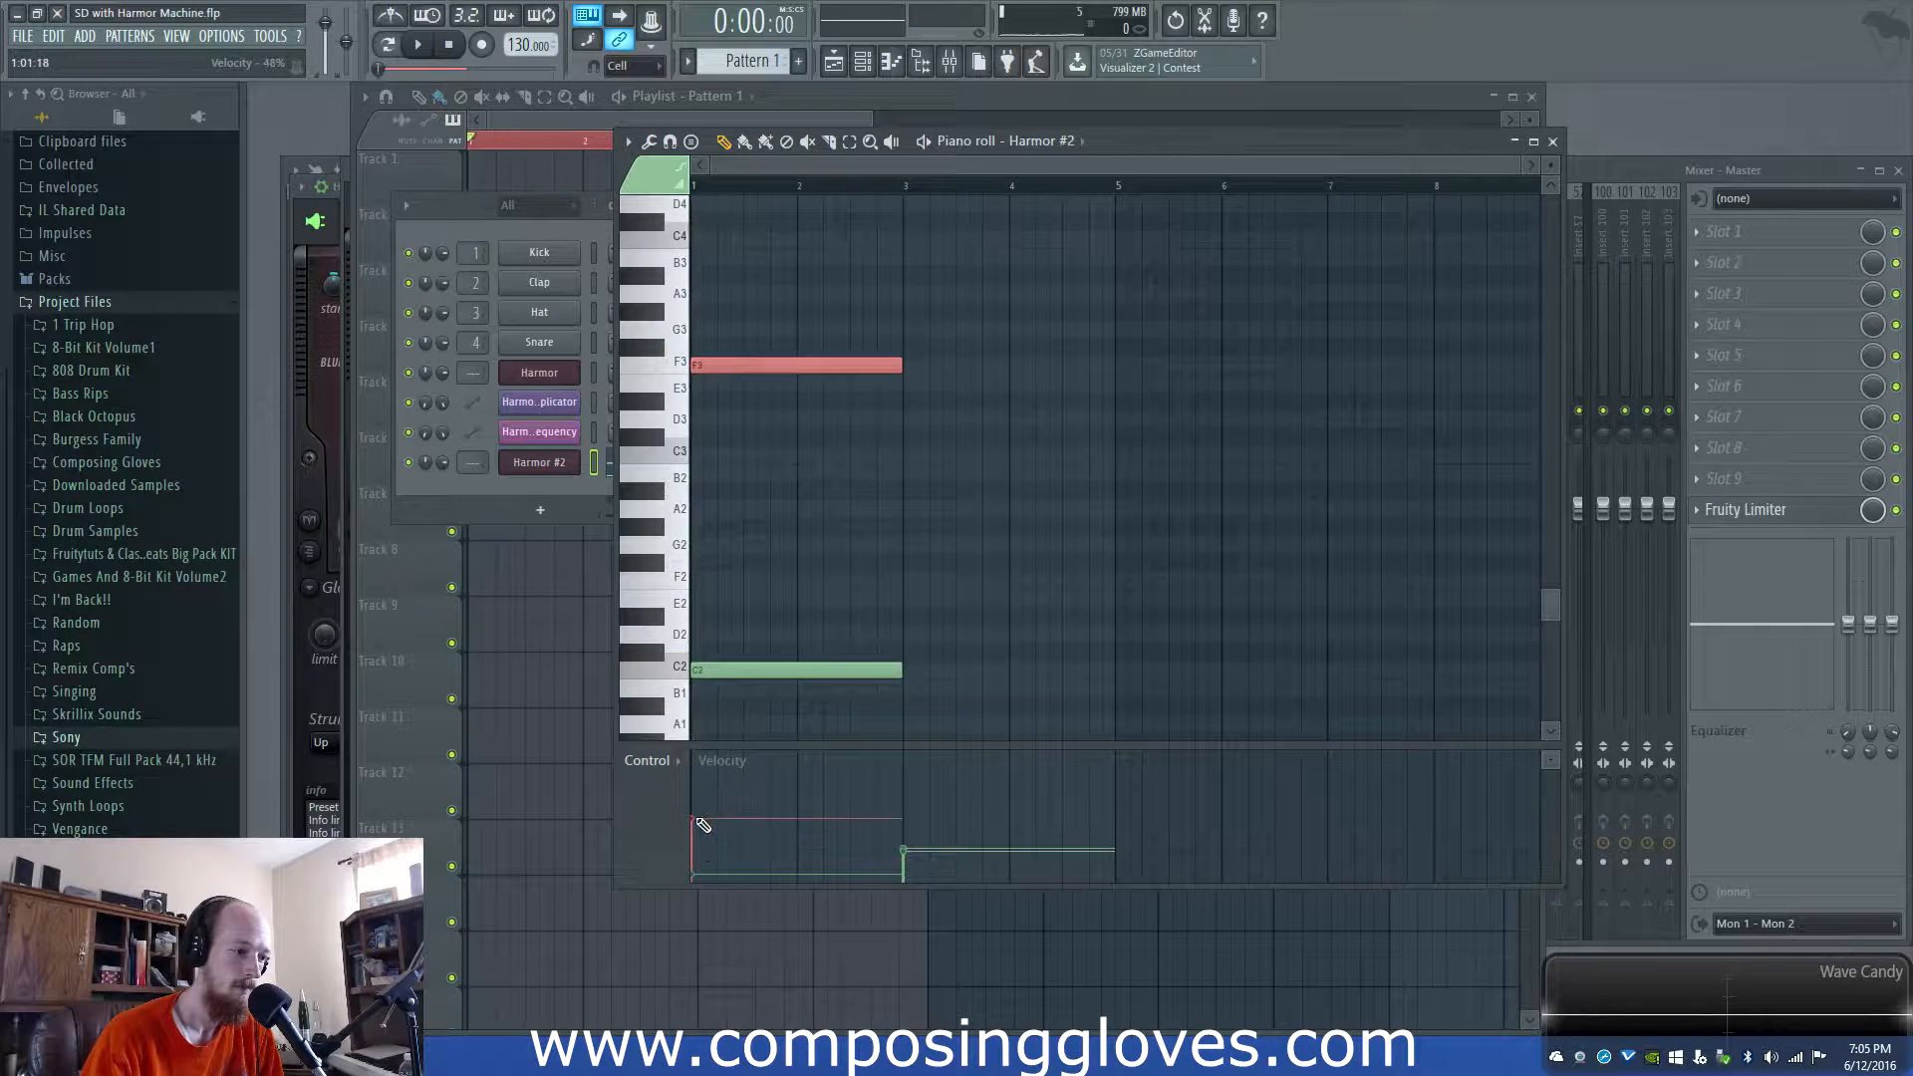
Raise the opening F3 note's velocity, audition the pattern, and return to Harmor #2's synth window
{"action": "left_click_drag", "start_coordinate": [697, 819], "coordinate": [698, 796]}
{"action": "key", "text": "space"}
{"action": "key", "text": "space"}
{"action": "key", "text": "space"}
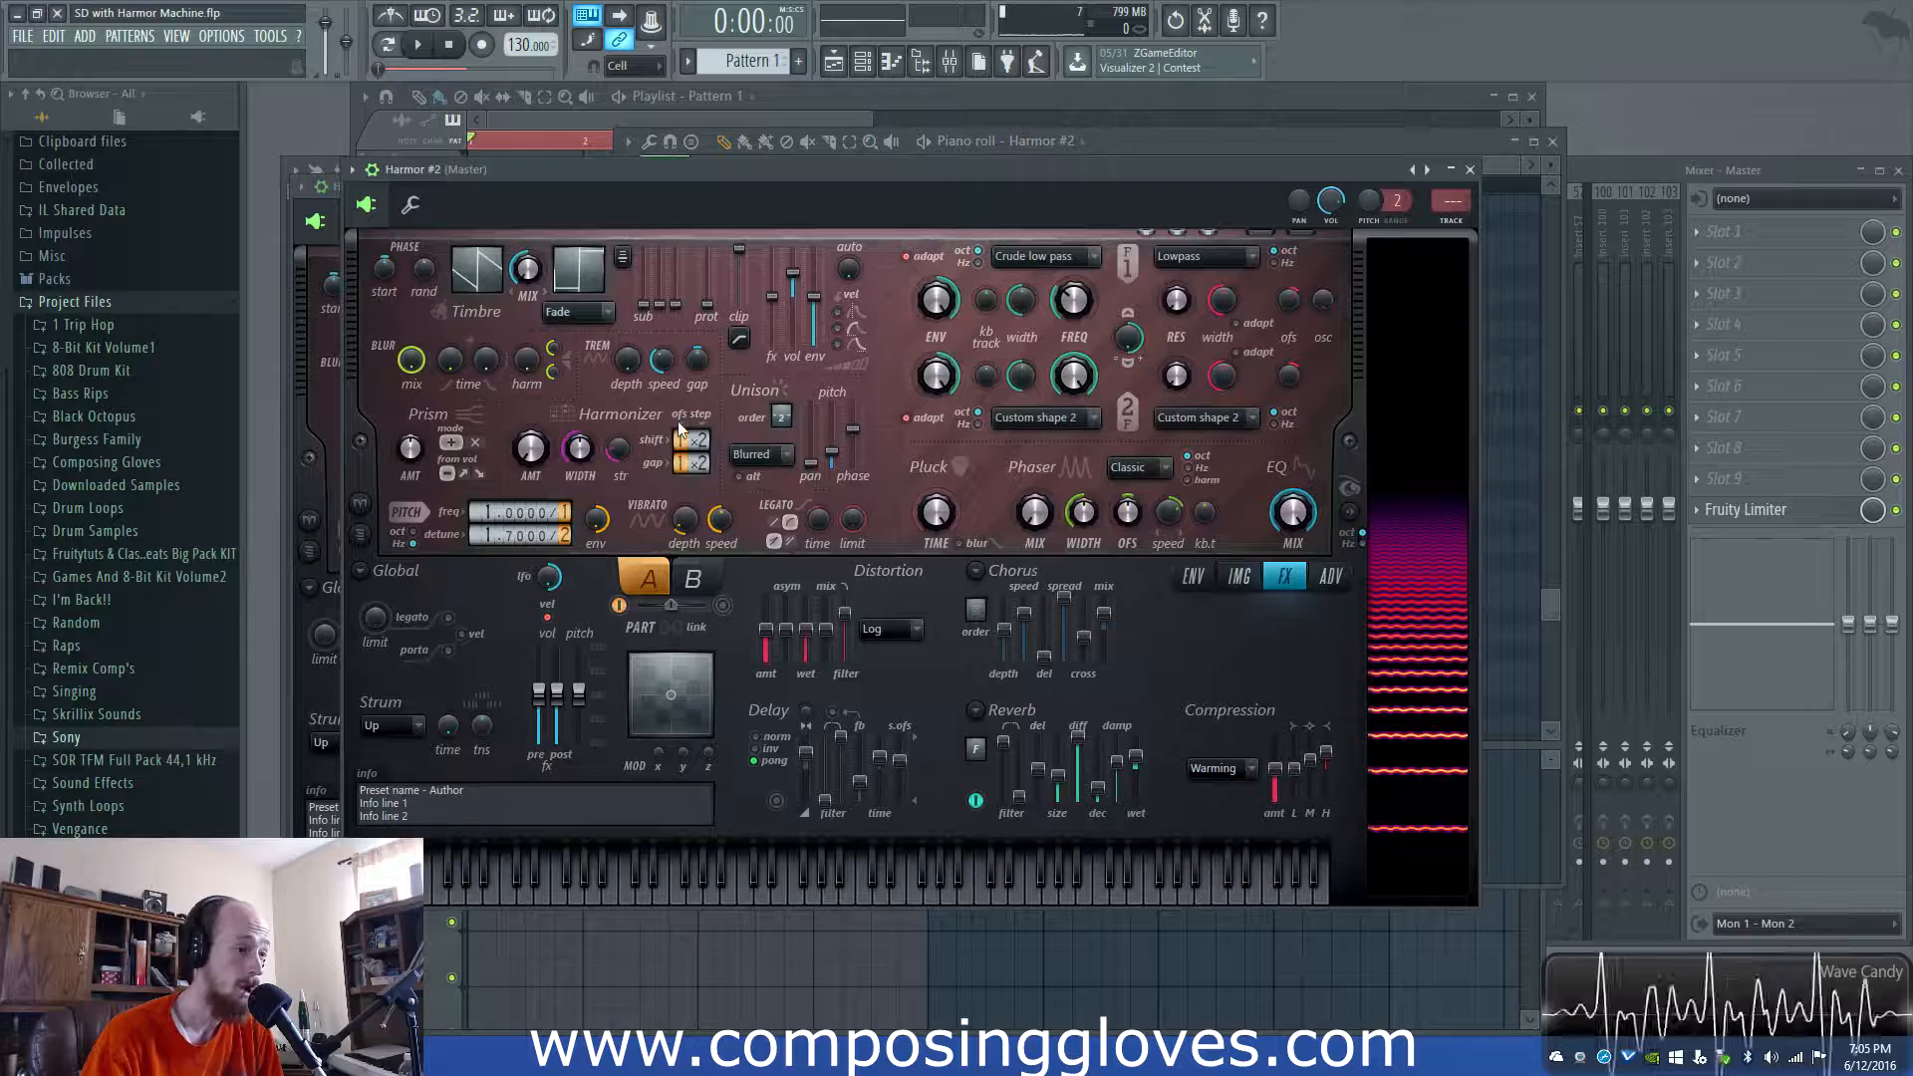
Turn Harmor #2's tremolo depth up fully, adjust the tremolo speed, and raise the harmonizer amount during playback
{"action": "left_click_drag", "start_coordinate": [633, 358], "coordinate": [633, 264]}
{"action": "key", "text": "space"}
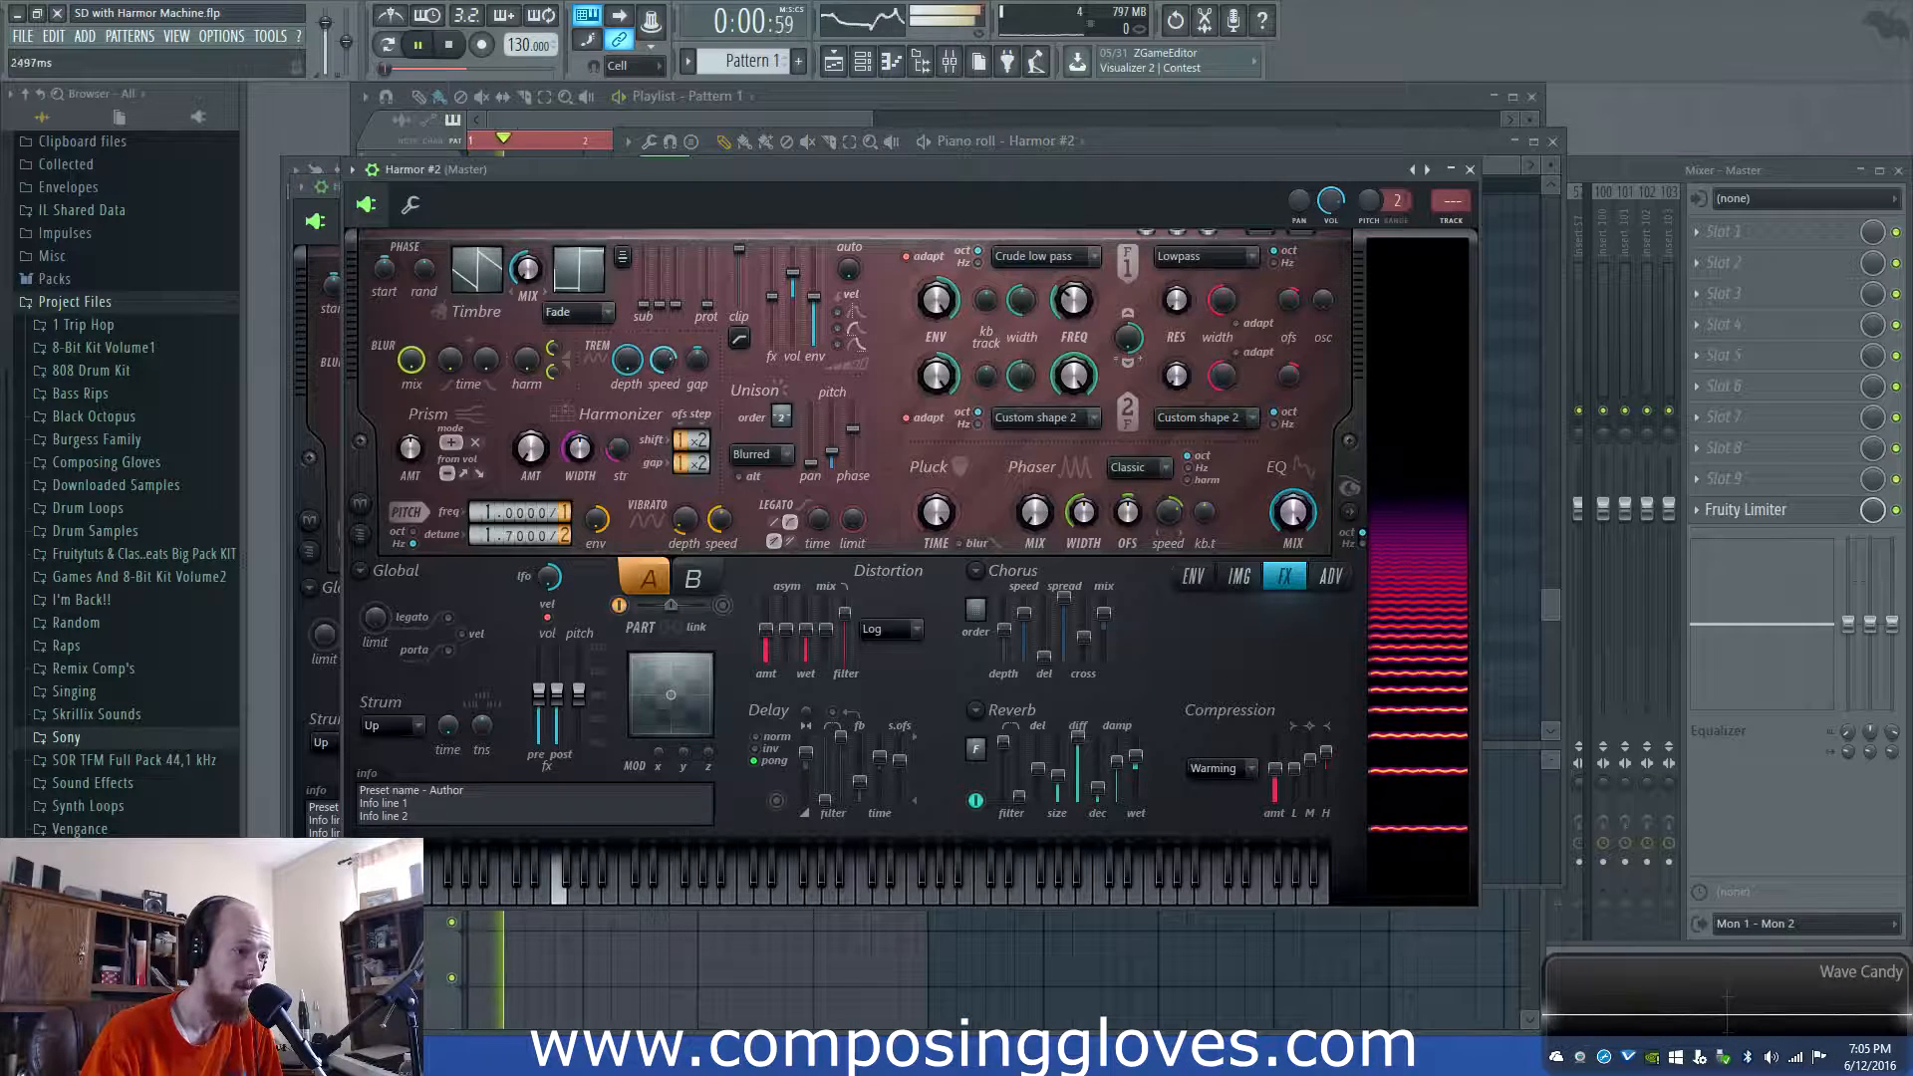
{"action": "left_click_drag", "start_coordinate": [659, 354], "coordinate": [658, 375]}
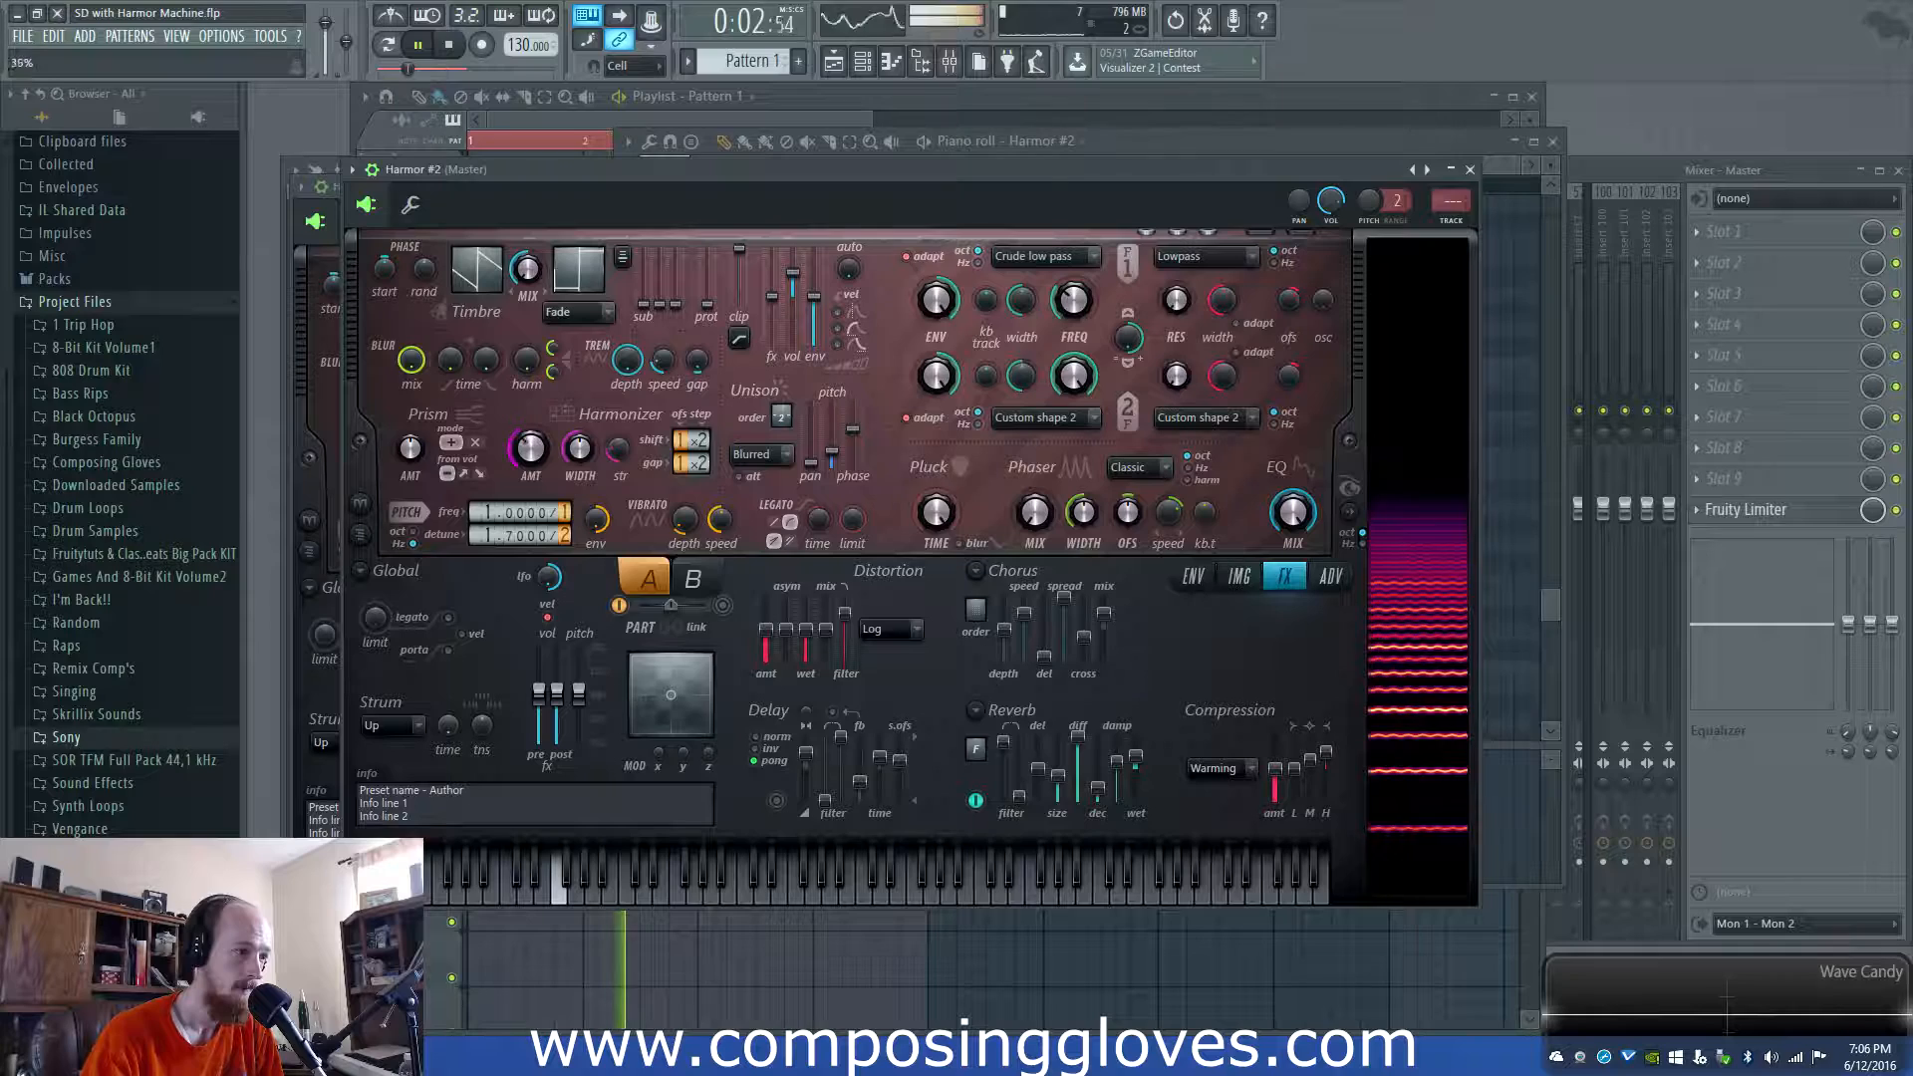
{"action": "key", "text": "space"}
Reshape Harmor #2's Global EQ into a low and a high peak with a dip between them
{"action": "left_click", "coordinate": [1193, 576]}
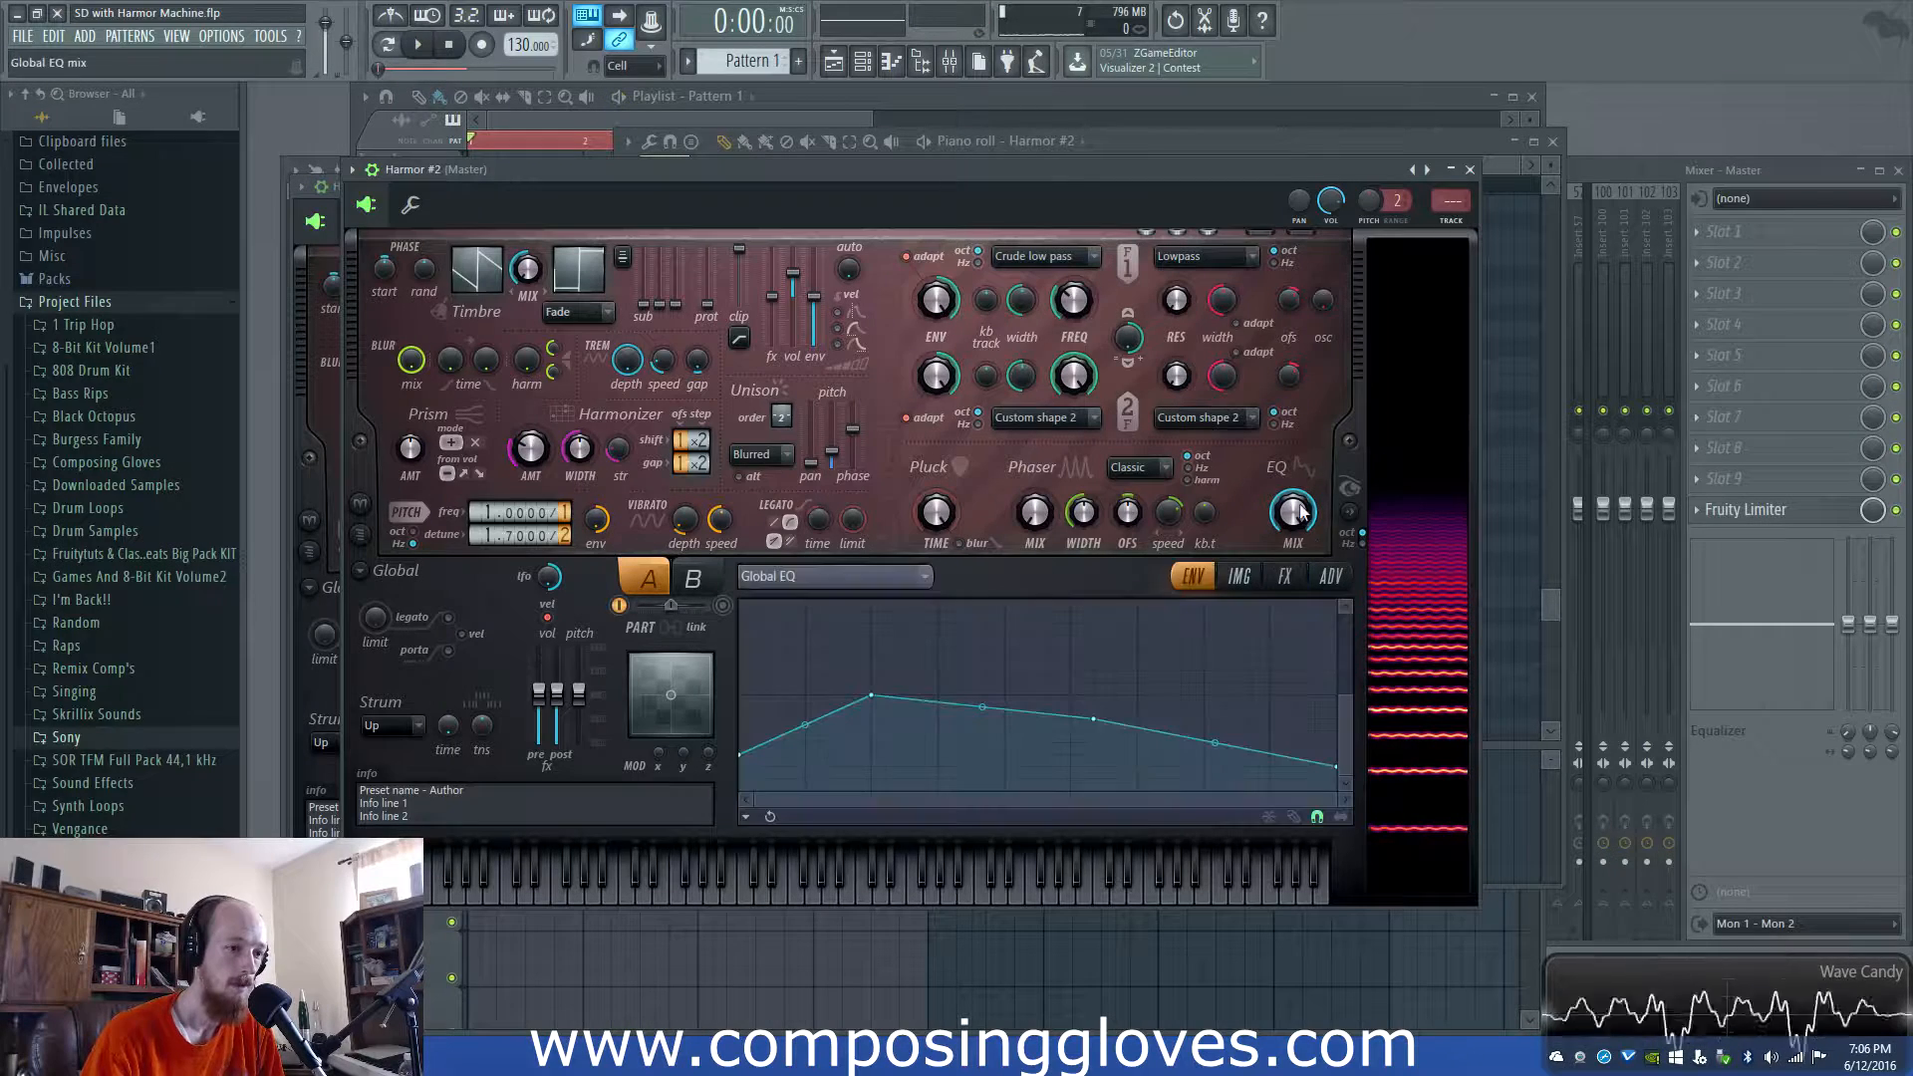
{"action": "left_click_drag", "start_coordinate": [871, 697], "coordinate": [850, 697]}
{"action": "right_click", "coordinate": [1000, 711]}
{"action": "left_click_drag", "start_coordinate": [999, 710], "coordinate": [968, 751]}
{"action": "left_click_drag", "start_coordinate": [1099, 720], "coordinate": [1172, 700]}
{"action": "key", "text": "space"}
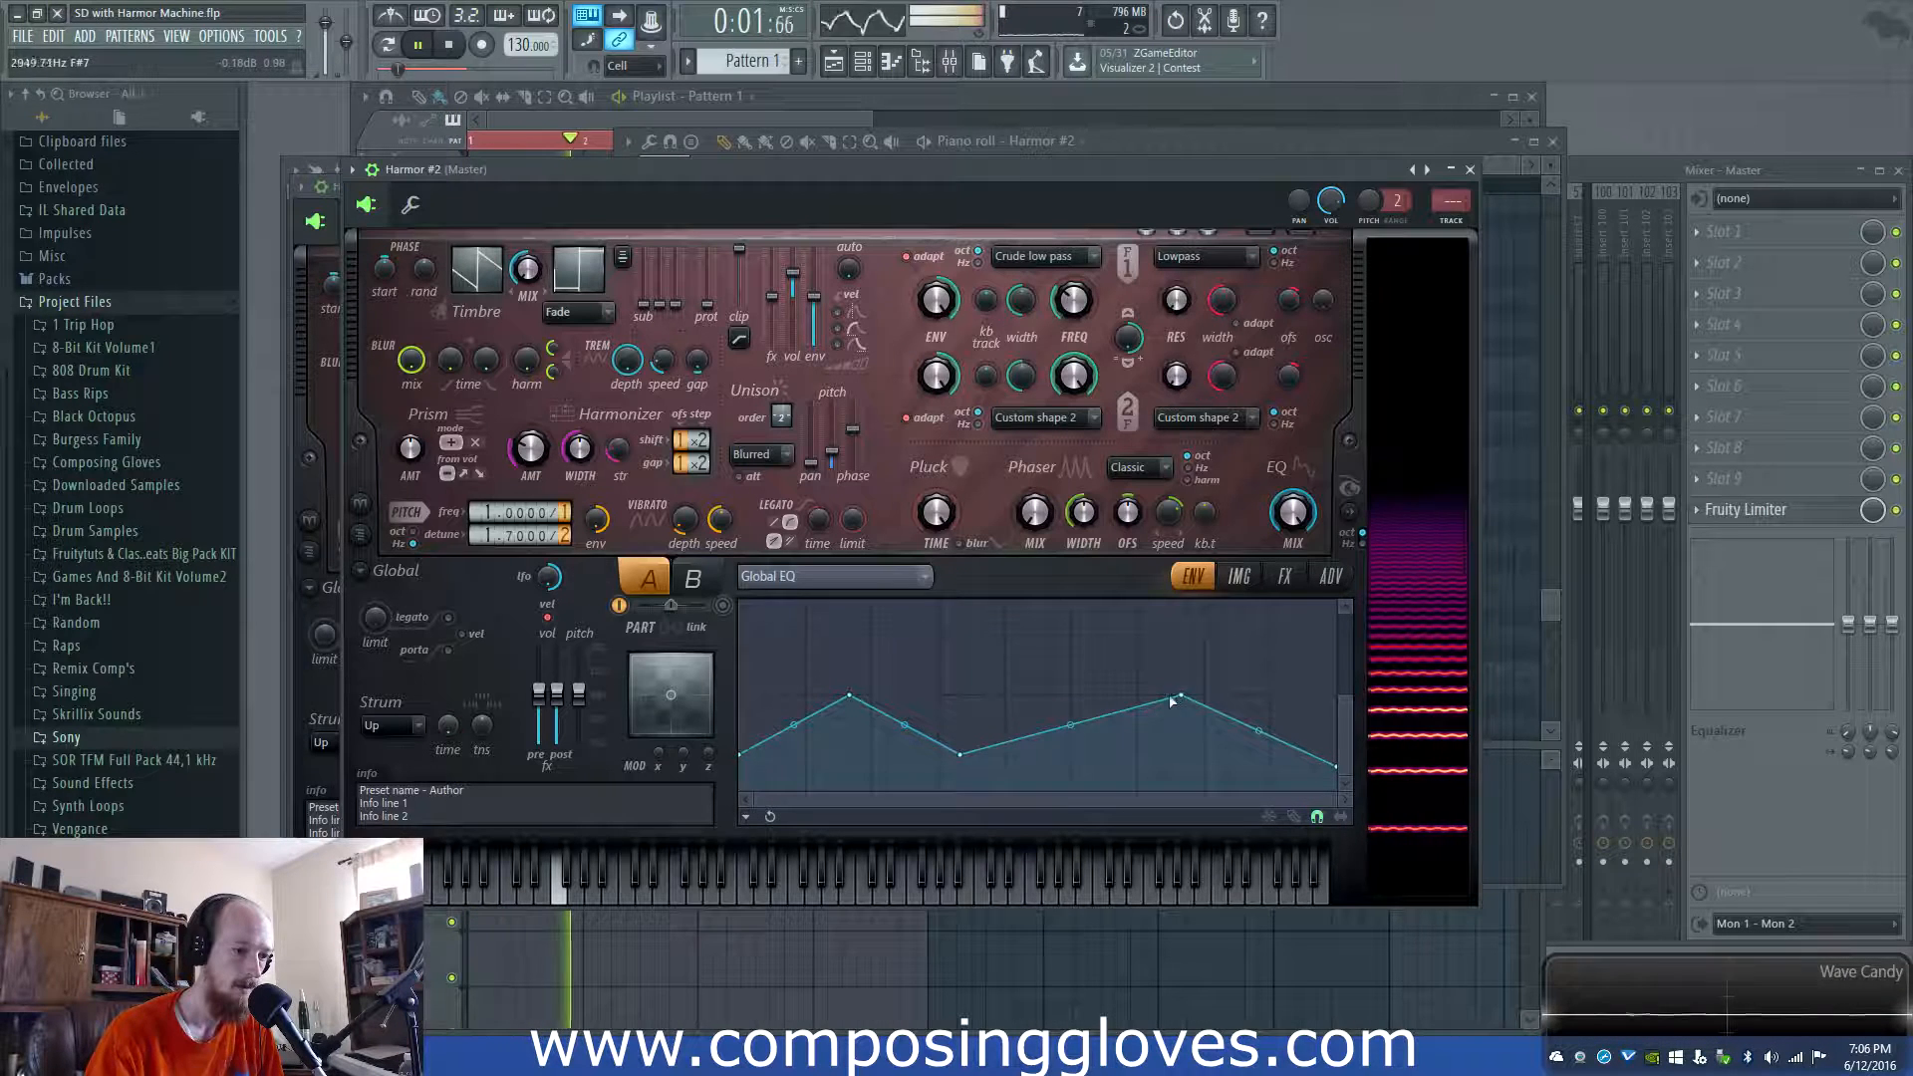
Add a narrow central peak to the Global EQ between two low points and settle it near 523 Hz
{"action": "left_click_drag", "start_coordinate": [964, 739], "coordinate": [1071, 754]}
{"action": "key", "text": "space"}
{"action": "left_click_drag", "start_coordinate": [938, 670], "coordinate": [983, 766]}
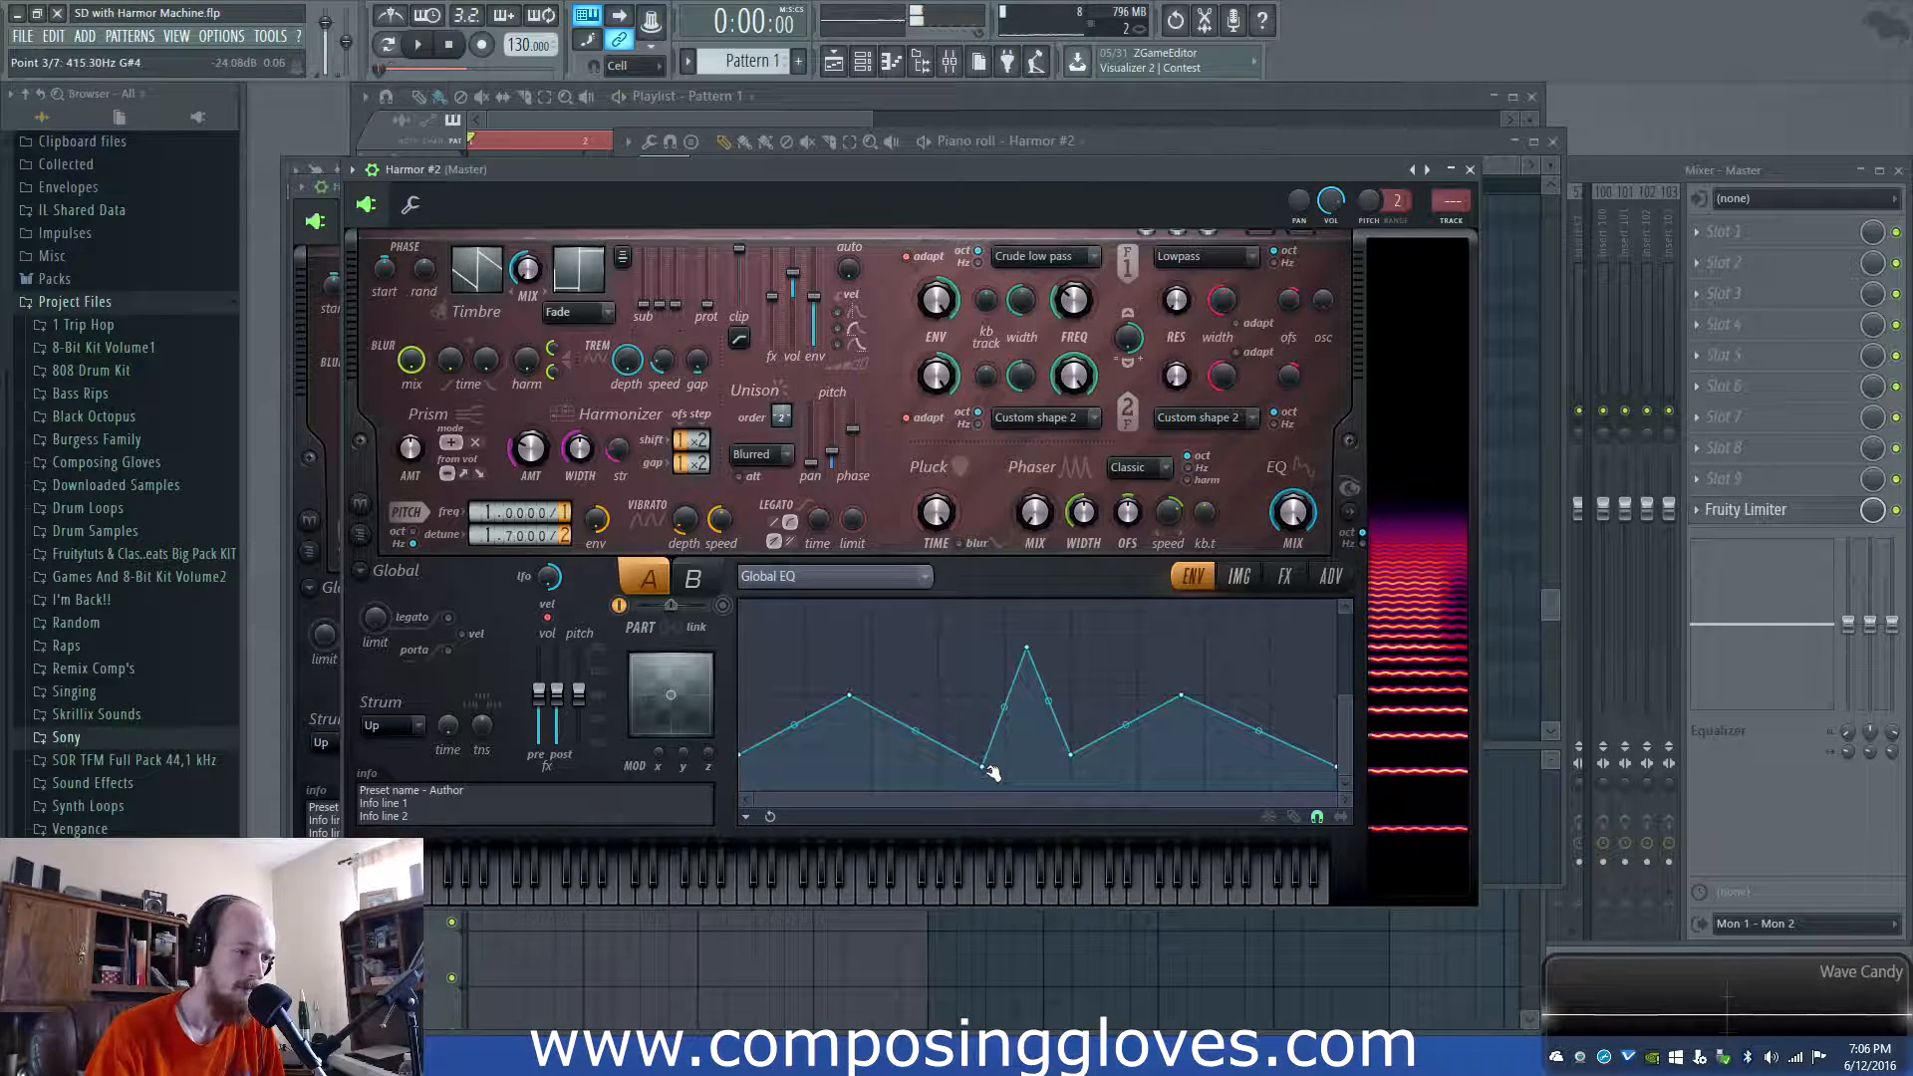
{"action": "left_click_drag", "start_coordinate": [1026, 648], "coordinate": [1004, 694]}
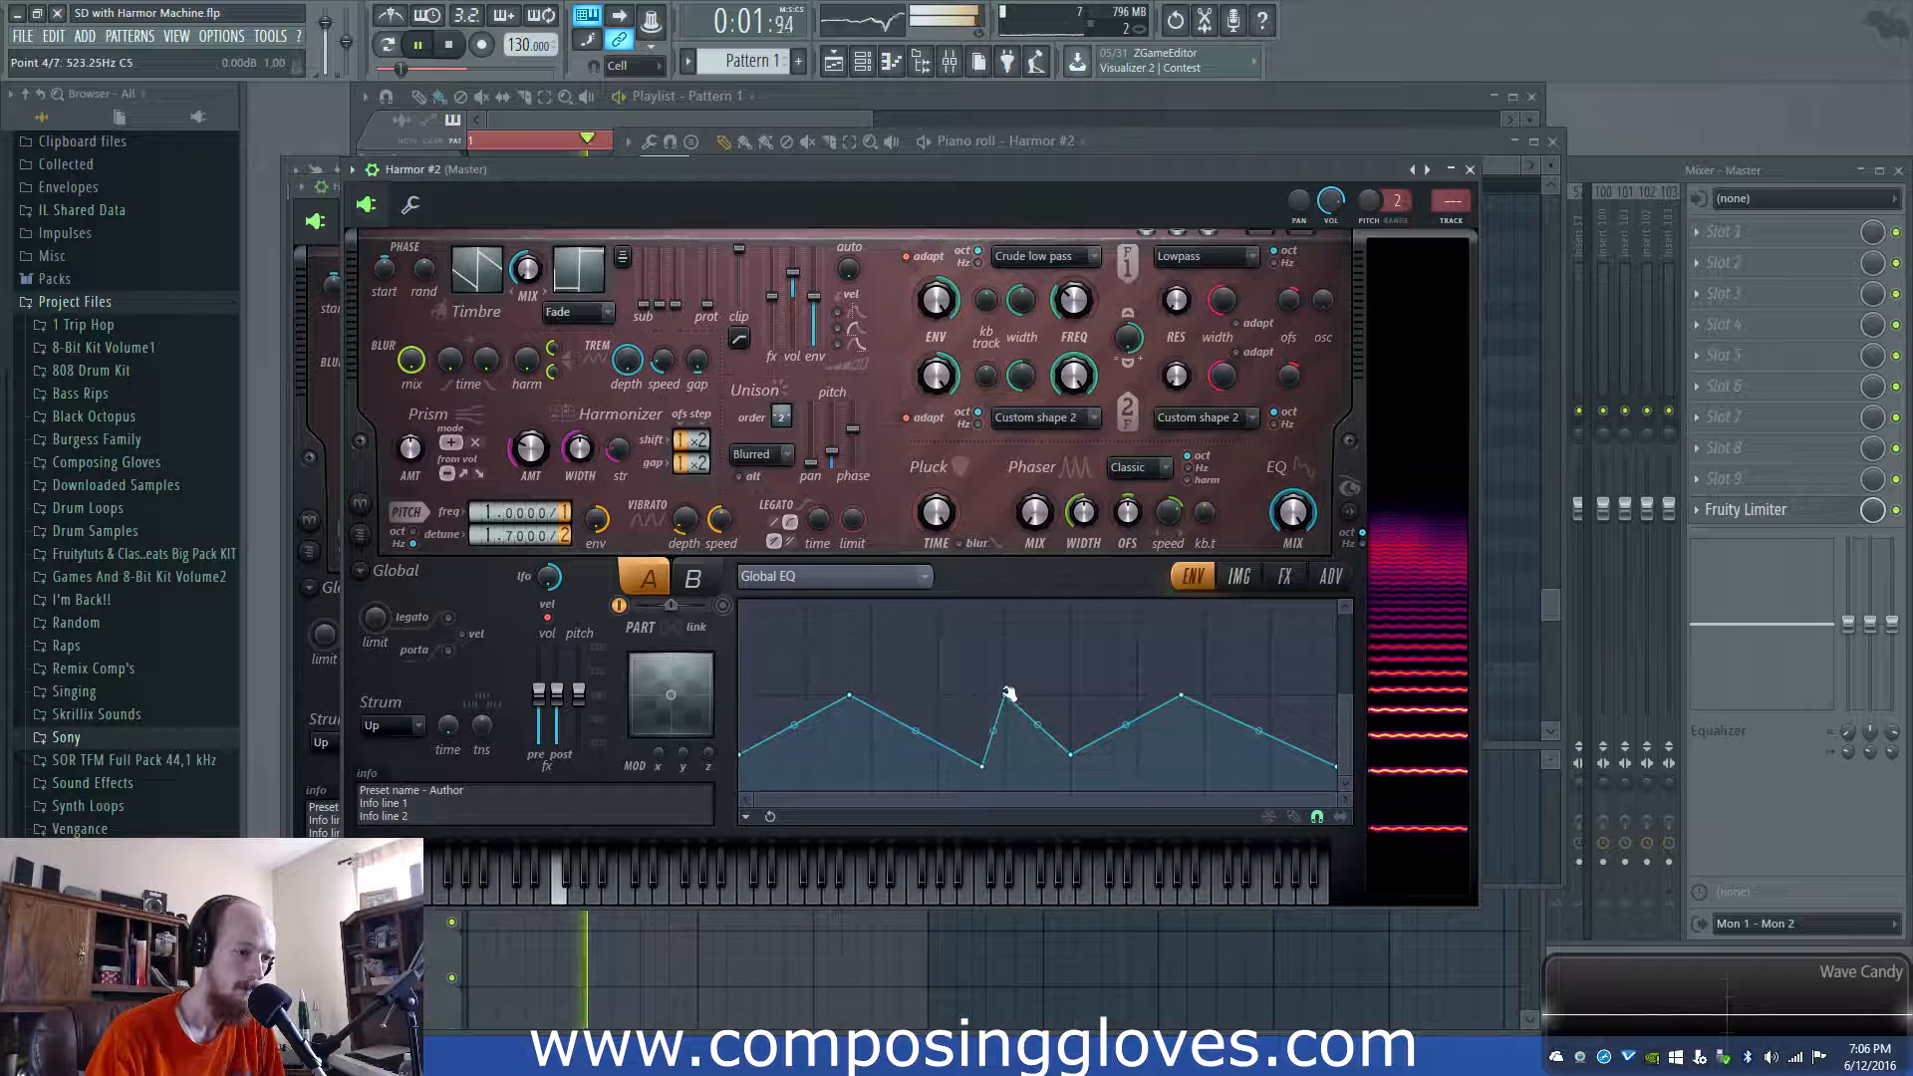
Lower and curve the Global EQ's low end, flatten its high peak, and raise the phaser mix while listening
{"action": "mouse_move", "coordinate": [845, 698]}
{"action": "left_mouse_down"}
{"action": "mouse_move", "coordinate": [833, 760]}
{"action": "mouse_move", "coordinate": [848, 719]}
{"action": "left_mouse_up"}
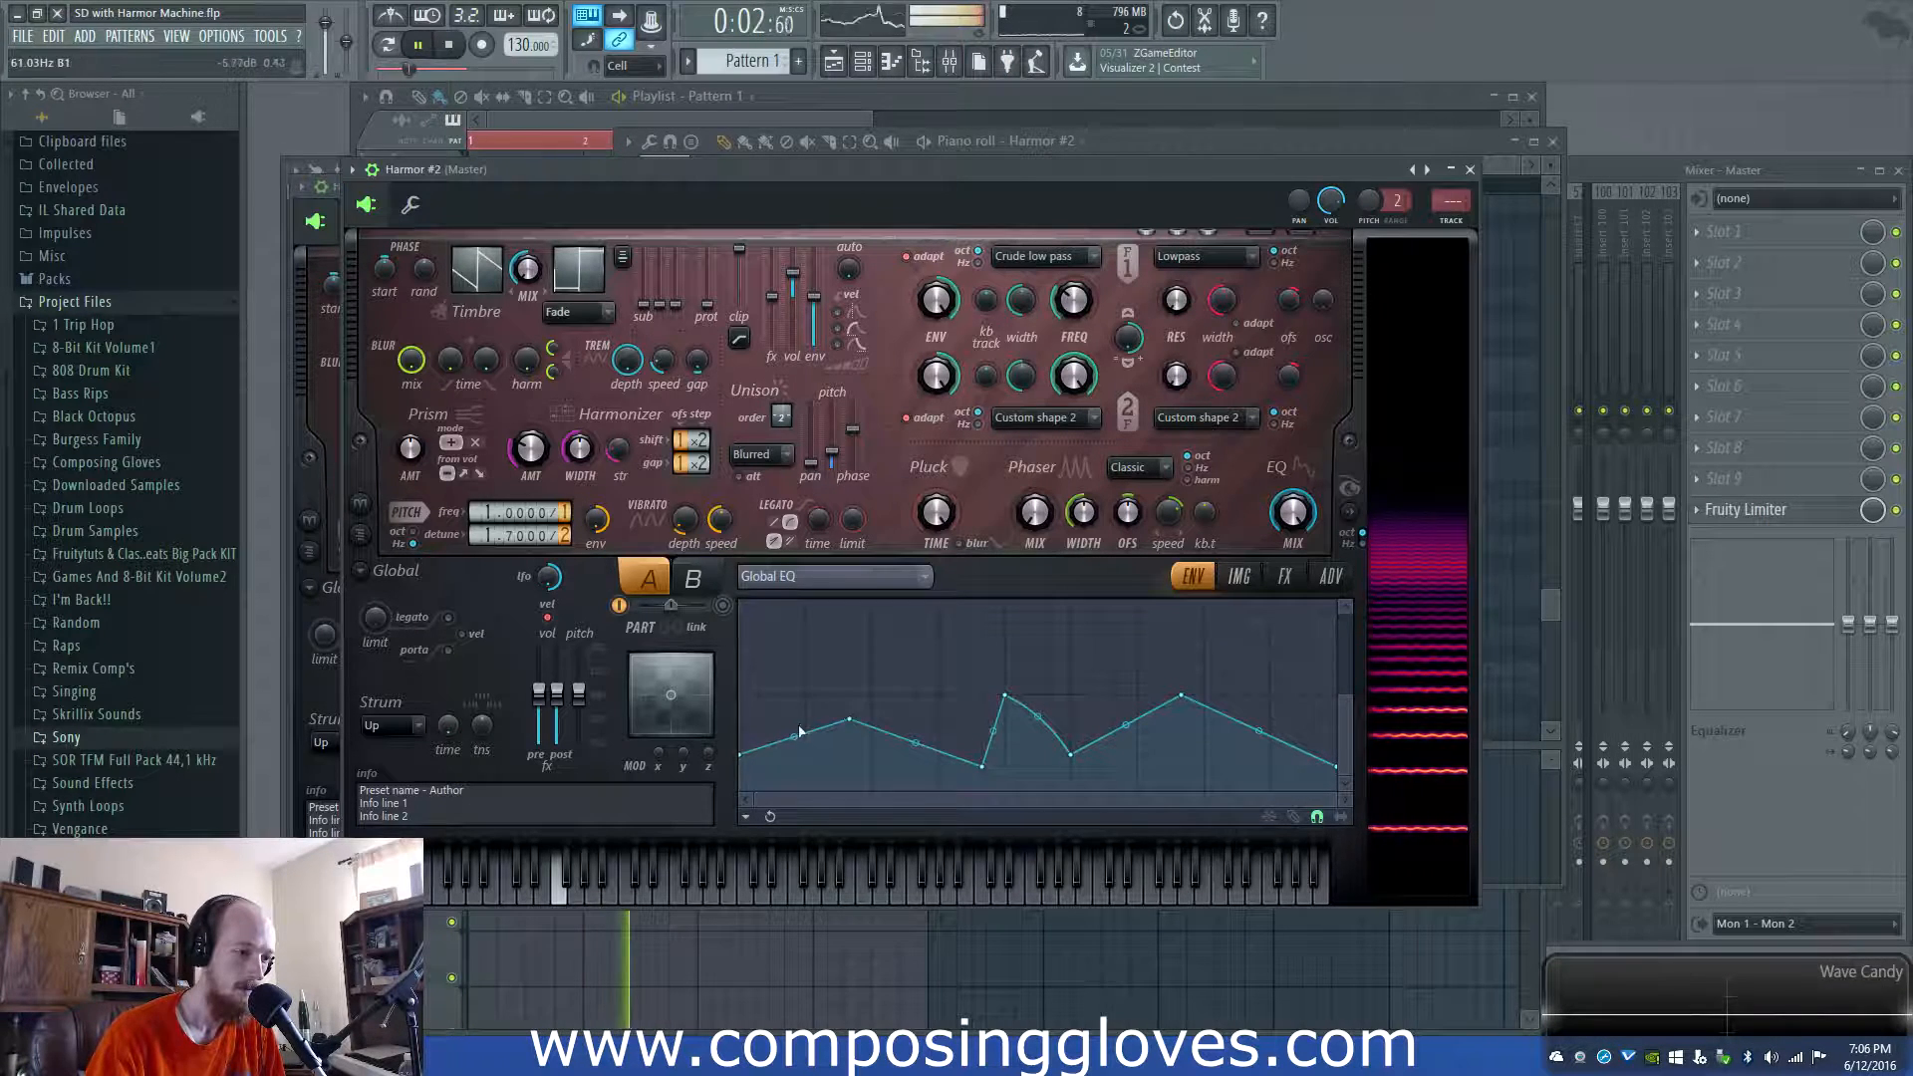
{"action": "left_click_drag", "start_coordinate": [741, 755], "coordinate": [794, 776]}
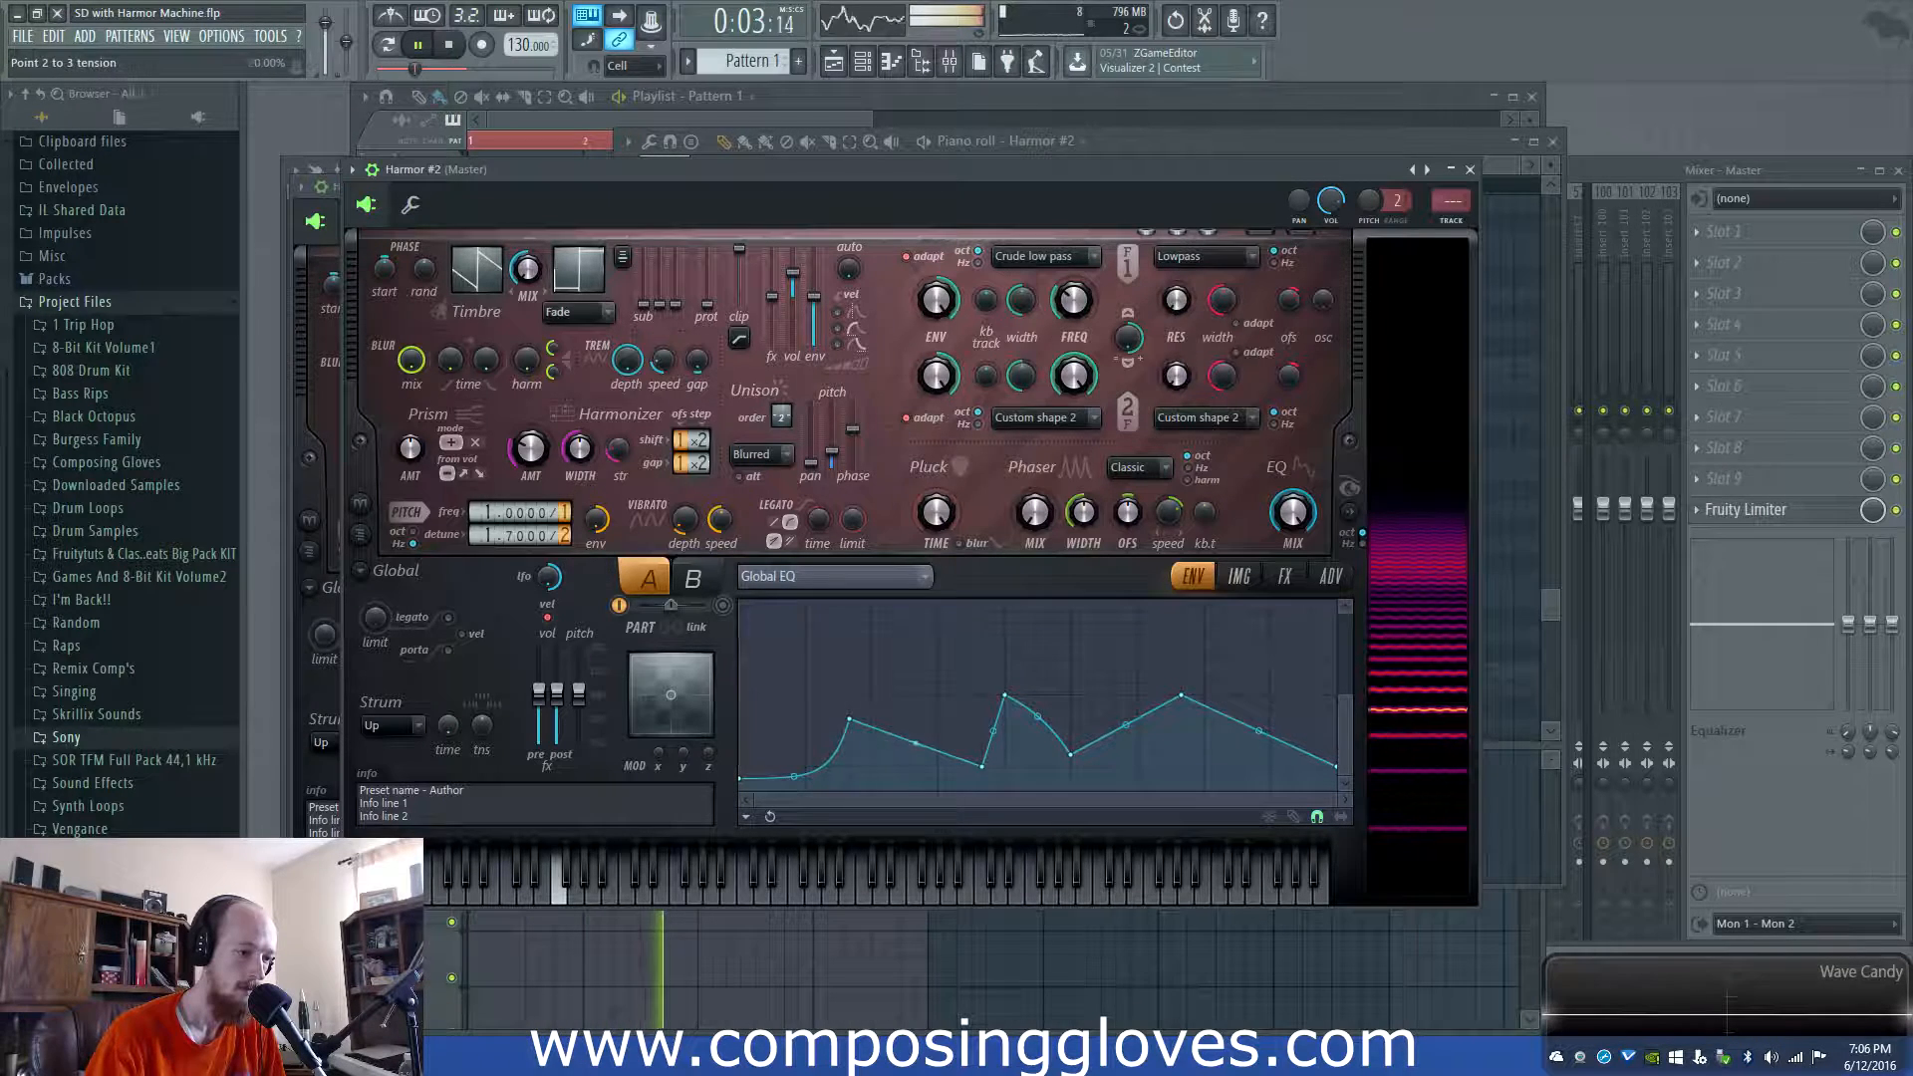
{"action": "left_click_drag", "start_coordinate": [911, 763], "coordinate": [851, 745]}
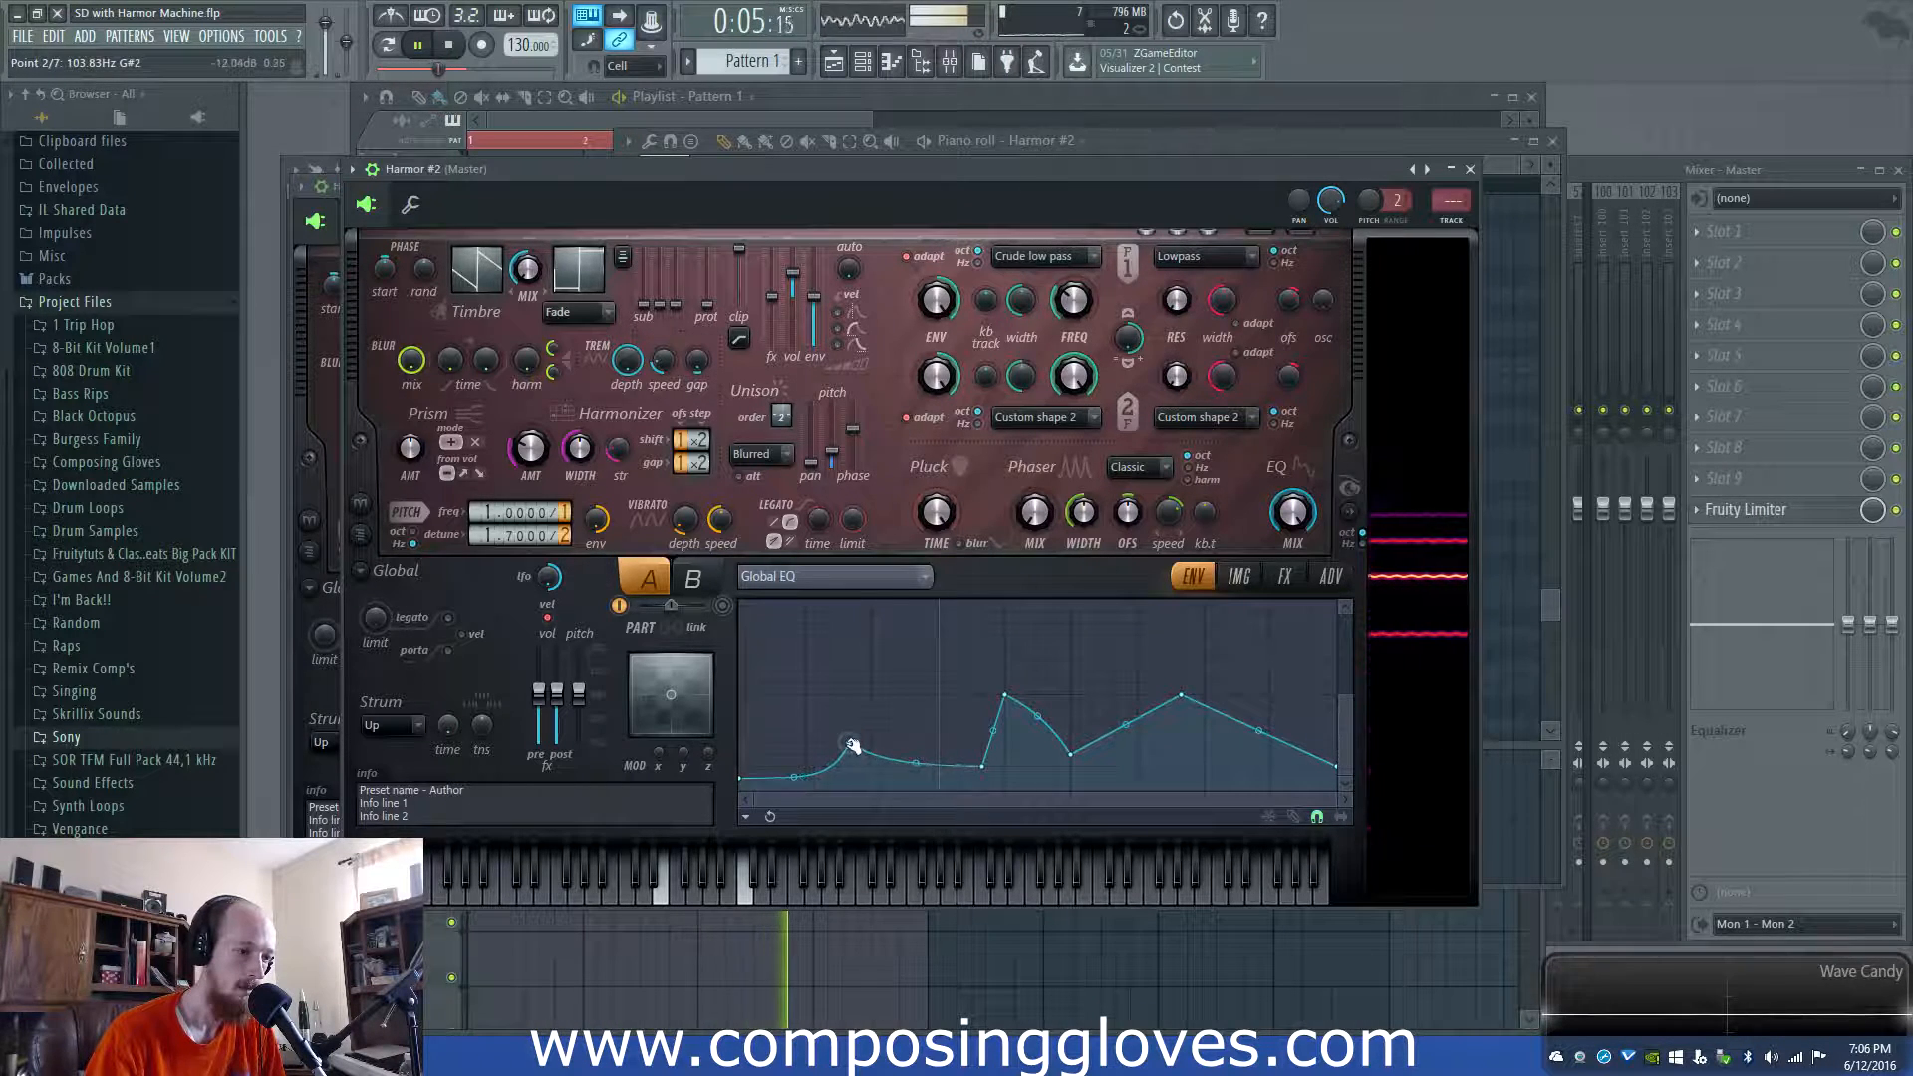
{"action": "left_click_drag", "start_coordinate": [1183, 696], "coordinate": [1186, 754]}
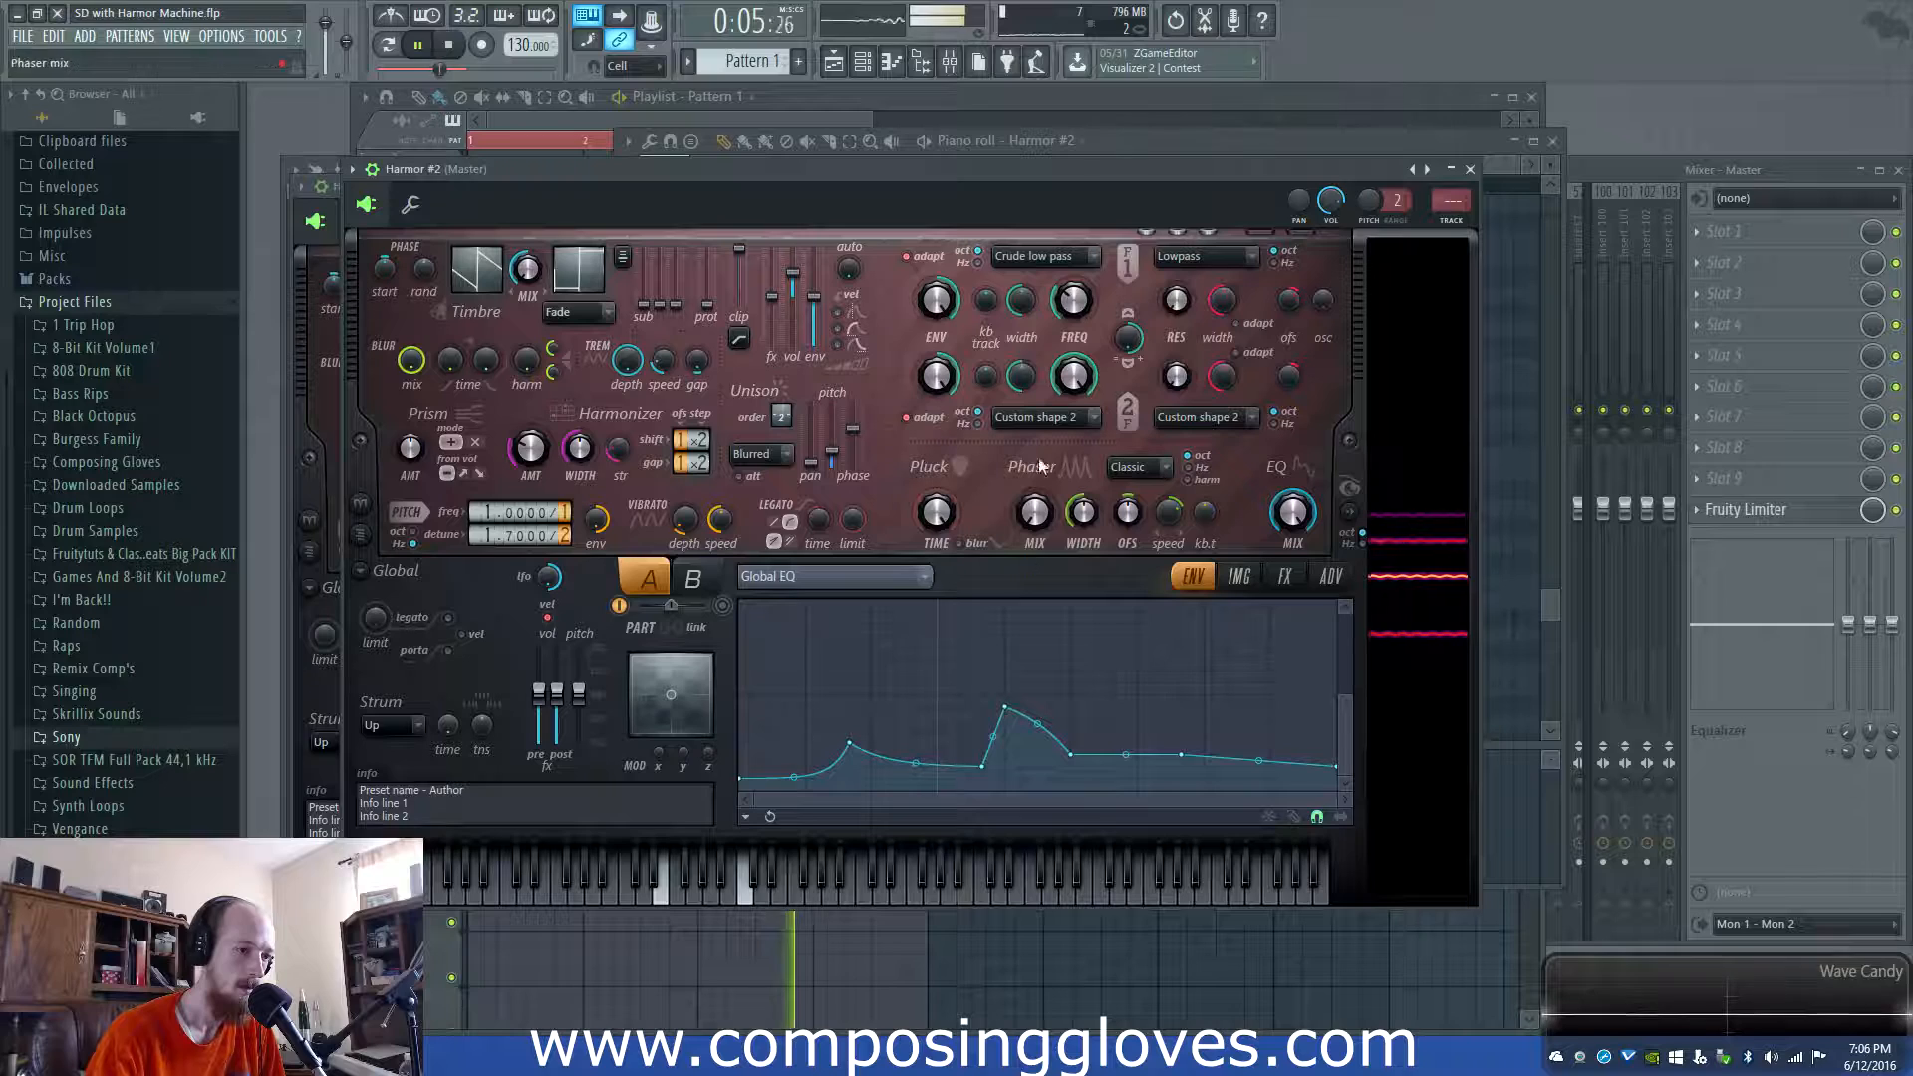
{"action": "mouse_move", "coordinate": [1036, 510]}
{"action": "left_mouse_down"}
{"action": "mouse_move", "coordinate": [1036, 460]}
{"action": "mouse_move", "coordinate": [1036, 476]}
{"action": "left_mouse_up"}
{"action": "key", "text": "space"}
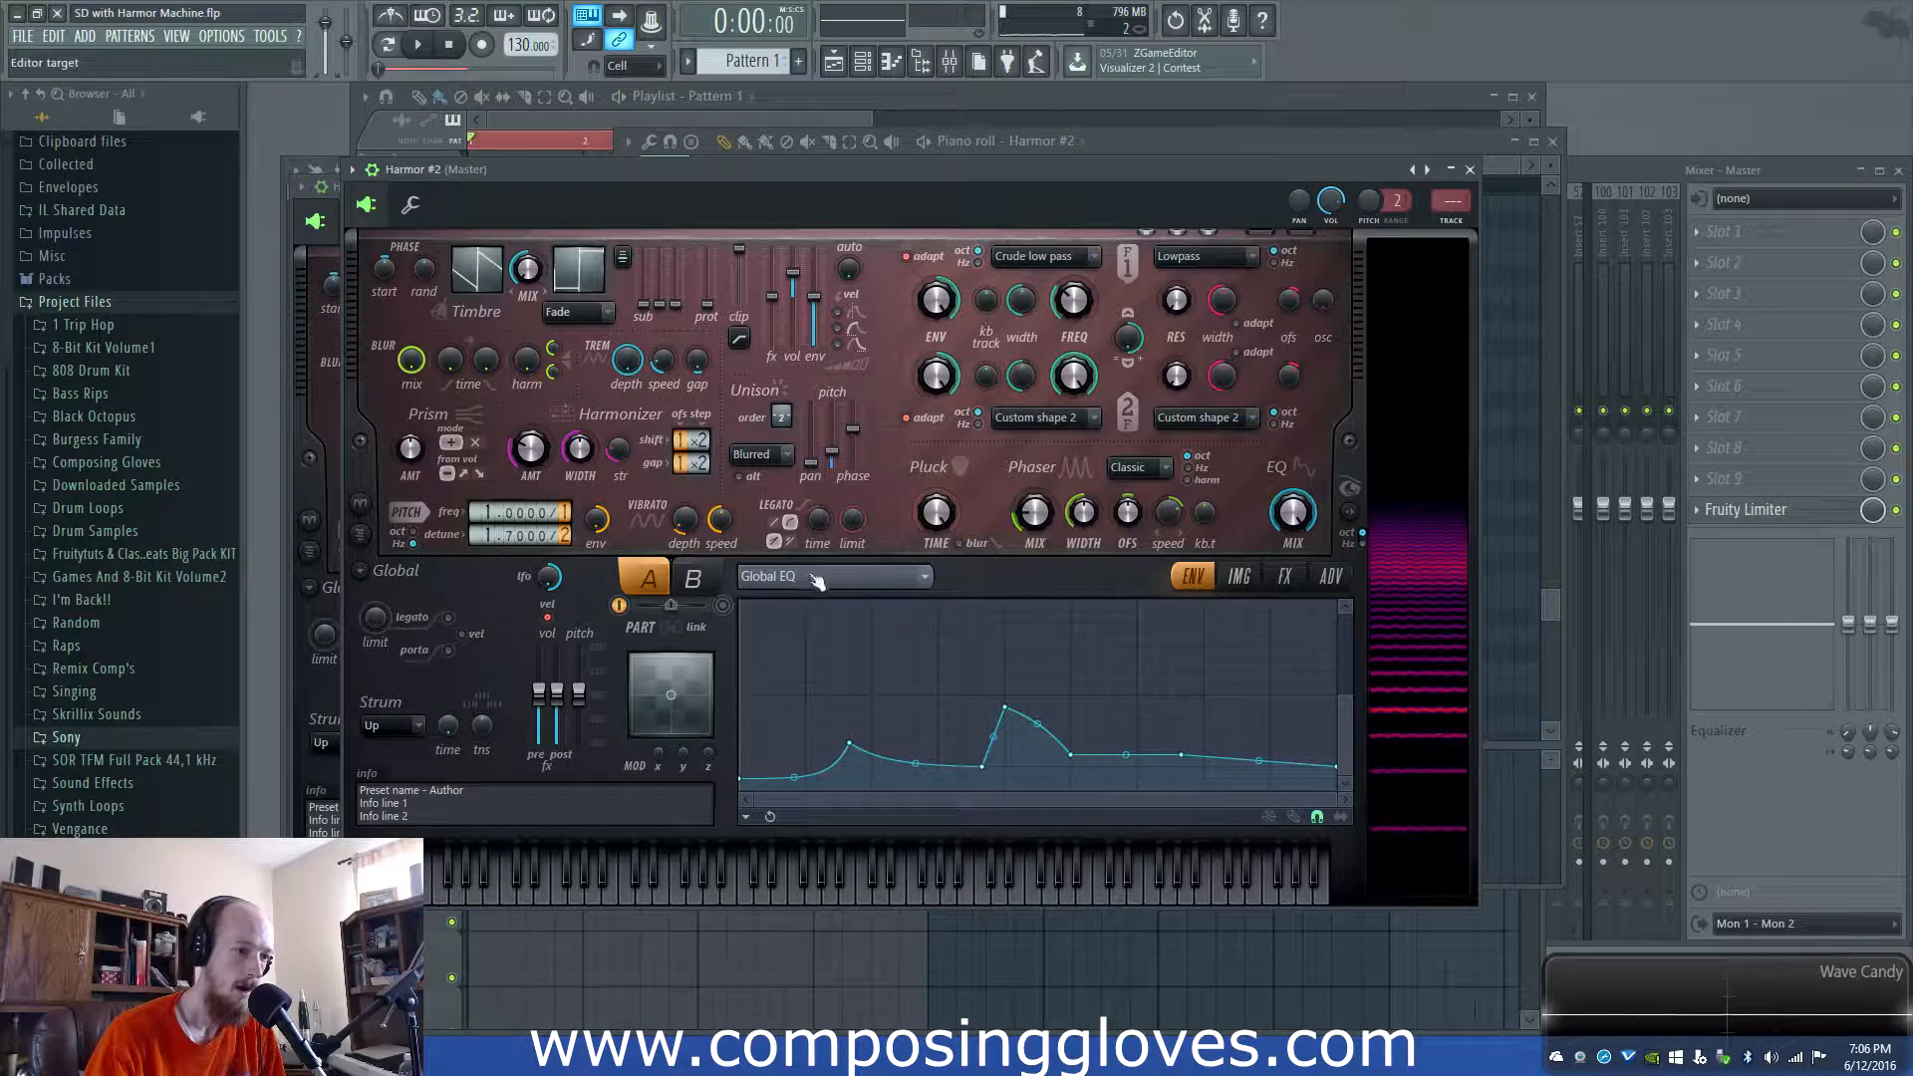
Switch Harmor #2's editor target to Volume, remove the envelope's attack time, and audition the result
{"action": "left_click", "coordinate": [835, 576]}
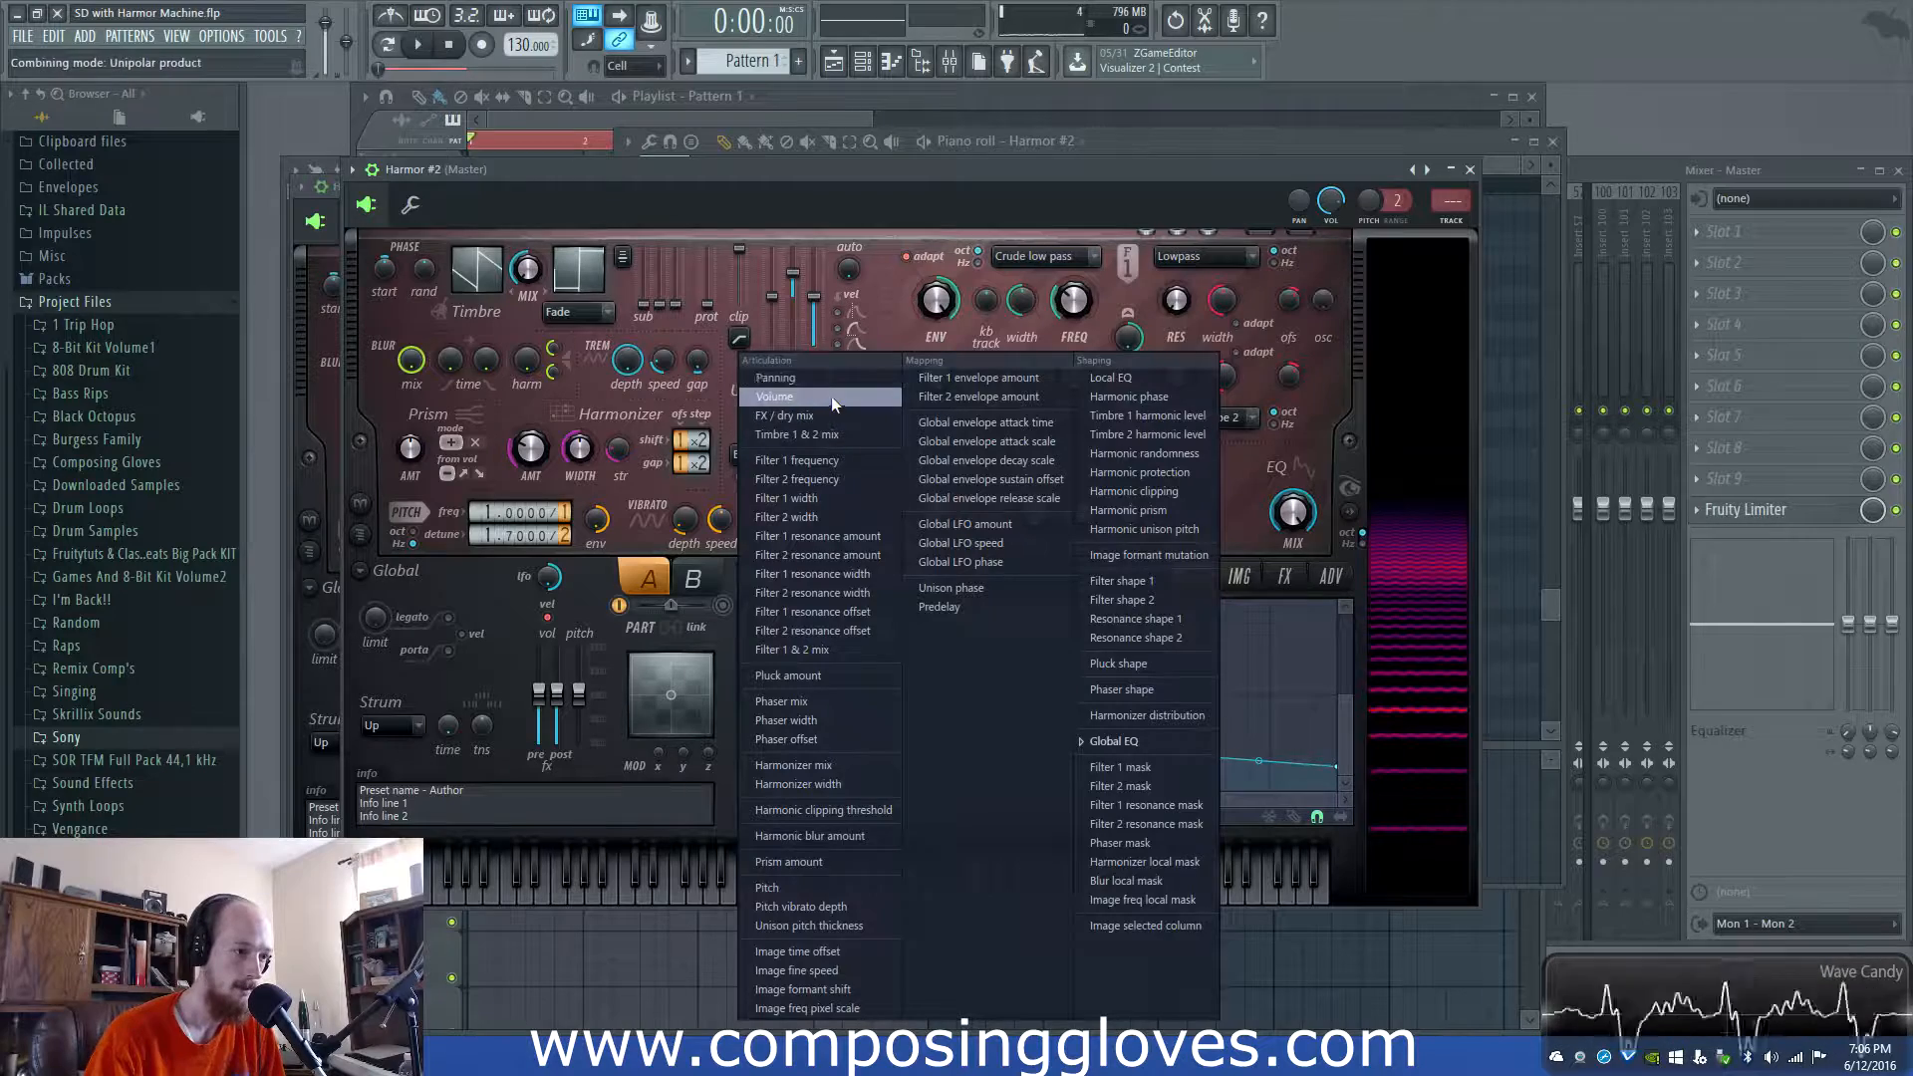
{"action": "left_click", "coordinate": [830, 397]}
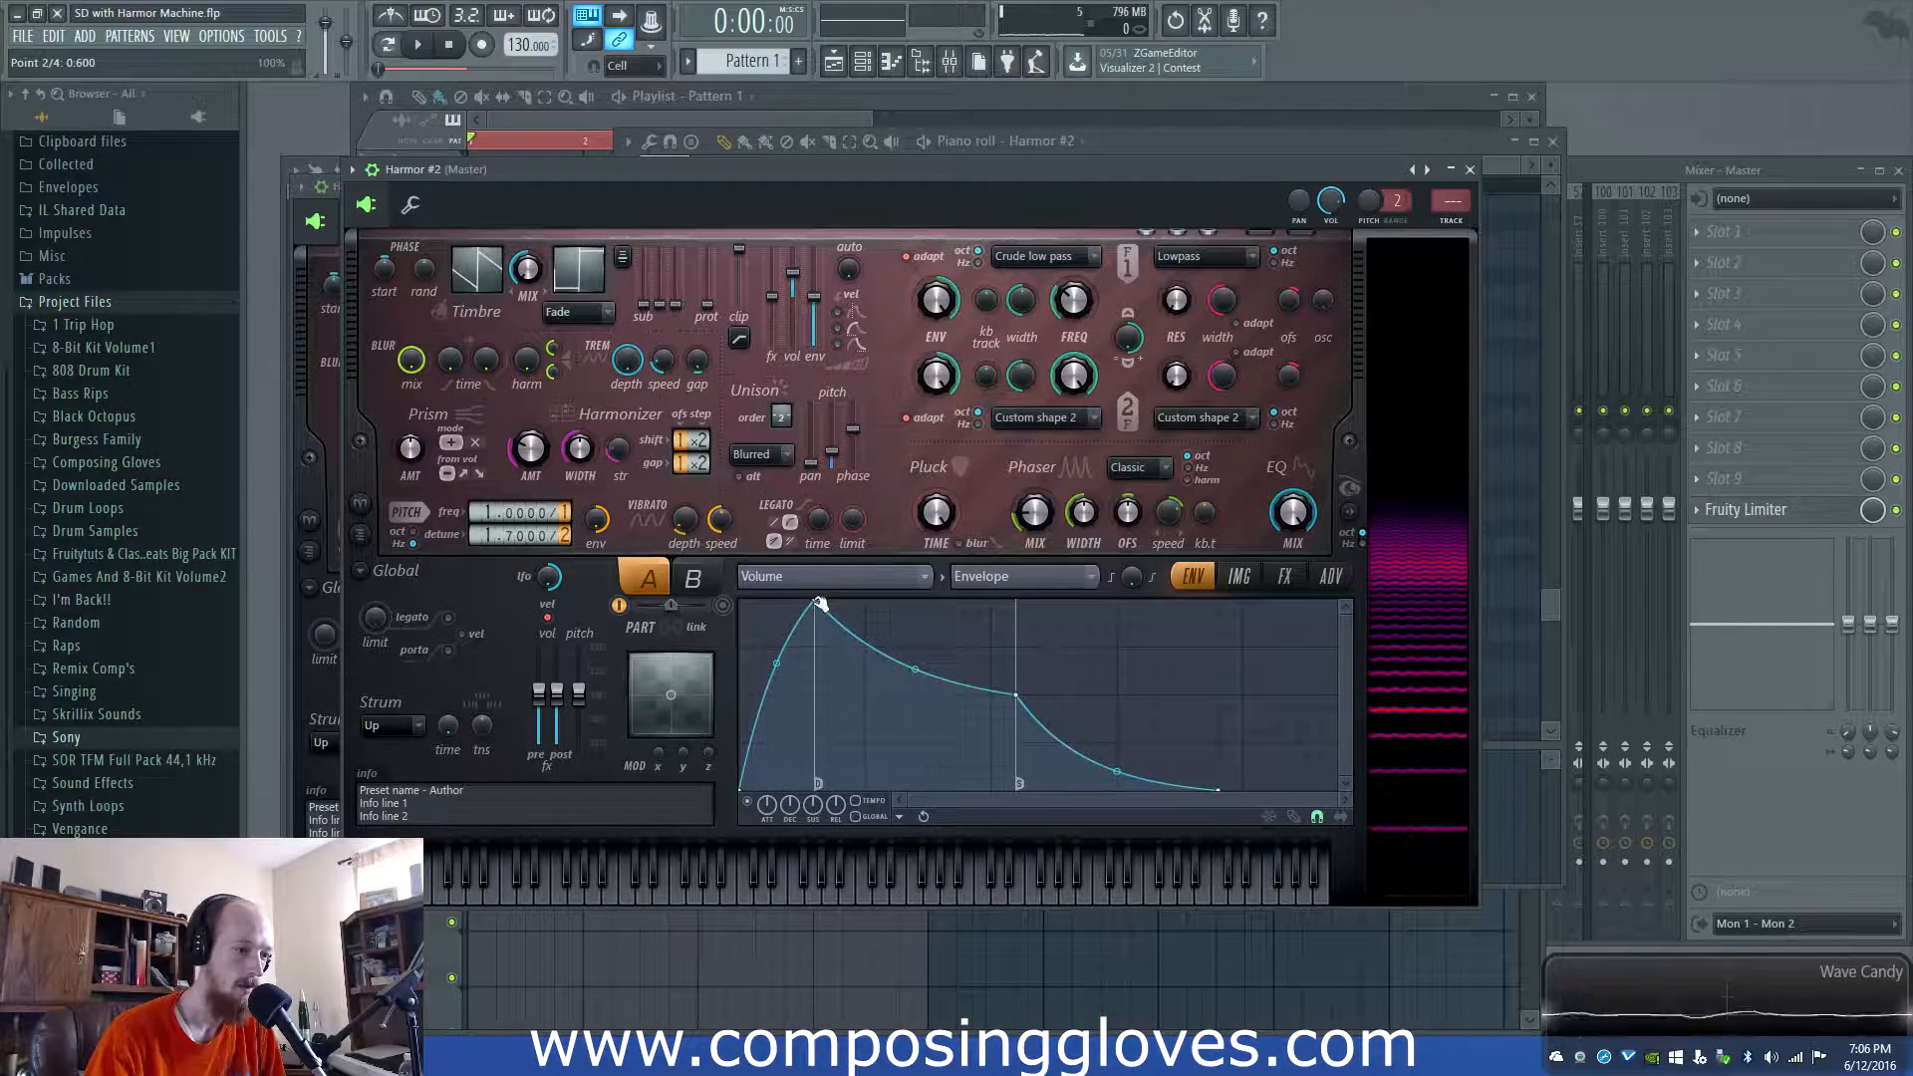
{"action": "left_click_drag", "start_coordinate": [814, 603], "coordinate": [725, 615]}
{"action": "key", "text": "space"}
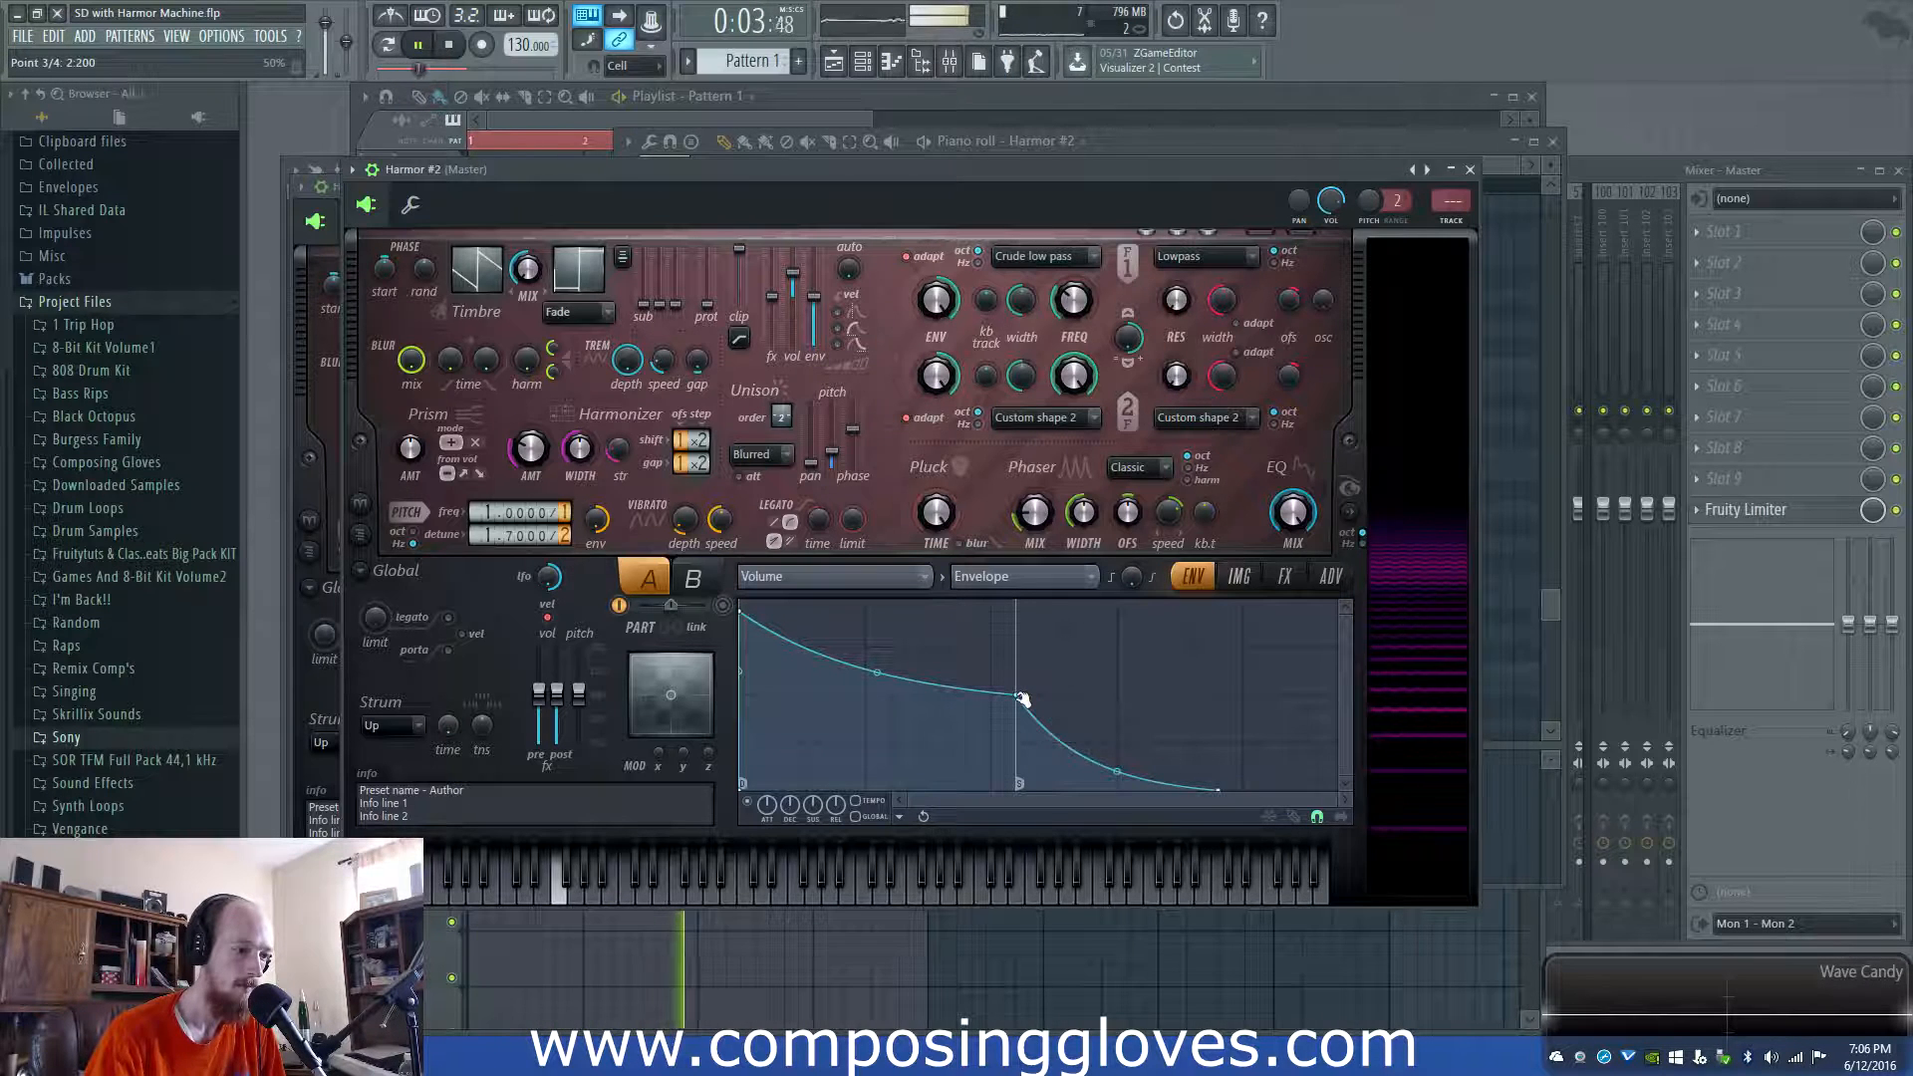
{"action": "key", "text": "space"}
{"action": "left_click", "coordinate": [1283, 575]}
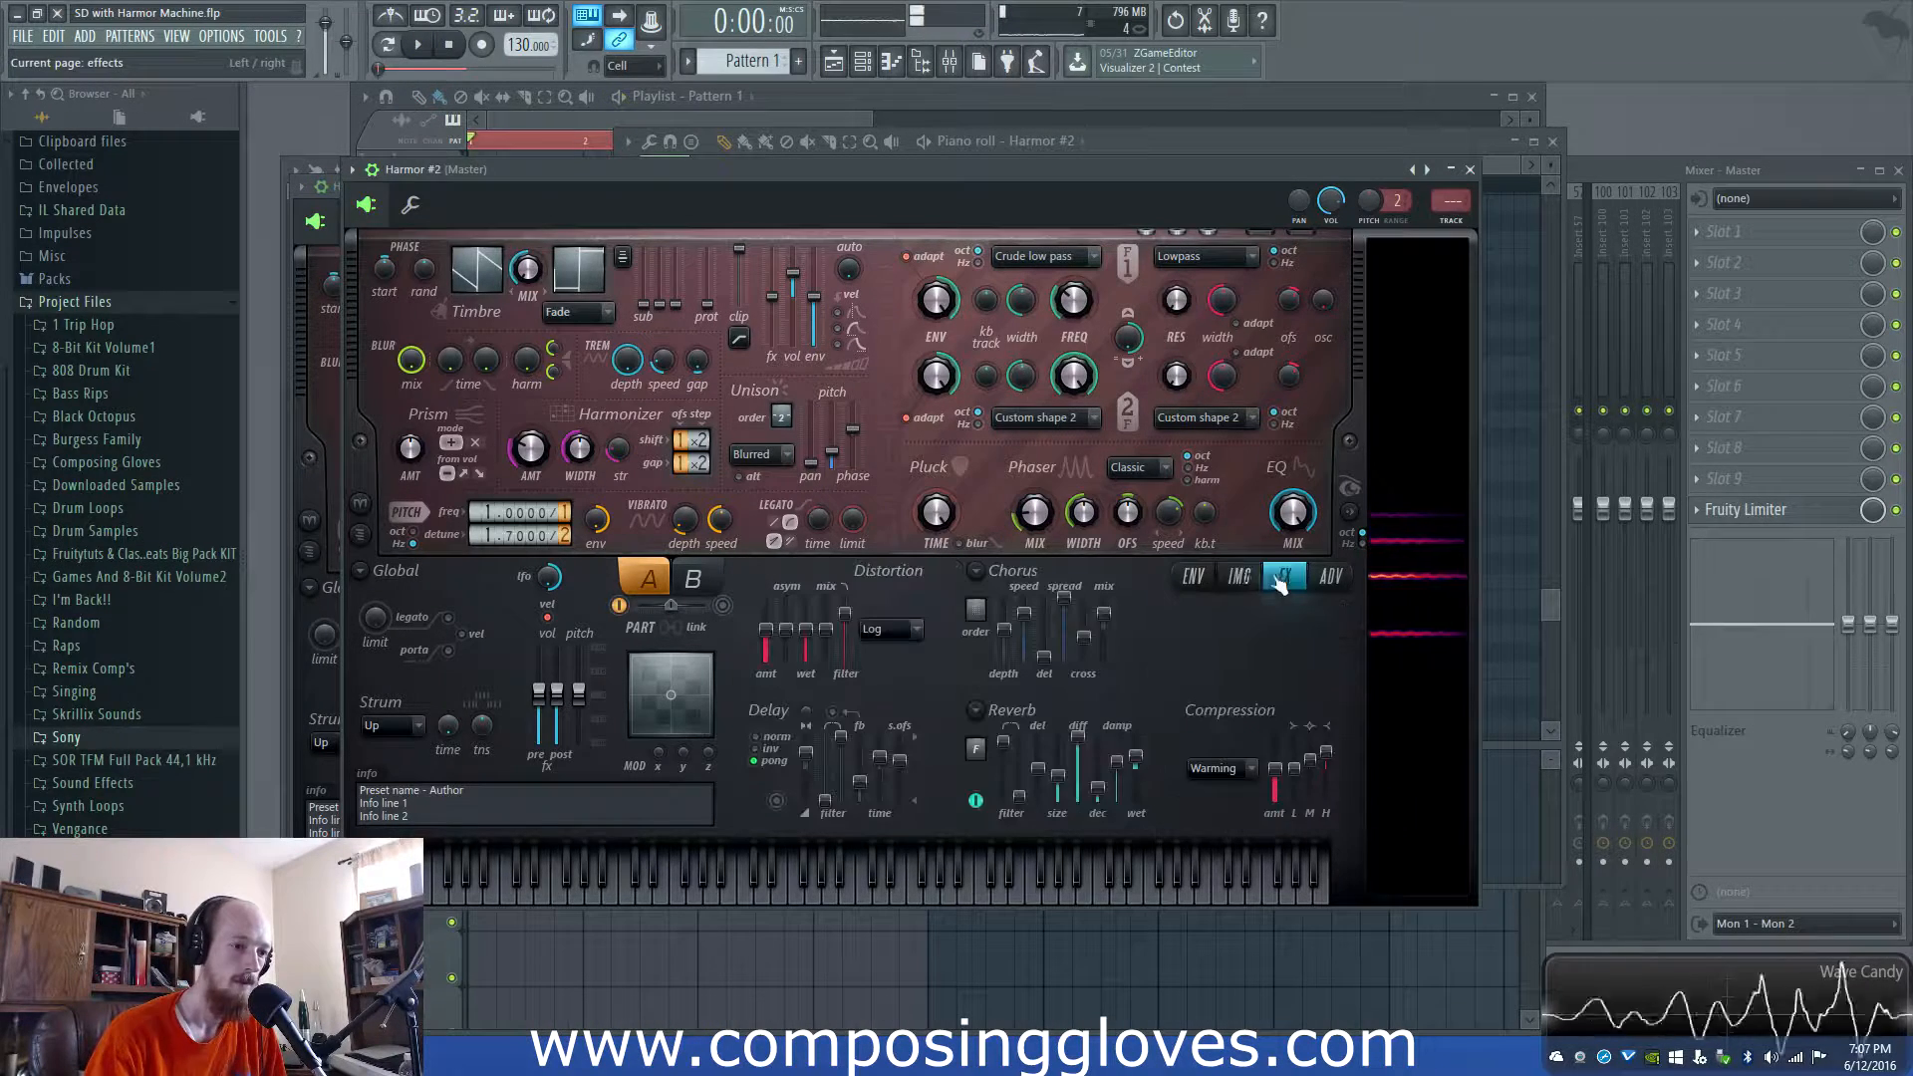
{"action": "left_click", "coordinate": [1222, 578]}
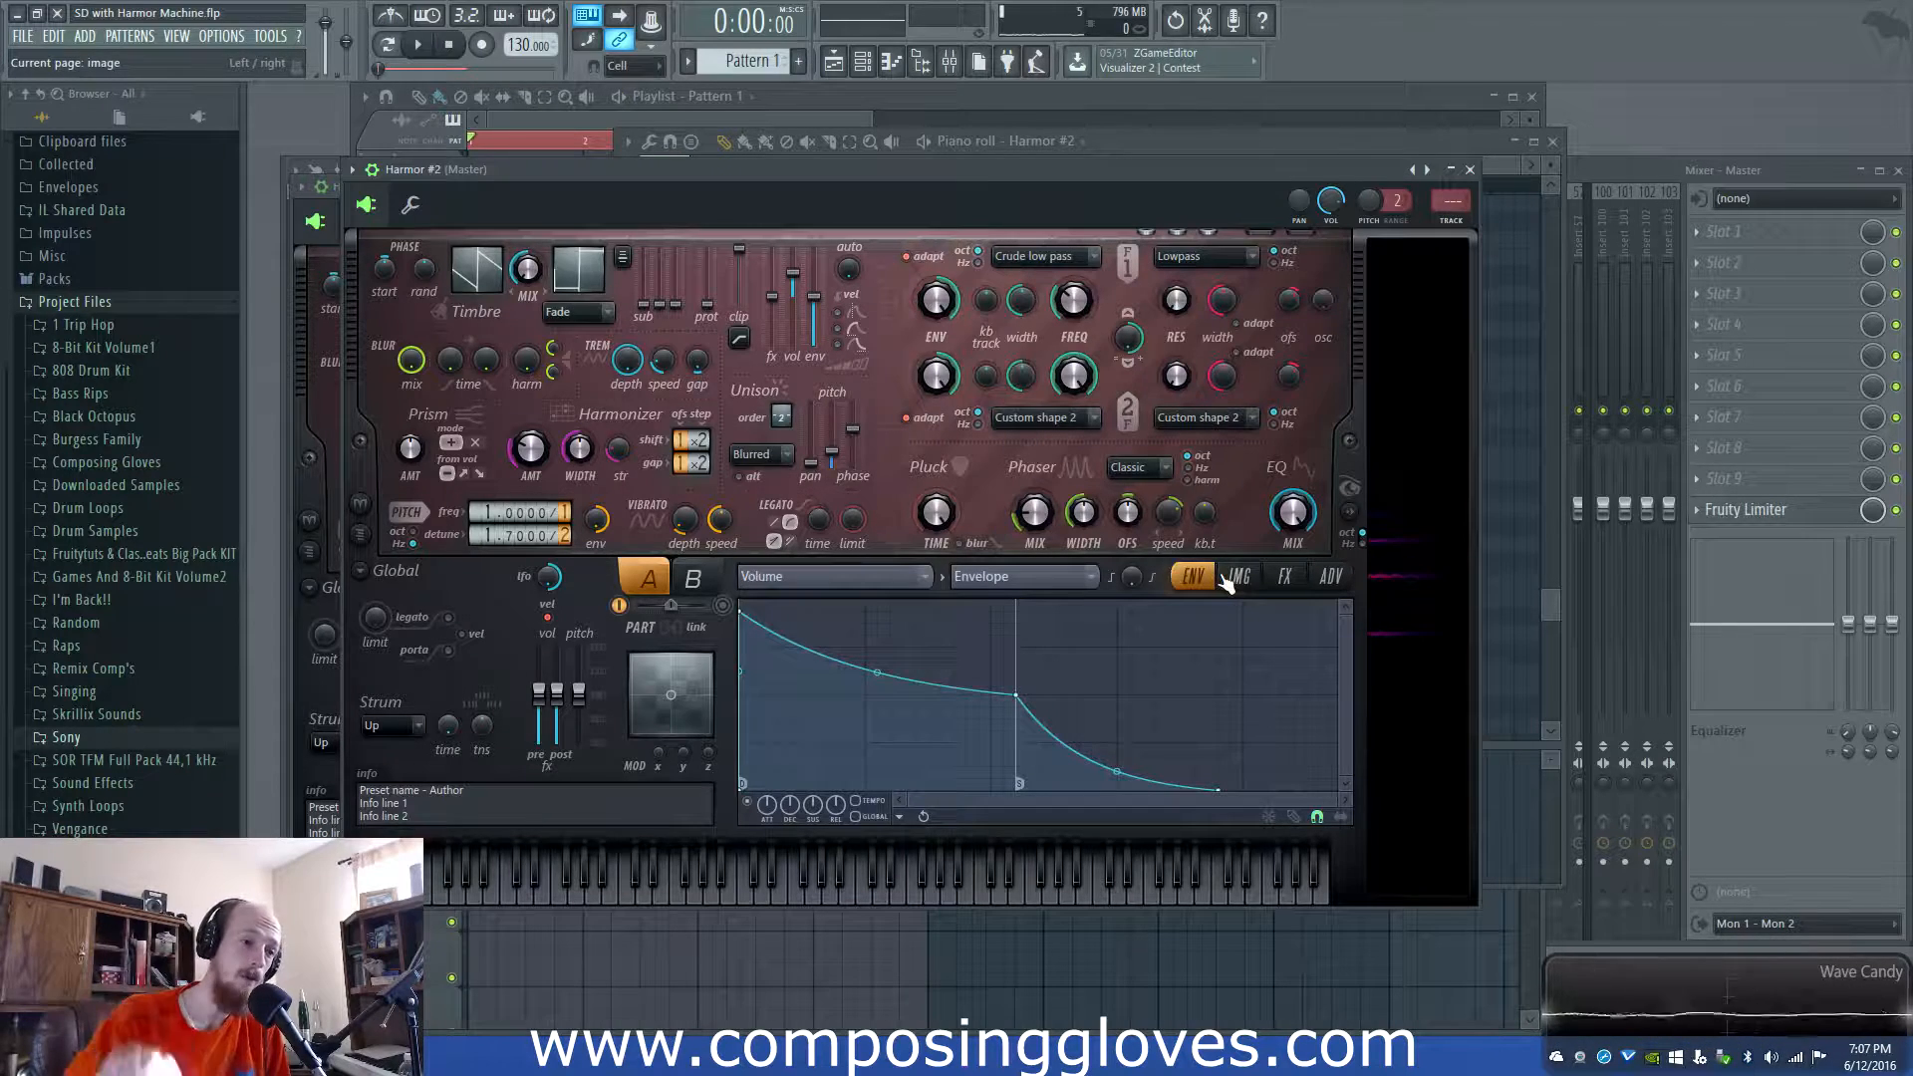
Raise the prism amount of Harmor #2 while repeatedly auditioning the pattern
{"action": "key", "text": "space"}
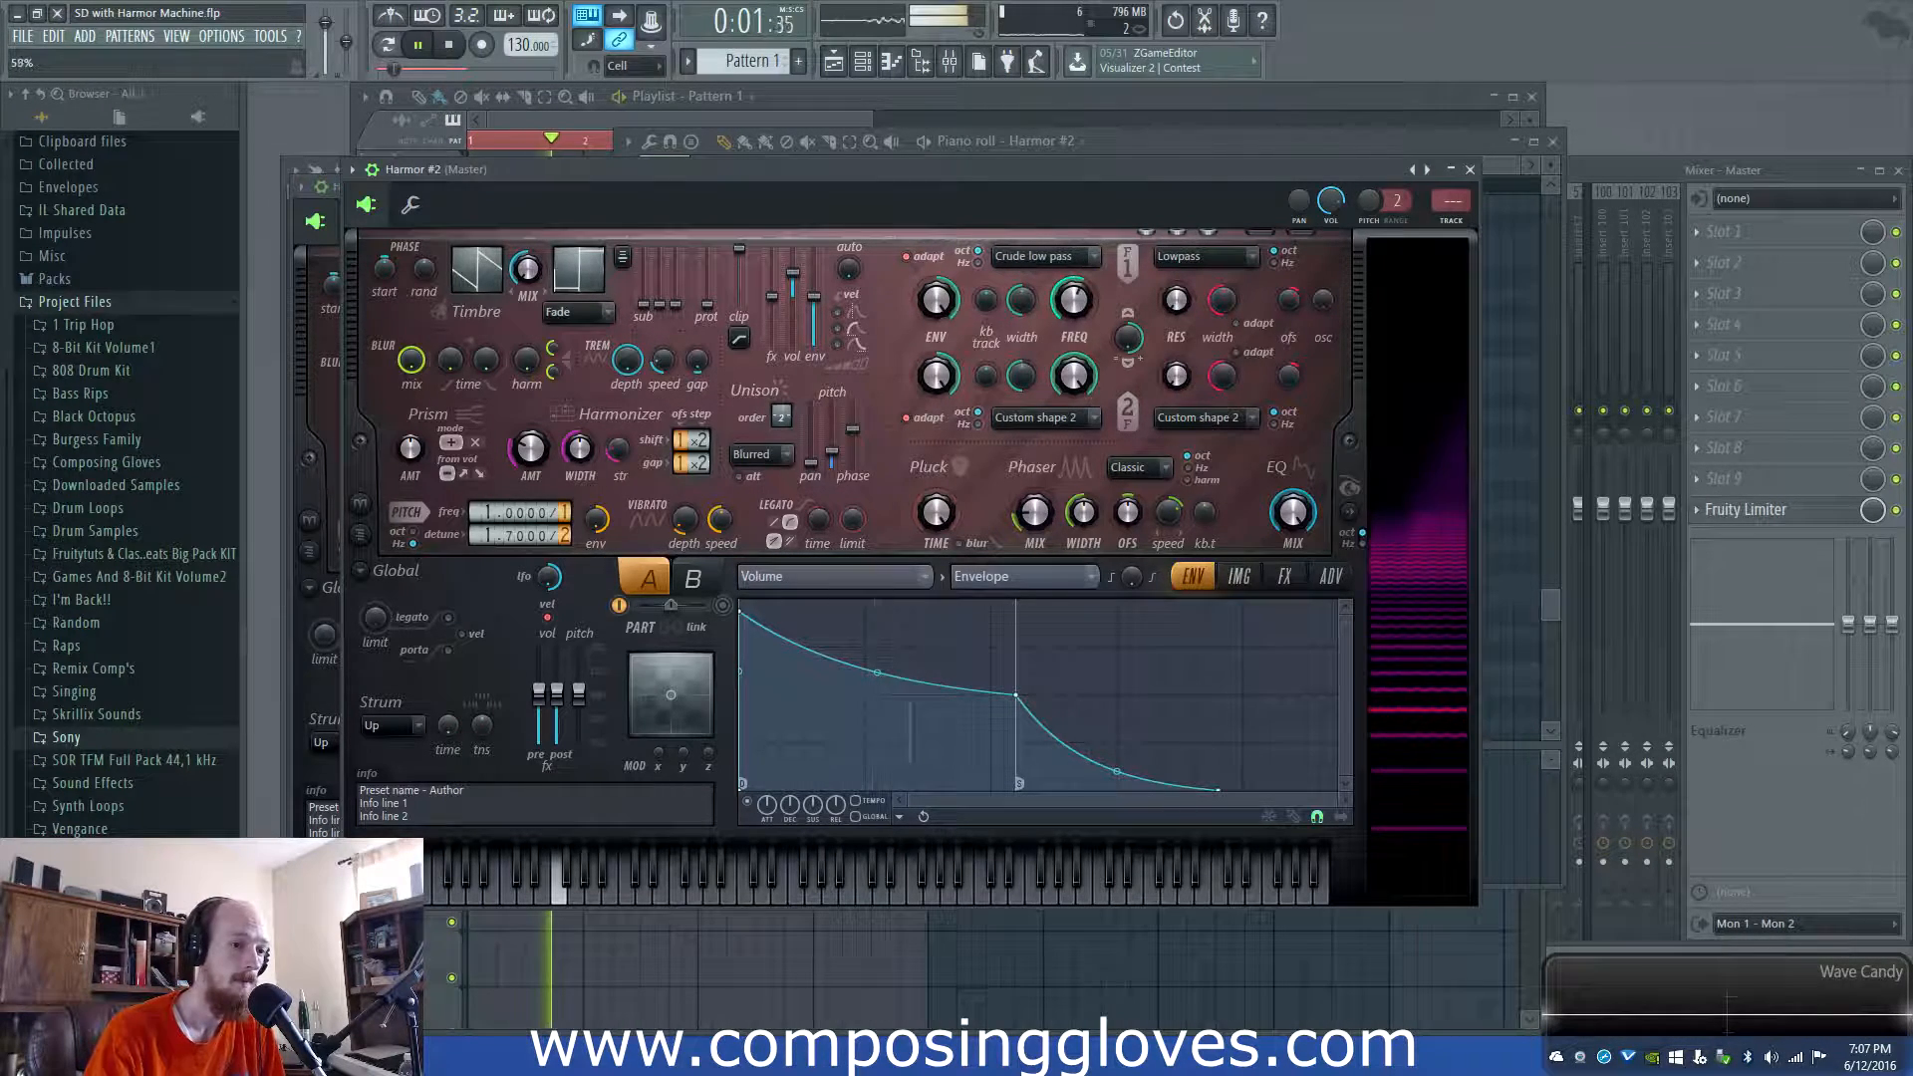
{"action": "key", "text": "space"}
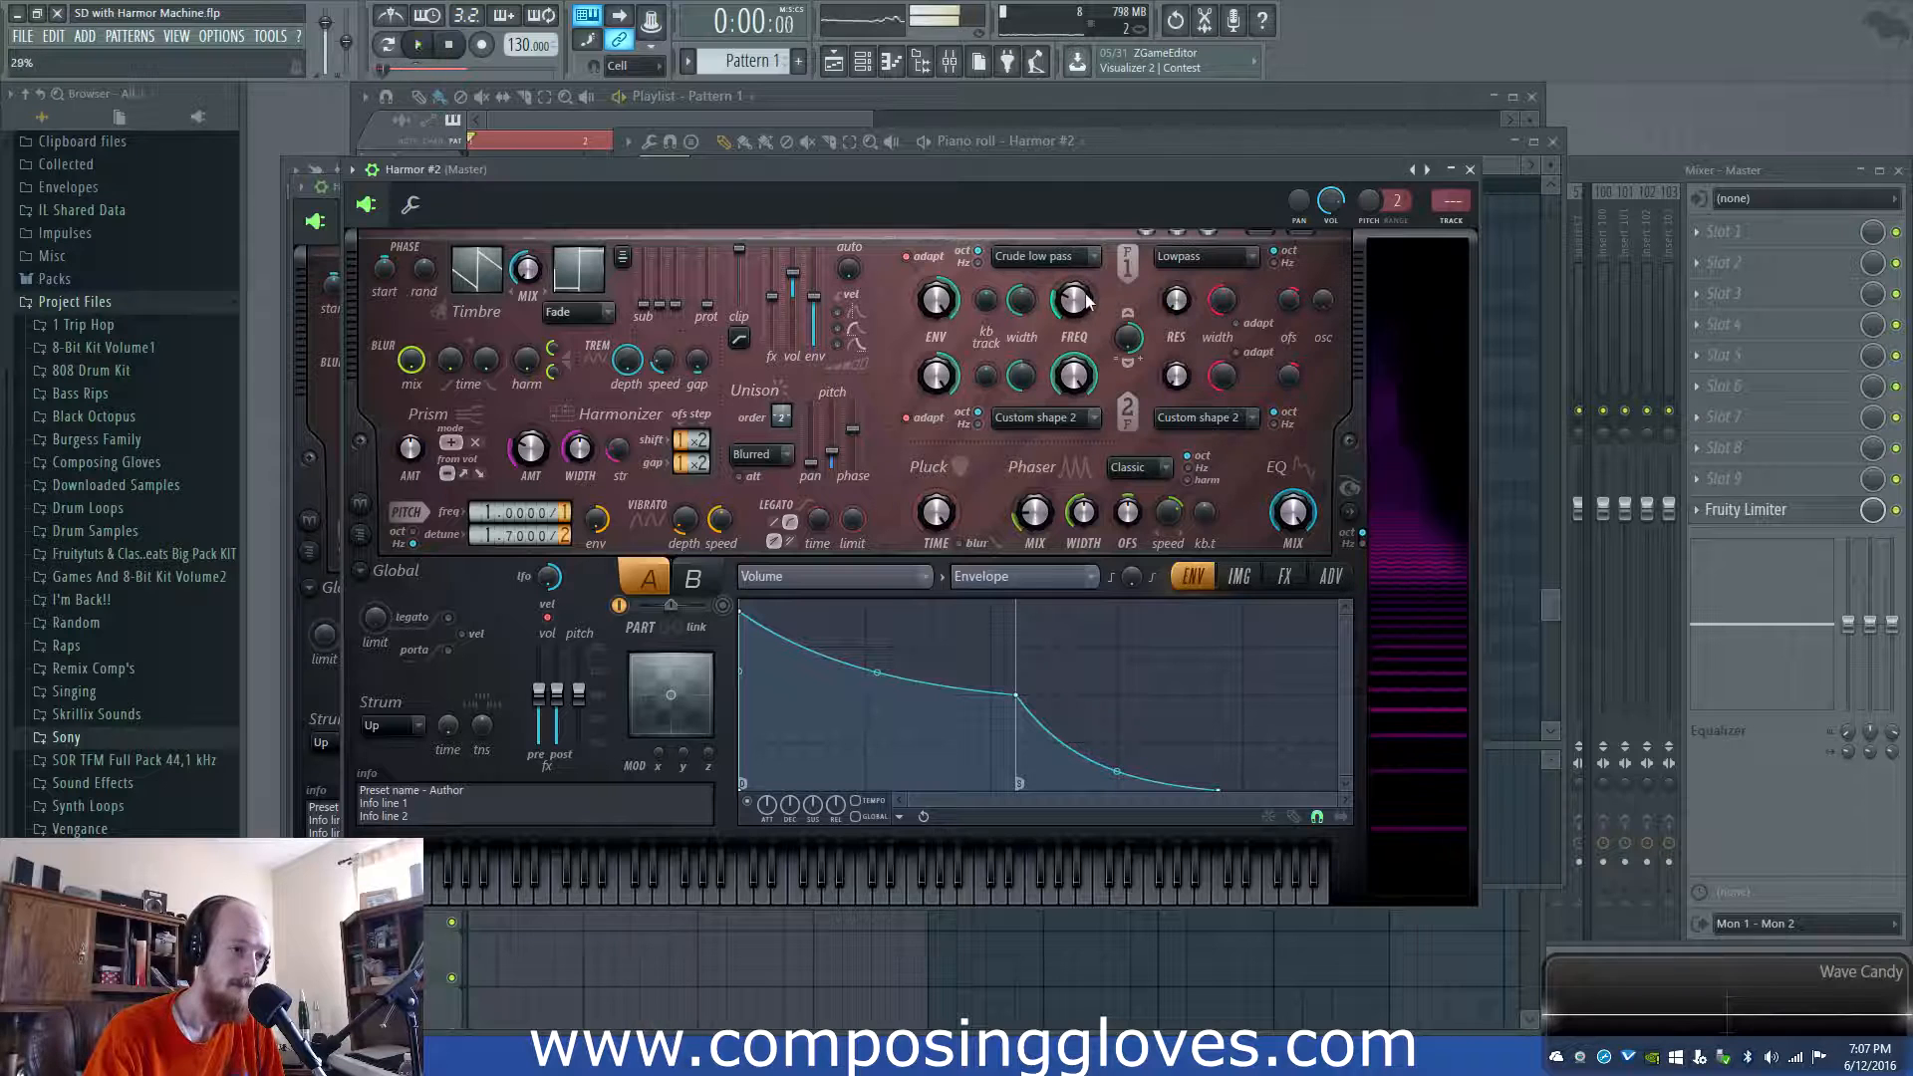
{"action": "key", "text": "space"}
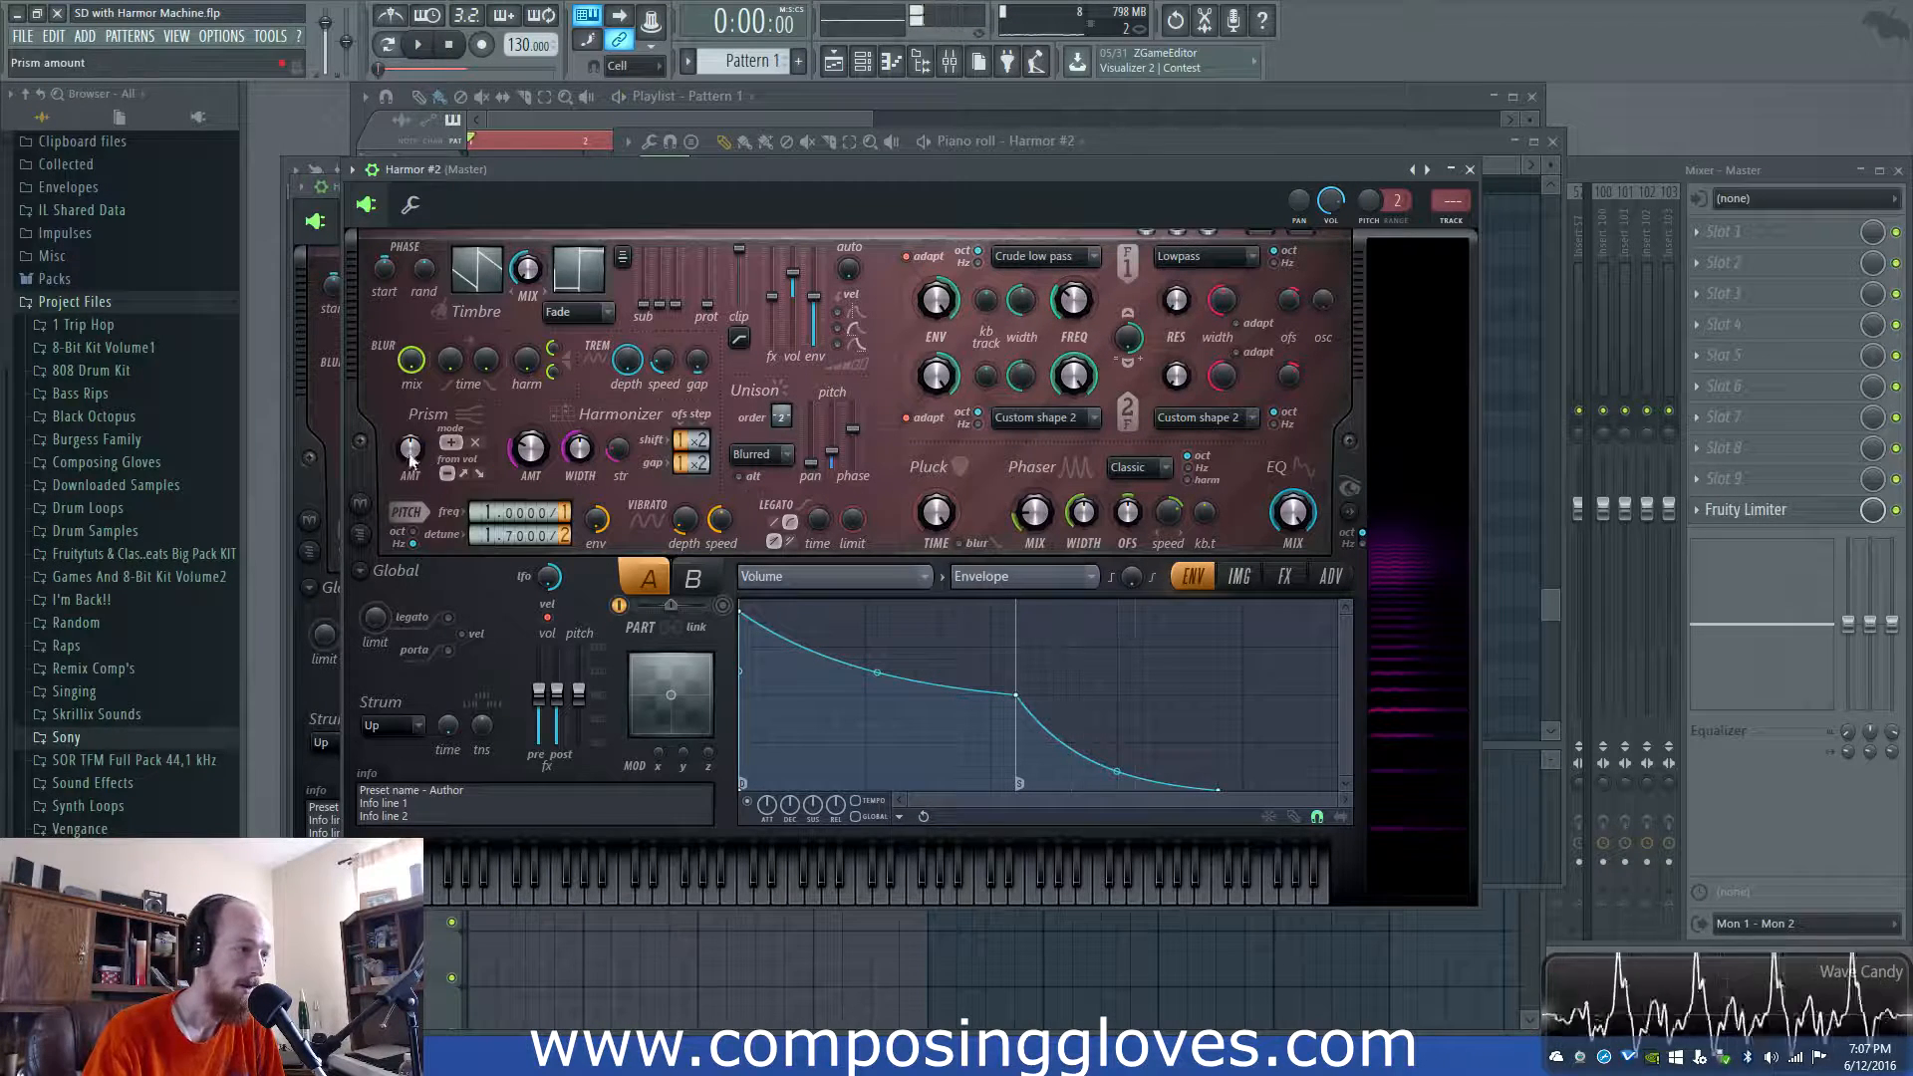
{"action": "key", "text": "space"}
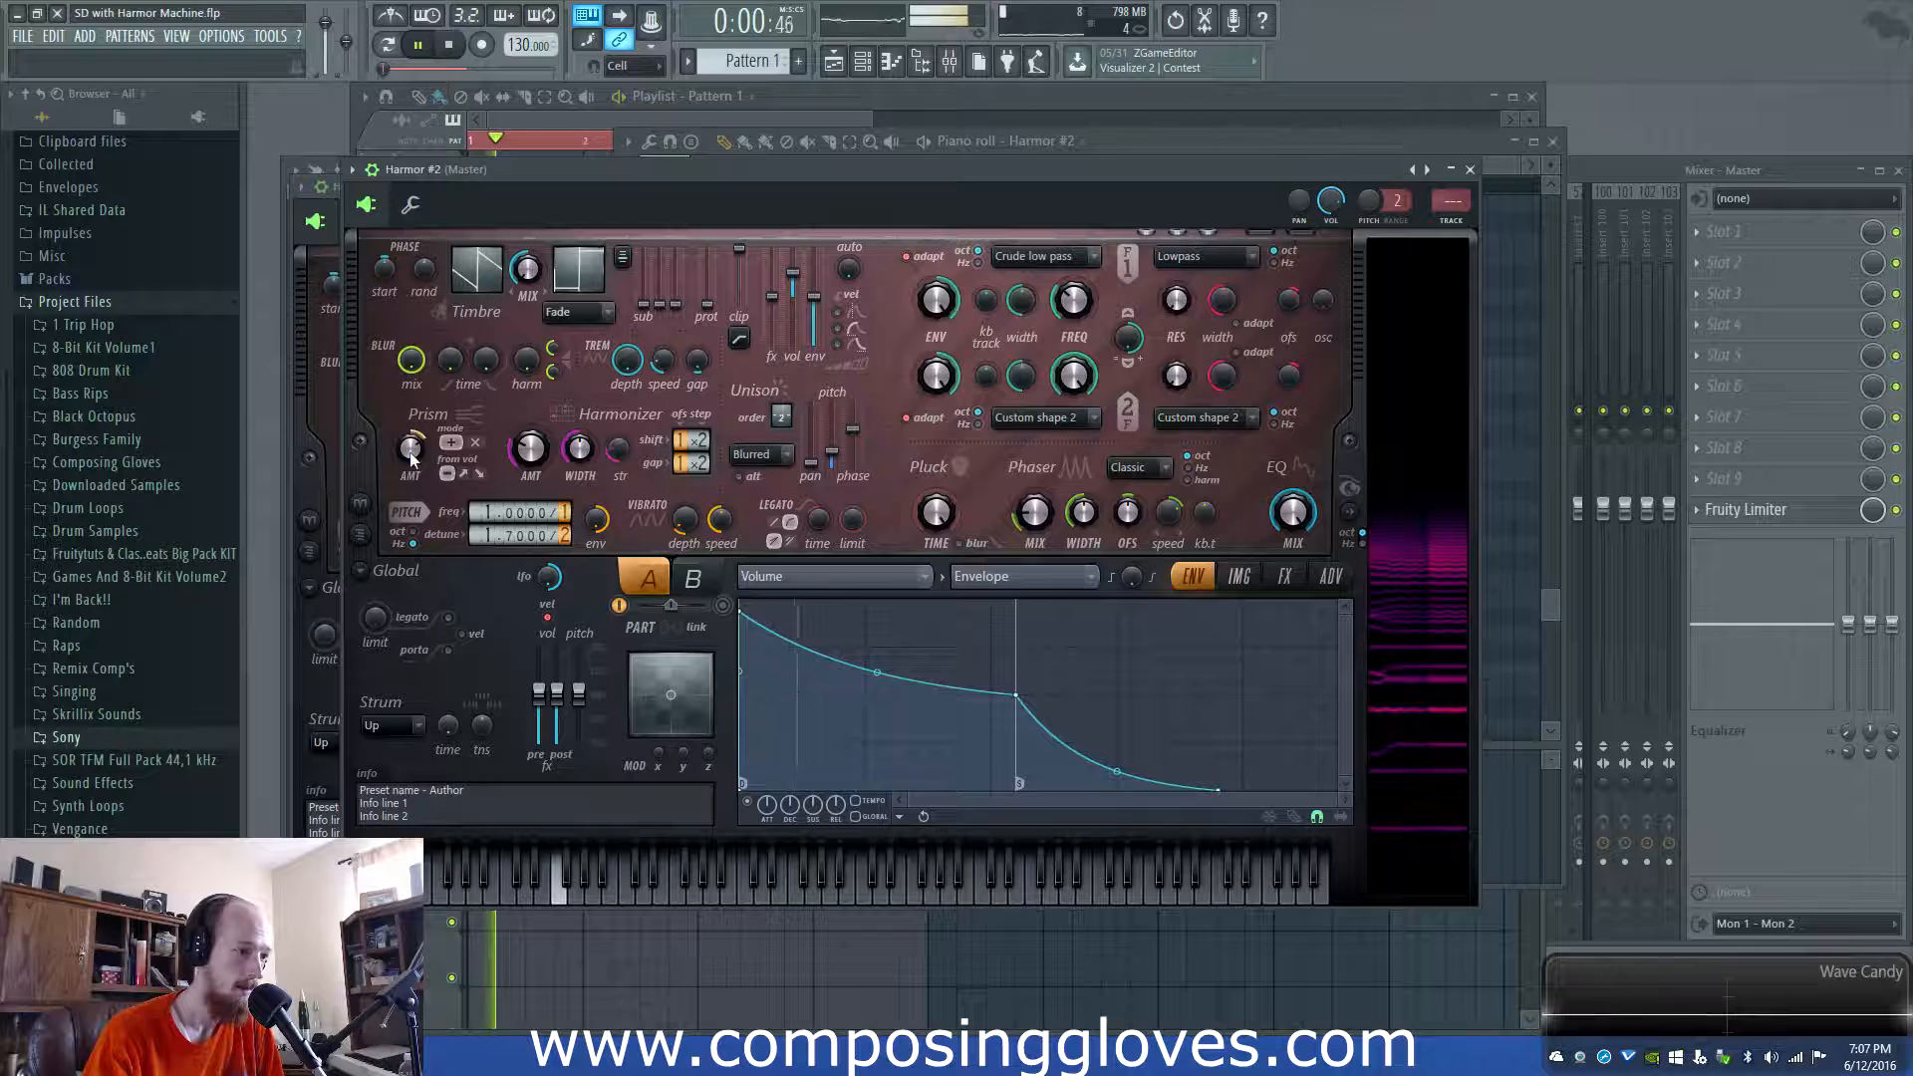
{"action": "left_click_drag", "start_coordinate": [832, 453], "coordinate": [832, 416]}
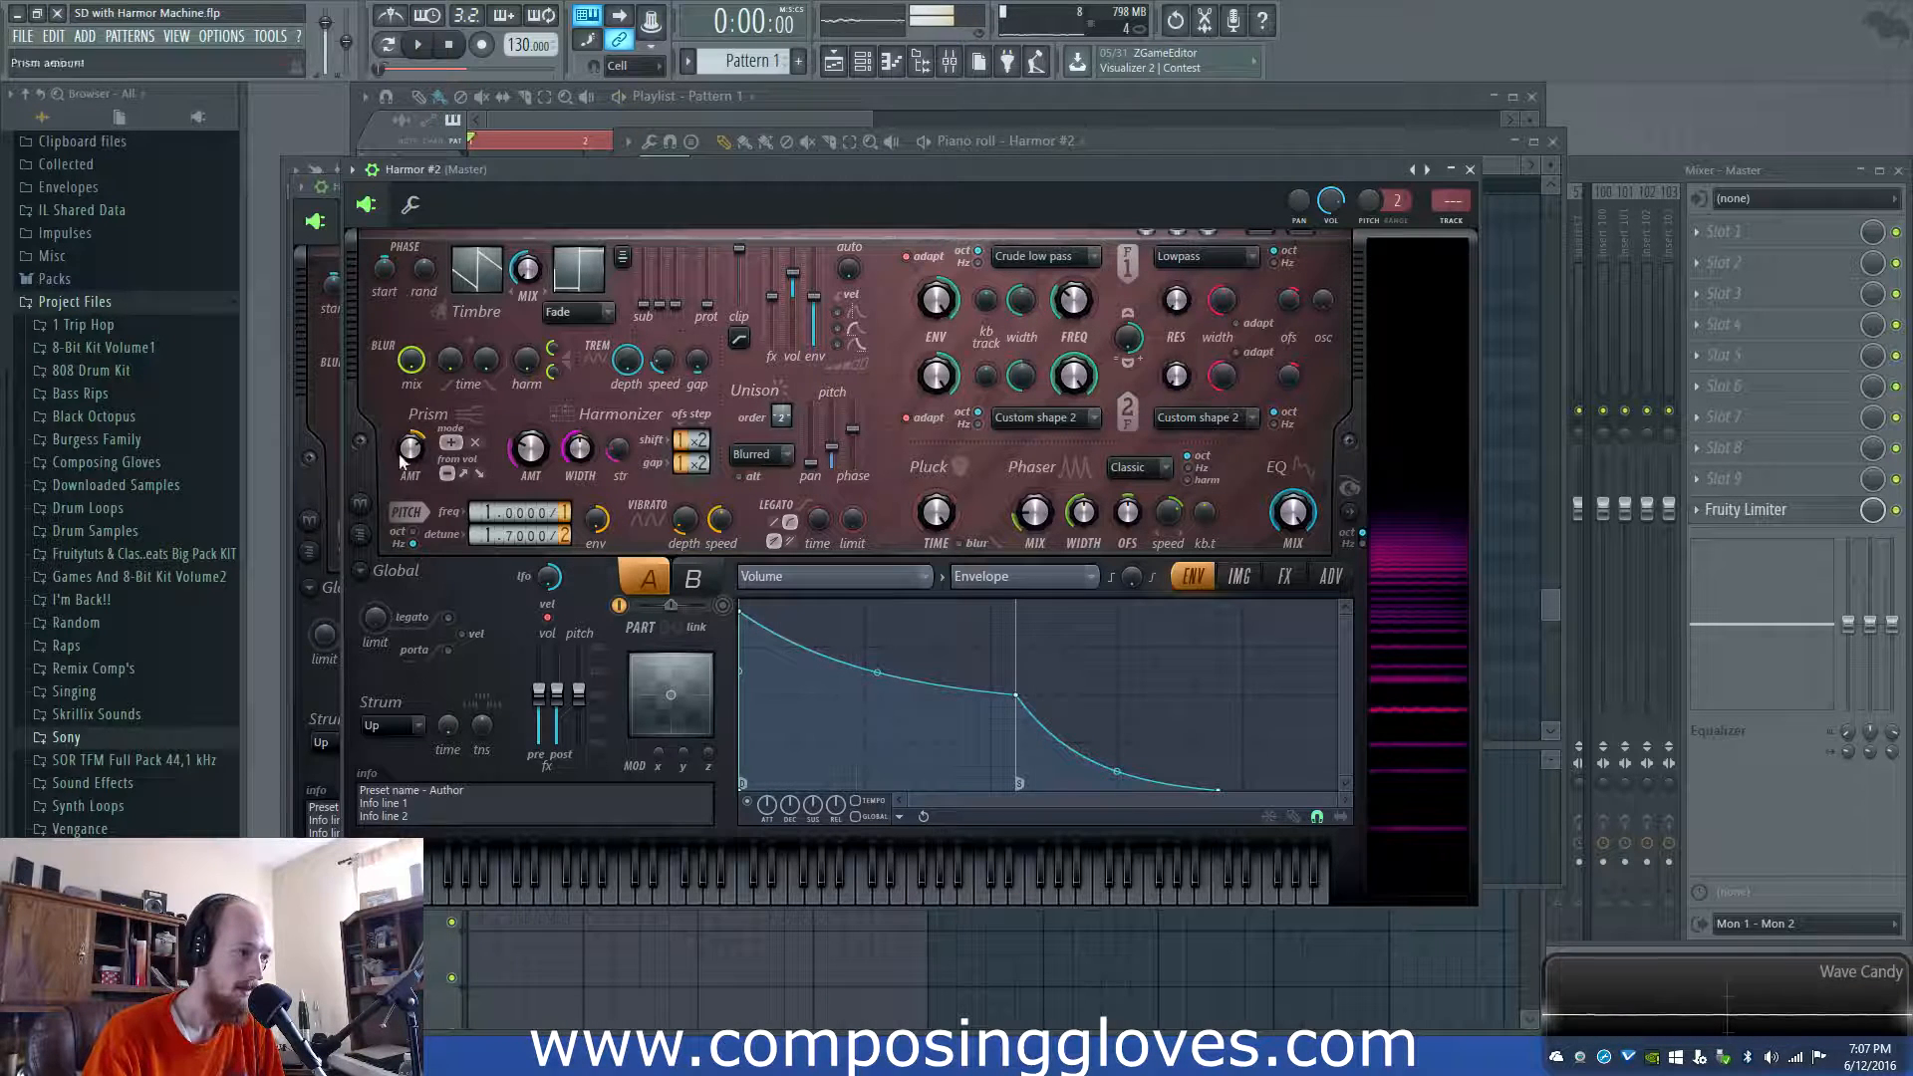
{"action": "key", "text": "space"}
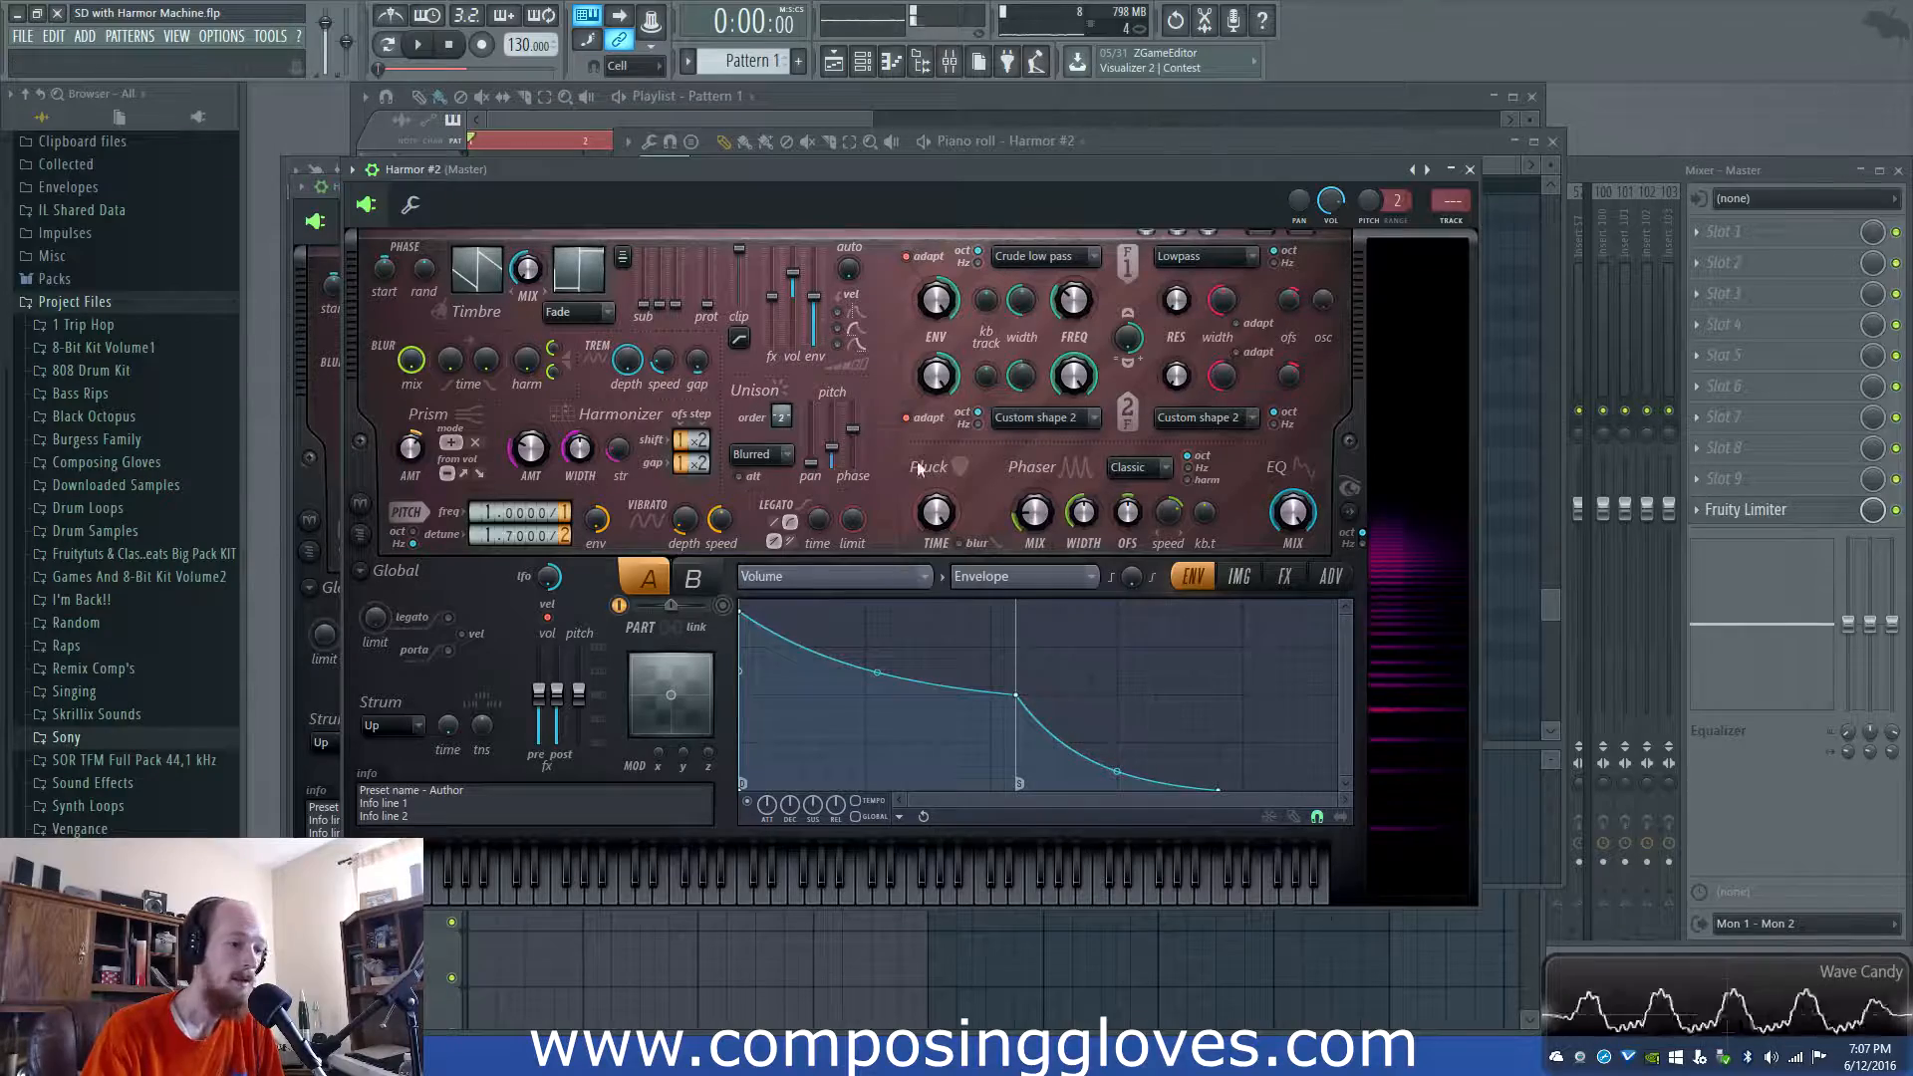
{"action": "left_click", "coordinate": [1284, 576]}
{"action": "left_click", "coordinate": [1241, 578]}
{"action": "left_click", "coordinate": [1194, 580]}
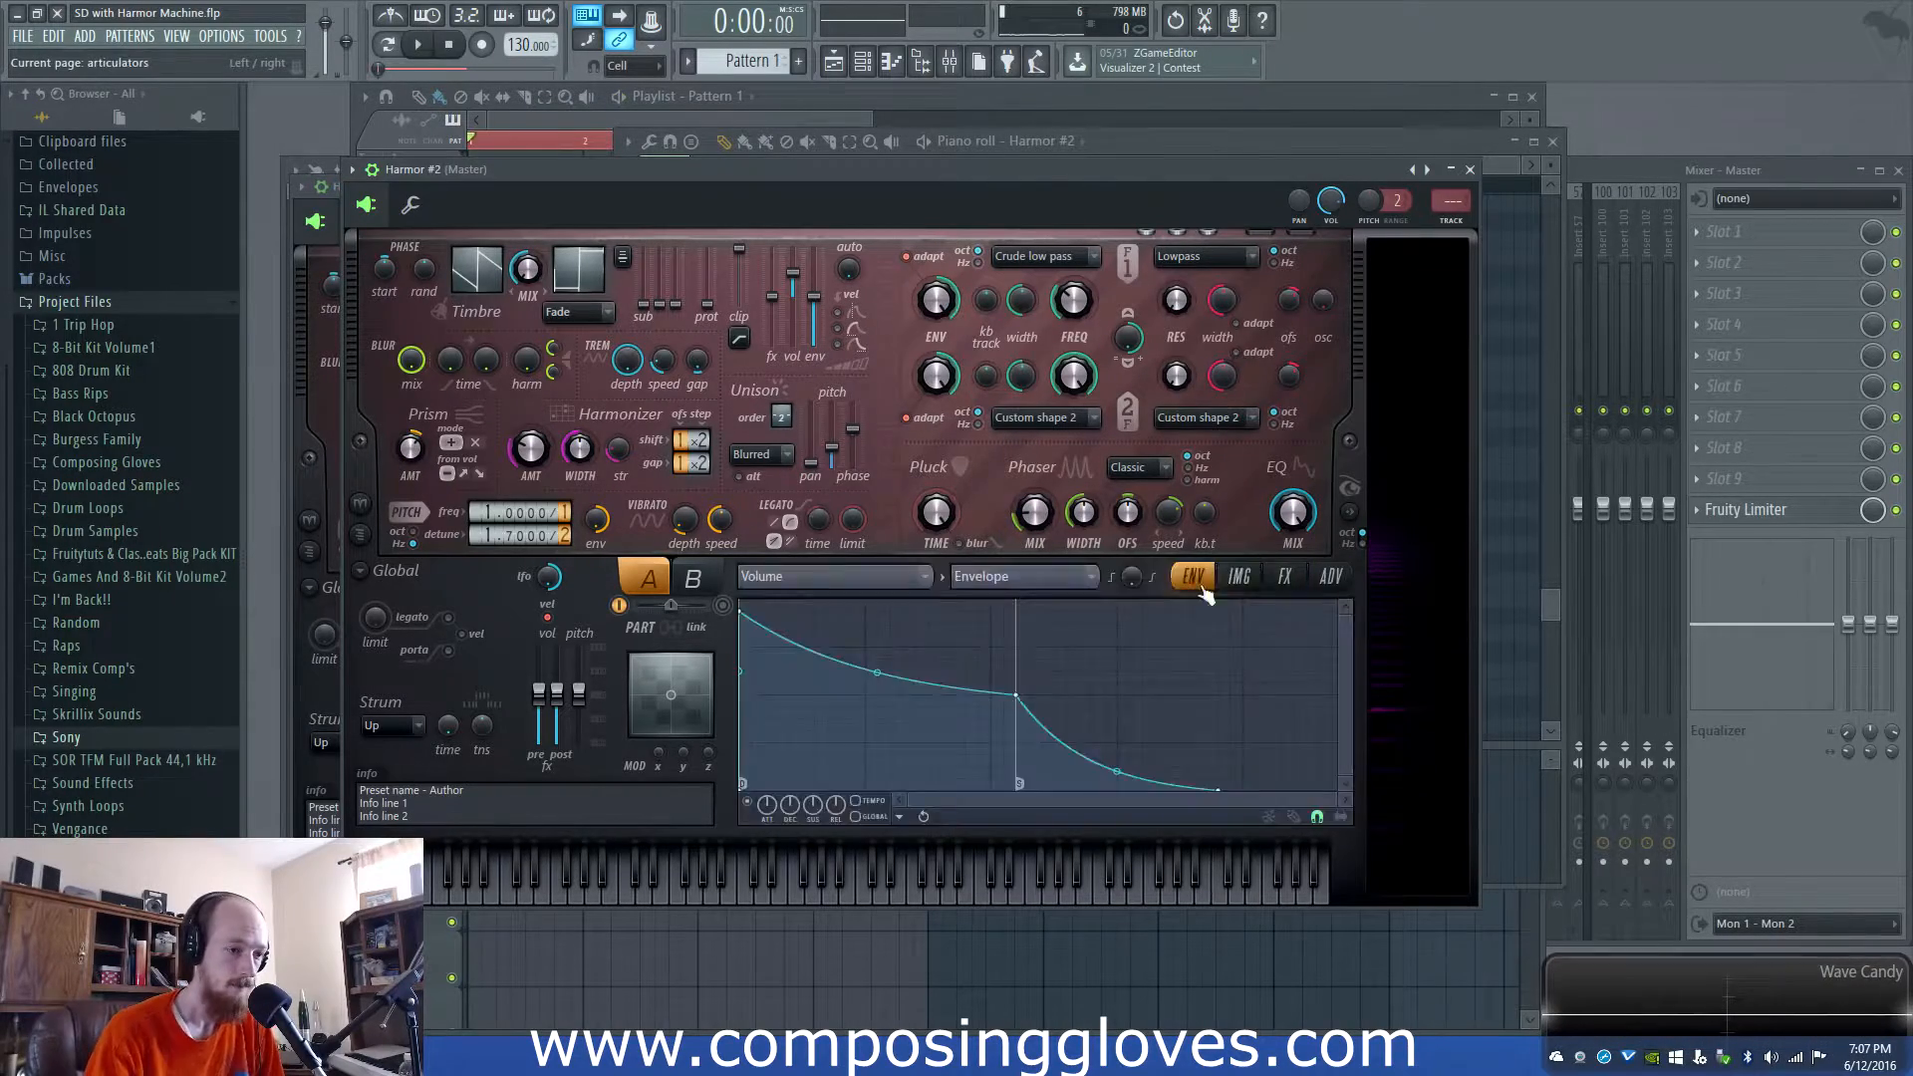
{"action": "left_click", "coordinate": [1284, 578]}
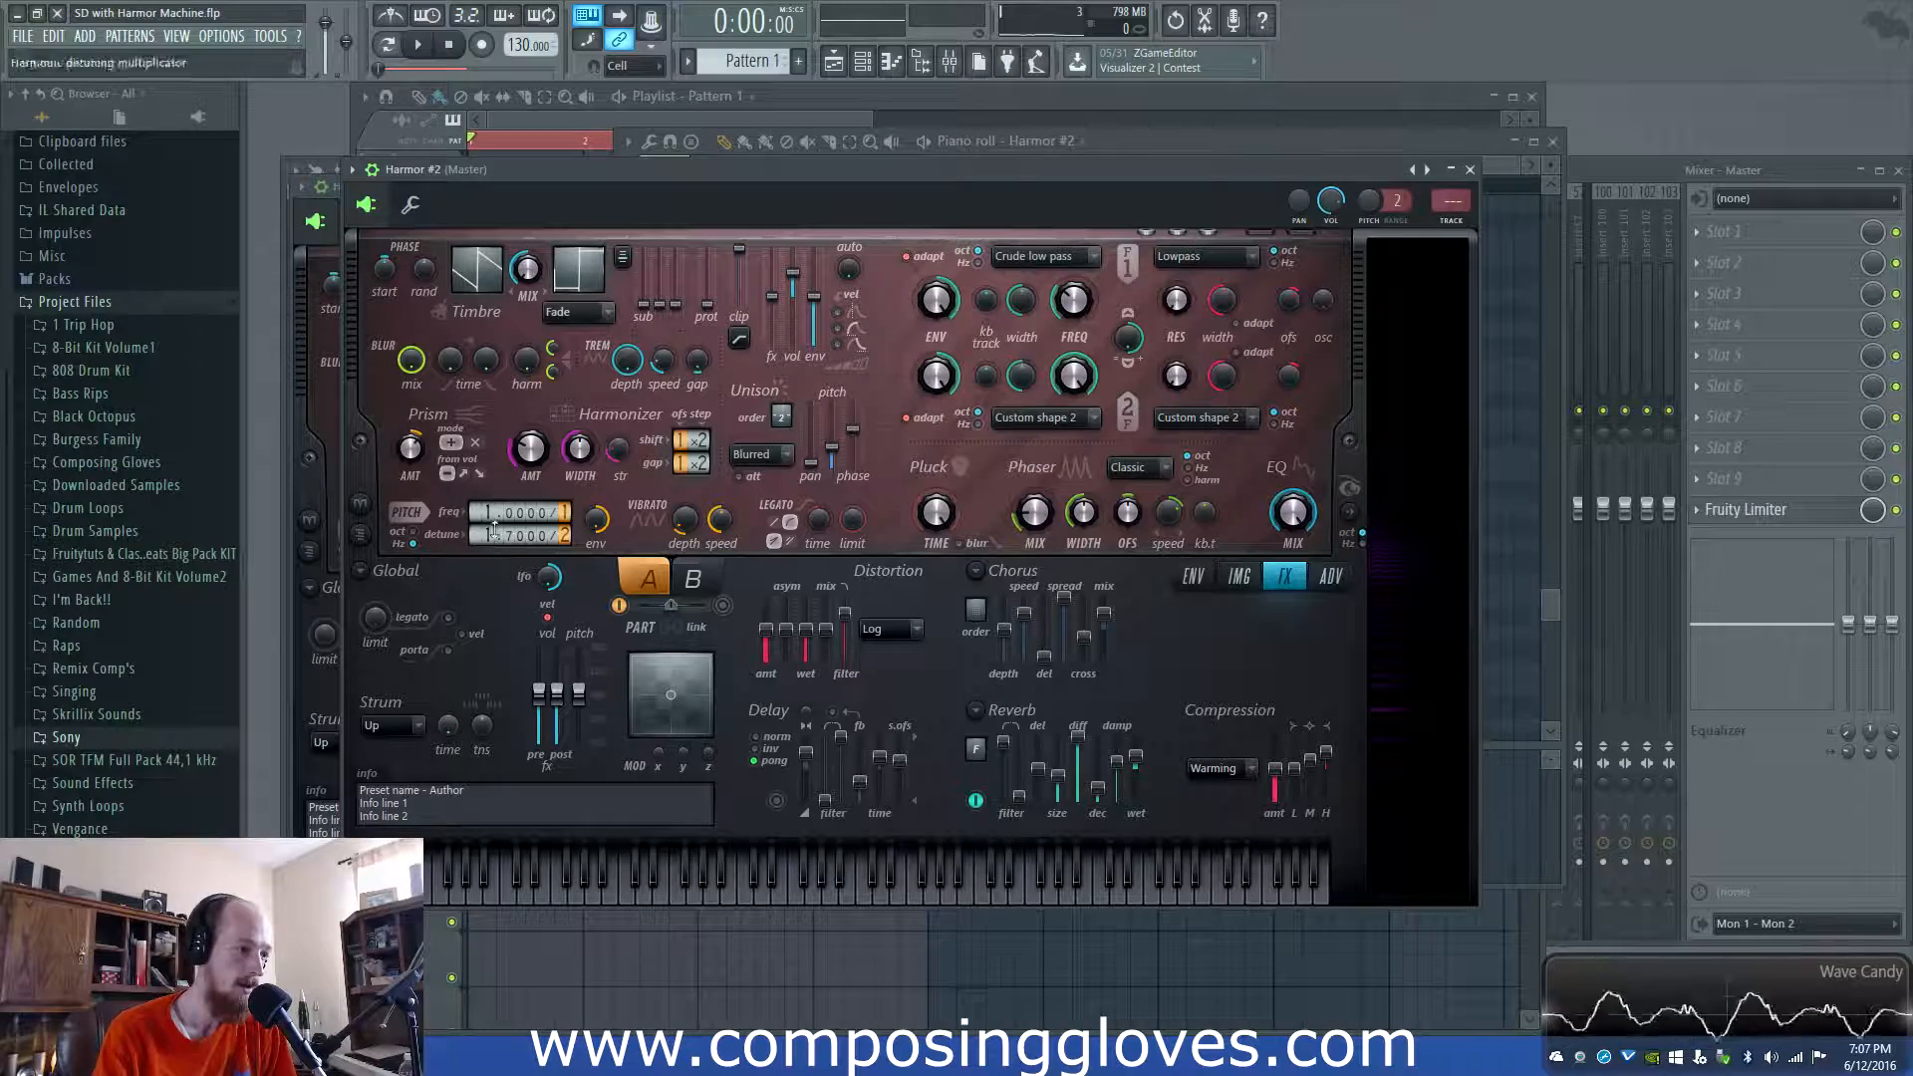
{"action": "left_click", "coordinate": [1193, 578]}
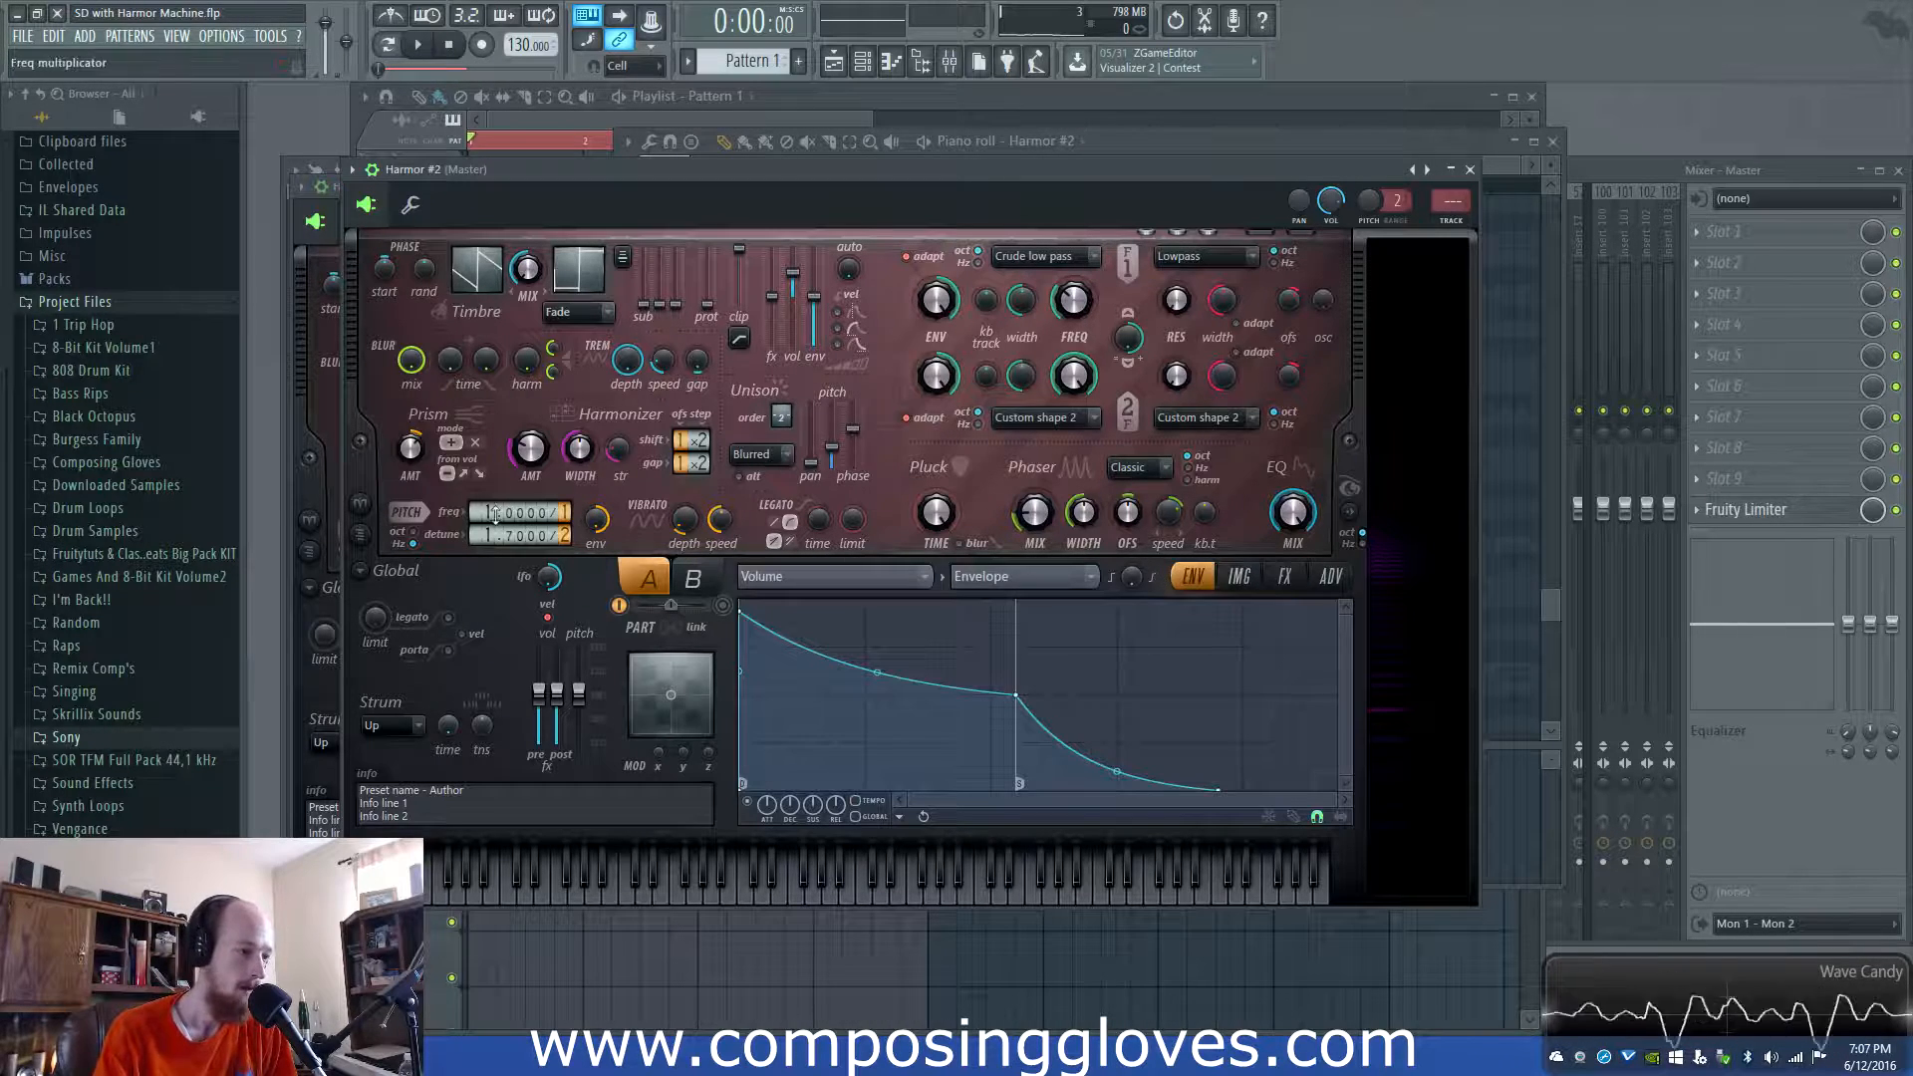
Create an automation clip for Harmor #2's pitch frequency multiplier and move it to Track 6, directly below the Pattern 1 clip
{"action": "right_click", "coordinate": [542, 511]}
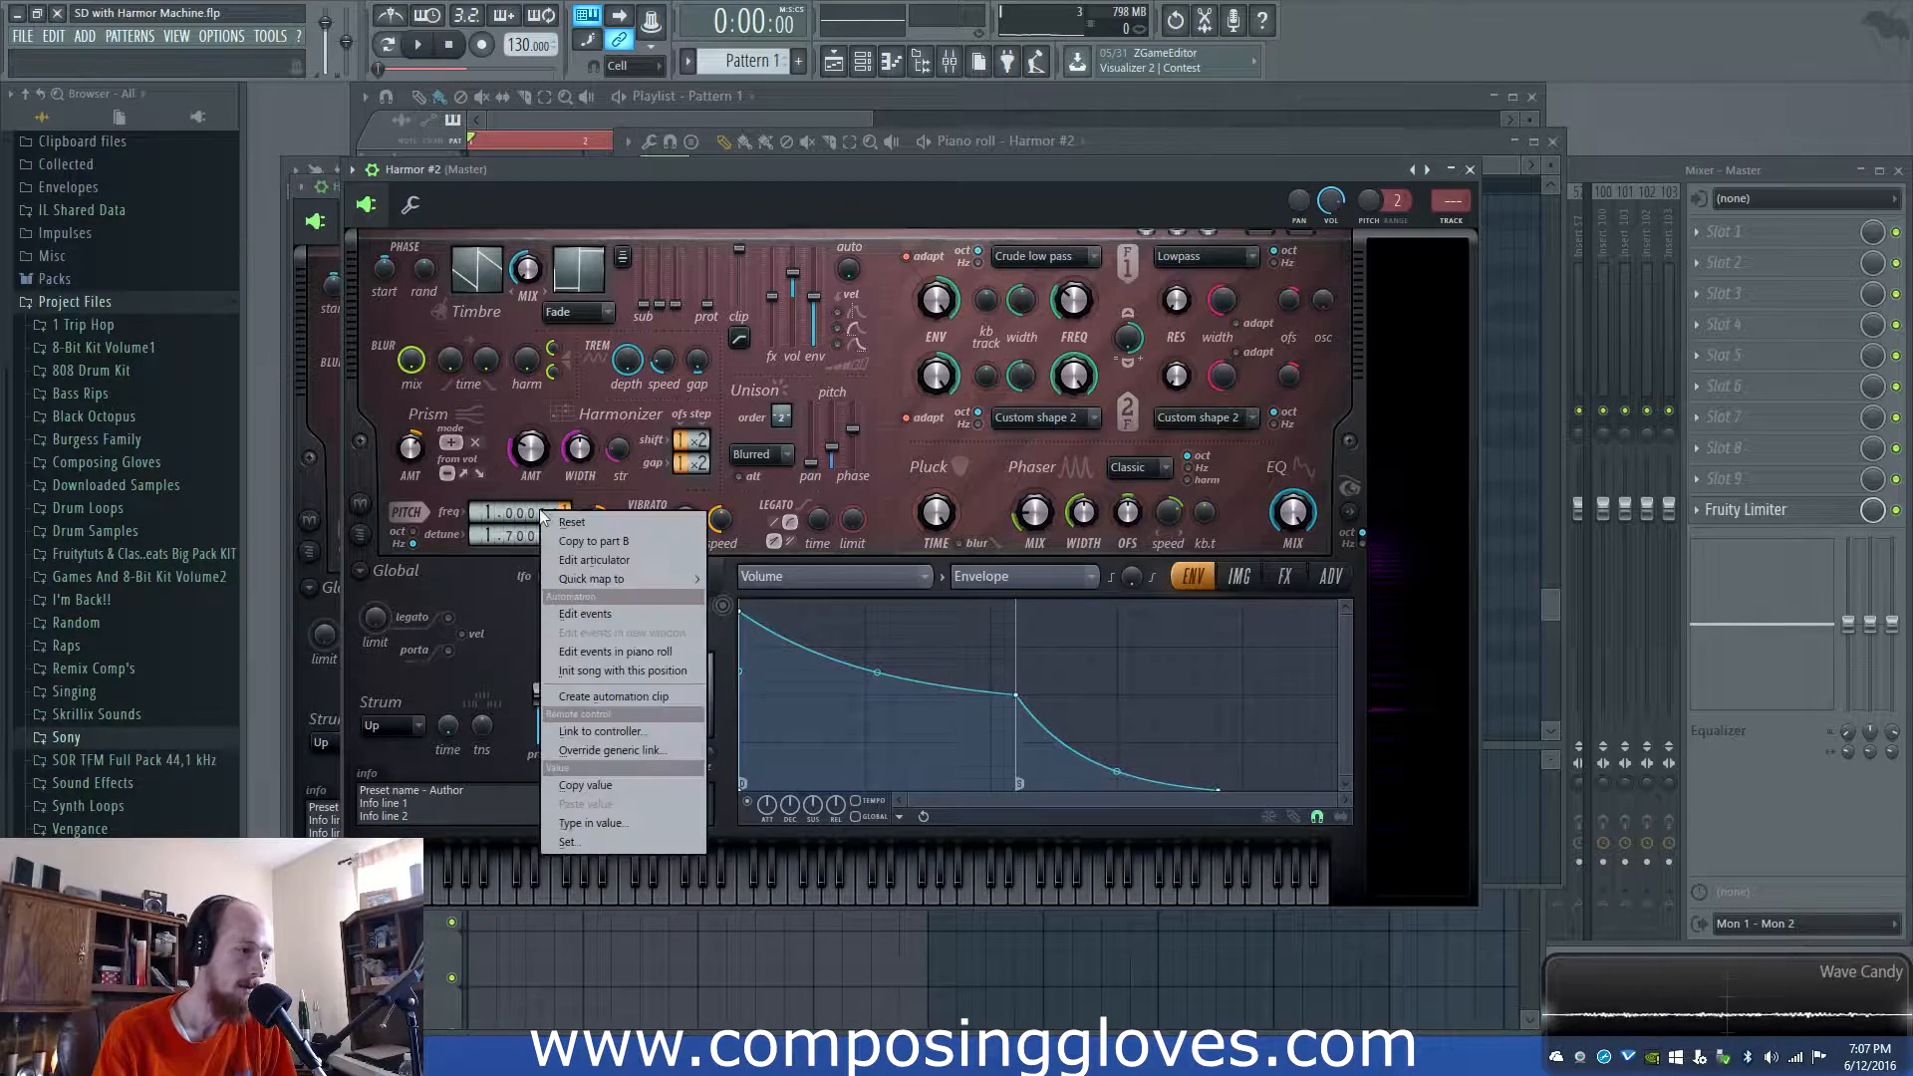
{"action": "left_click", "coordinate": [654, 696]}
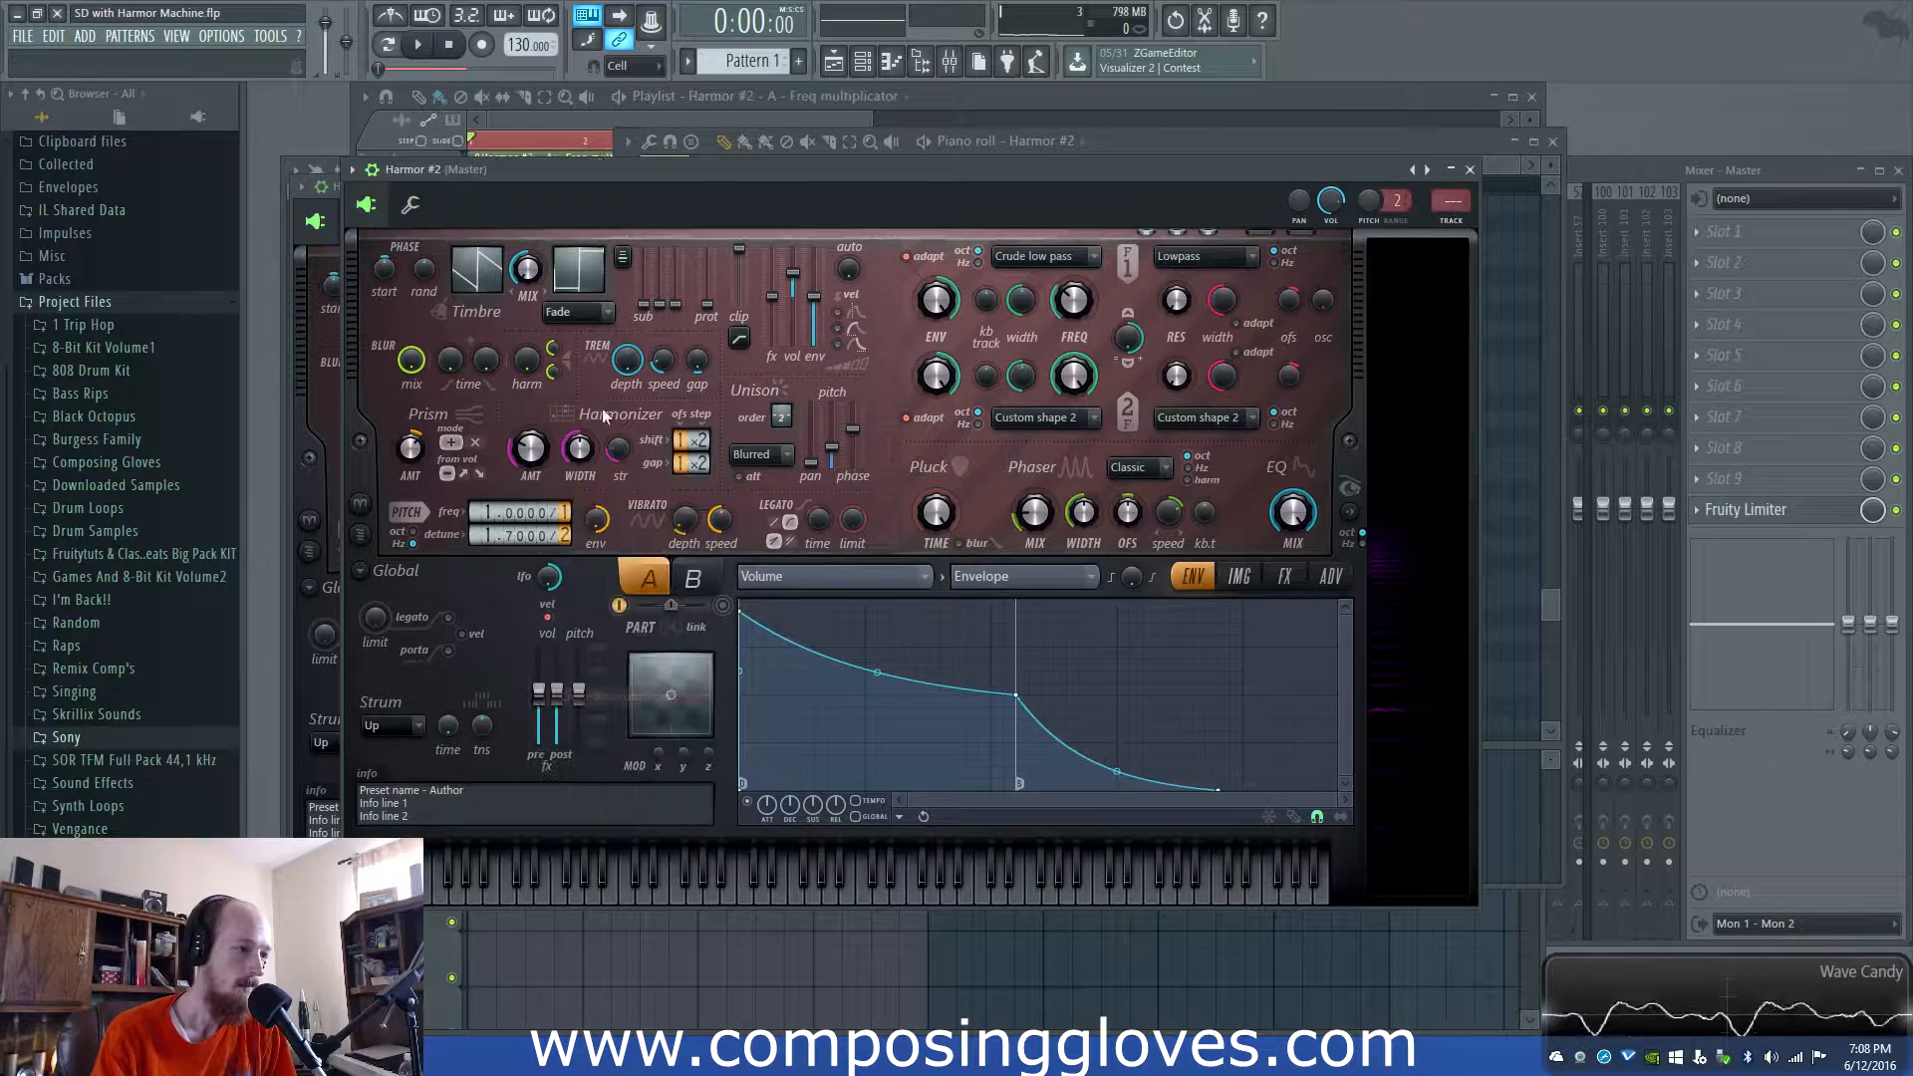
{"action": "left_click", "coordinate": [539, 121]}
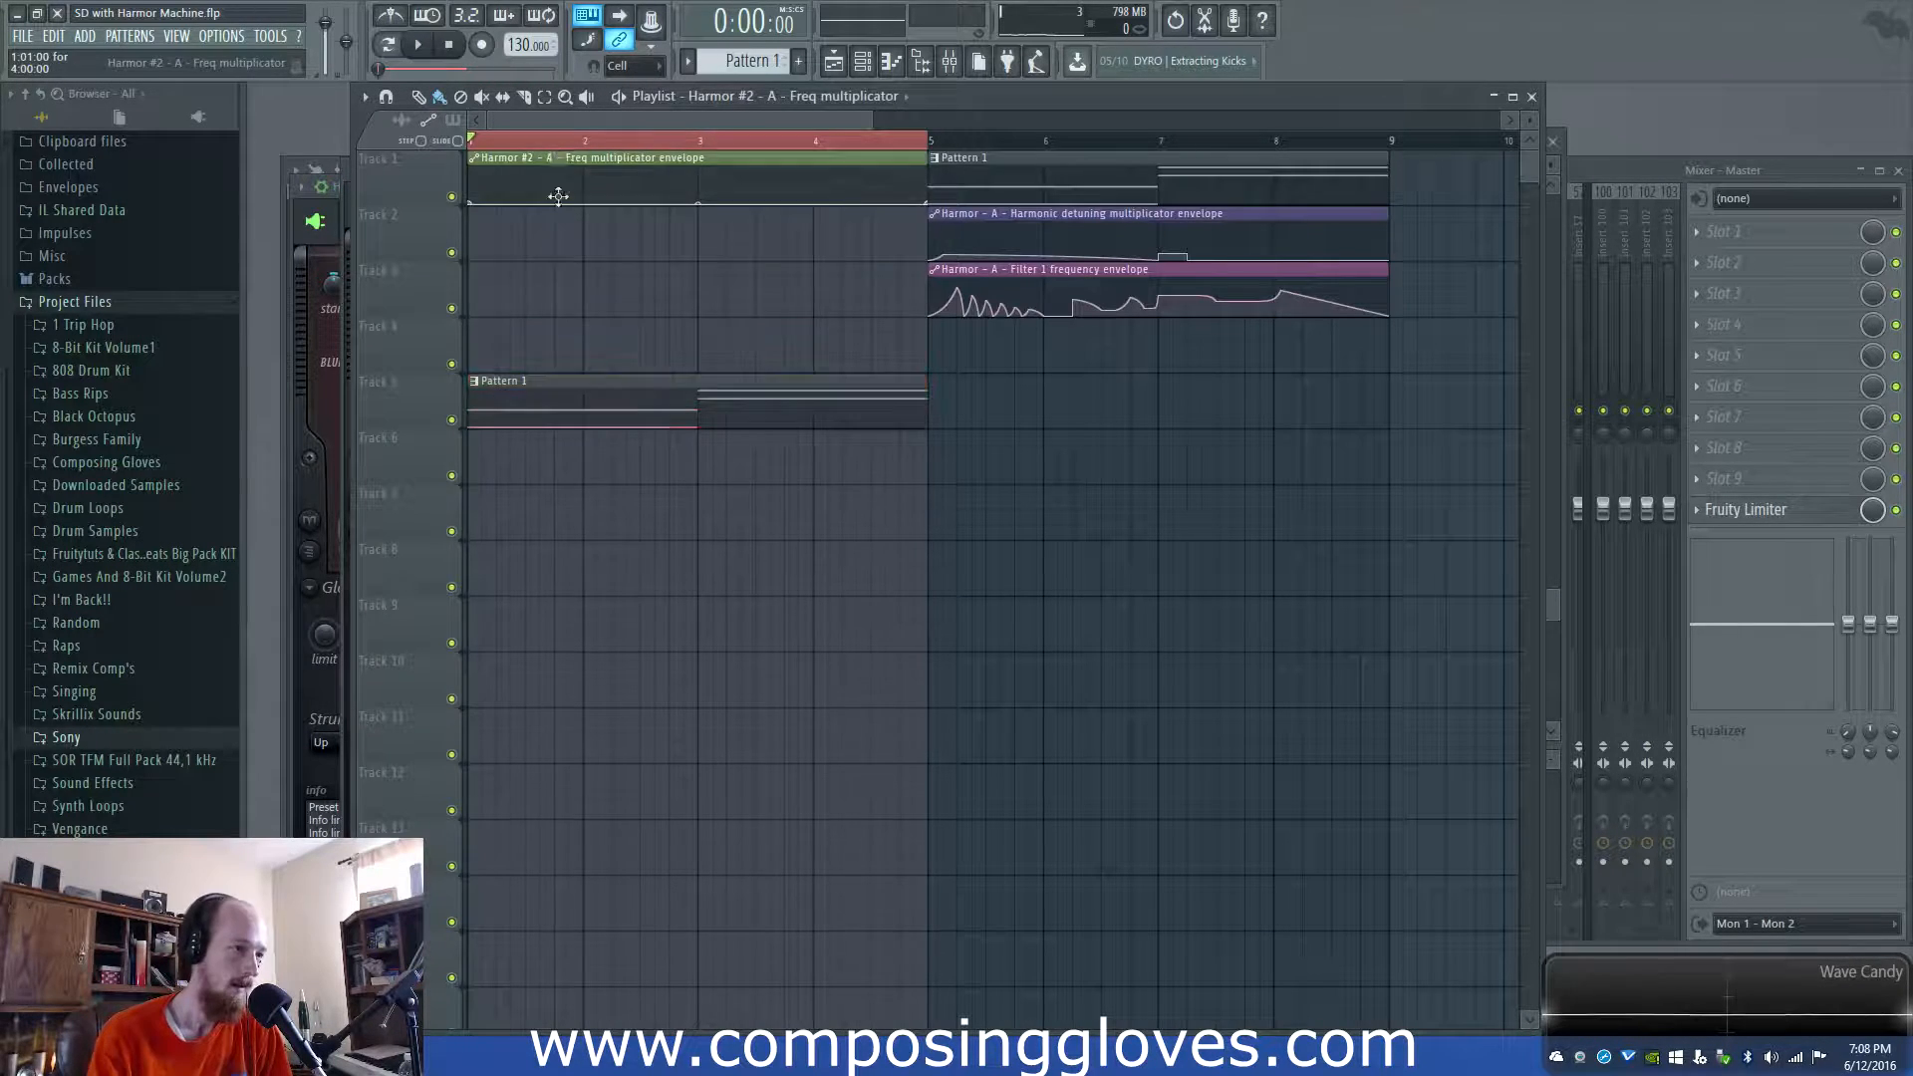
{"action": "left_click_drag", "start_coordinate": [555, 193], "coordinate": [525, 474]}
{"action": "scroll", "coordinate": [525, 473], "scroll_direction": "up", "scroll_amount": 5}
{"action": "scroll", "coordinate": [971, 492], "scroll_direction": "down", "scroll_amount": 3}
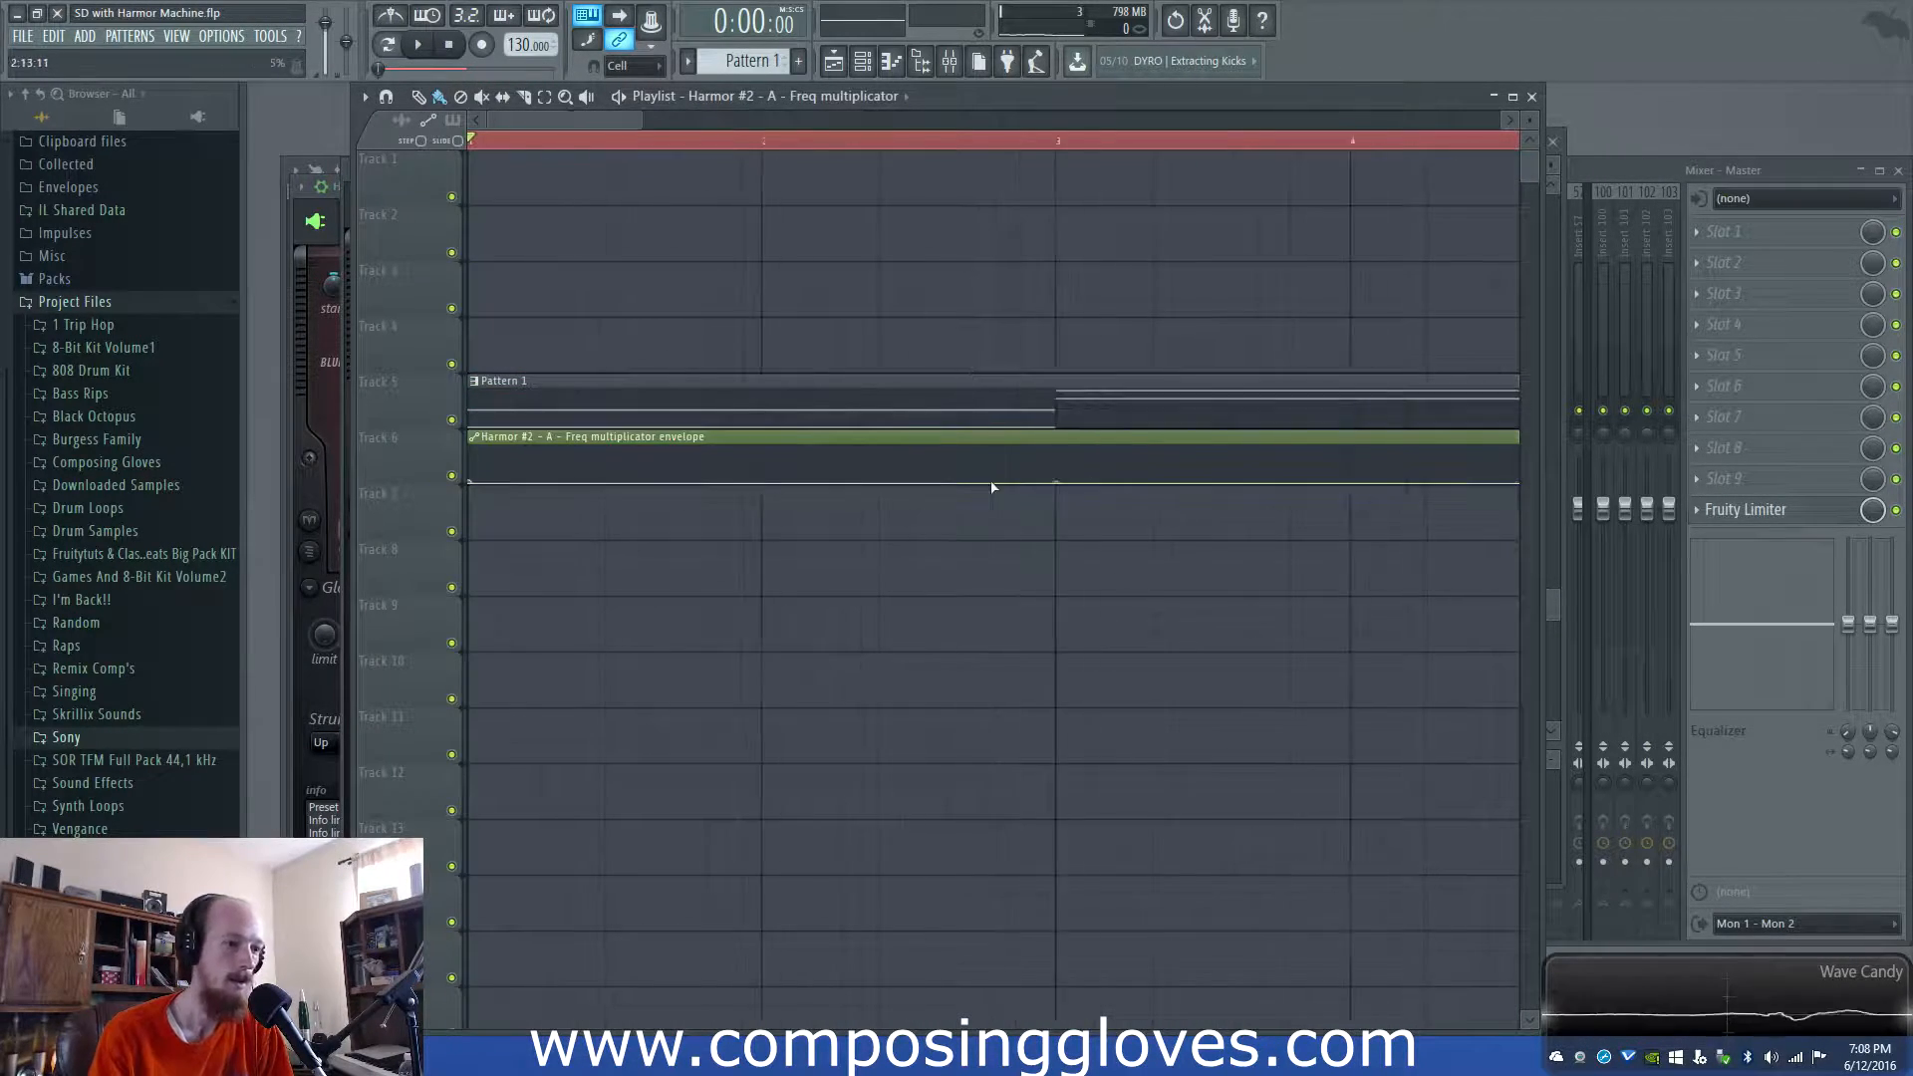
Enlarge Track 6 and shape a very slight rise in the frequency multiplier envelope peaking at bar 3, auditioning it
{"action": "left_click_drag", "start_coordinate": [1028, 482], "coordinate": [1024, 476]}
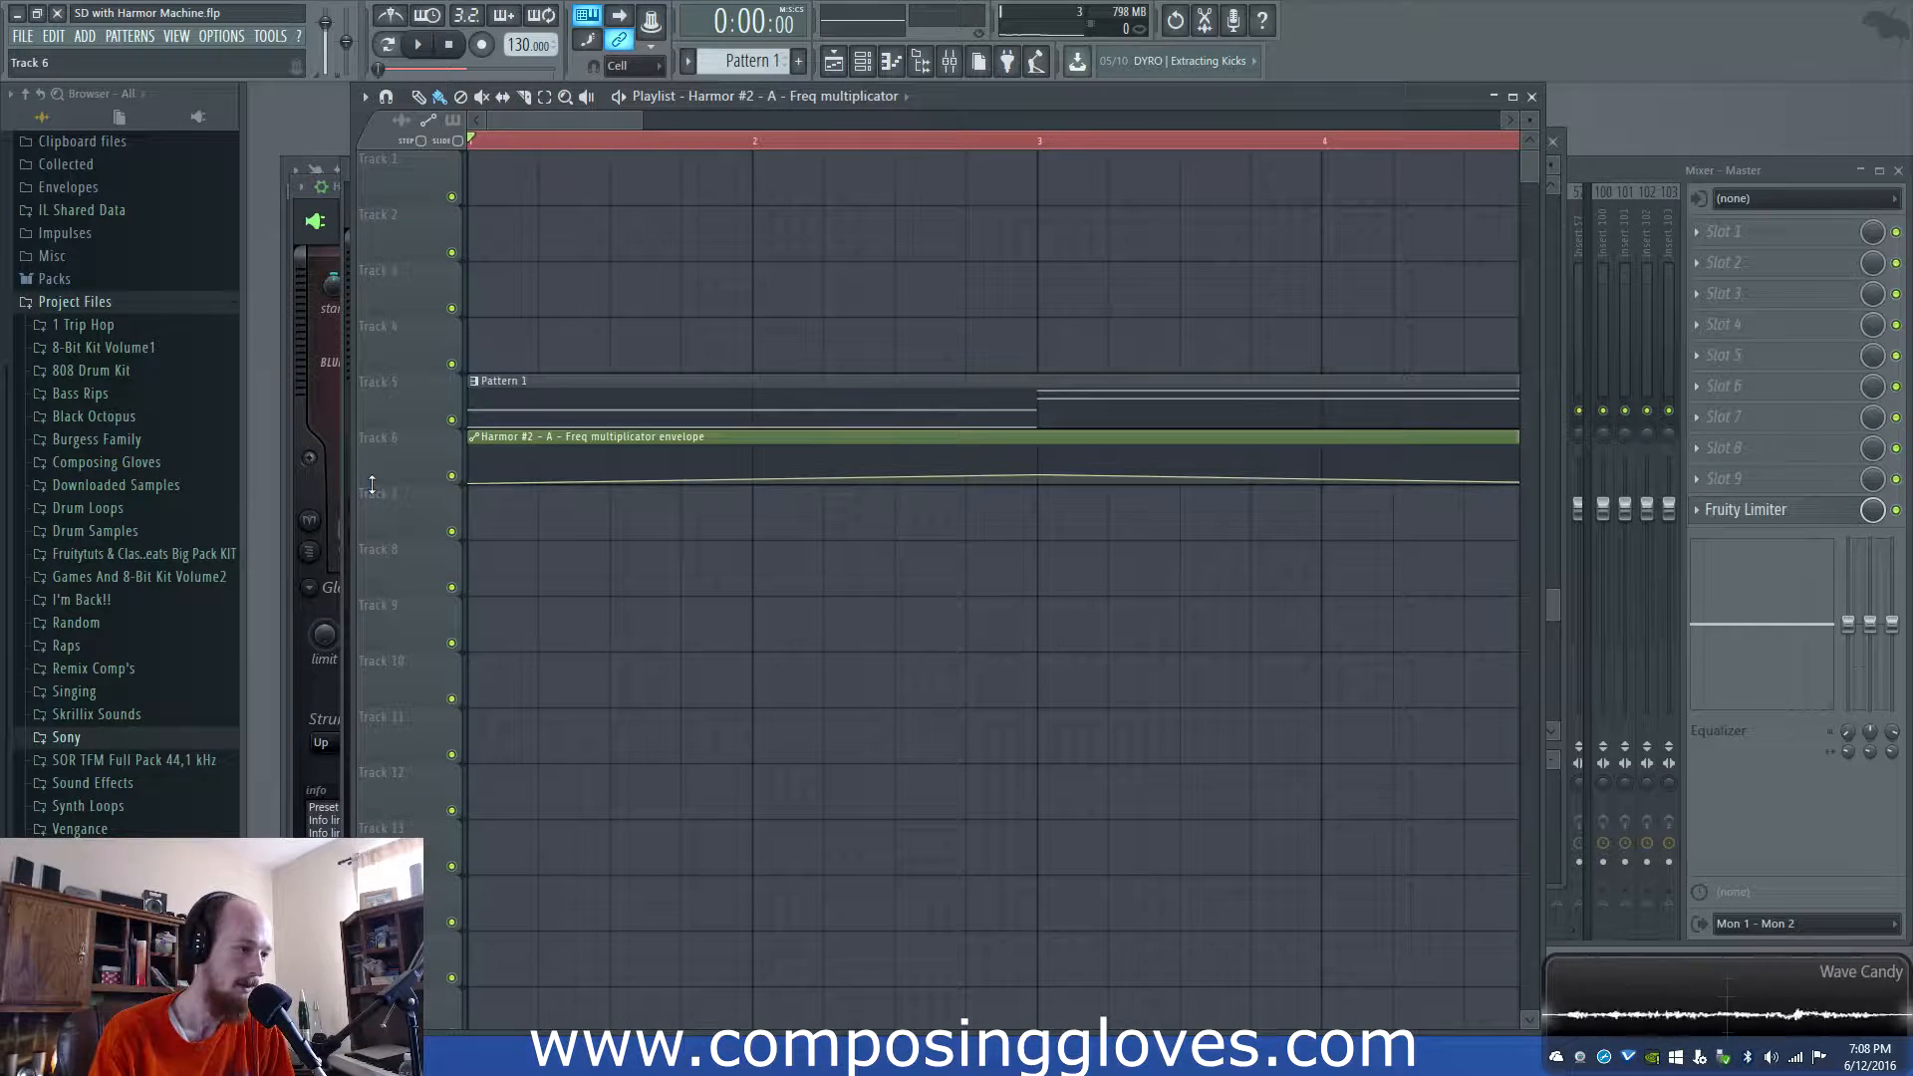
{"action": "left_click_drag", "start_coordinate": [372, 484], "coordinate": [468, 802]}
{"action": "left_click_drag", "start_coordinate": [1026, 727], "coordinate": [1051, 788]}
{"action": "key", "text": "space"}
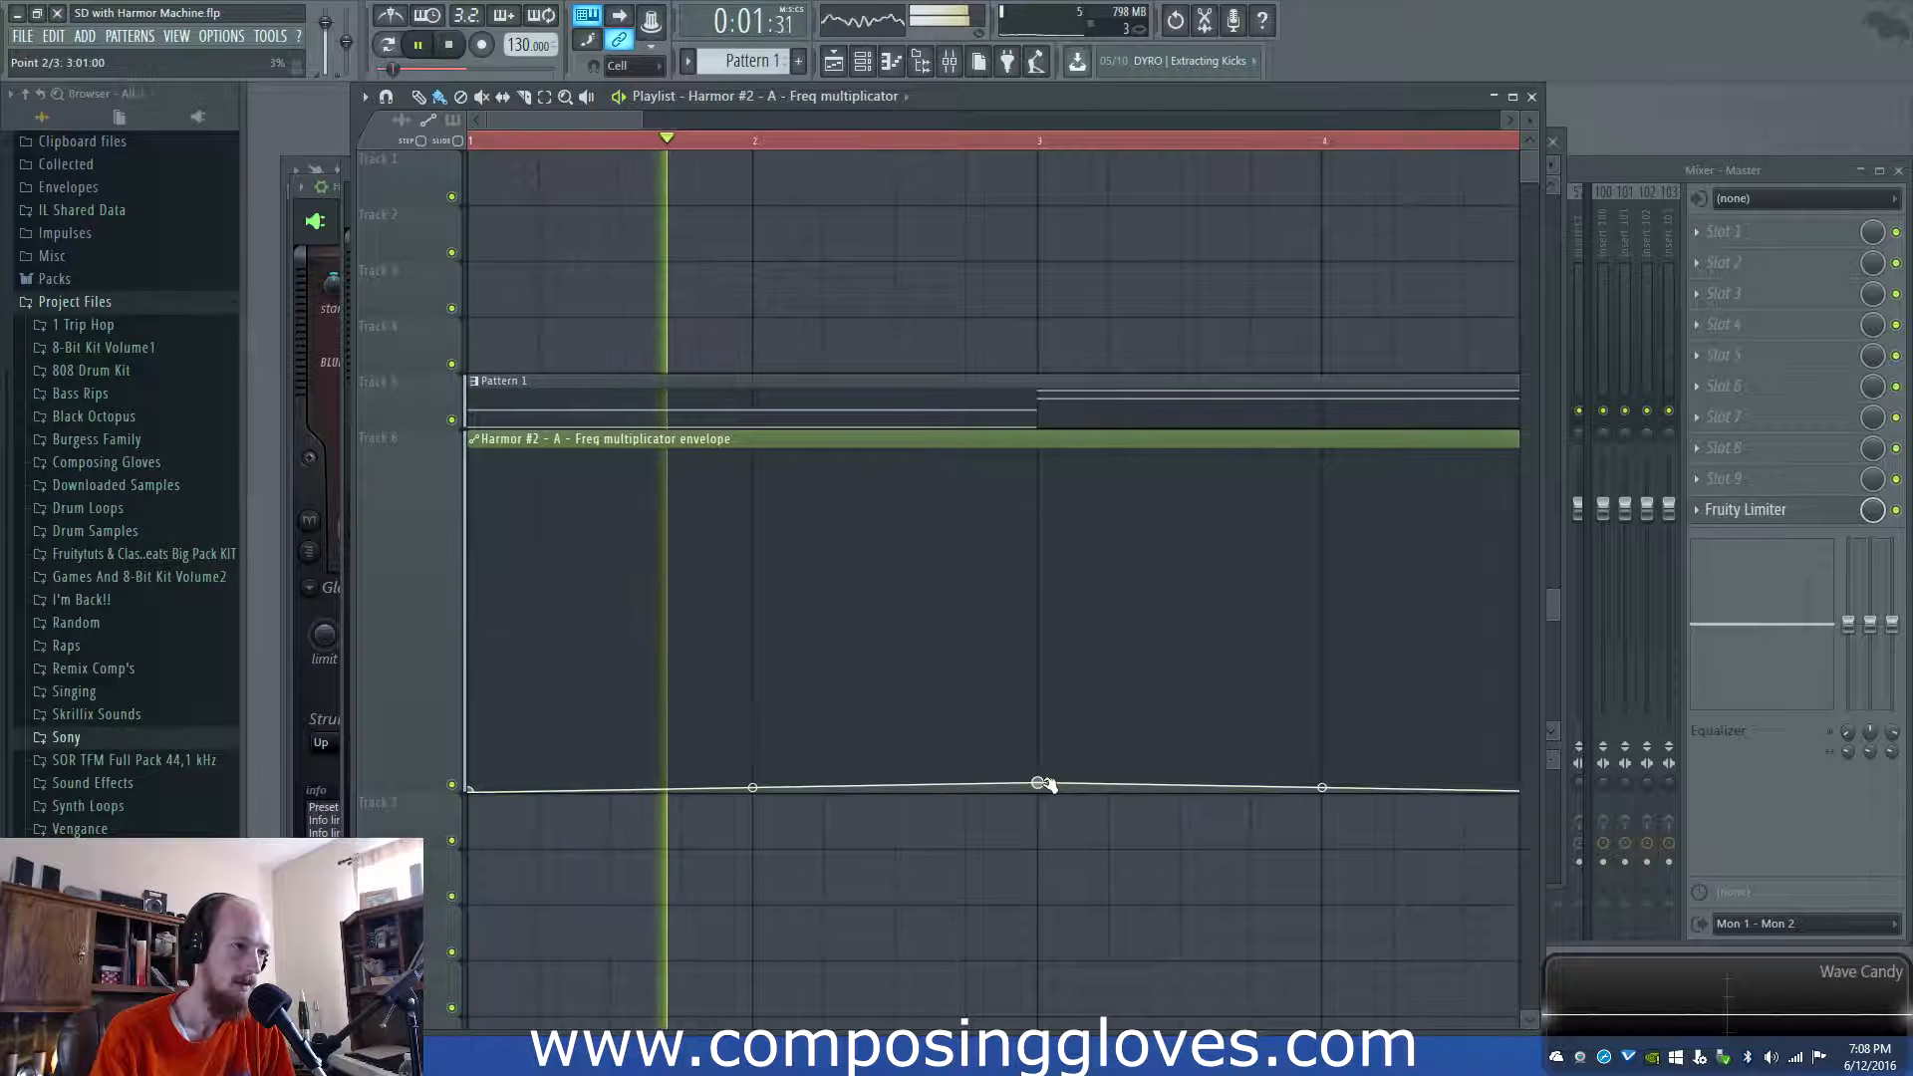
{"action": "key", "text": "space"}
{"action": "left_click_drag", "start_coordinate": [1039, 786], "coordinate": [1039, 789]}
Reshape the envelope to start slightly raised at bar 1, fall to the baseline shortly after bar 2 and stay flat, while listening
{"action": "key", "text": "space"}
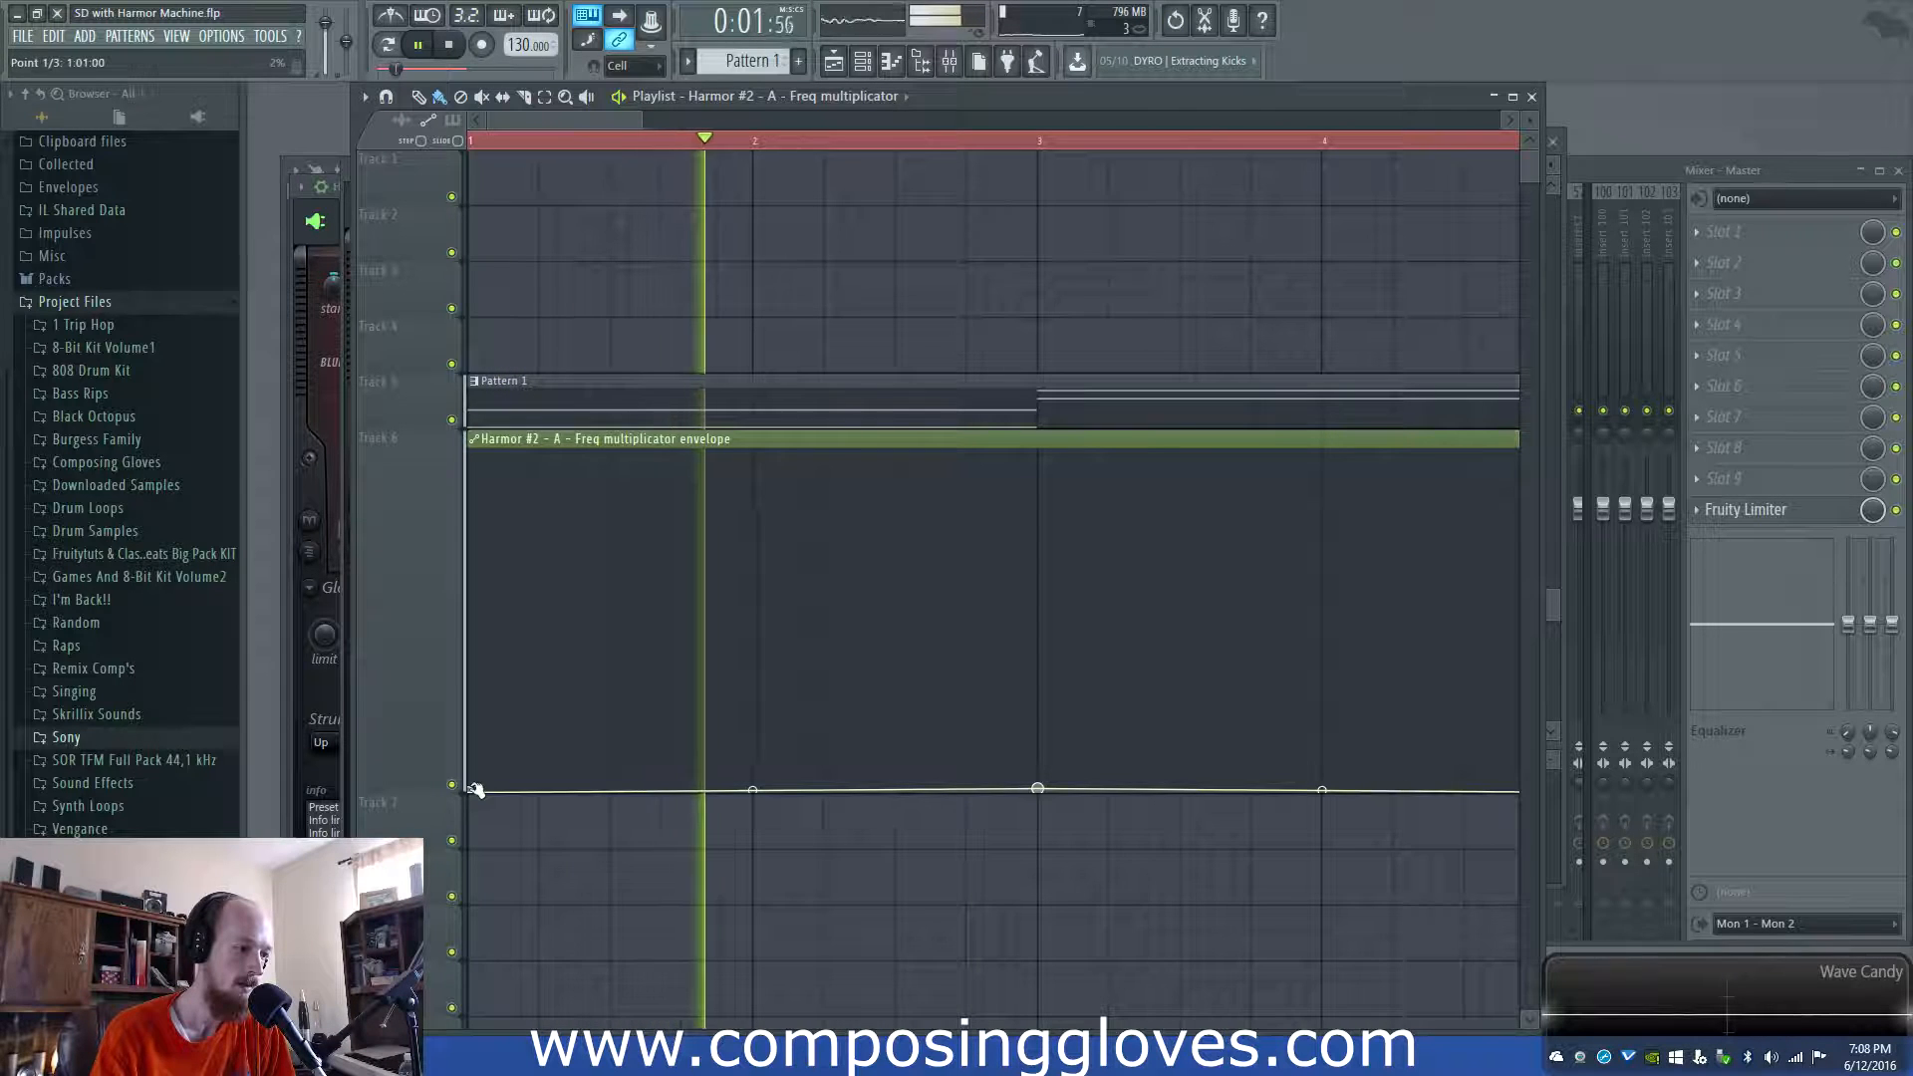
{"action": "key", "text": "space"}
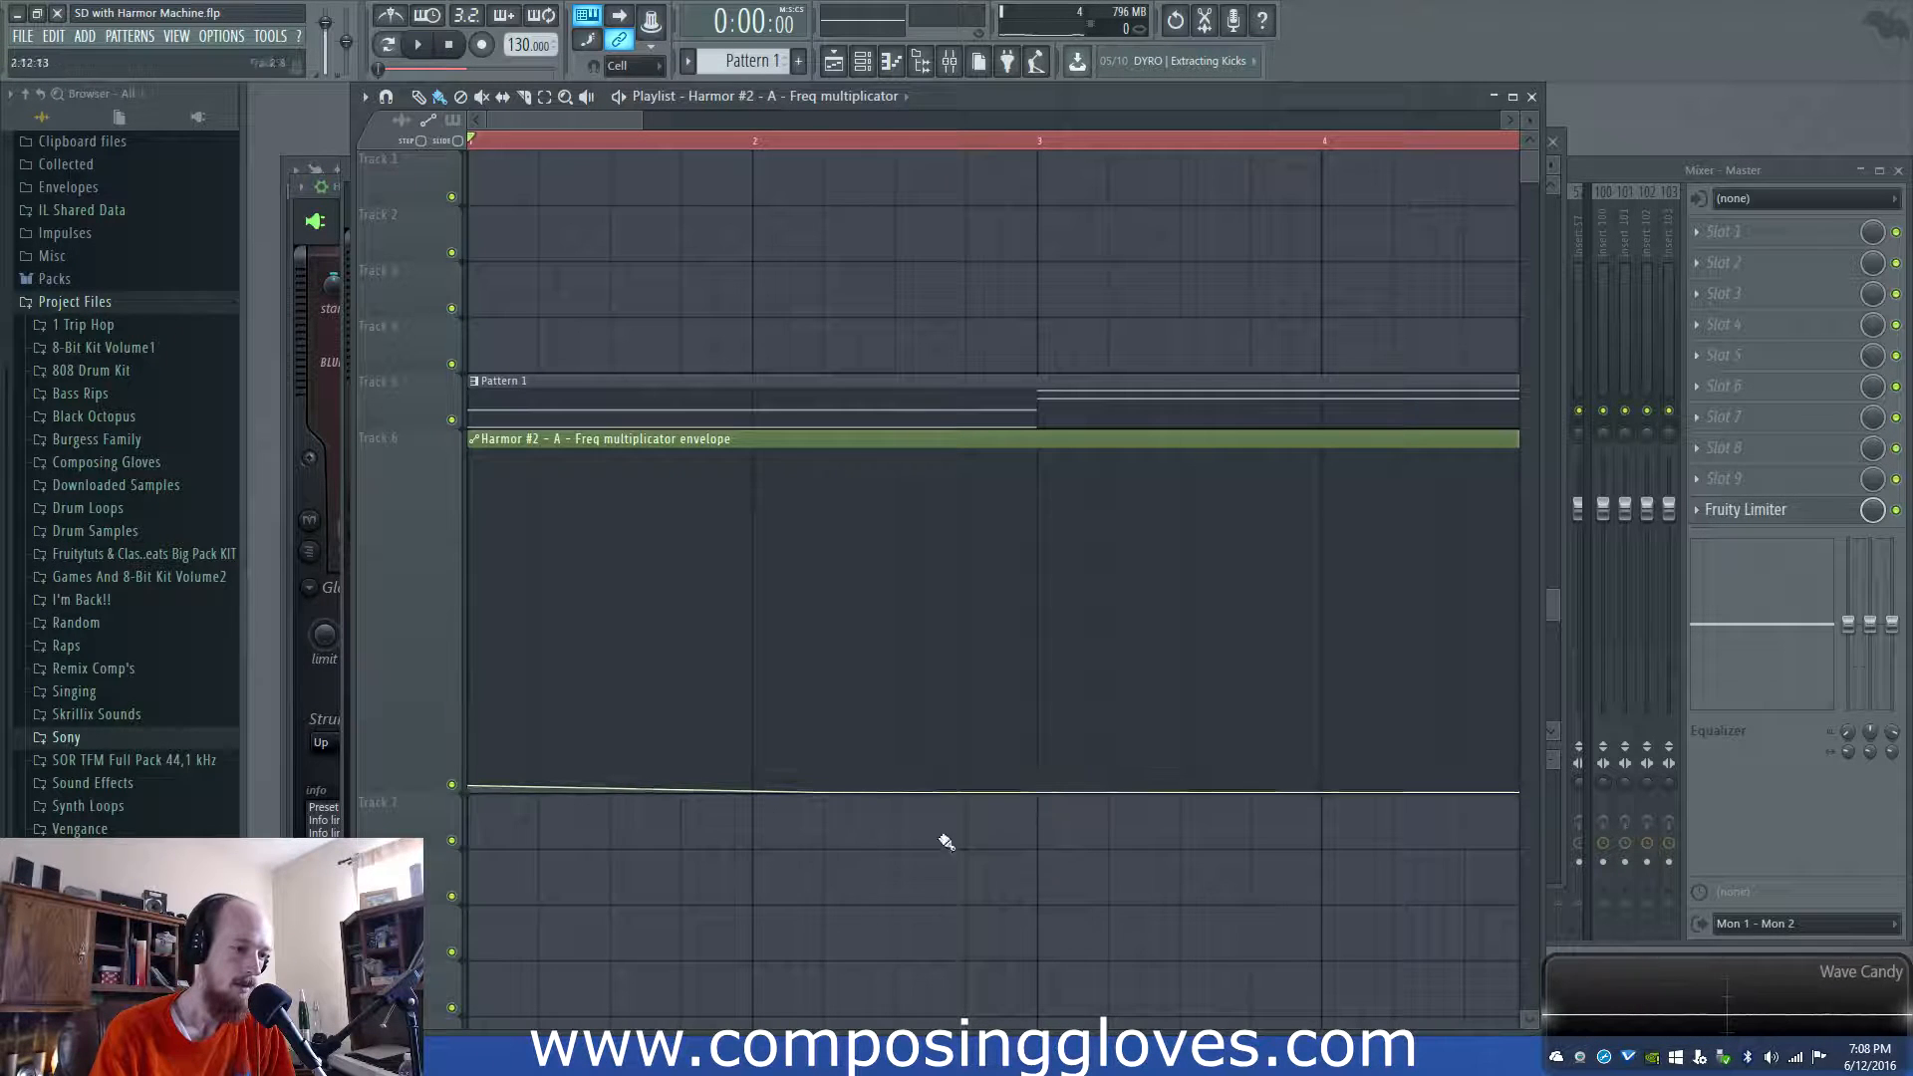
{"action": "key", "text": "space"}
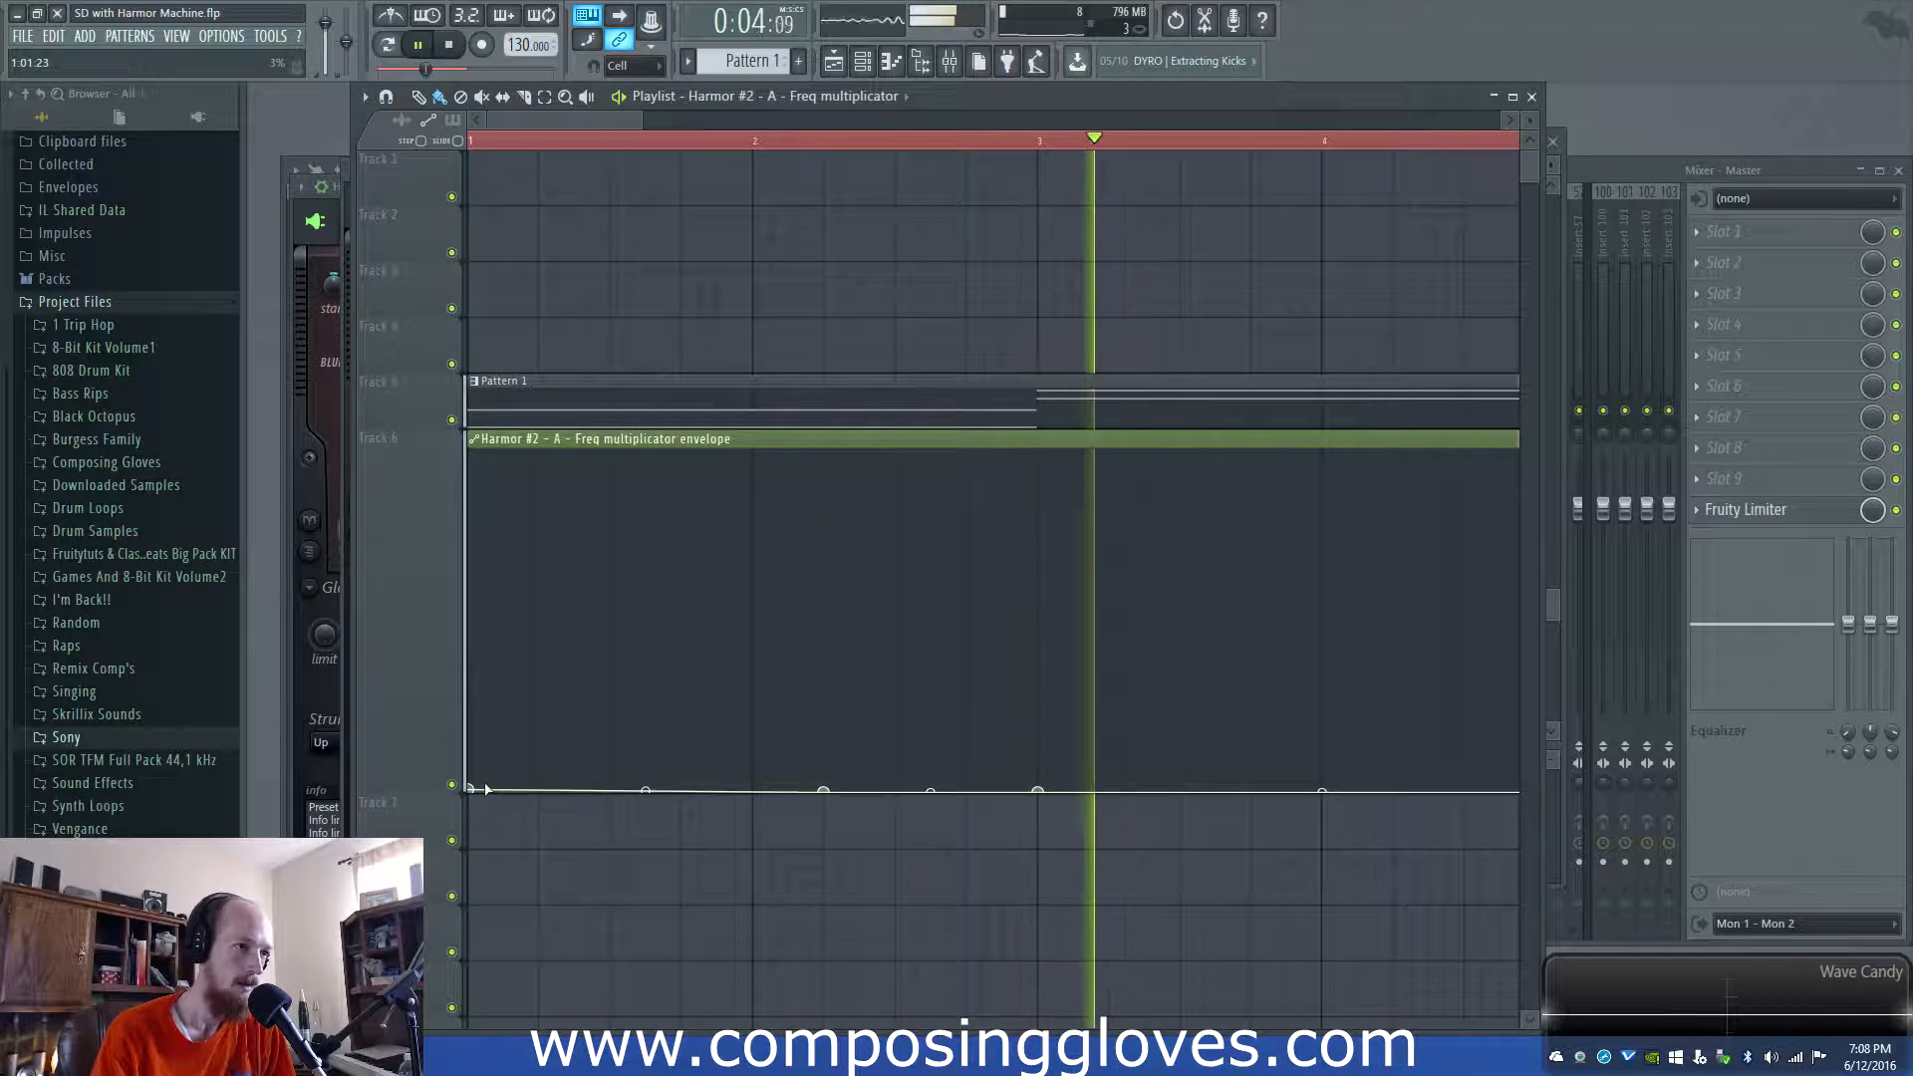
{"action": "key", "text": "space"}
Delete the second pair of notes from Harmor #2's part in Pattern 1 and extend the first two notes to bar 5
{"action": "scroll", "coordinate": [1121, 389], "scroll_direction": "down", "scroll_amount": 2}
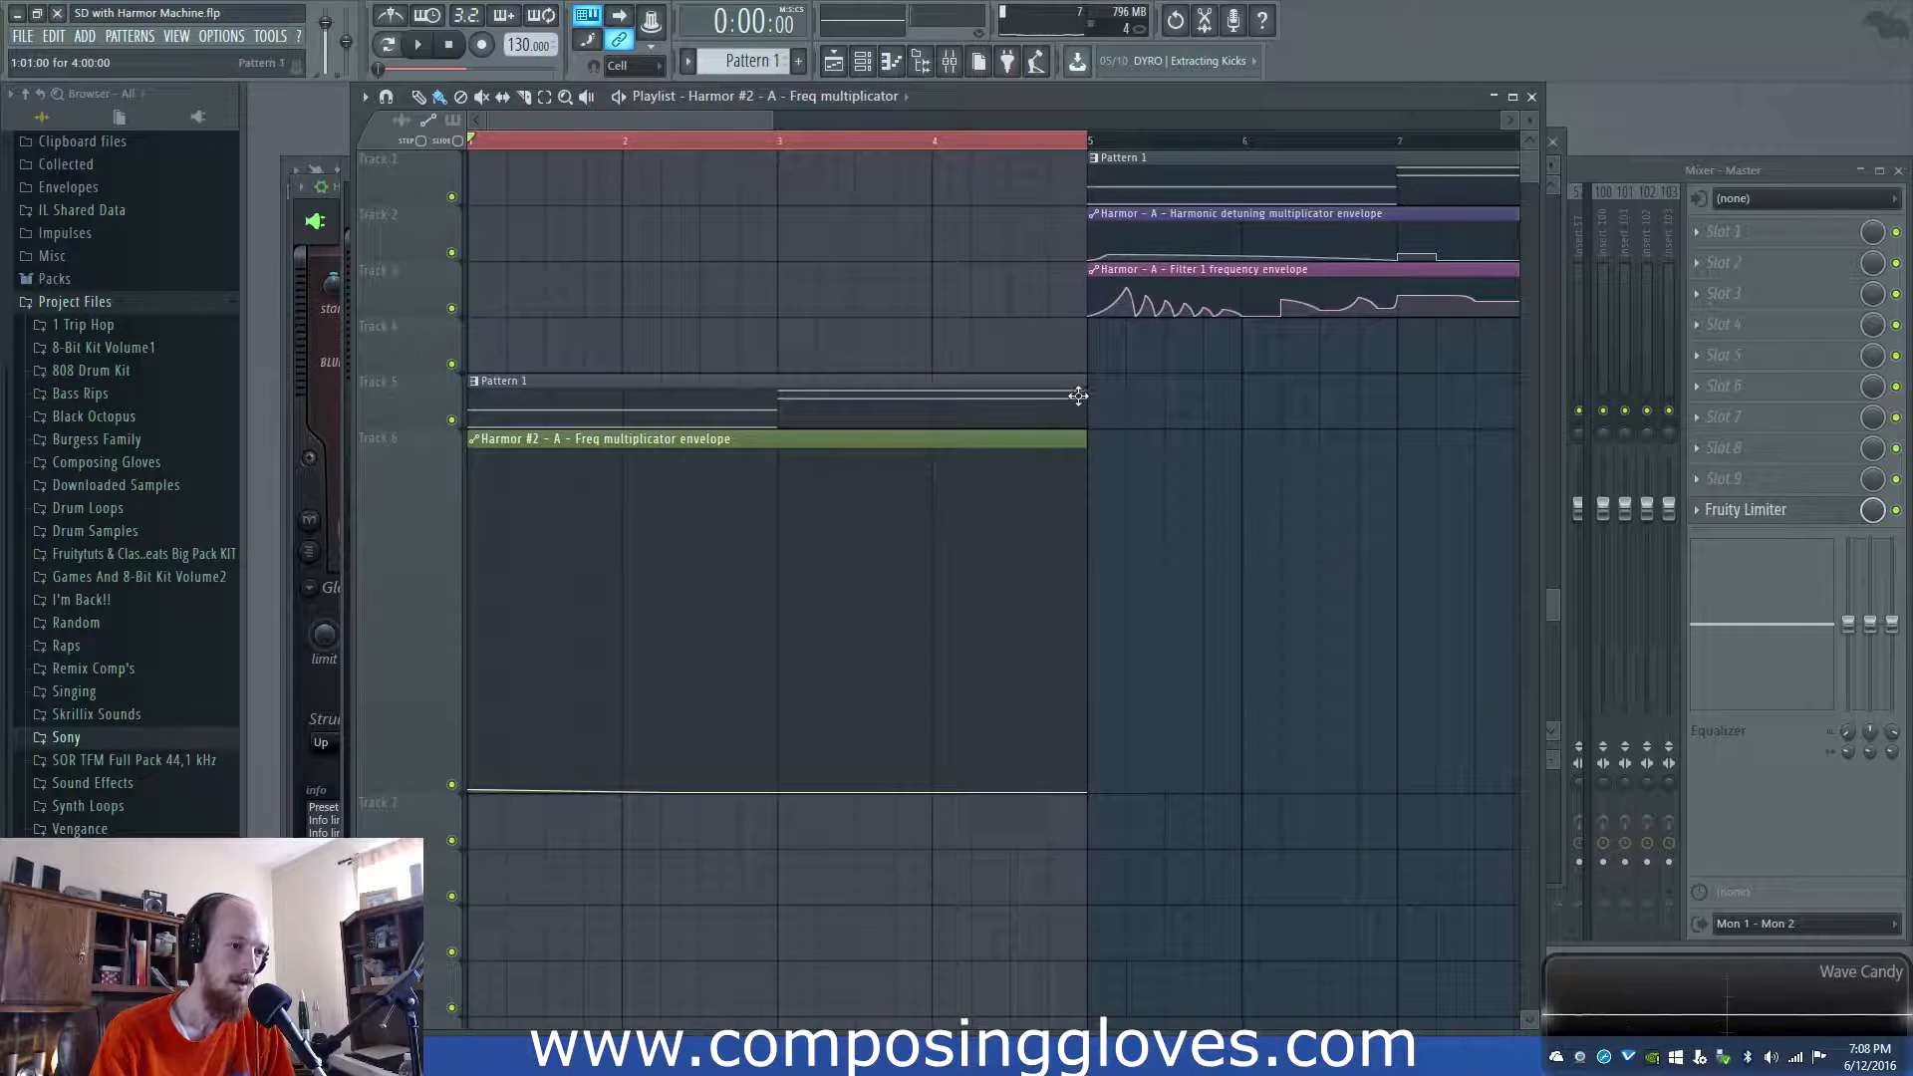
{"action": "double_click", "coordinate": [846, 409]}
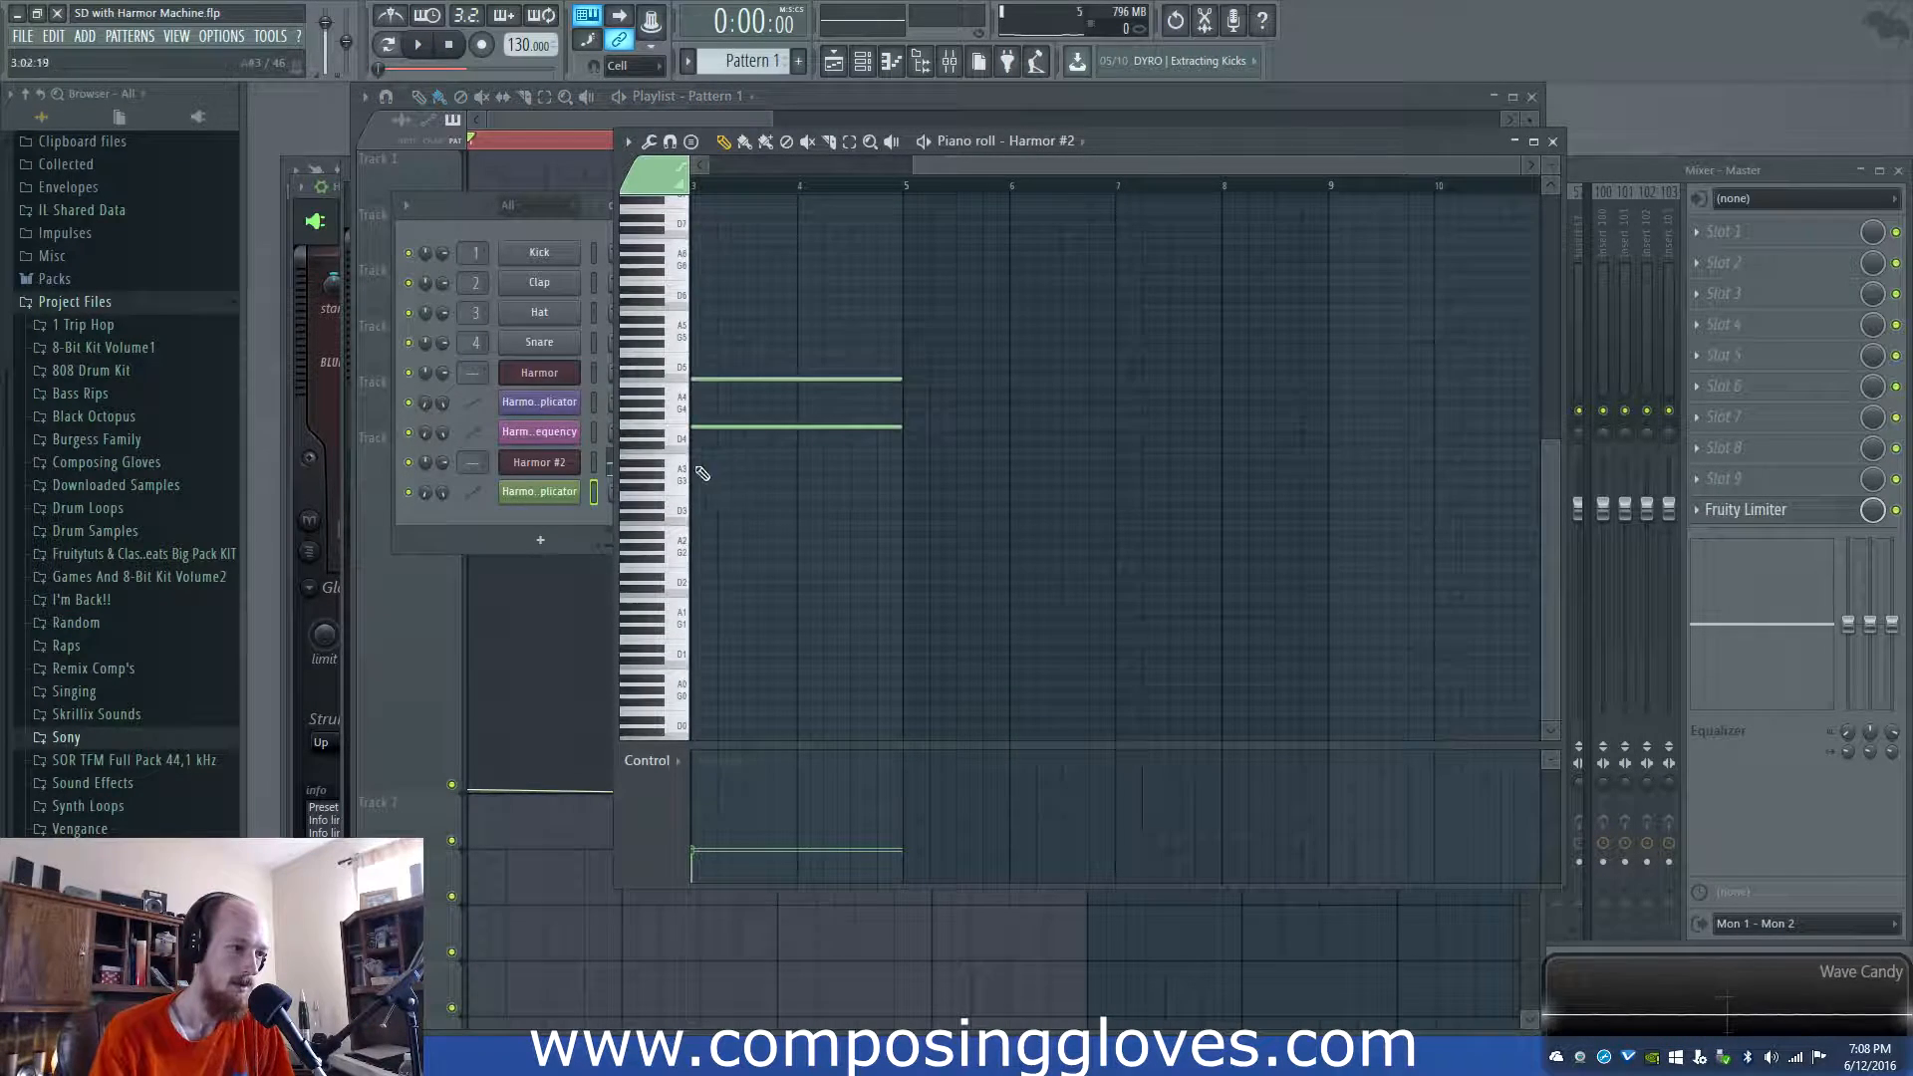
{"action": "right_click", "coordinate": [765, 379]}
{"action": "left_click_drag", "start_coordinate": [797, 505], "coordinate": [961, 535]}
{"action": "key", "text": "F6"}
{"action": "left_click", "coordinate": [808, 578]}
{"action": "right_click", "coordinate": [836, 575]}
{"action": "left_click_drag", "start_coordinate": [787, 500], "coordinate": [893, 670]}
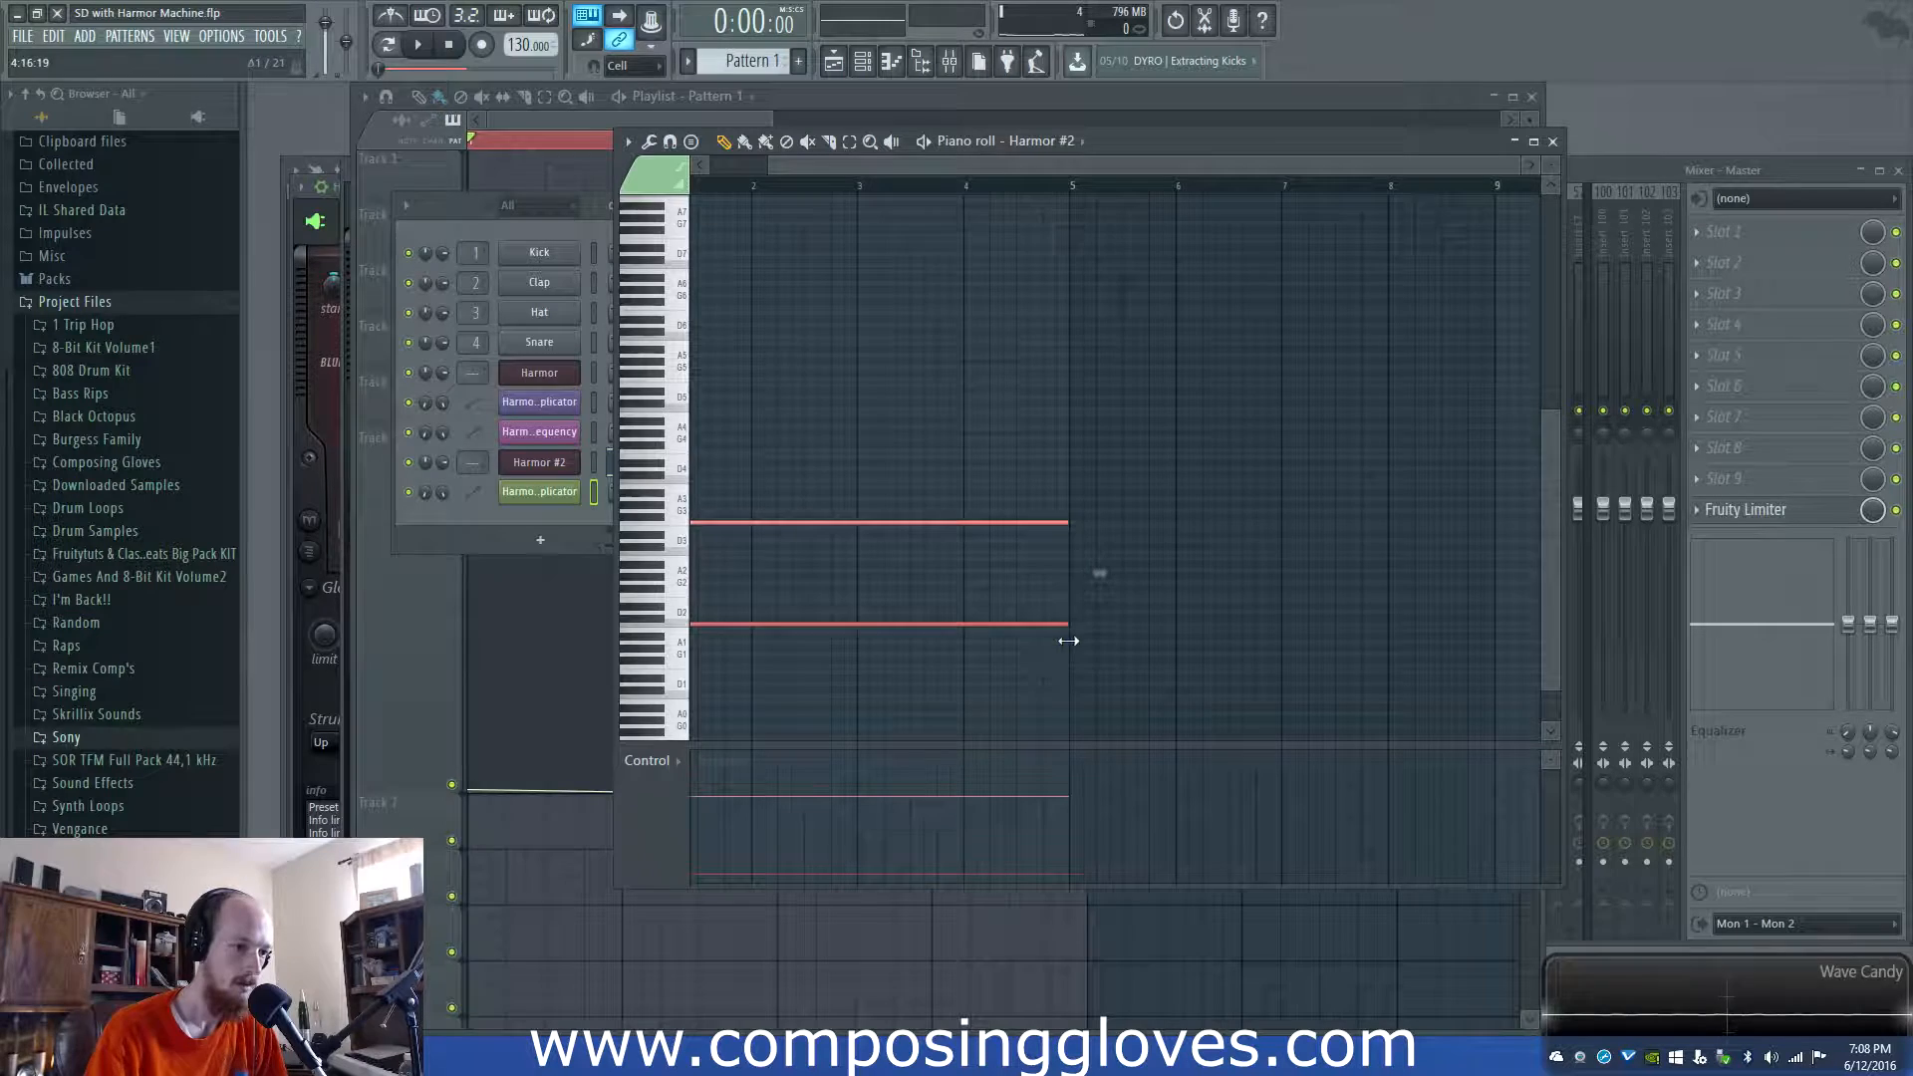
Audition the extended notes with the frequency multiplier automation in the playlist, and reopen Harmor #2
{"action": "key", "text": "space"}
{"action": "left_click", "coordinate": [564, 117]}
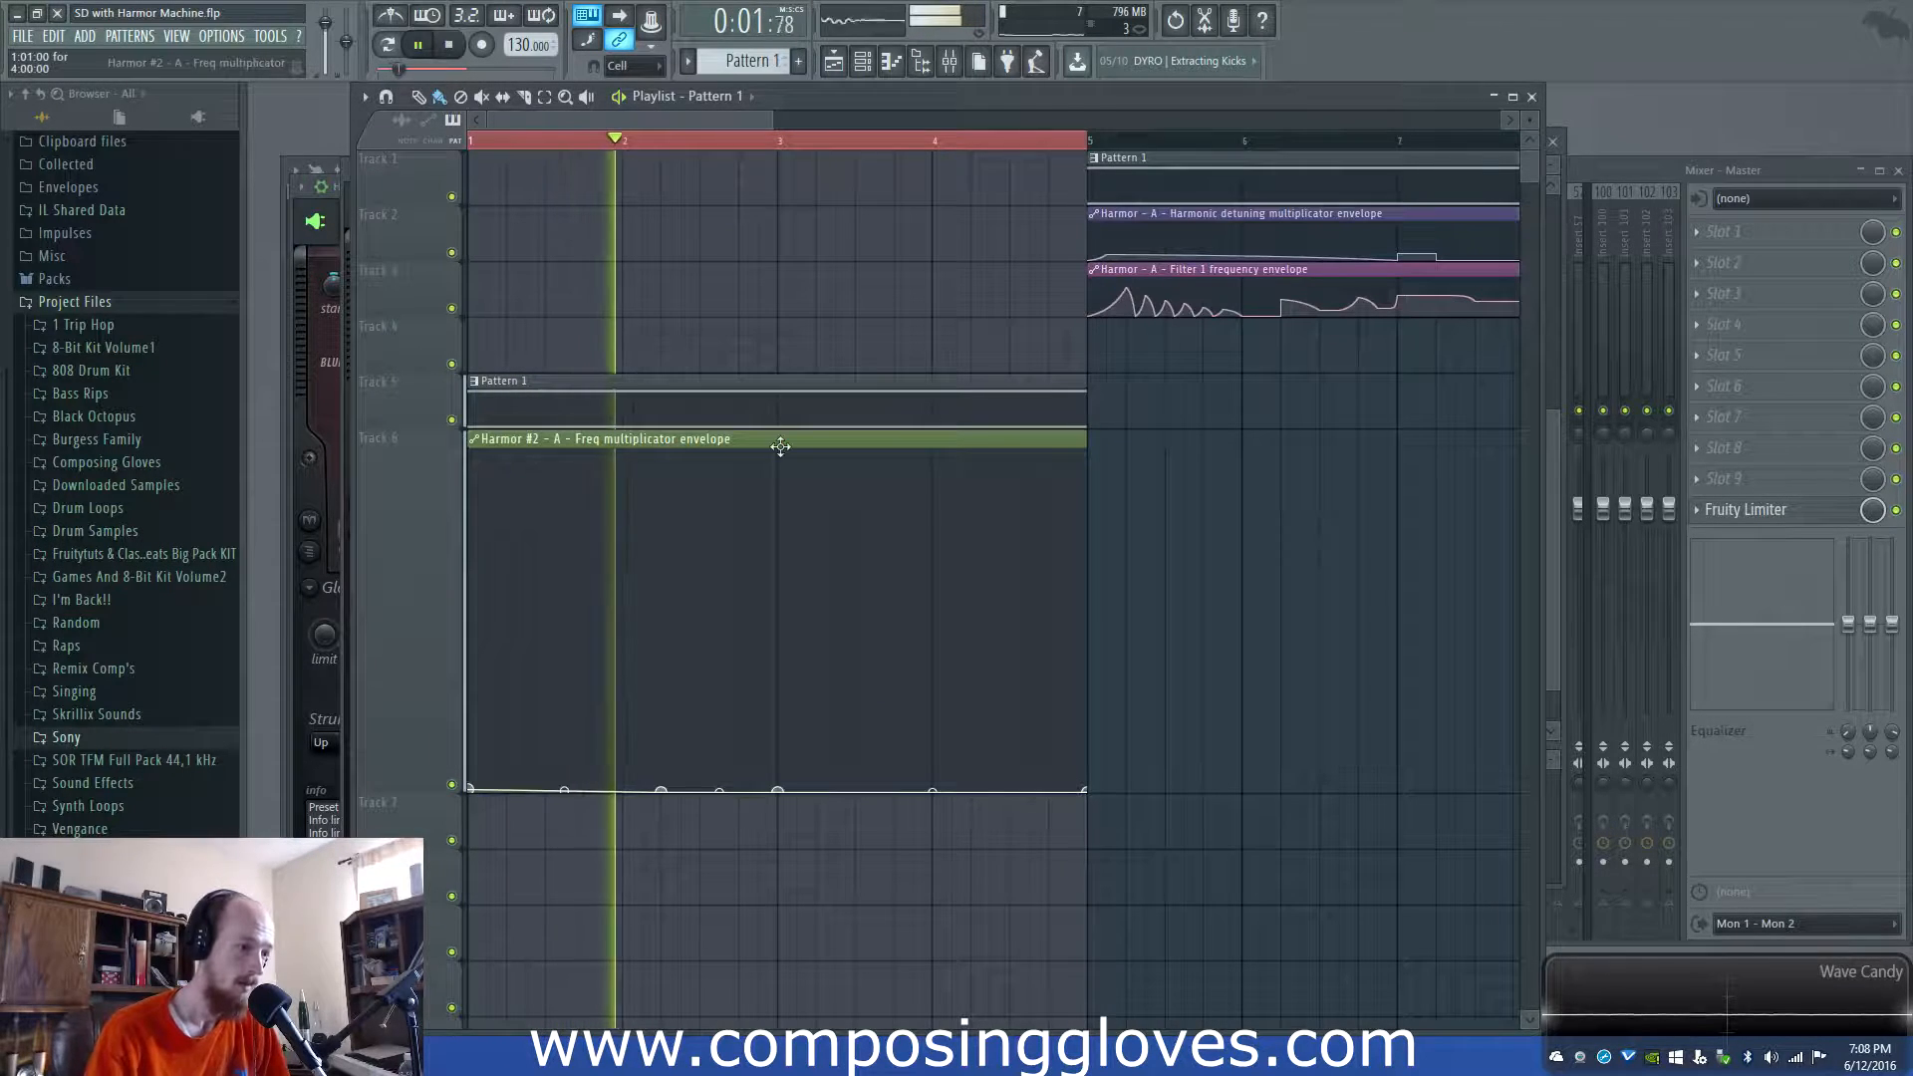
{"action": "key", "text": "F6"}
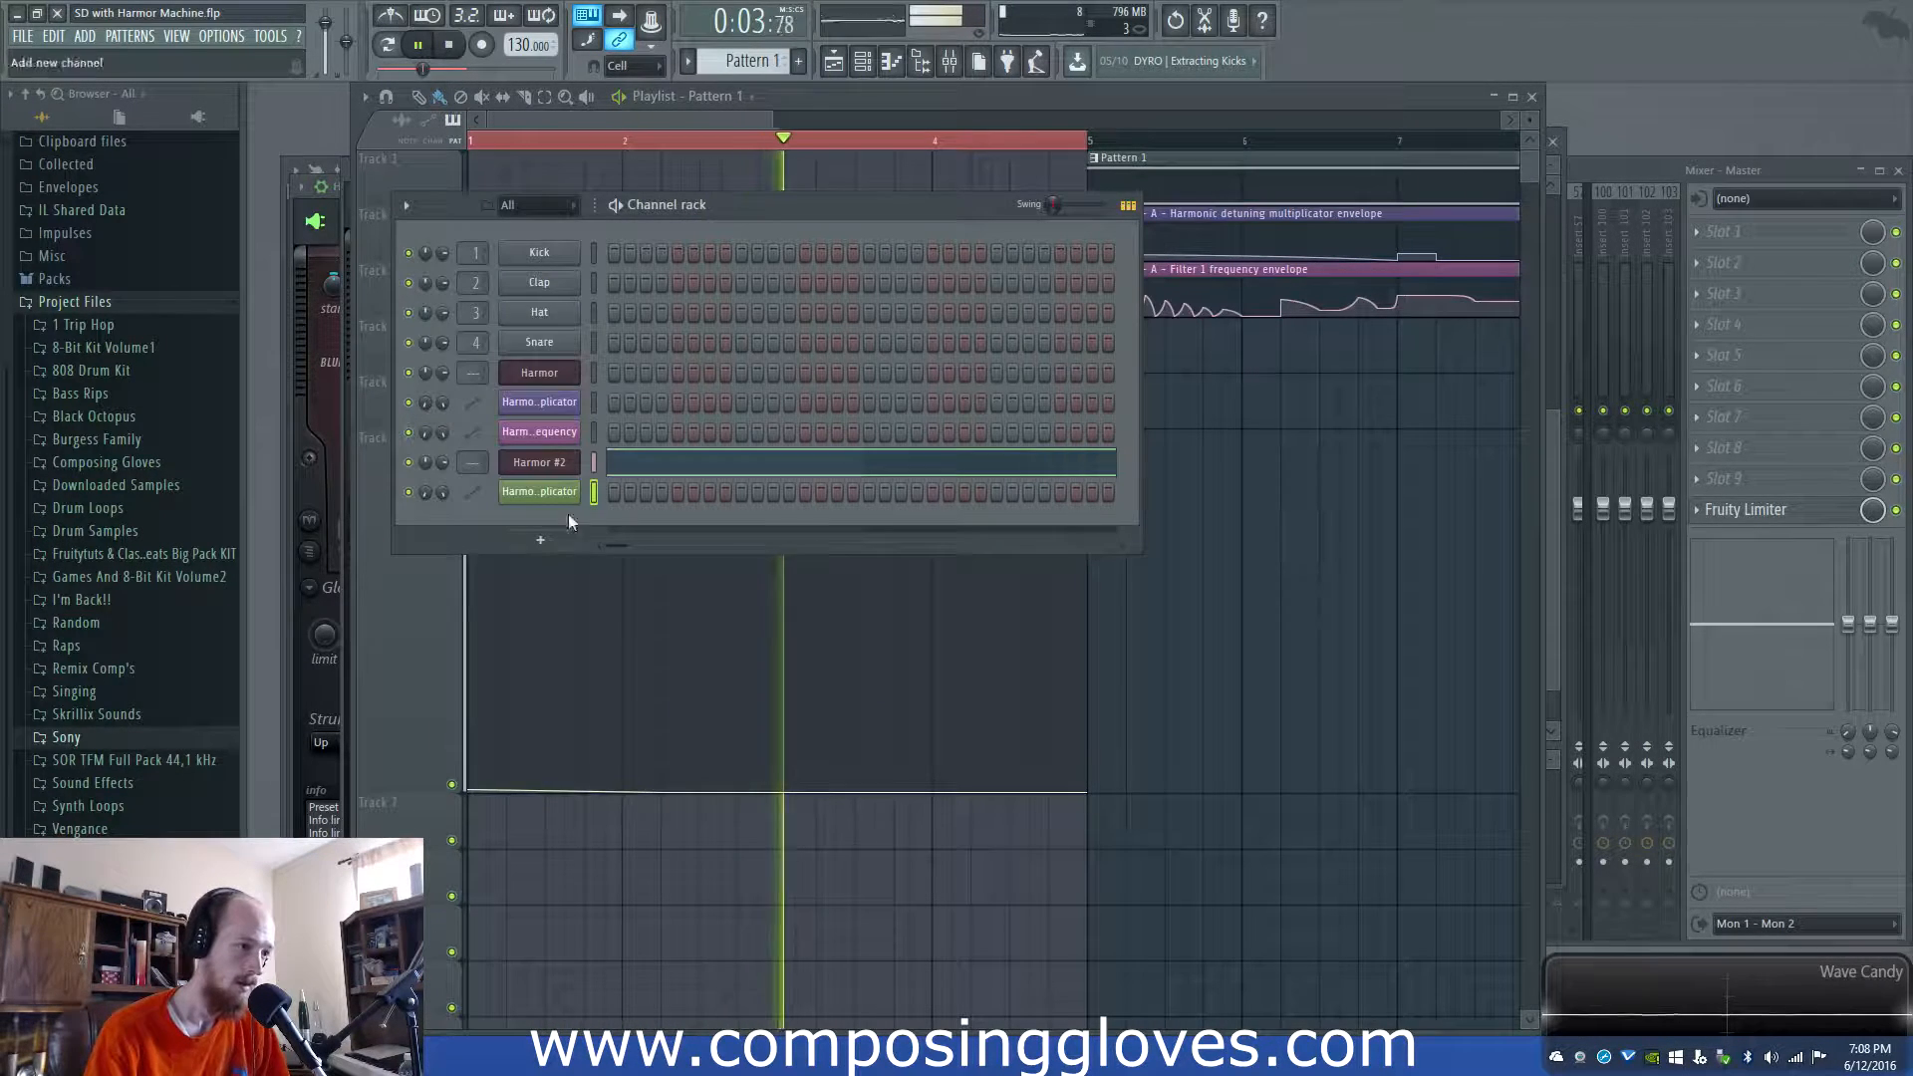
{"action": "key", "text": "space"}
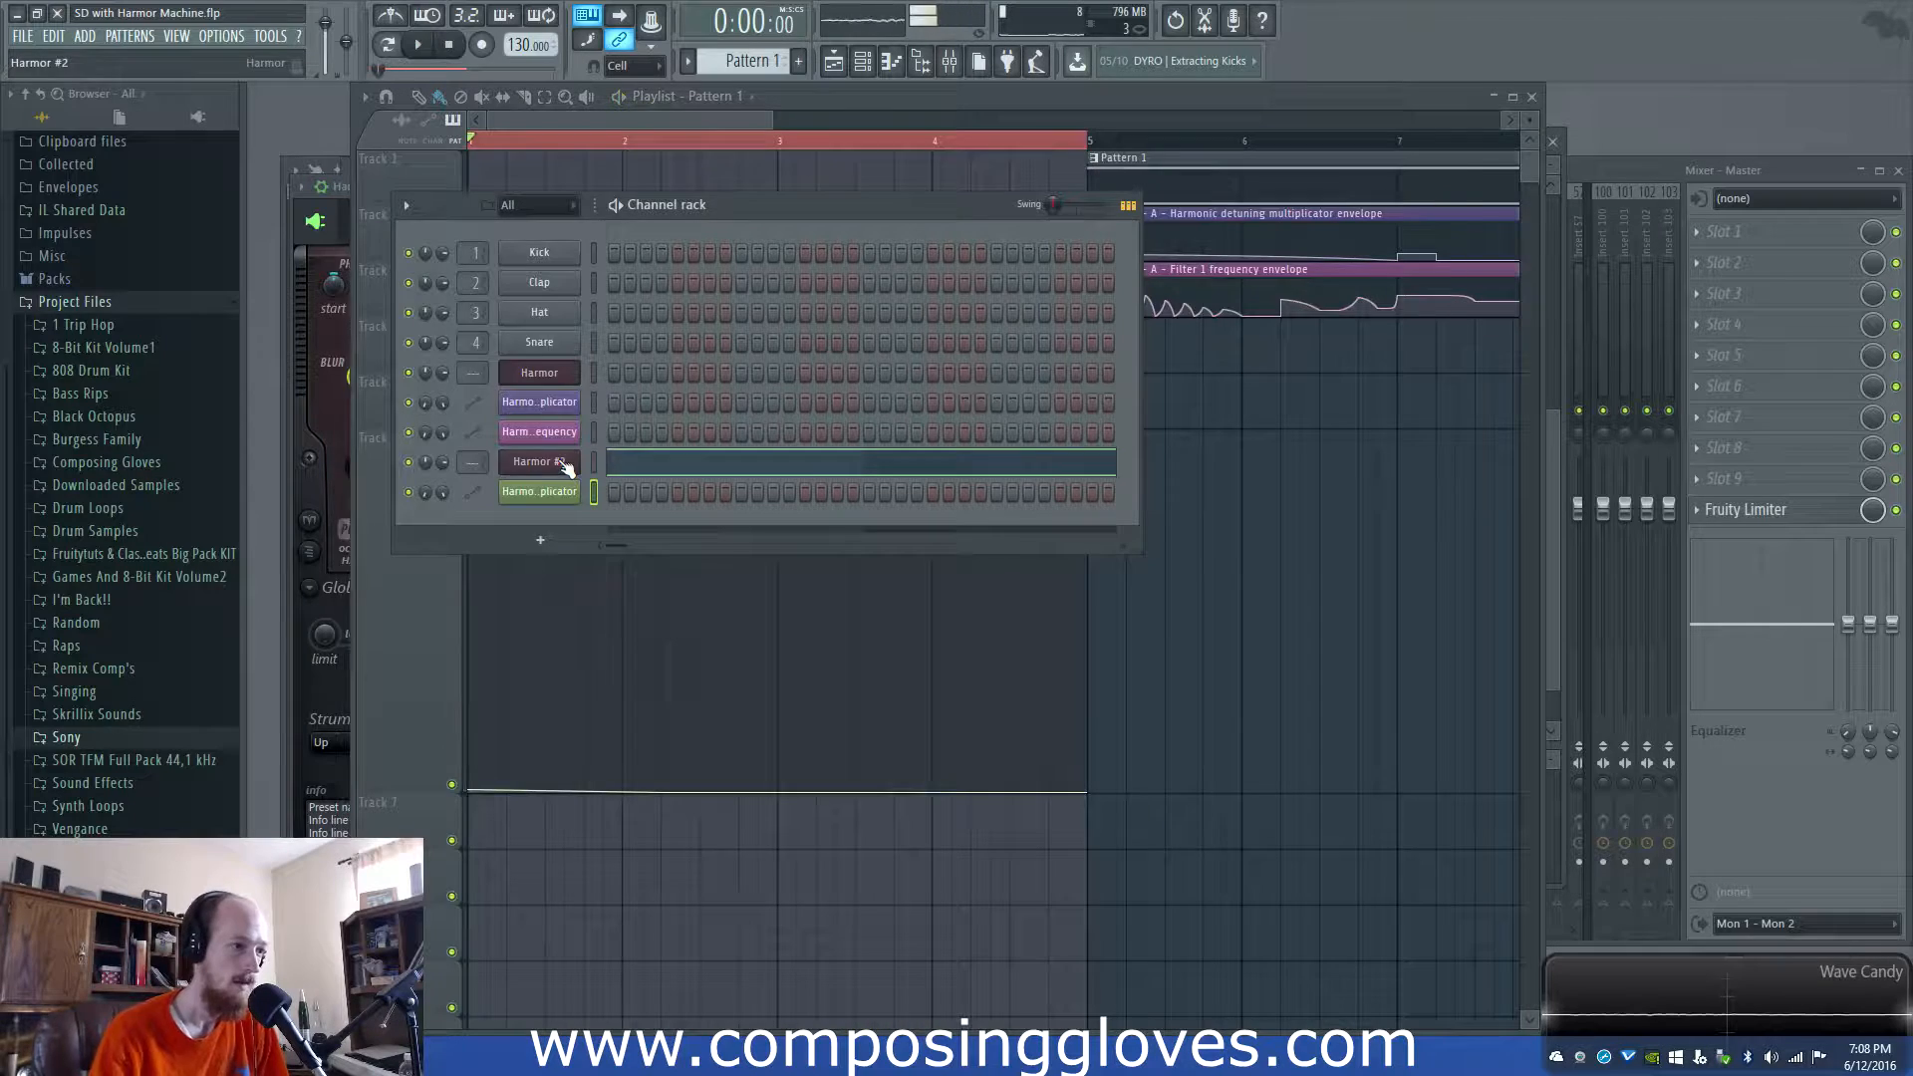
{"action": "left_click", "coordinate": [564, 466]}
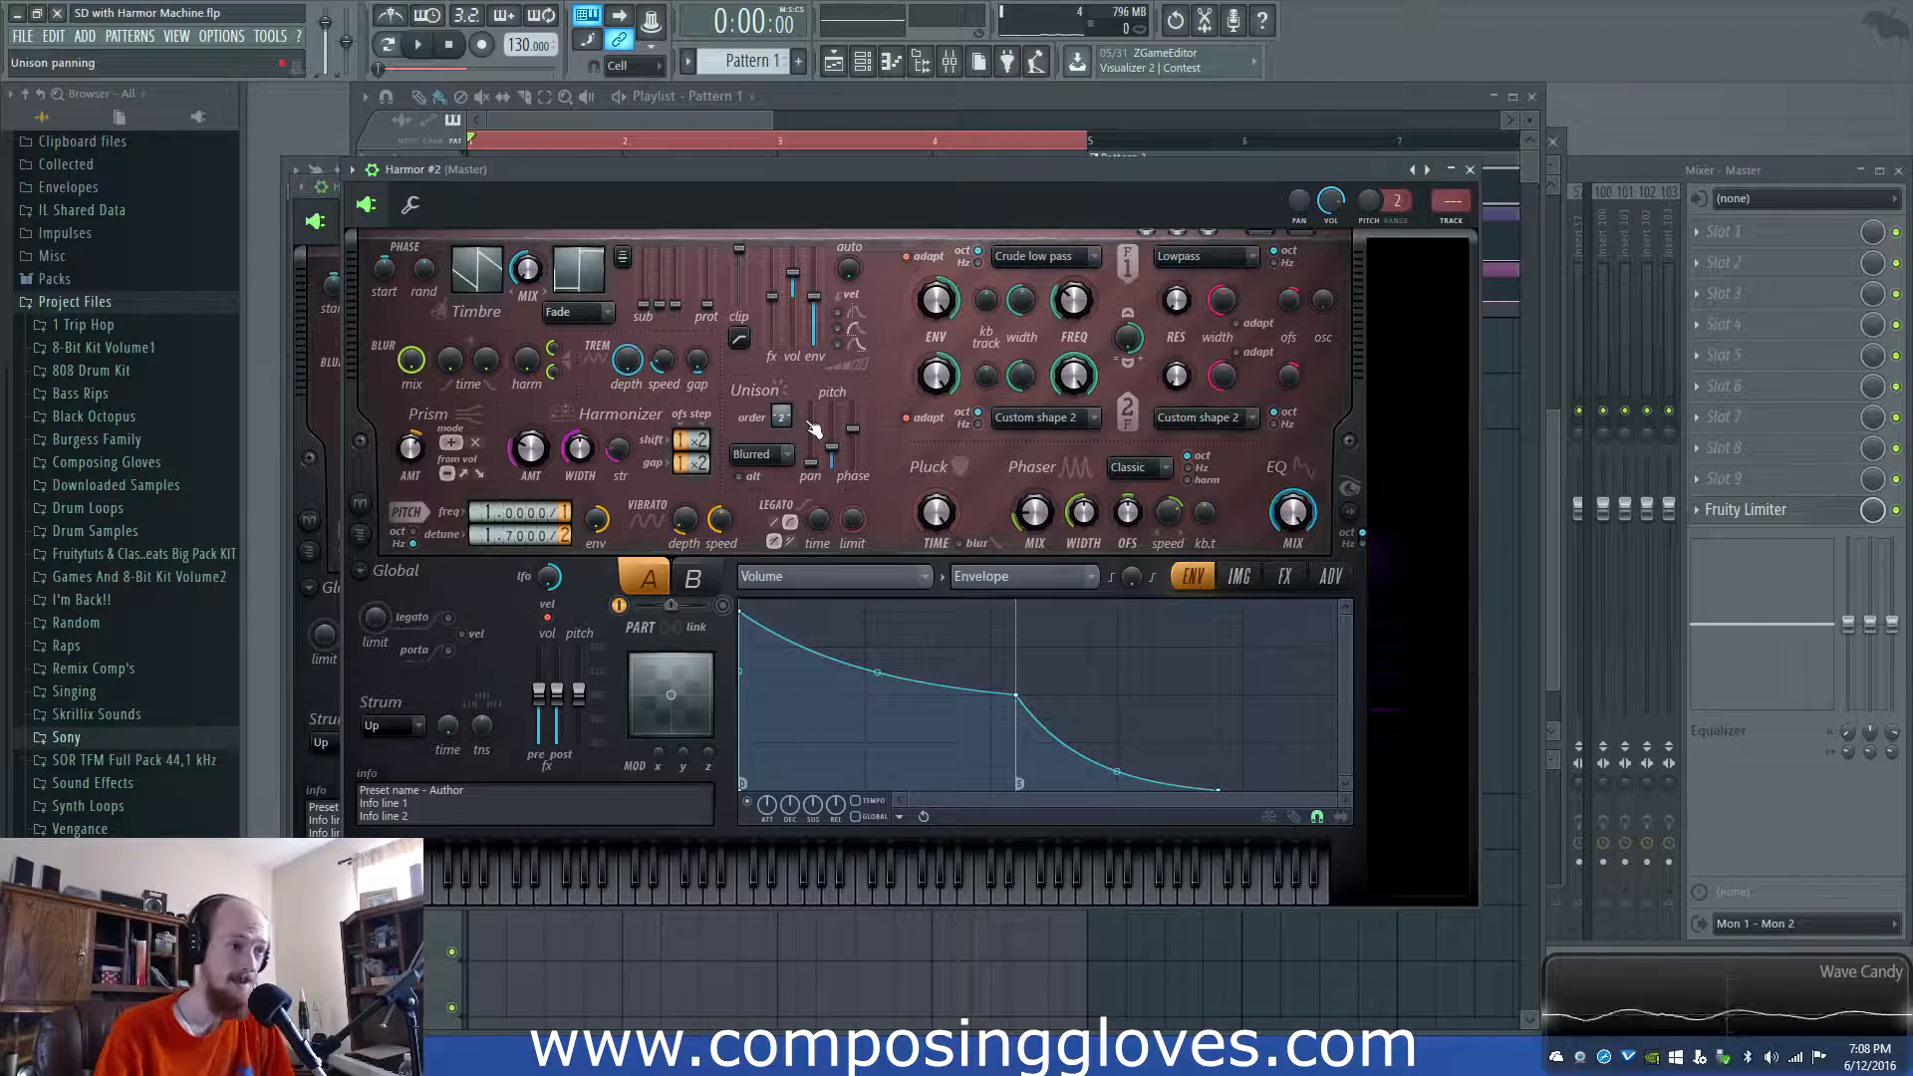
{"action": "left_click", "coordinate": [1237, 578]}
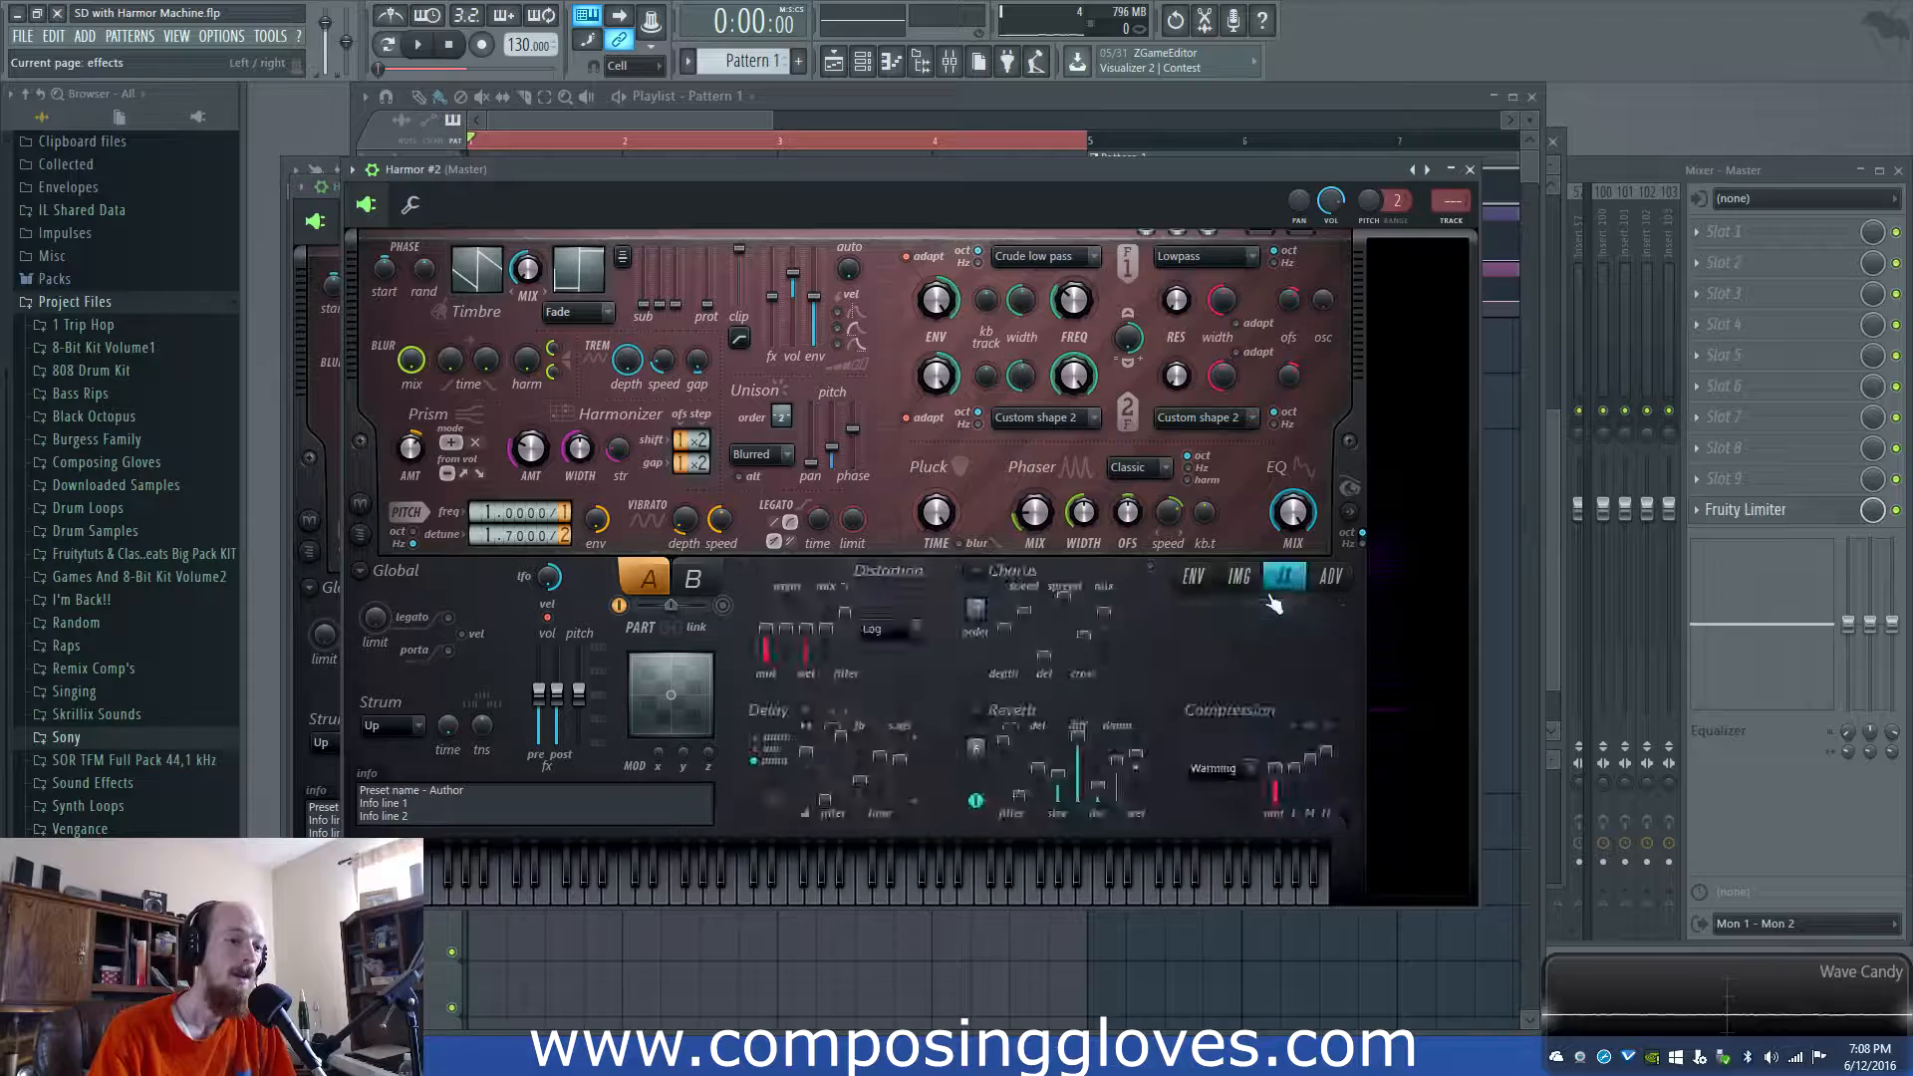
{"action": "left_click", "coordinate": [1196, 578]}
{"action": "left_click", "coordinate": [1228, 577]}
{"action": "left_click", "coordinate": [1151, 577]}
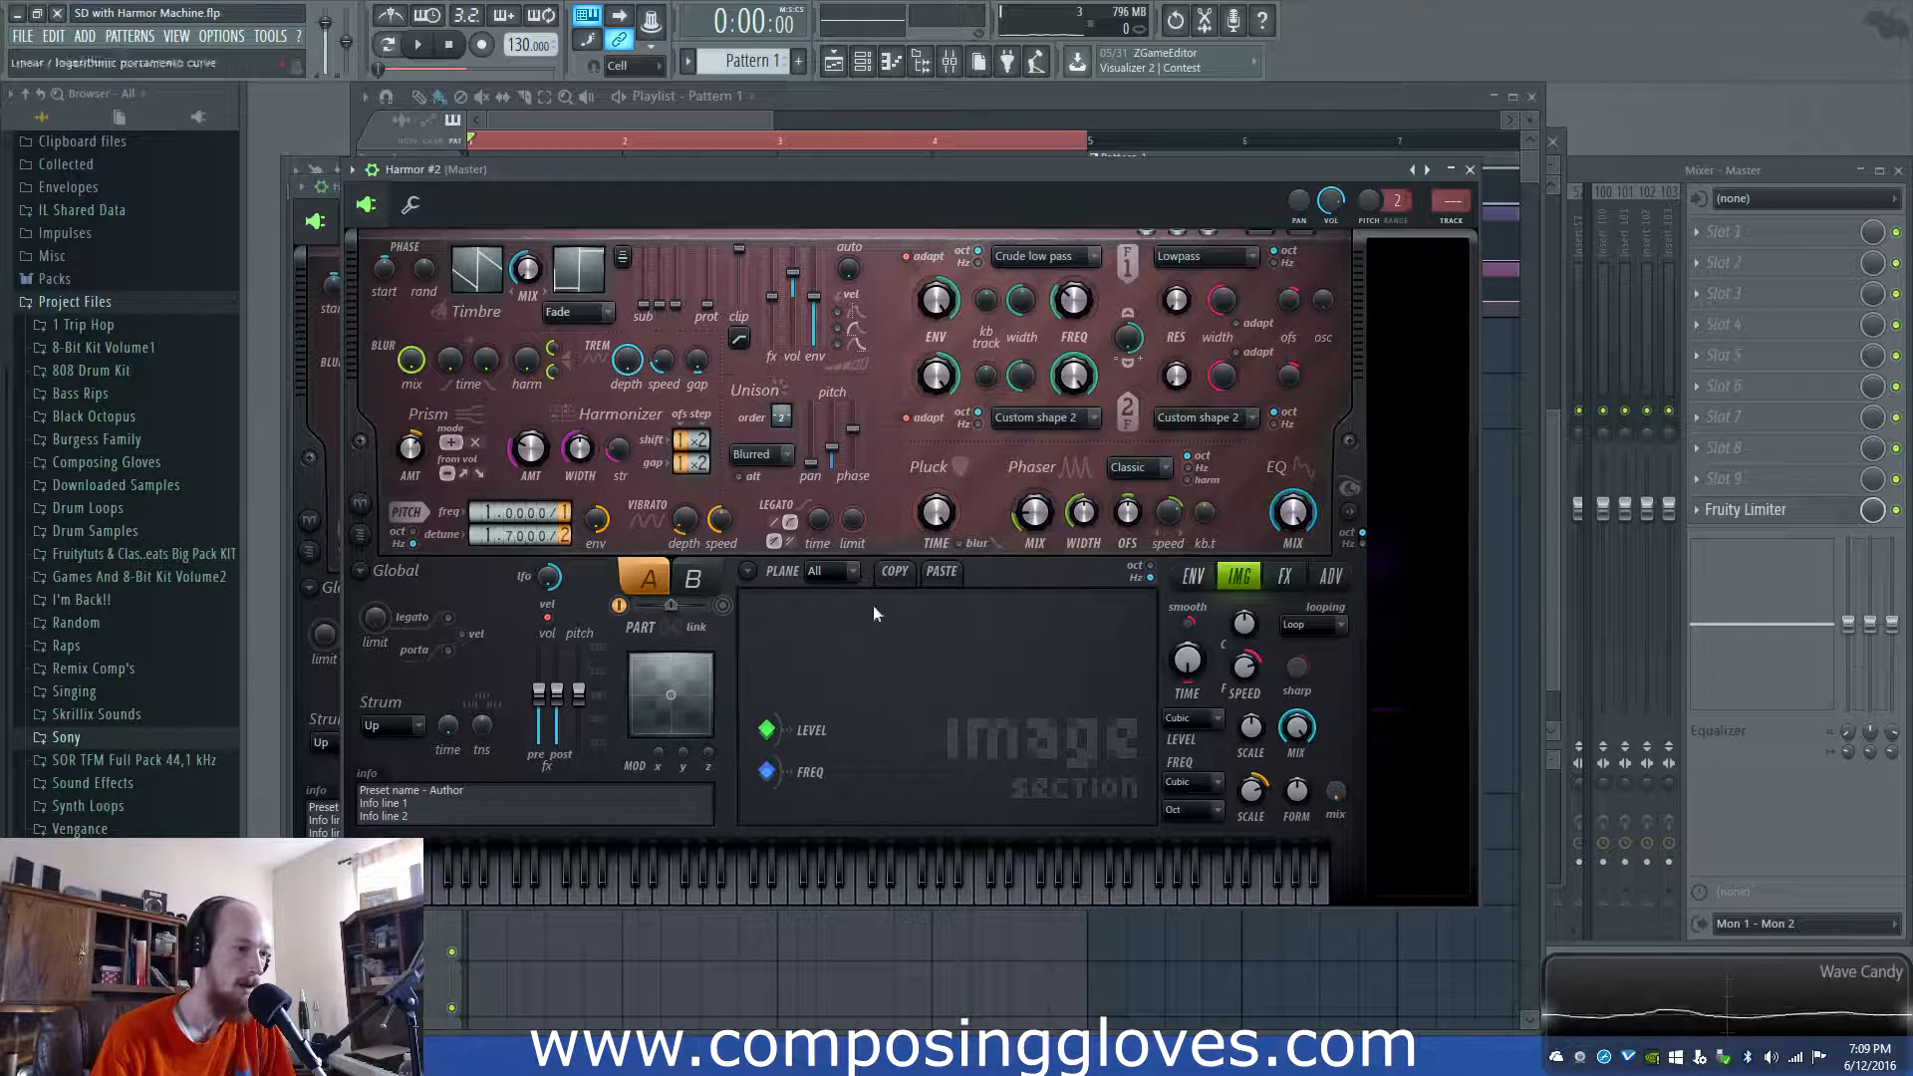
{"action": "left_click", "coordinate": [1207, 576]}
Audition the held notes and try adjusting Harmor #2's blur time during playback
{"action": "key", "text": "space"}
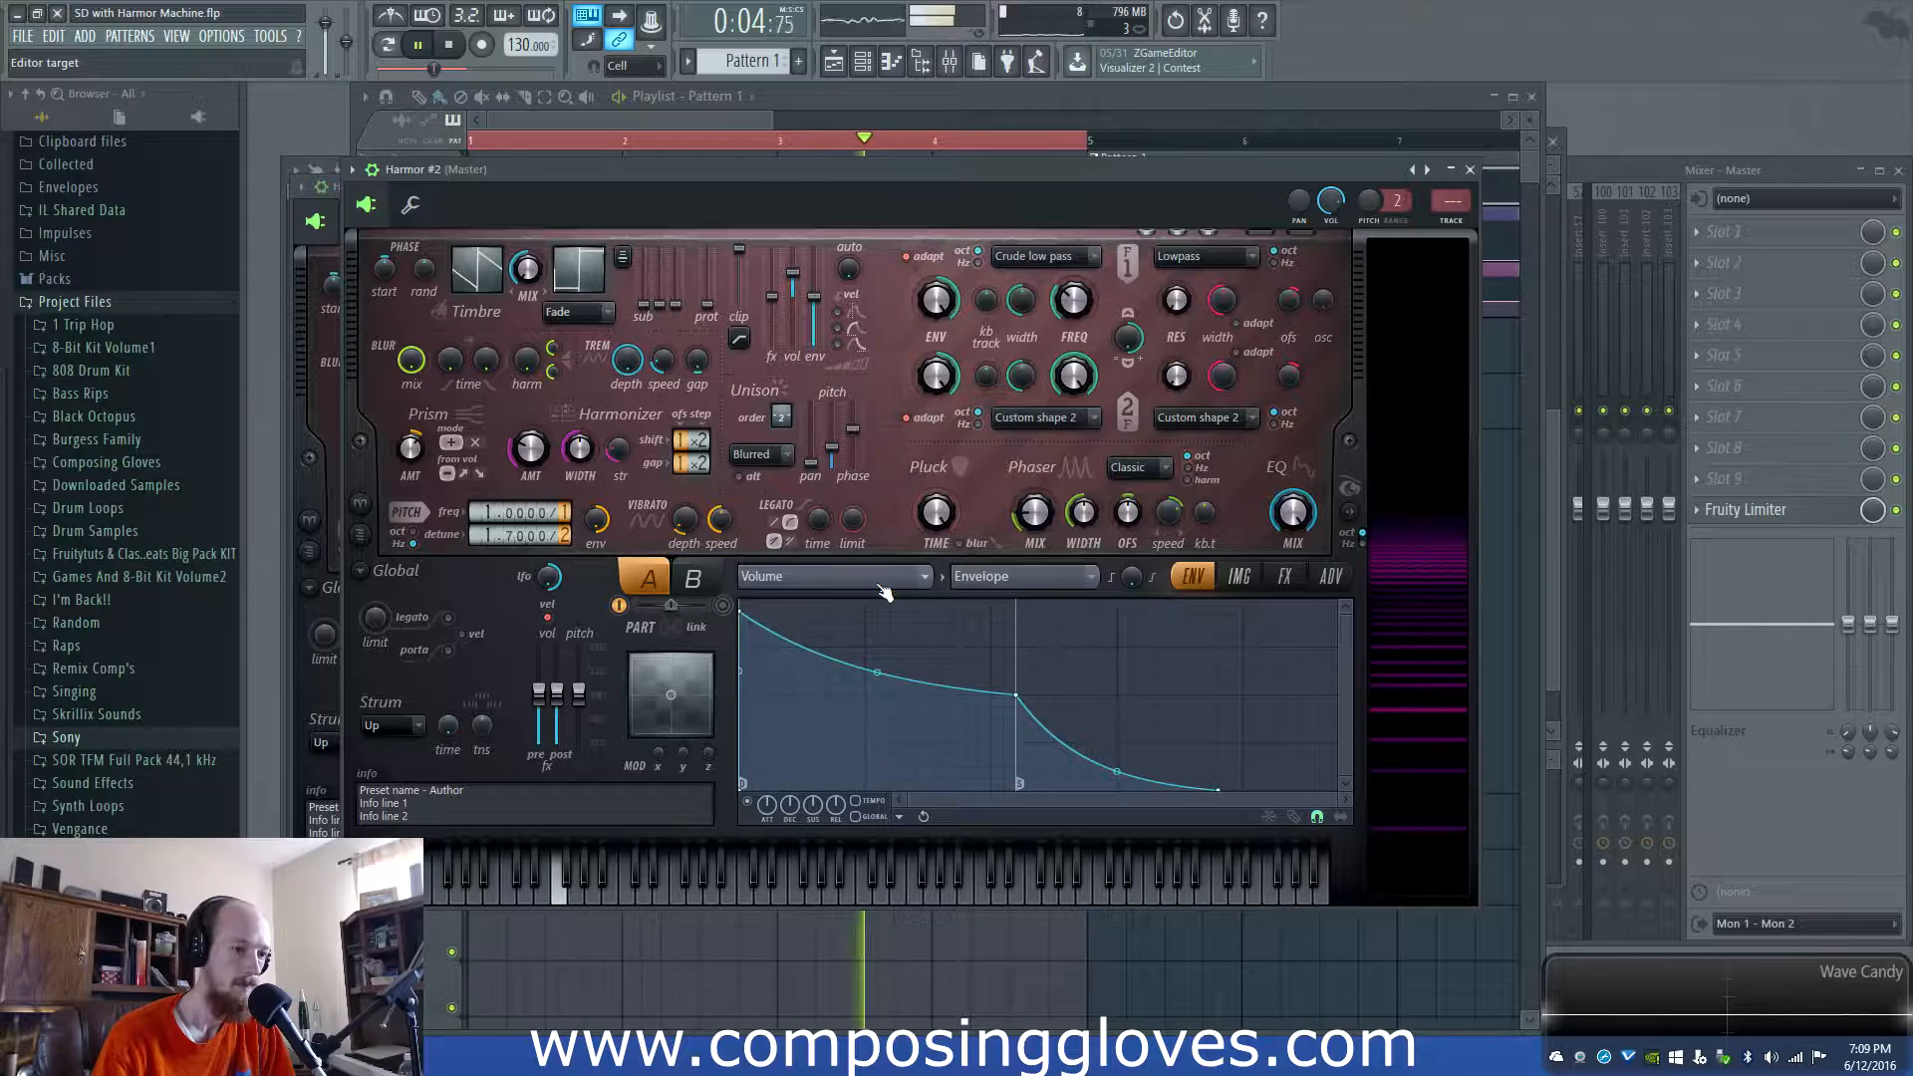
{"action": "key", "text": "space"}
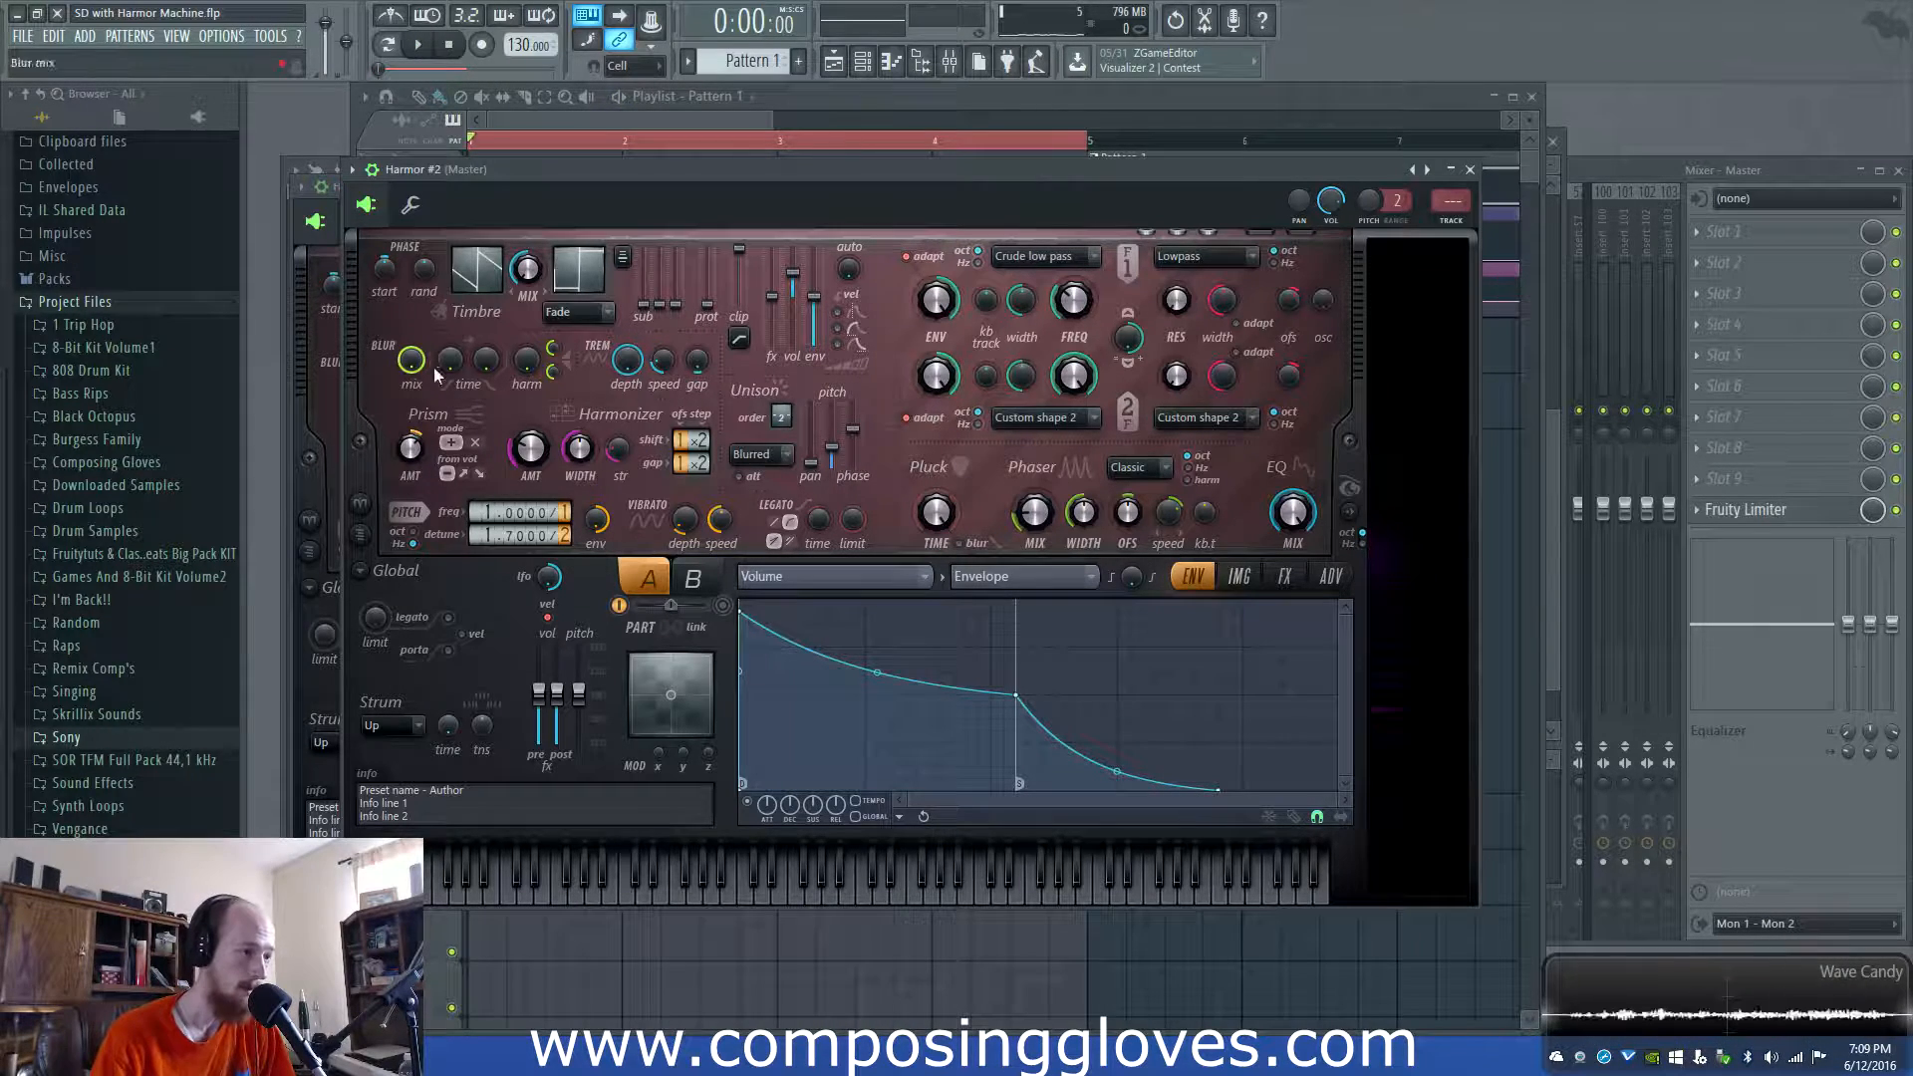
{"action": "key", "text": "space"}
{"action": "mouse_move", "coordinate": [496, 371]}
{"action": "left_mouse_down"}
{"action": "mouse_move", "coordinate": [496, 334]}
{"action": "mouse_move", "coordinate": [532, 347]}
{"action": "mouse_move", "coordinate": [532, 331]}
{"action": "left_mouse_up"}
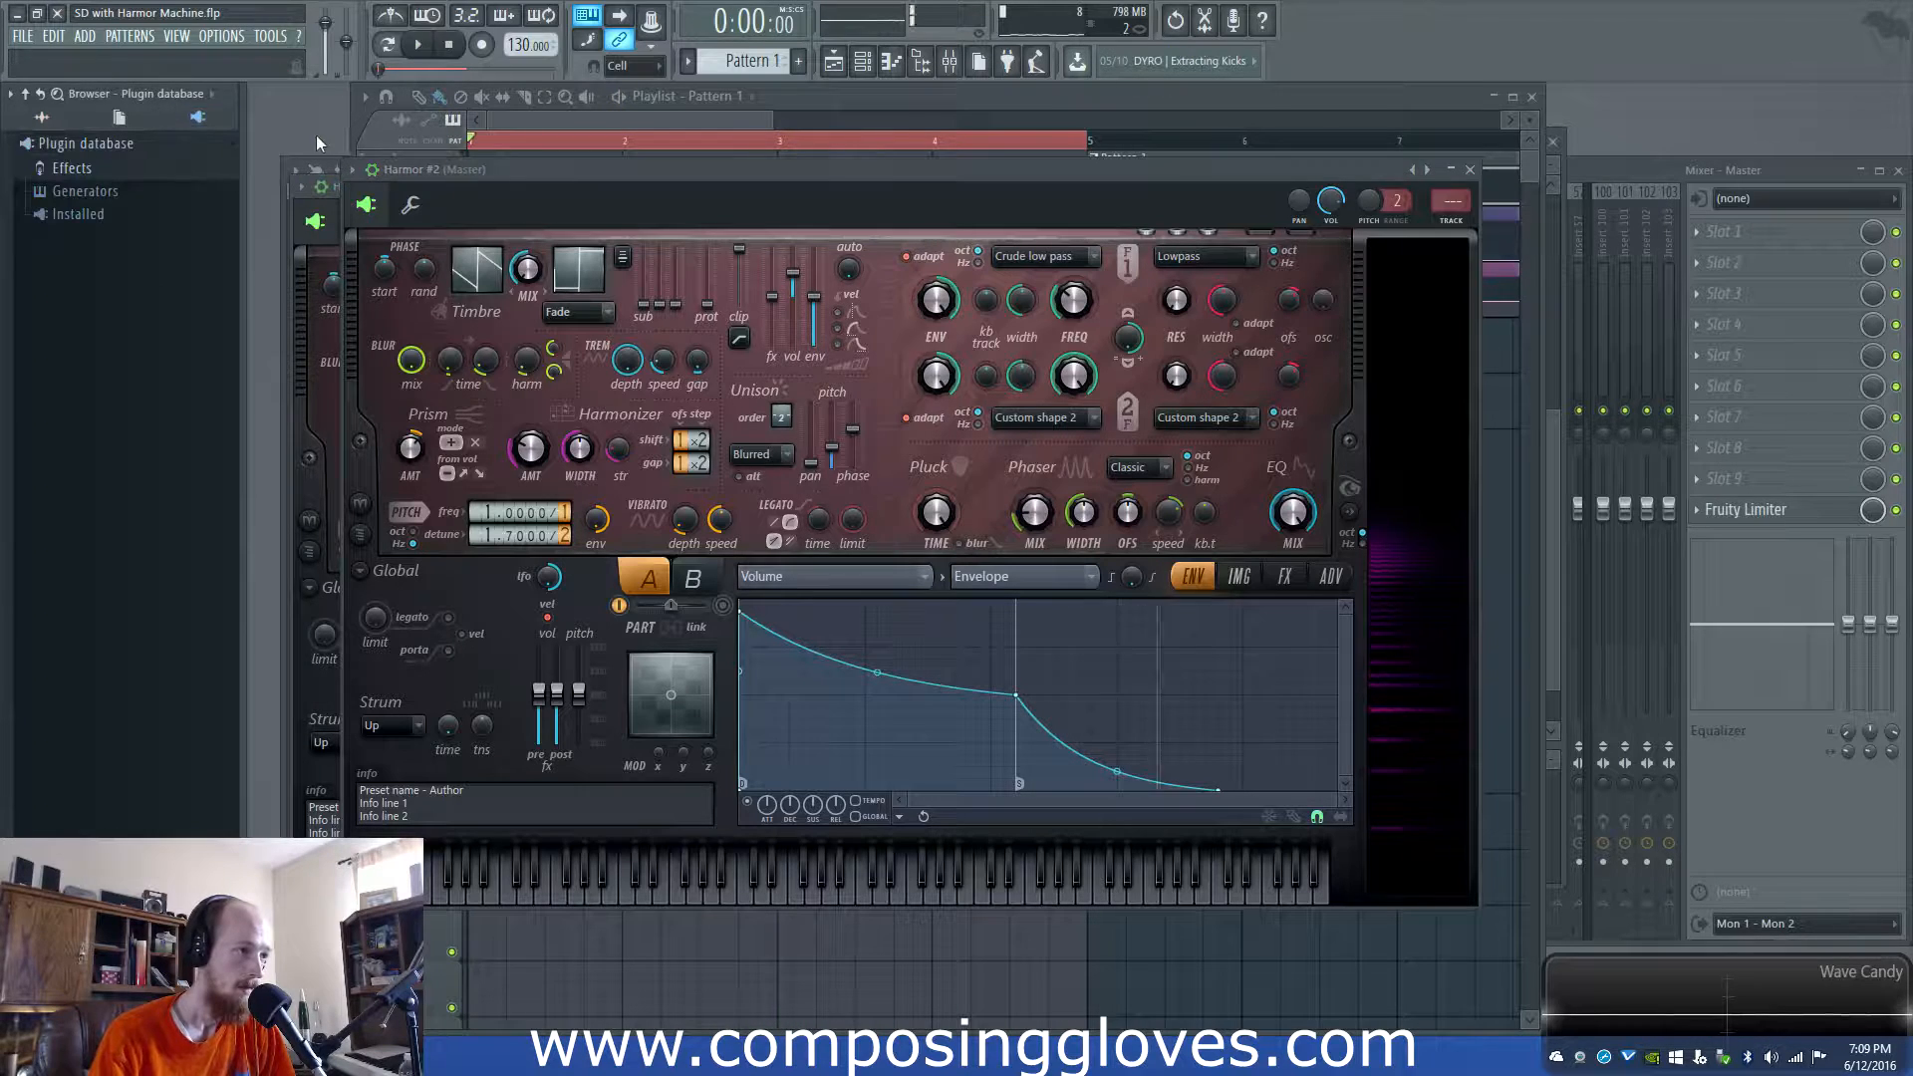
Lower the bottom note in Harmor #2's piano roll until it sits two octaves below the upper note, and audition the interval
{"action": "key", "text": "F6"}
{"action": "key", "text": "F7"}
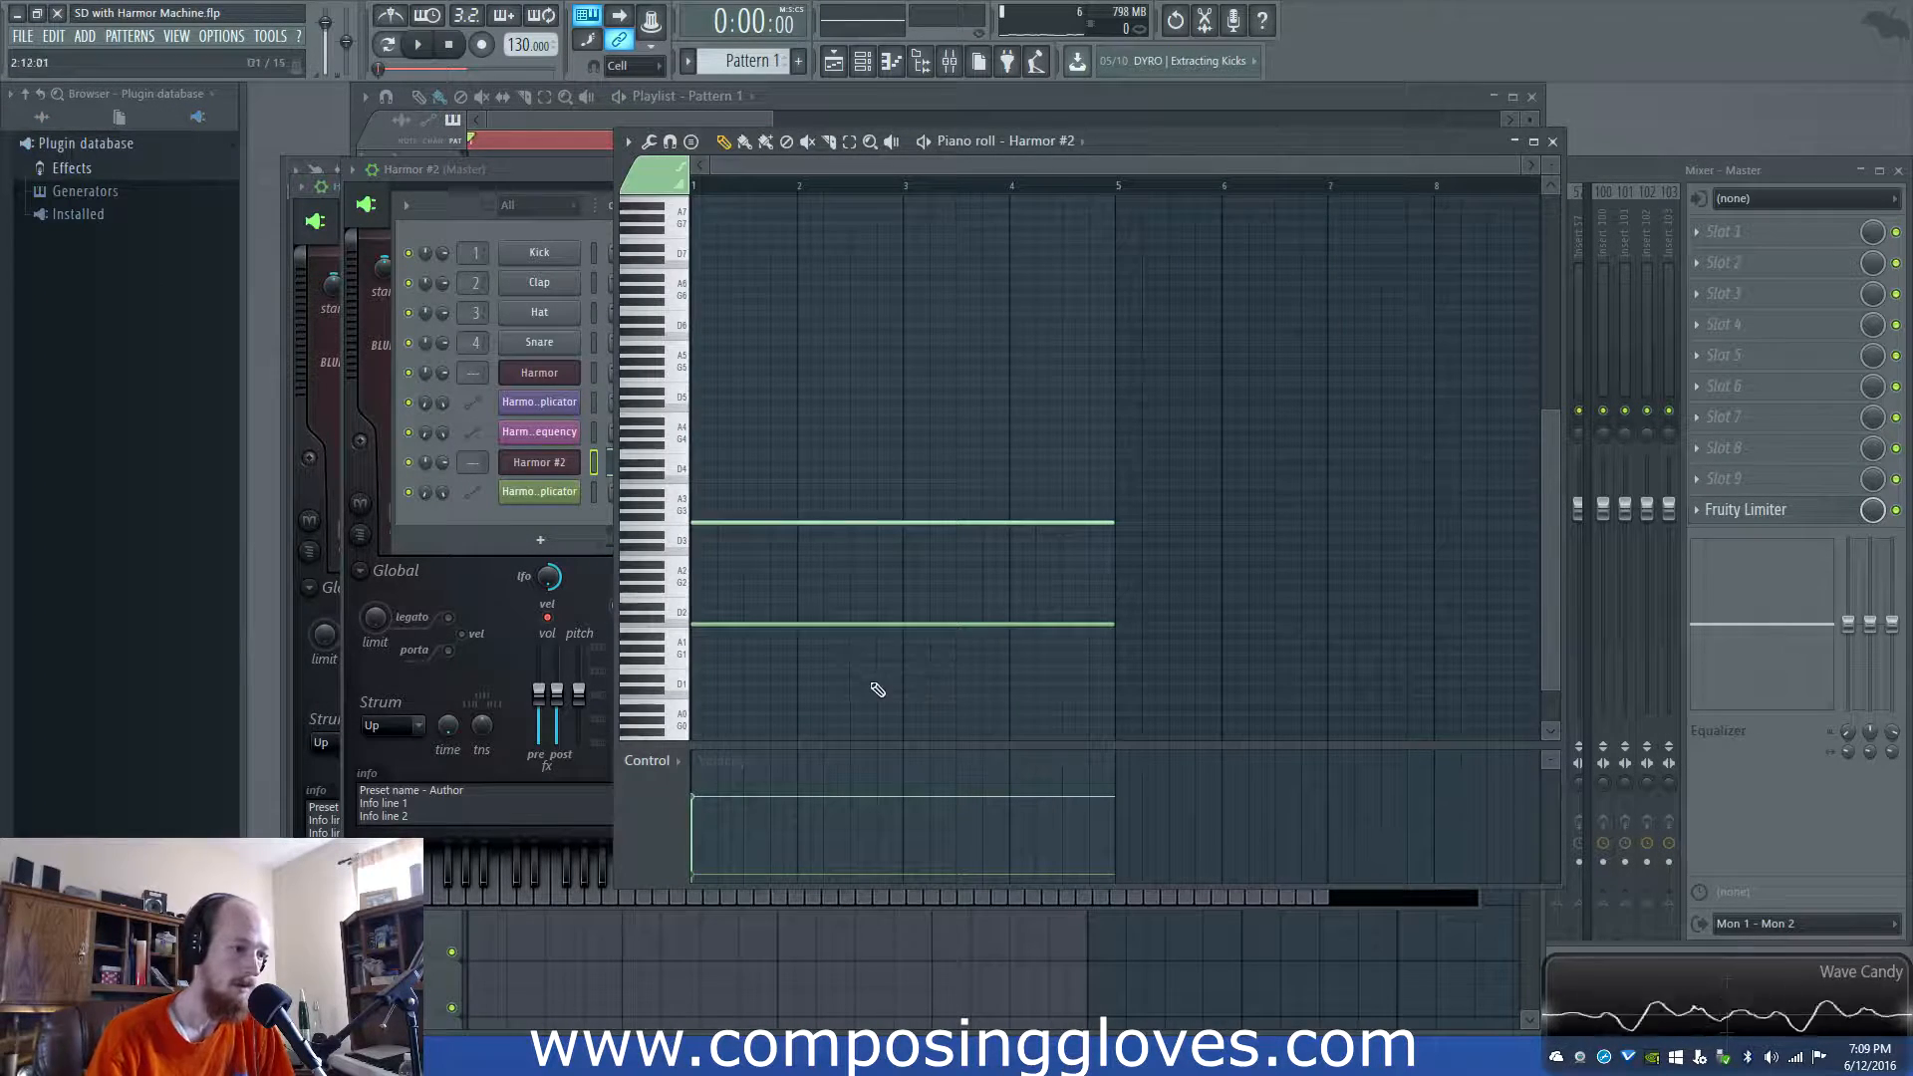
{"action": "scroll", "coordinate": [866, 677], "scroll_direction": "up", "scroll_amount": 4}
{"action": "scroll", "coordinate": [797, 662], "scroll_direction": "up", "scroll_amount": 1}
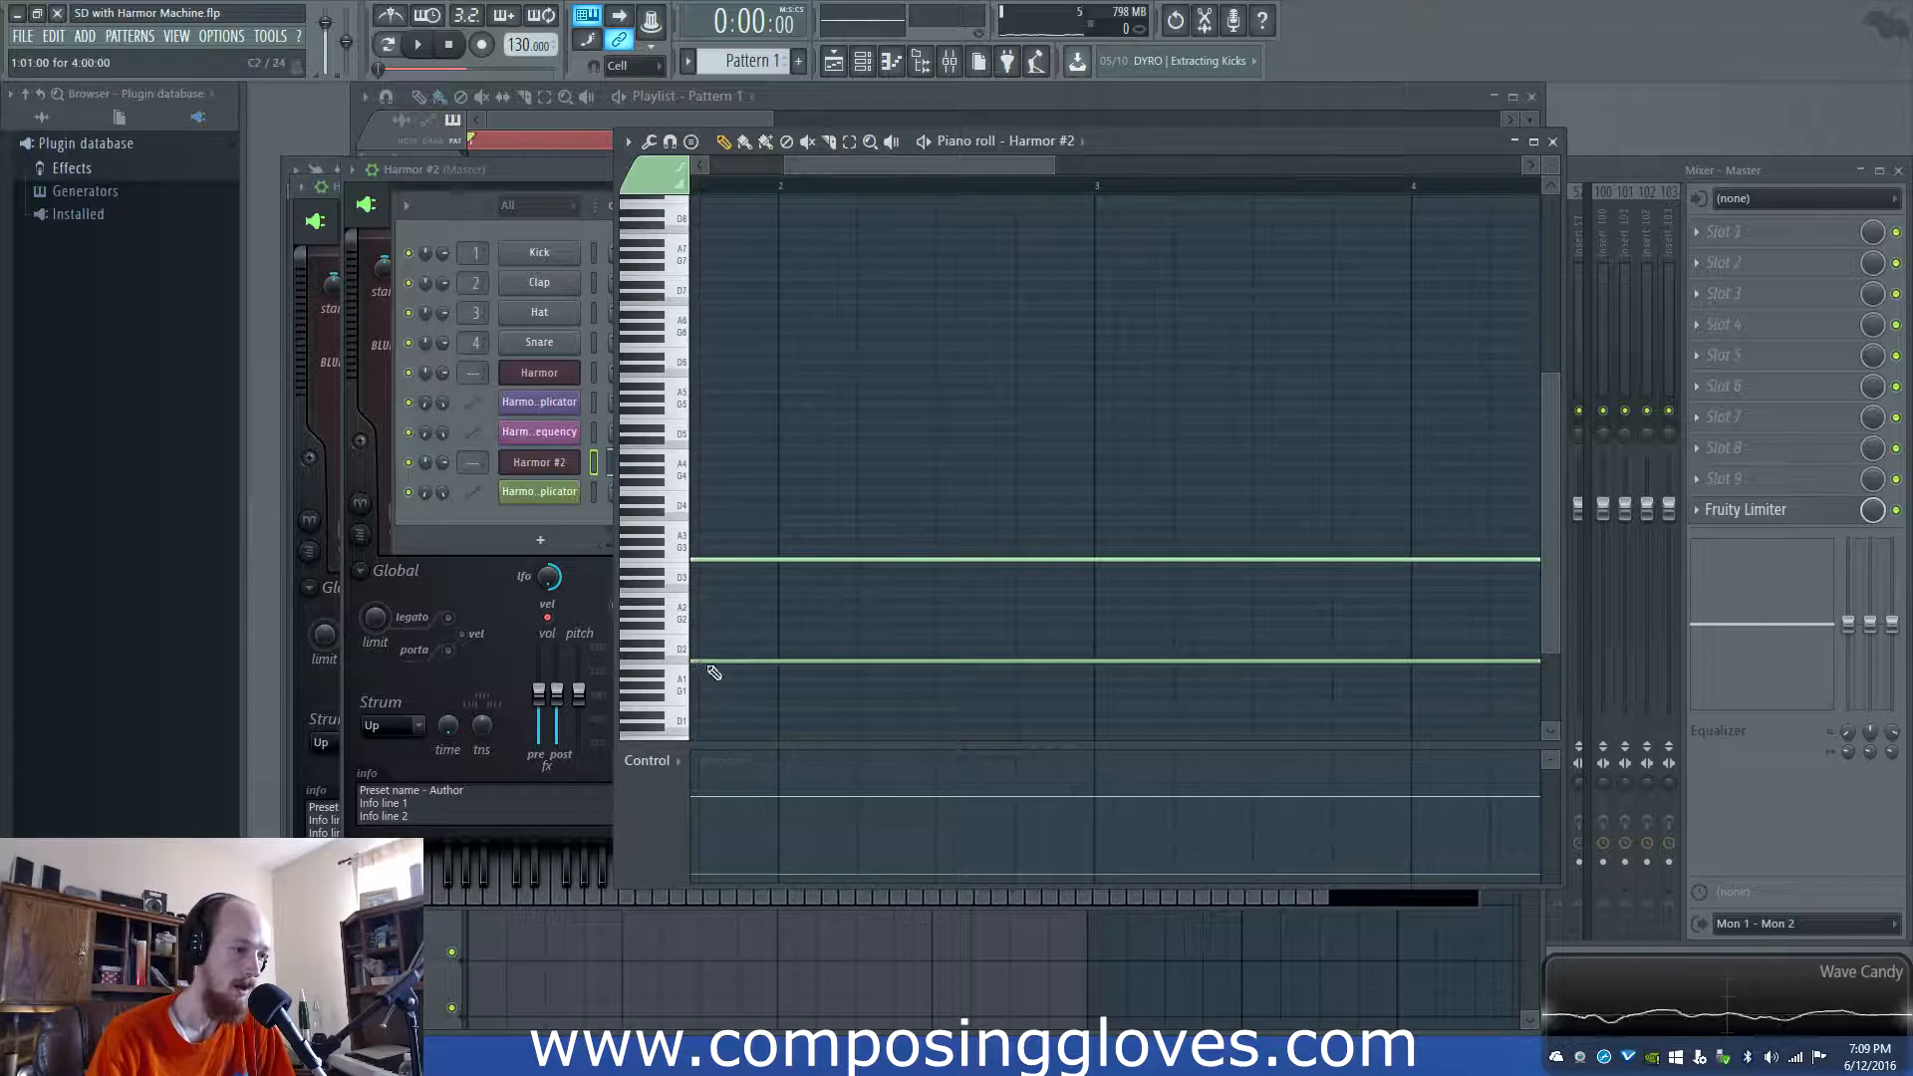
{"action": "left_click_drag", "start_coordinate": [708, 664], "coordinate": [713, 708]}
{"action": "key", "text": "space"}
{"action": "key", "text": "space"}
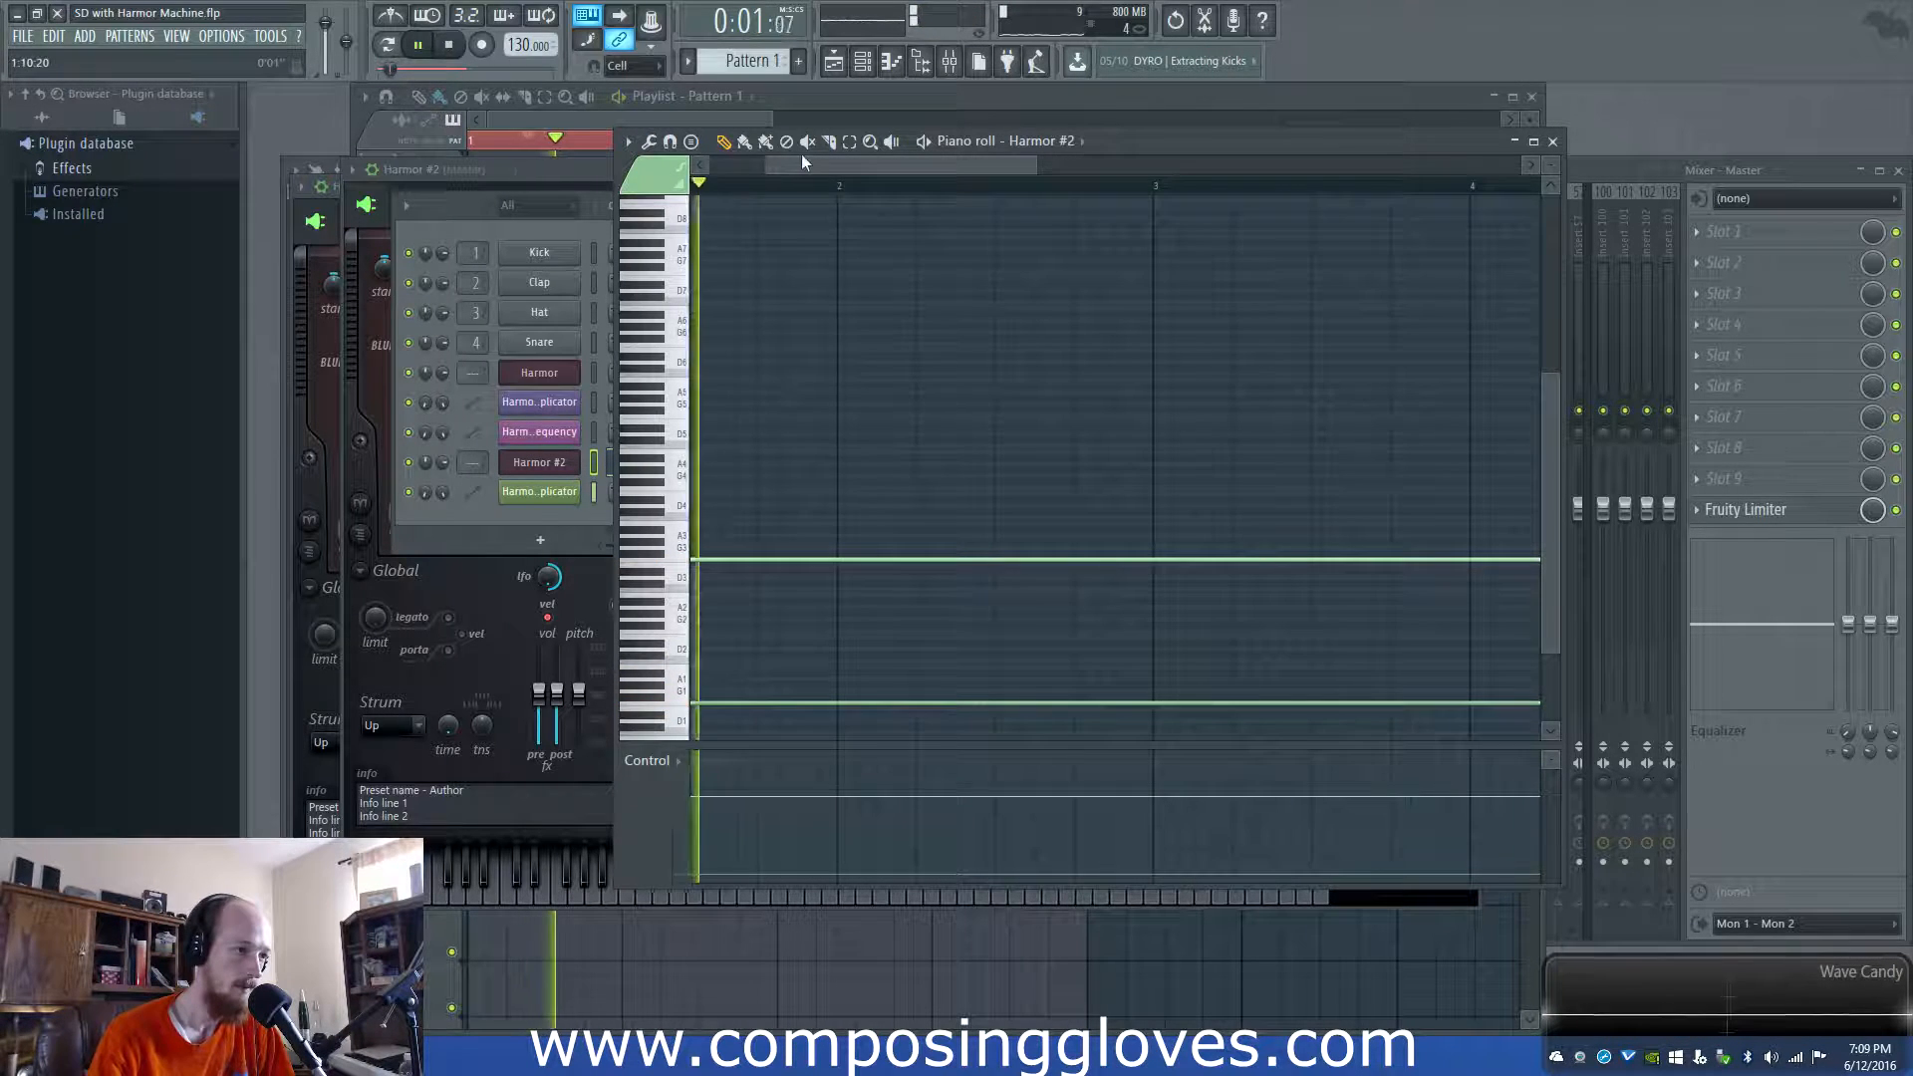
{"action": "key", "text": "space"}
Raise the lower note's velocity and reduce the upper note's velocity to about 48%, auditioning the balance
{"action": "left_click_drag", "start_coordinate": [765, 676], "coordinate": [781, 773]}
{"action": "left_click_drag", "start_coordinate": [721, 841], "coordinate": [721, 838]}
{"action": "key", "text": "space"}
{"action": "left_click_drag", "start_coordinate": [781, 495], "coordinate": [800, 655]}
{"action": "key", "text": "space"}
{"action": "mouse_move", "coordinate": [726, 797]}
{"action": "left_mouse_down"}
{"action": "mouse_move", "coordinate": [729, 866]}
{"action": "mouse_move", "coordinate": [742, 819]}
{"action": "left_mouse_up"}
{"action": "key", "text": "space"}
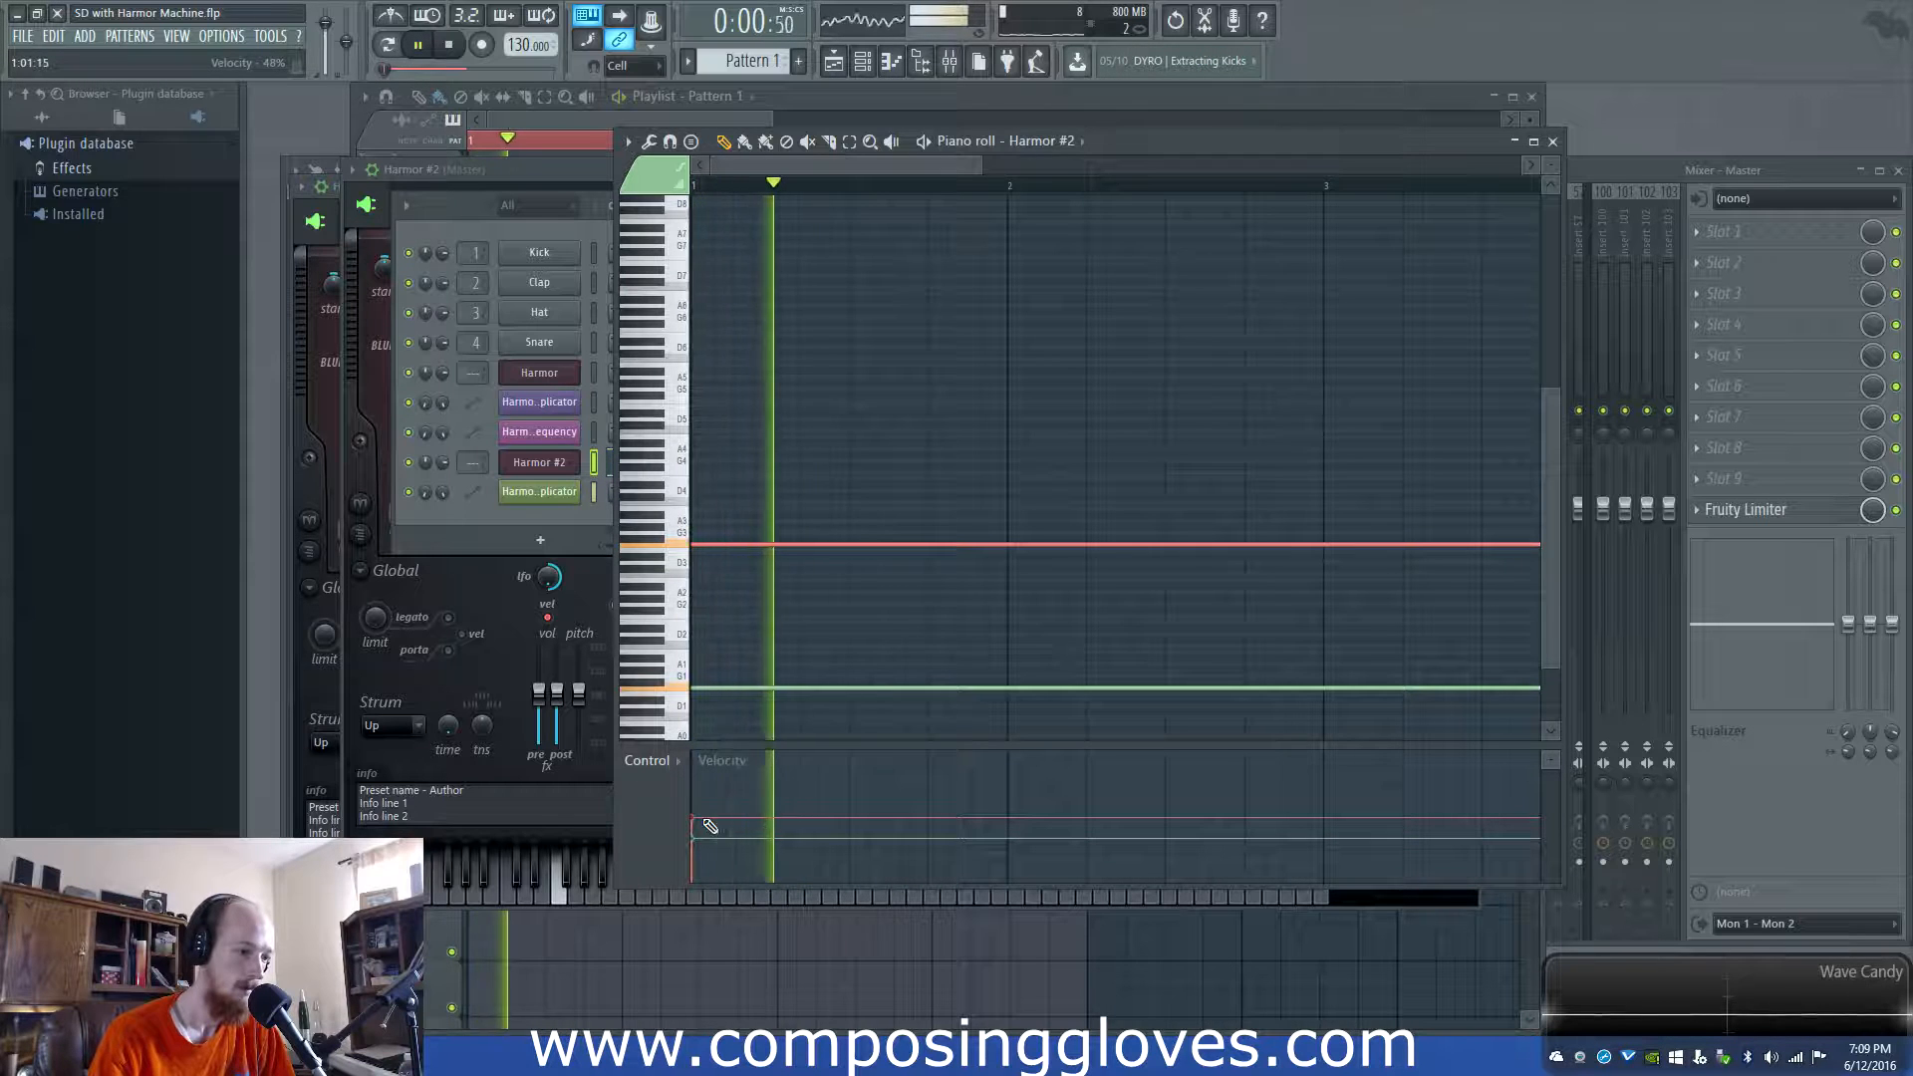
Move the upper note up about two octaves and play the pattern to hear it
{"action": "mouse_move", "coordinate": [774, 541]}
{"action": "left_mouse_down"}
{"action": "mouse_move", "coordinate": [767, 390]}
{"action": "mouse_move", "coordinate": [773, 416]}
{"action": "left_mouse_up"}
{"action": "key", "text": "space"}
{"action": "key", "text": "space"}
{"action": "right_click", "coordinate": [777, 417]}
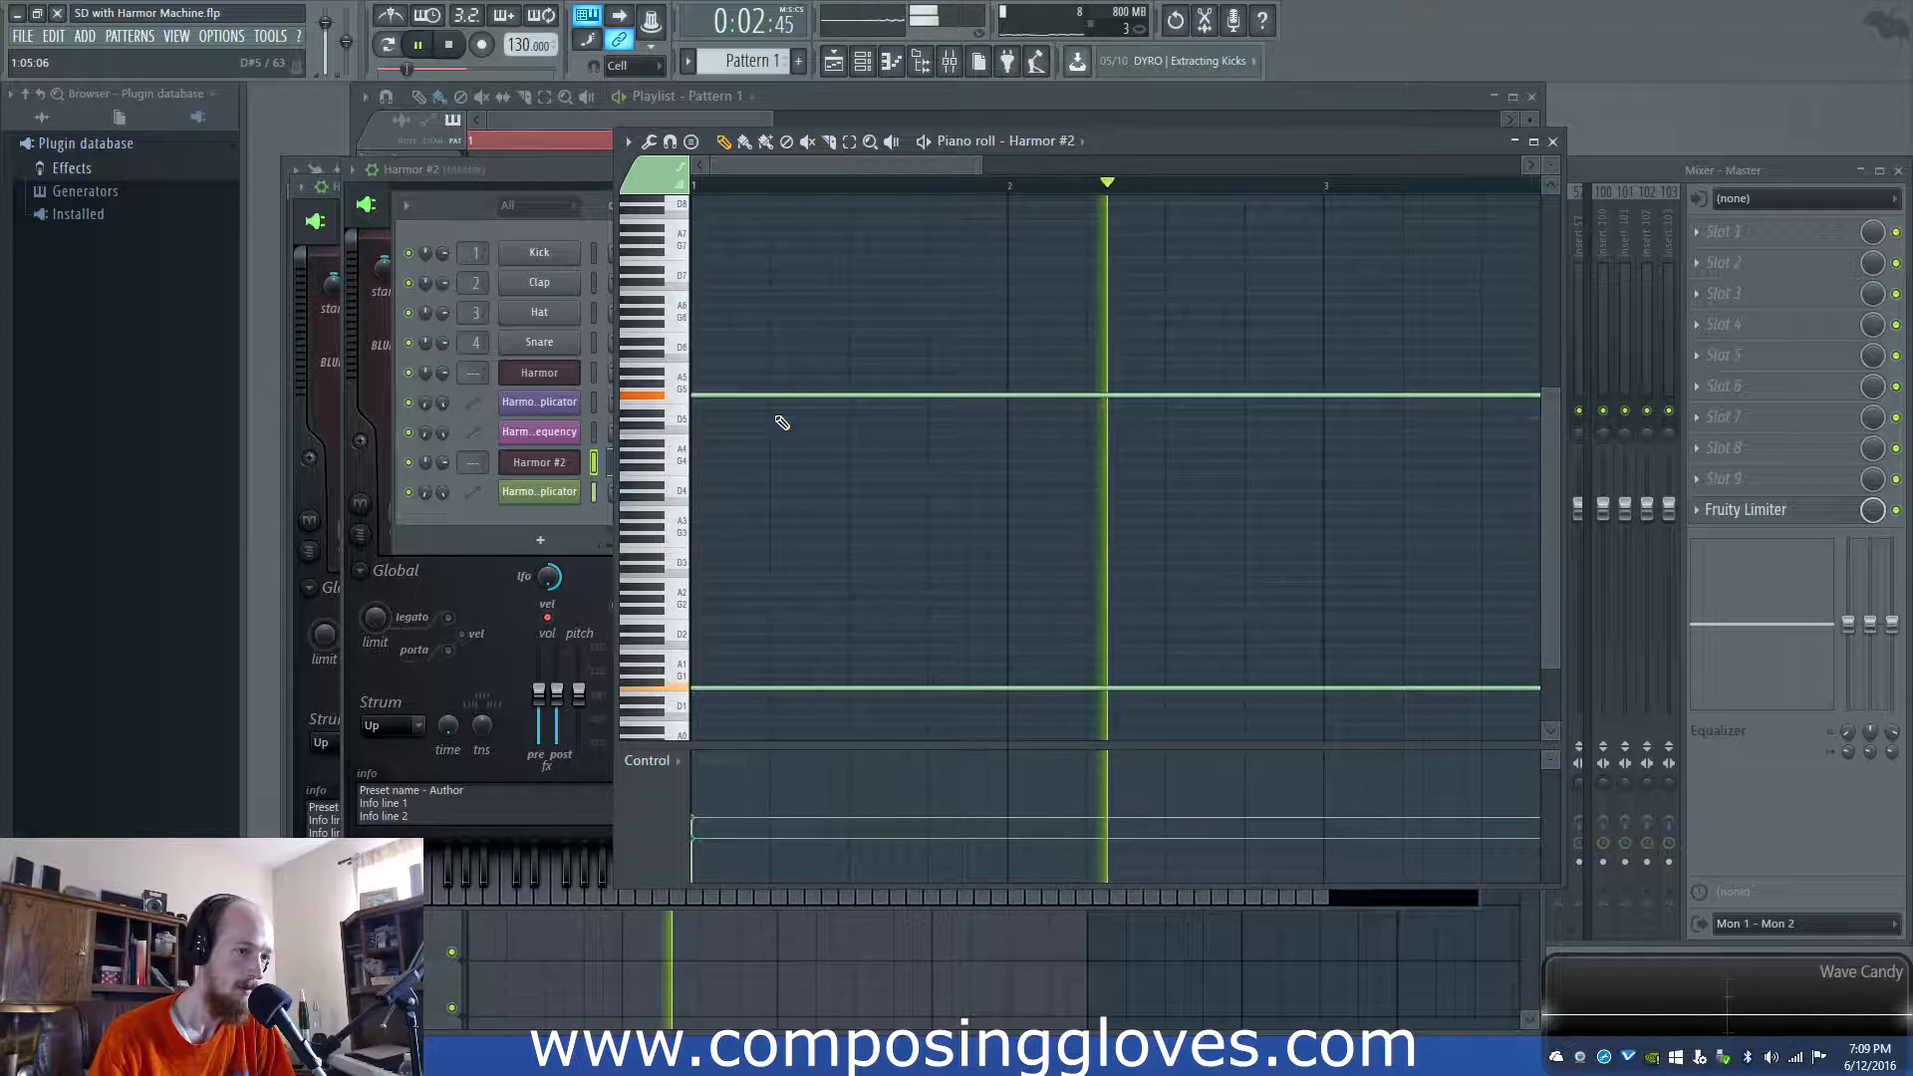
Bring up the Harmor #2 editor from the channel rack and play the pattern to audition its sound
{"action": "key", "text": "space"}
{"action": "left_click", "coordinate": [327, 133]}
{"action": "left_click", "coordinate": [545, 462]}
{"action": "left_click", "coordinate": [545, 461]}
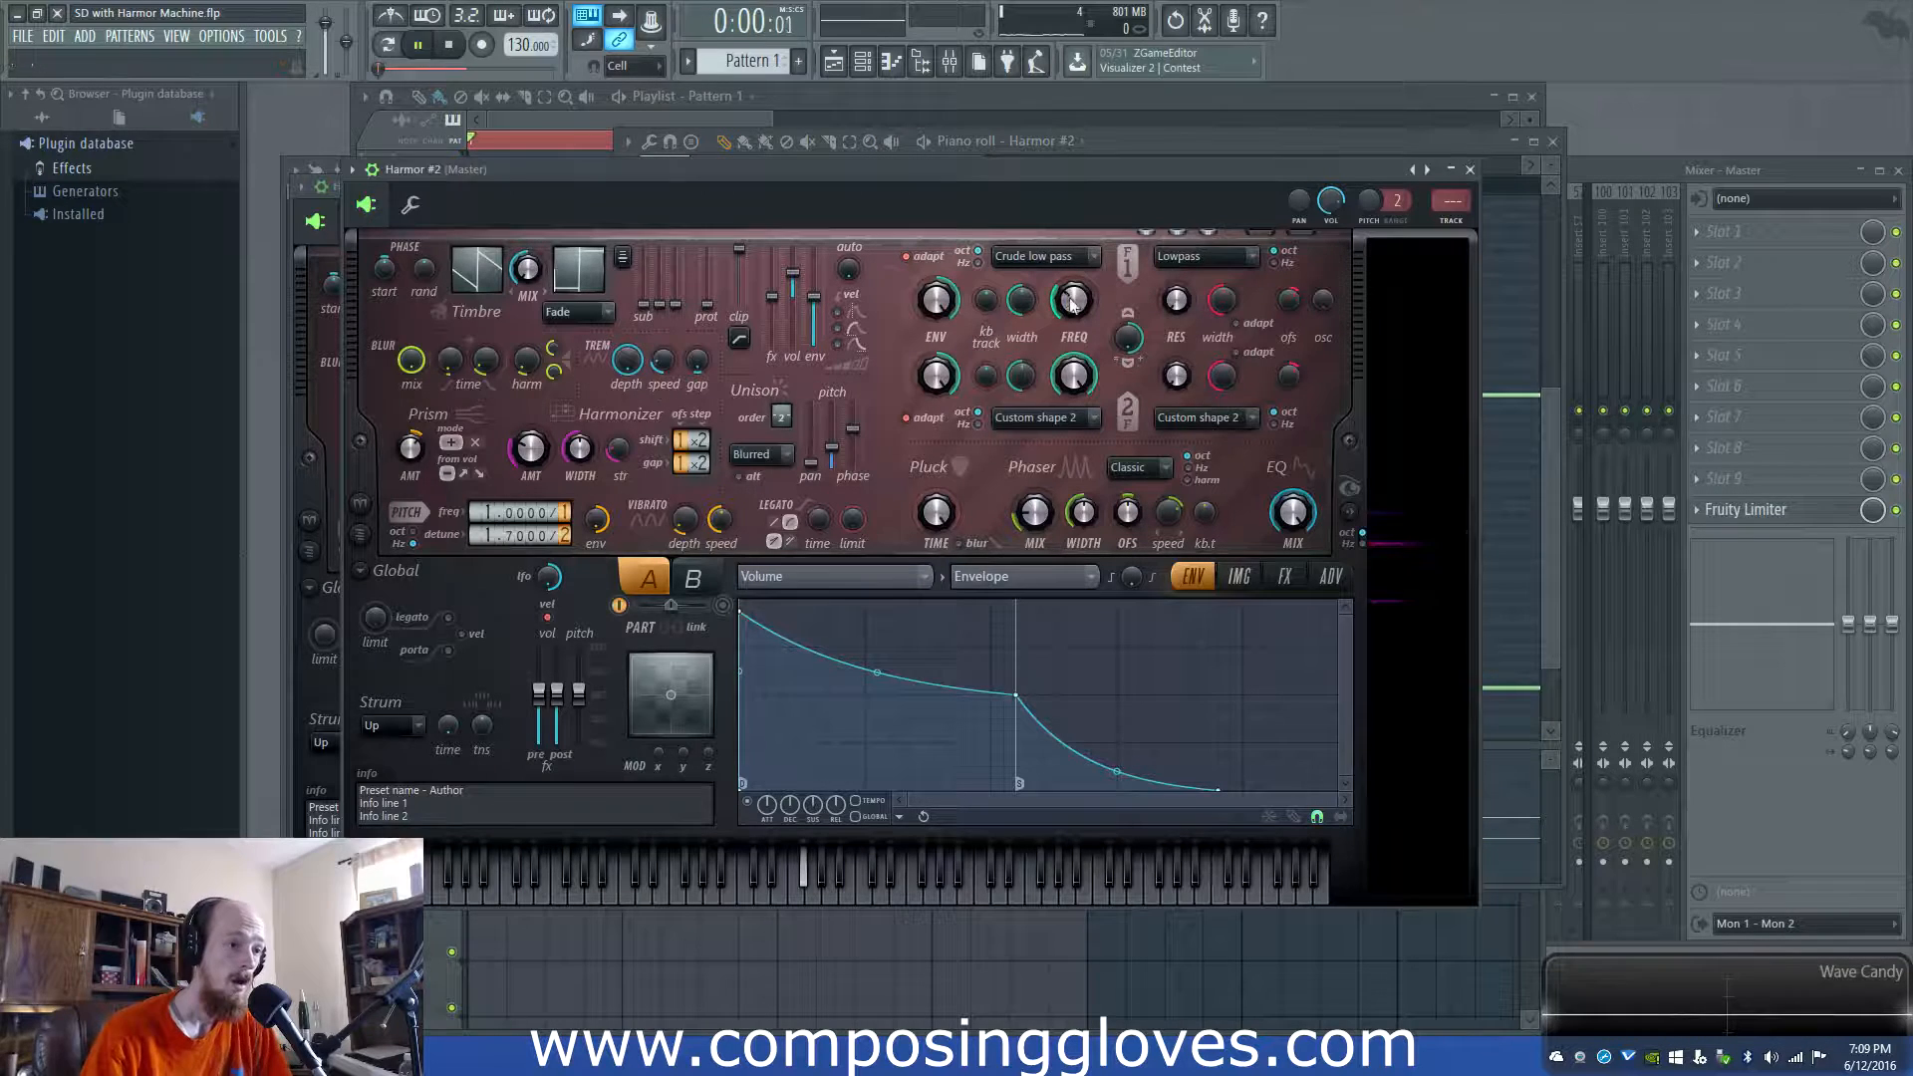
{"action": "key", "text": "space"}
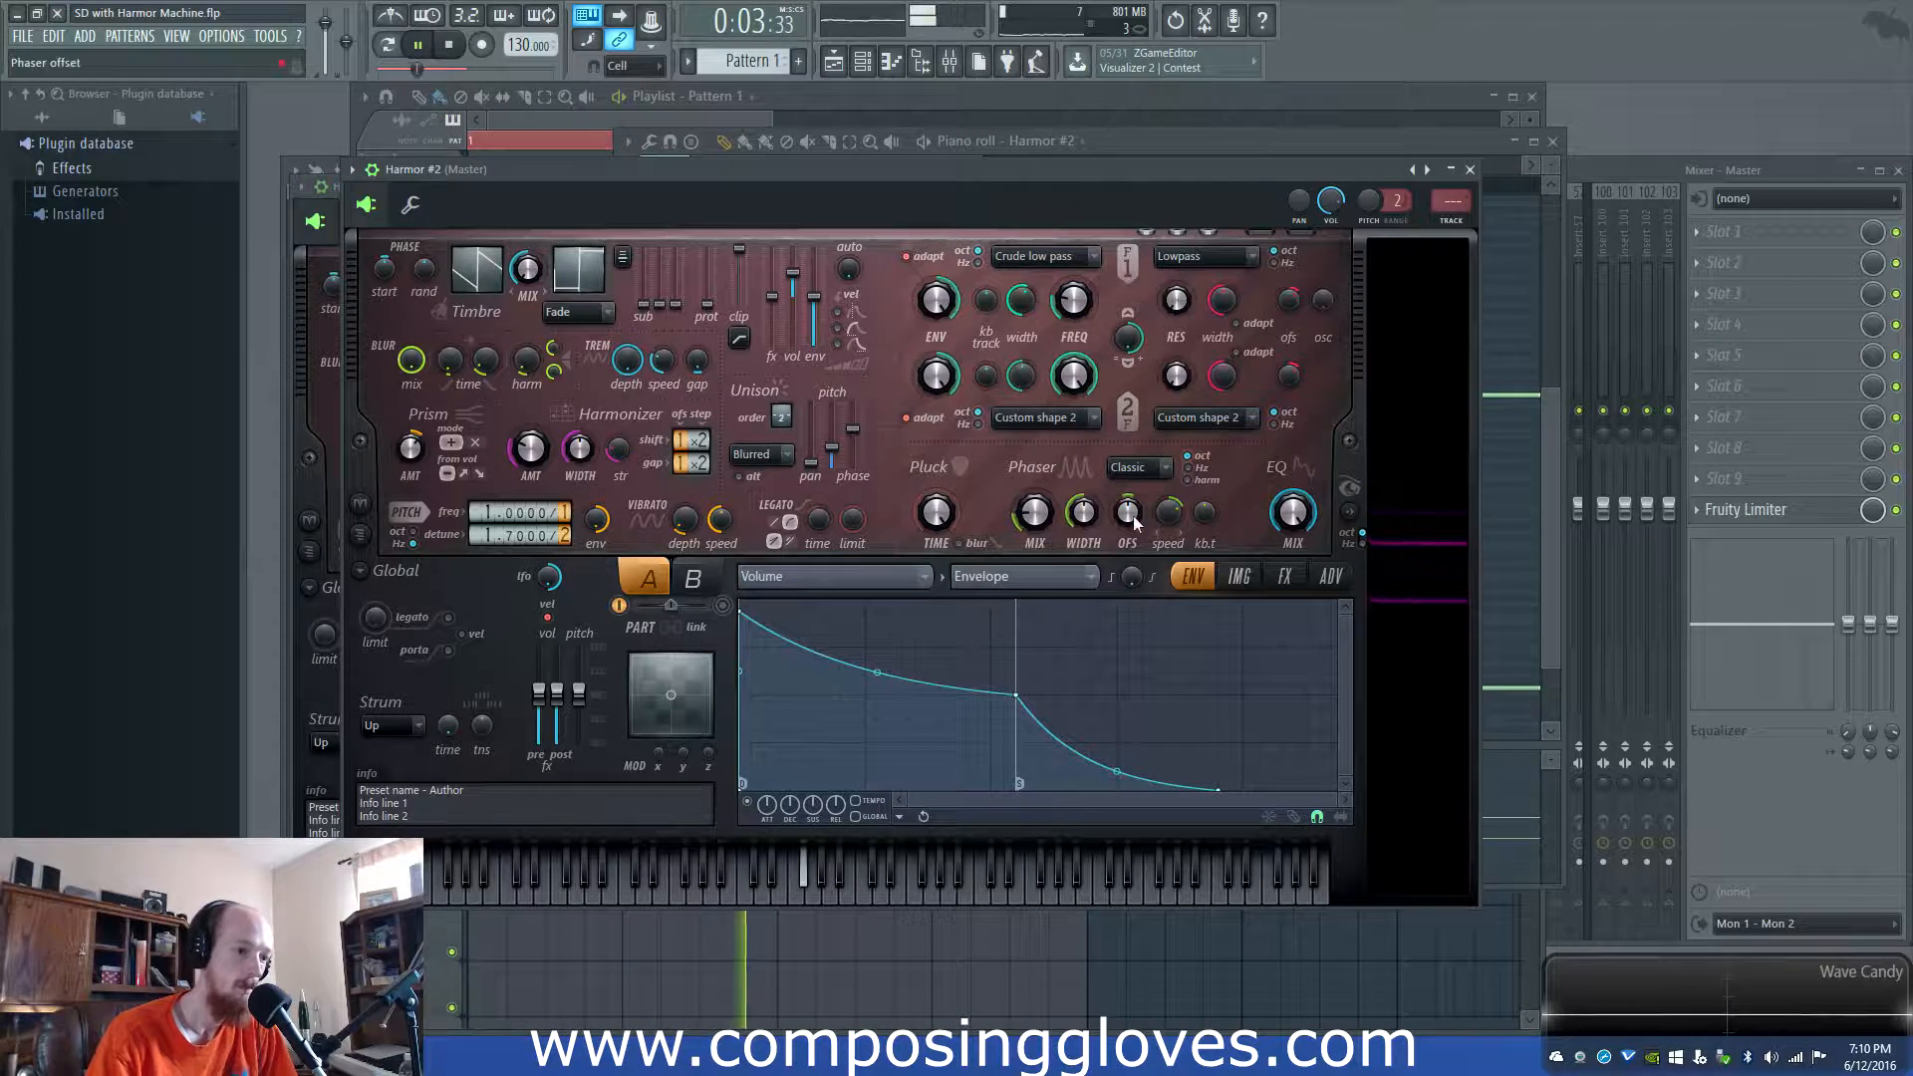
Show Harmor #2's effects settings and try adjusting filter 1's frequency during playback
{"action": "left_click", "coordinate": [1284, 576]}
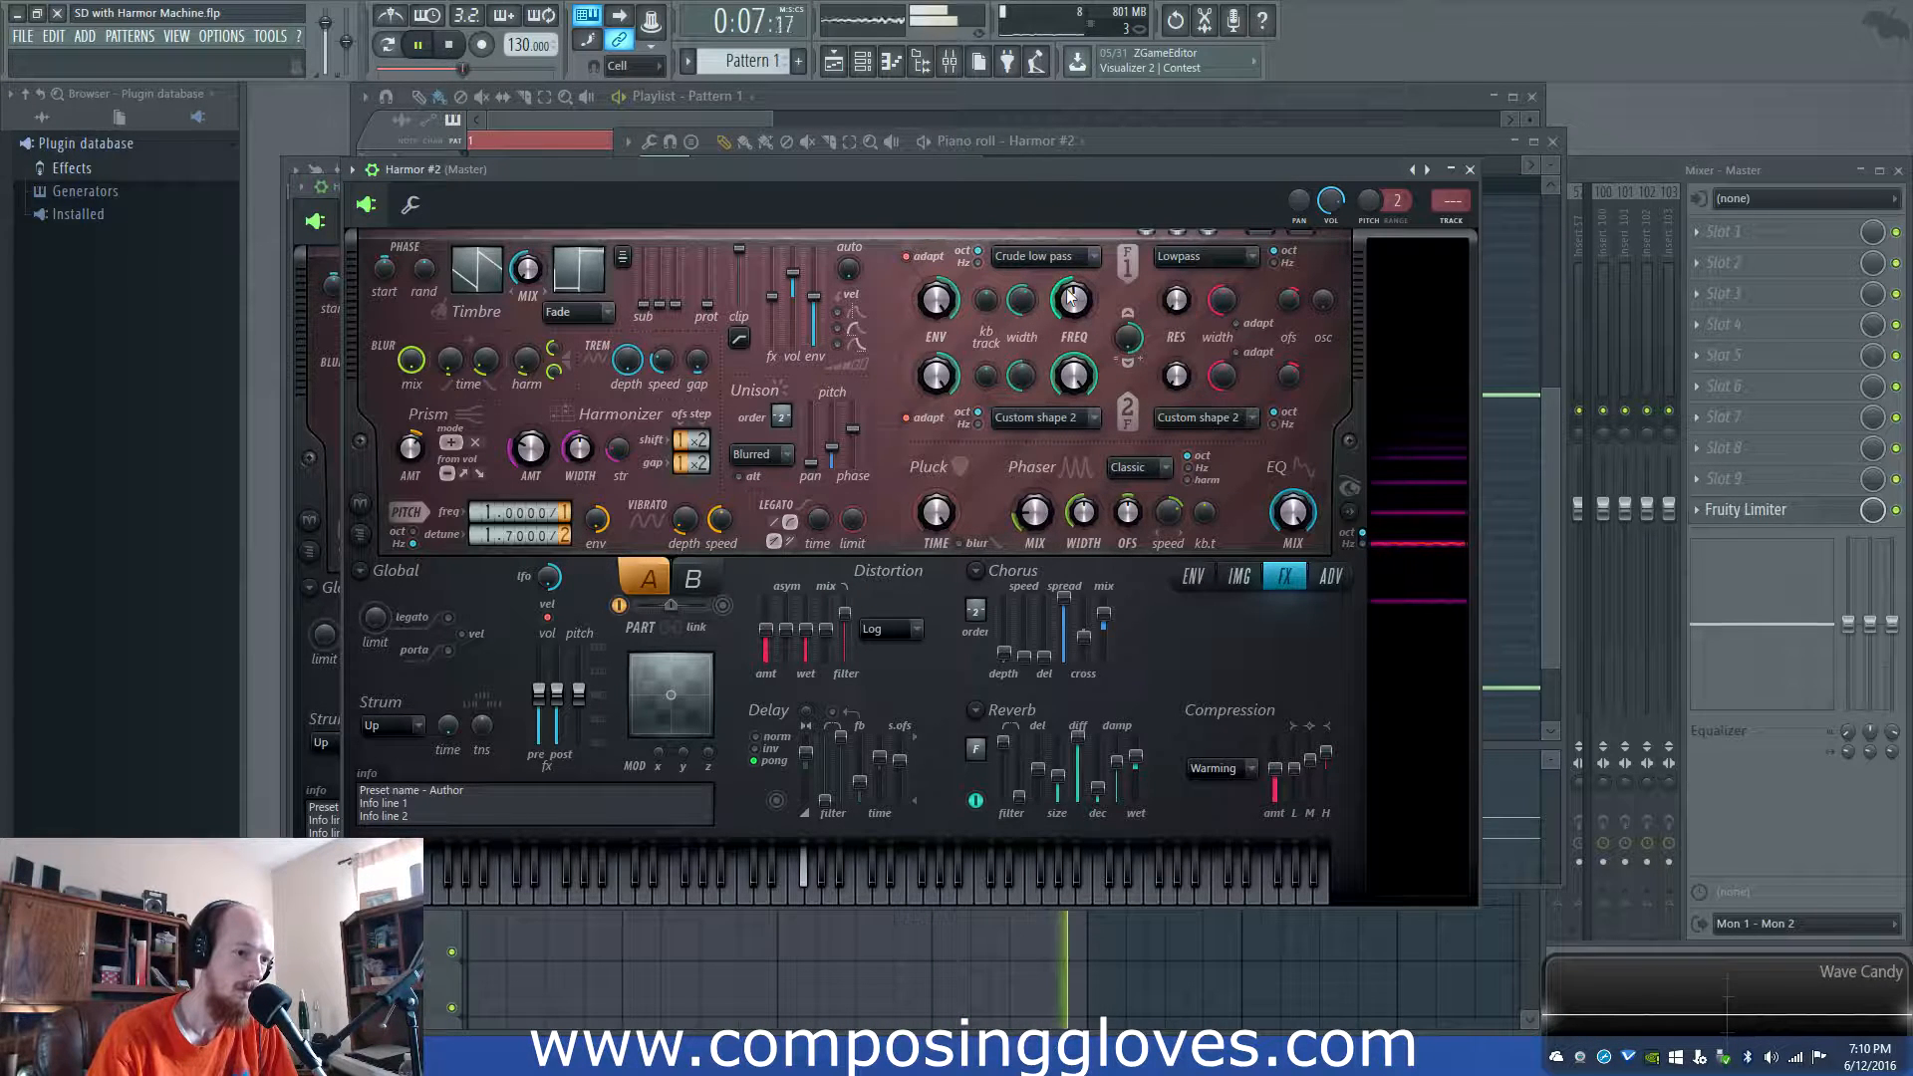
{"action": "left_click_drag", "start_coordinate": [1071, 296], "coordinate": [1071, 339]}
{"action": "key", "text": "space"}
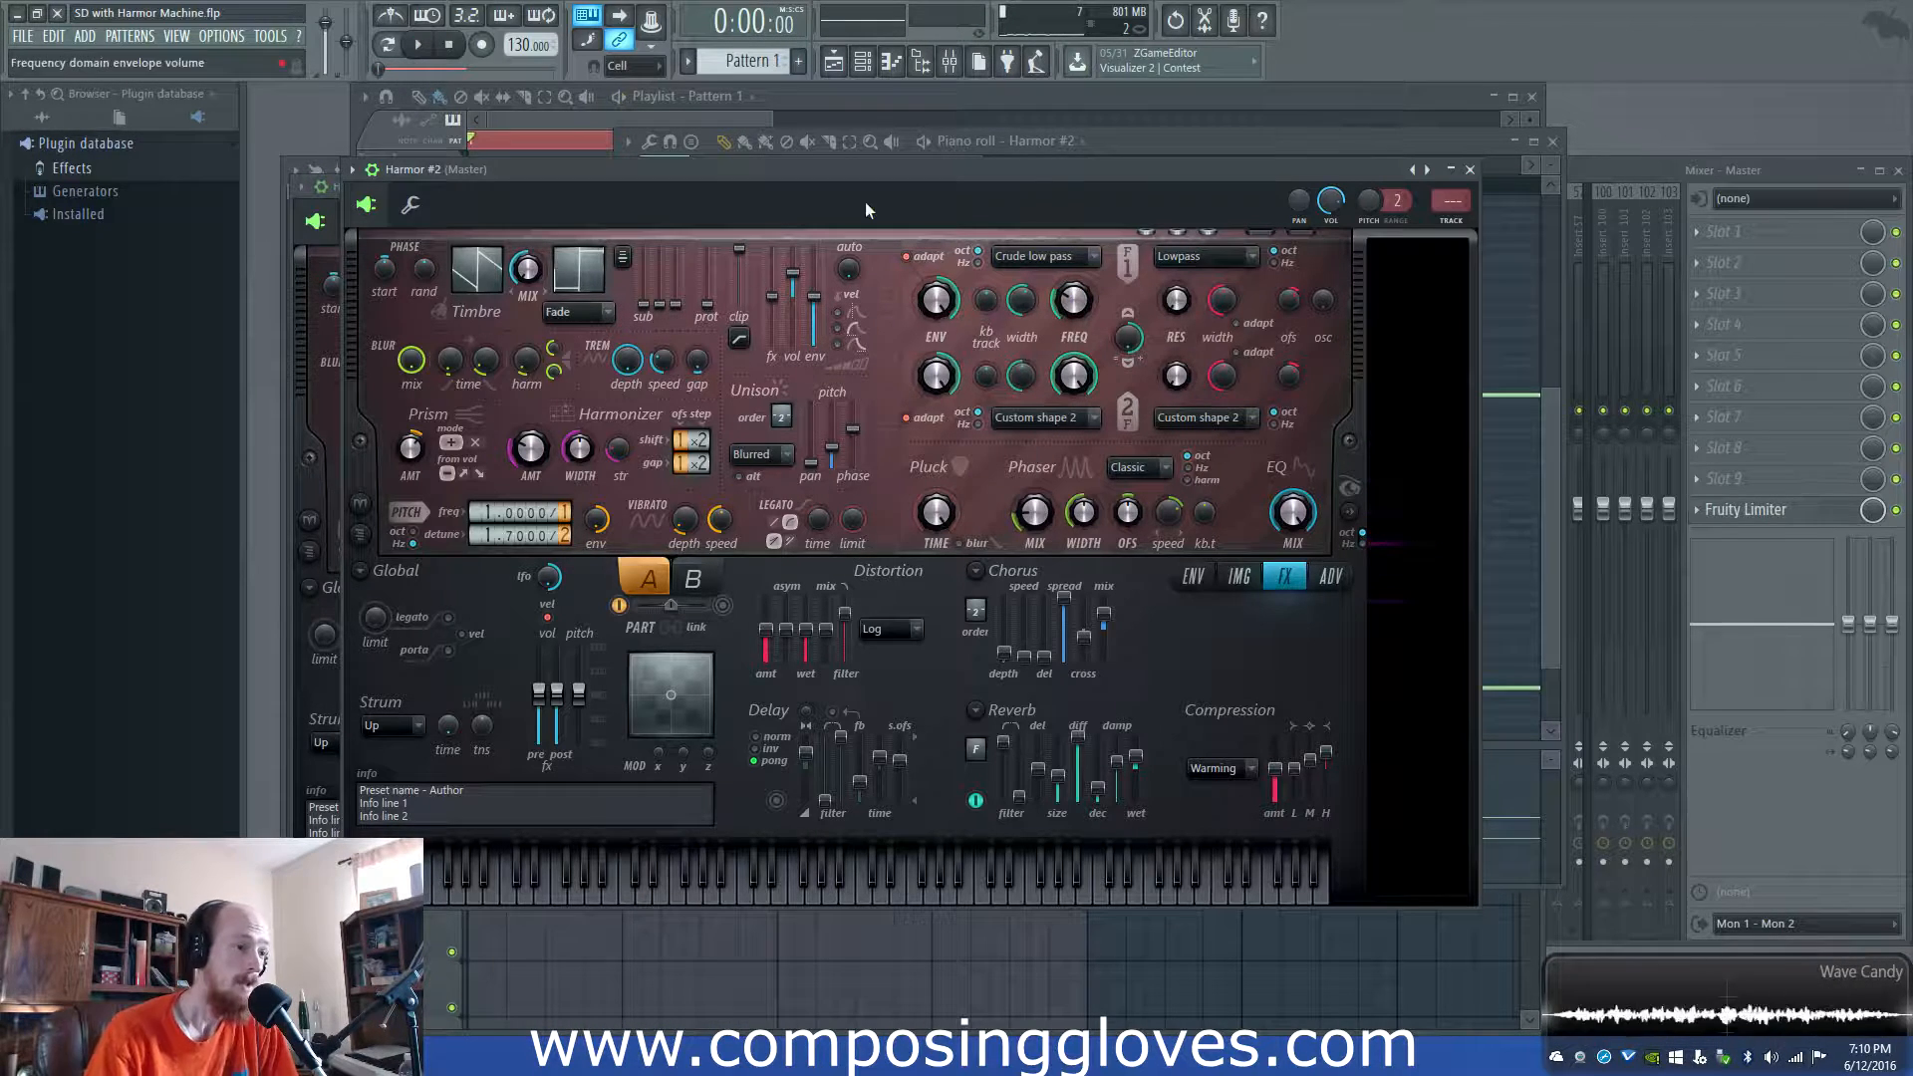
Adjust Harmor #2's prism amount and switch the prism to its second mode, auditioning the changes
{"action": "left_click_drag", "start_coordinate": [862, 167], "coordinate": [858, 110]}
{"action": "key", "text": "space"}
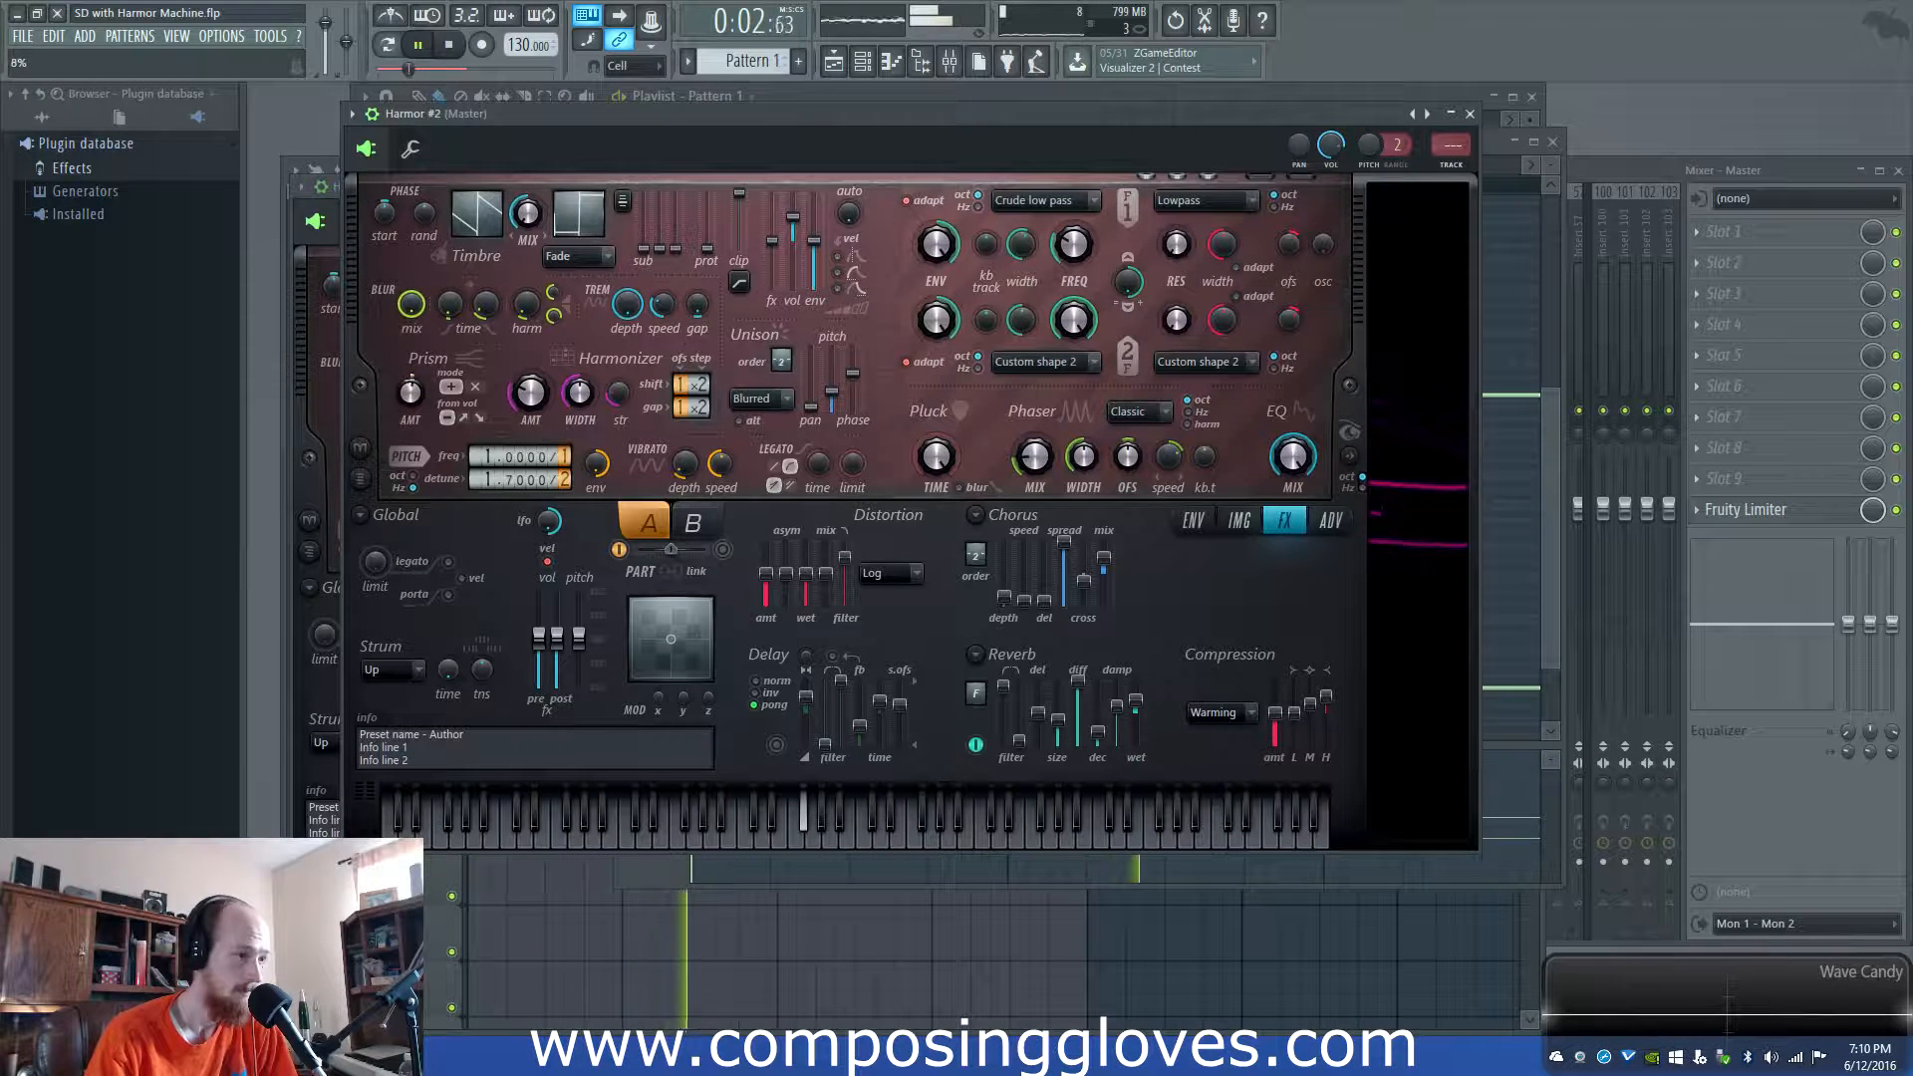
{"action": "key", "text": "space"}
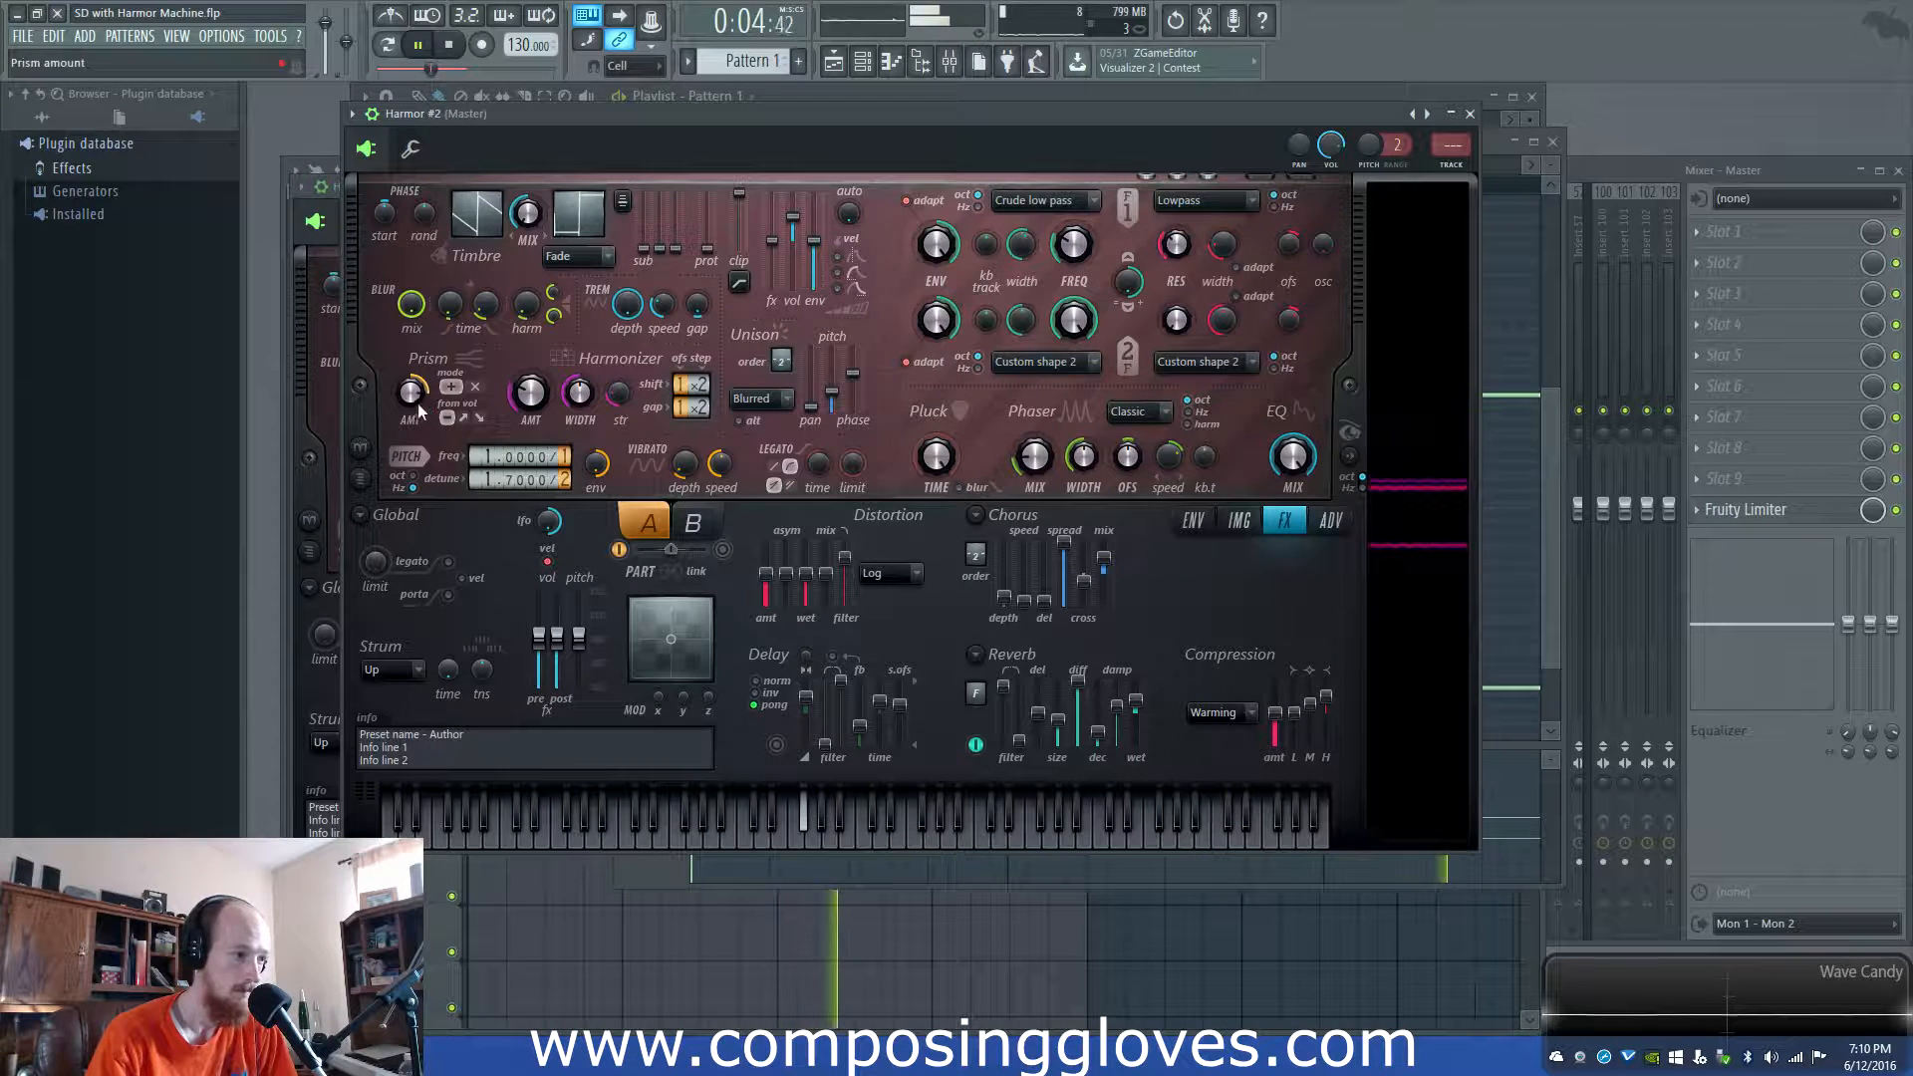
{"action": "key", "text": "space"}
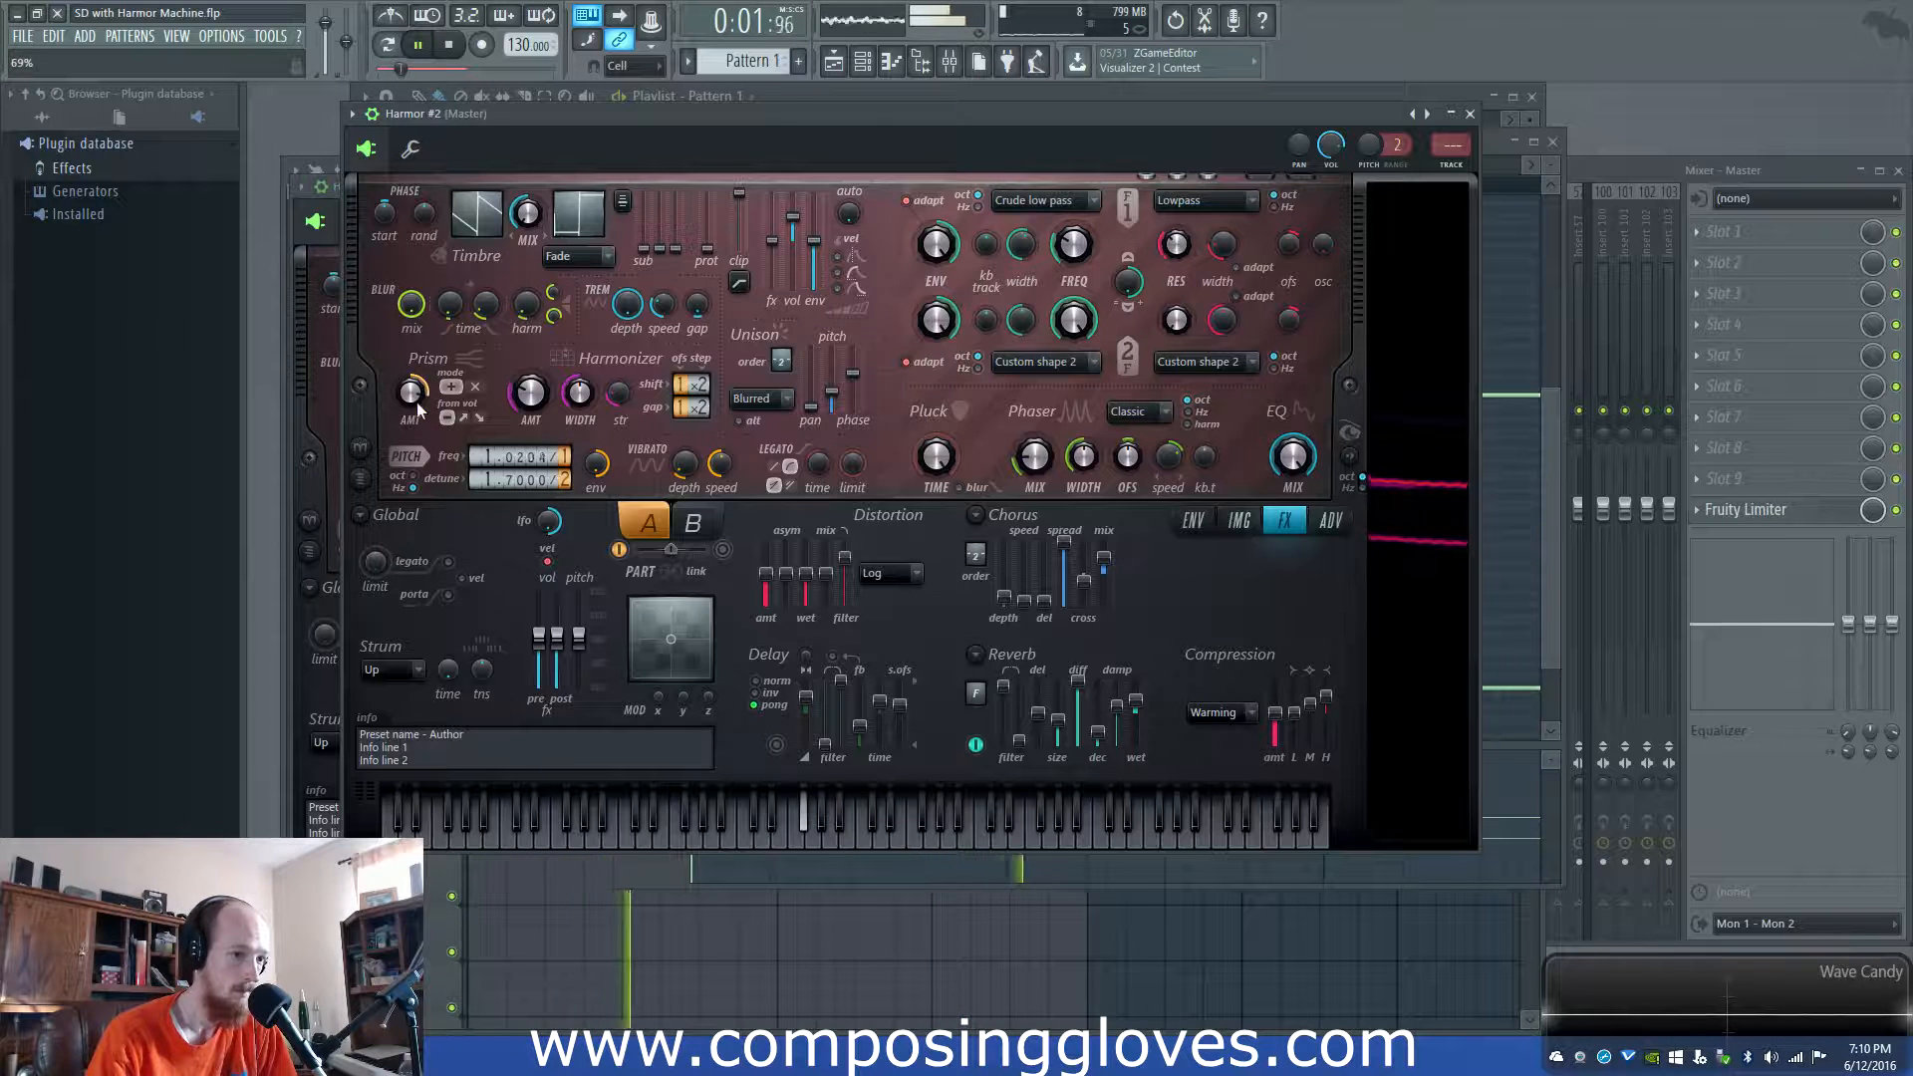
{"action": "left_click_drag", "start_coordinate": [409, 391], "coordinate": [409, 319]}
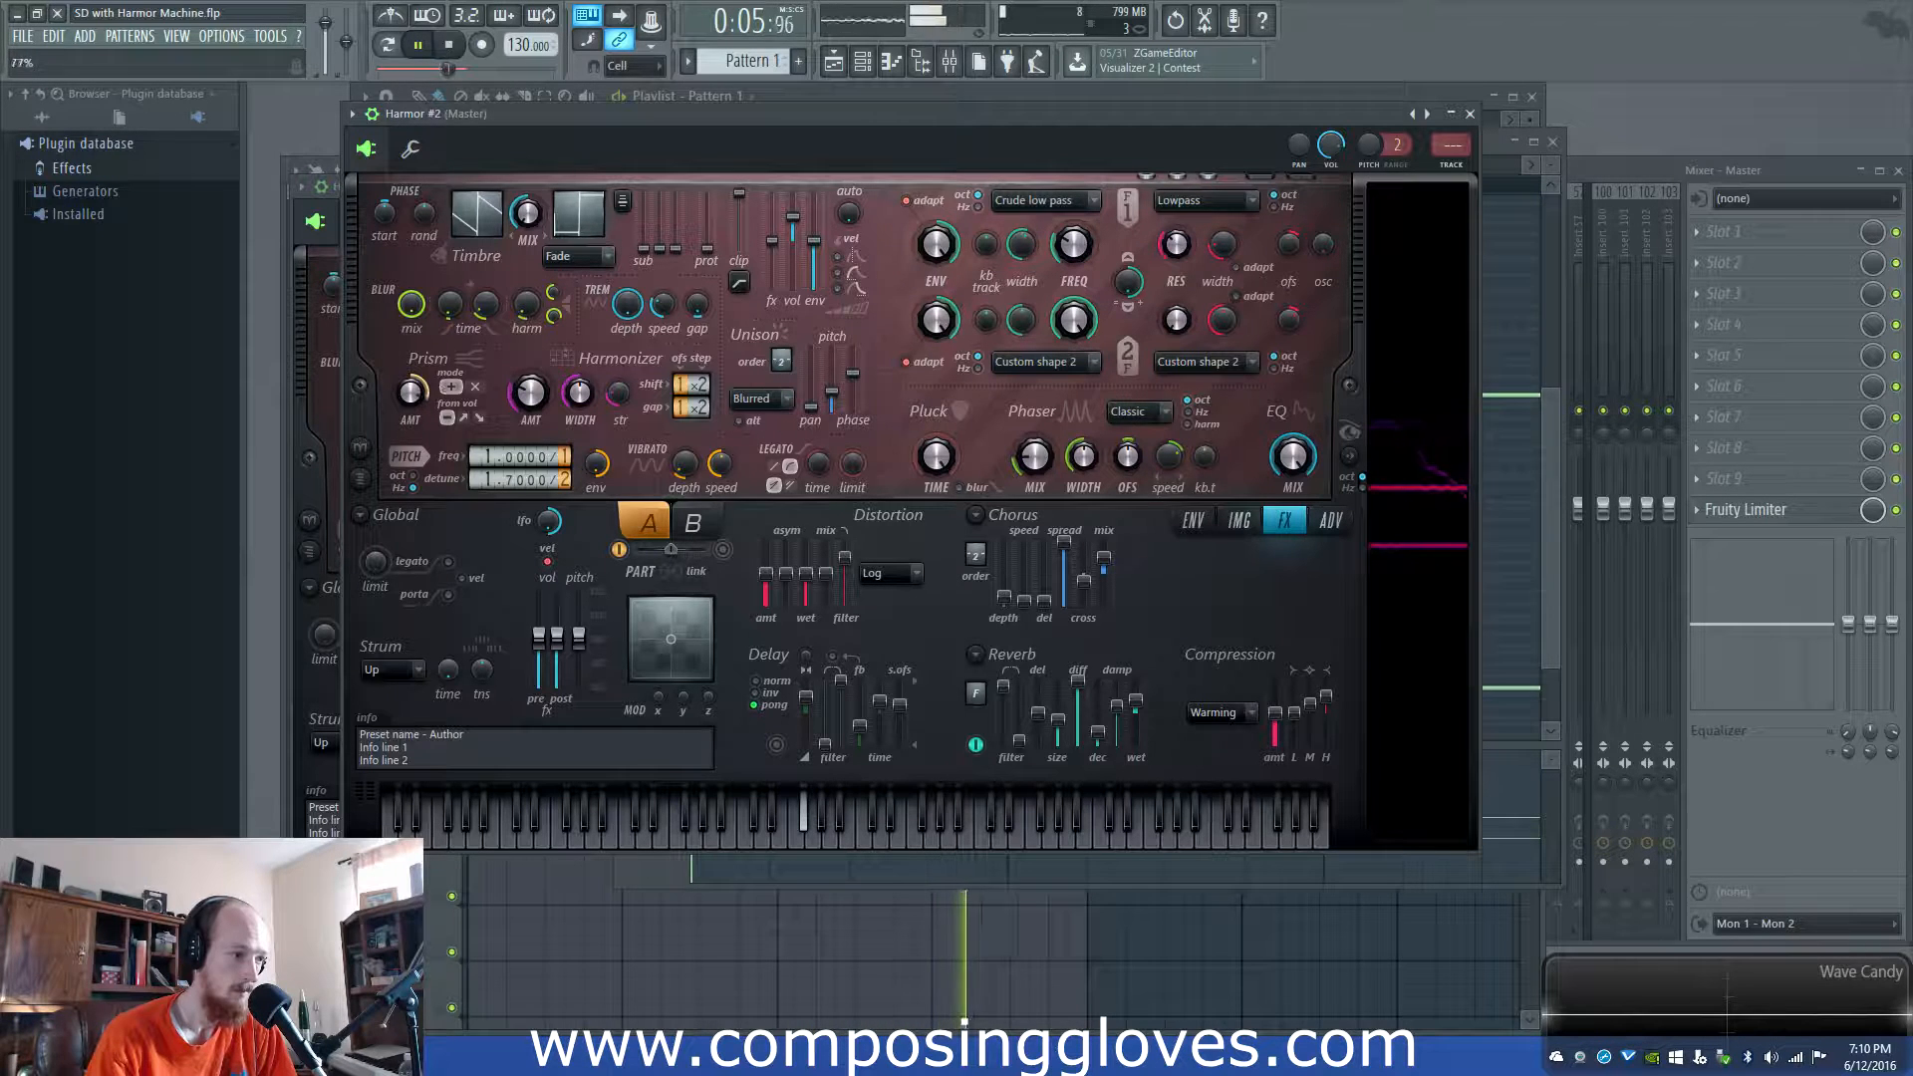
{"action": "left_click", "coordinate": [477, 387]}
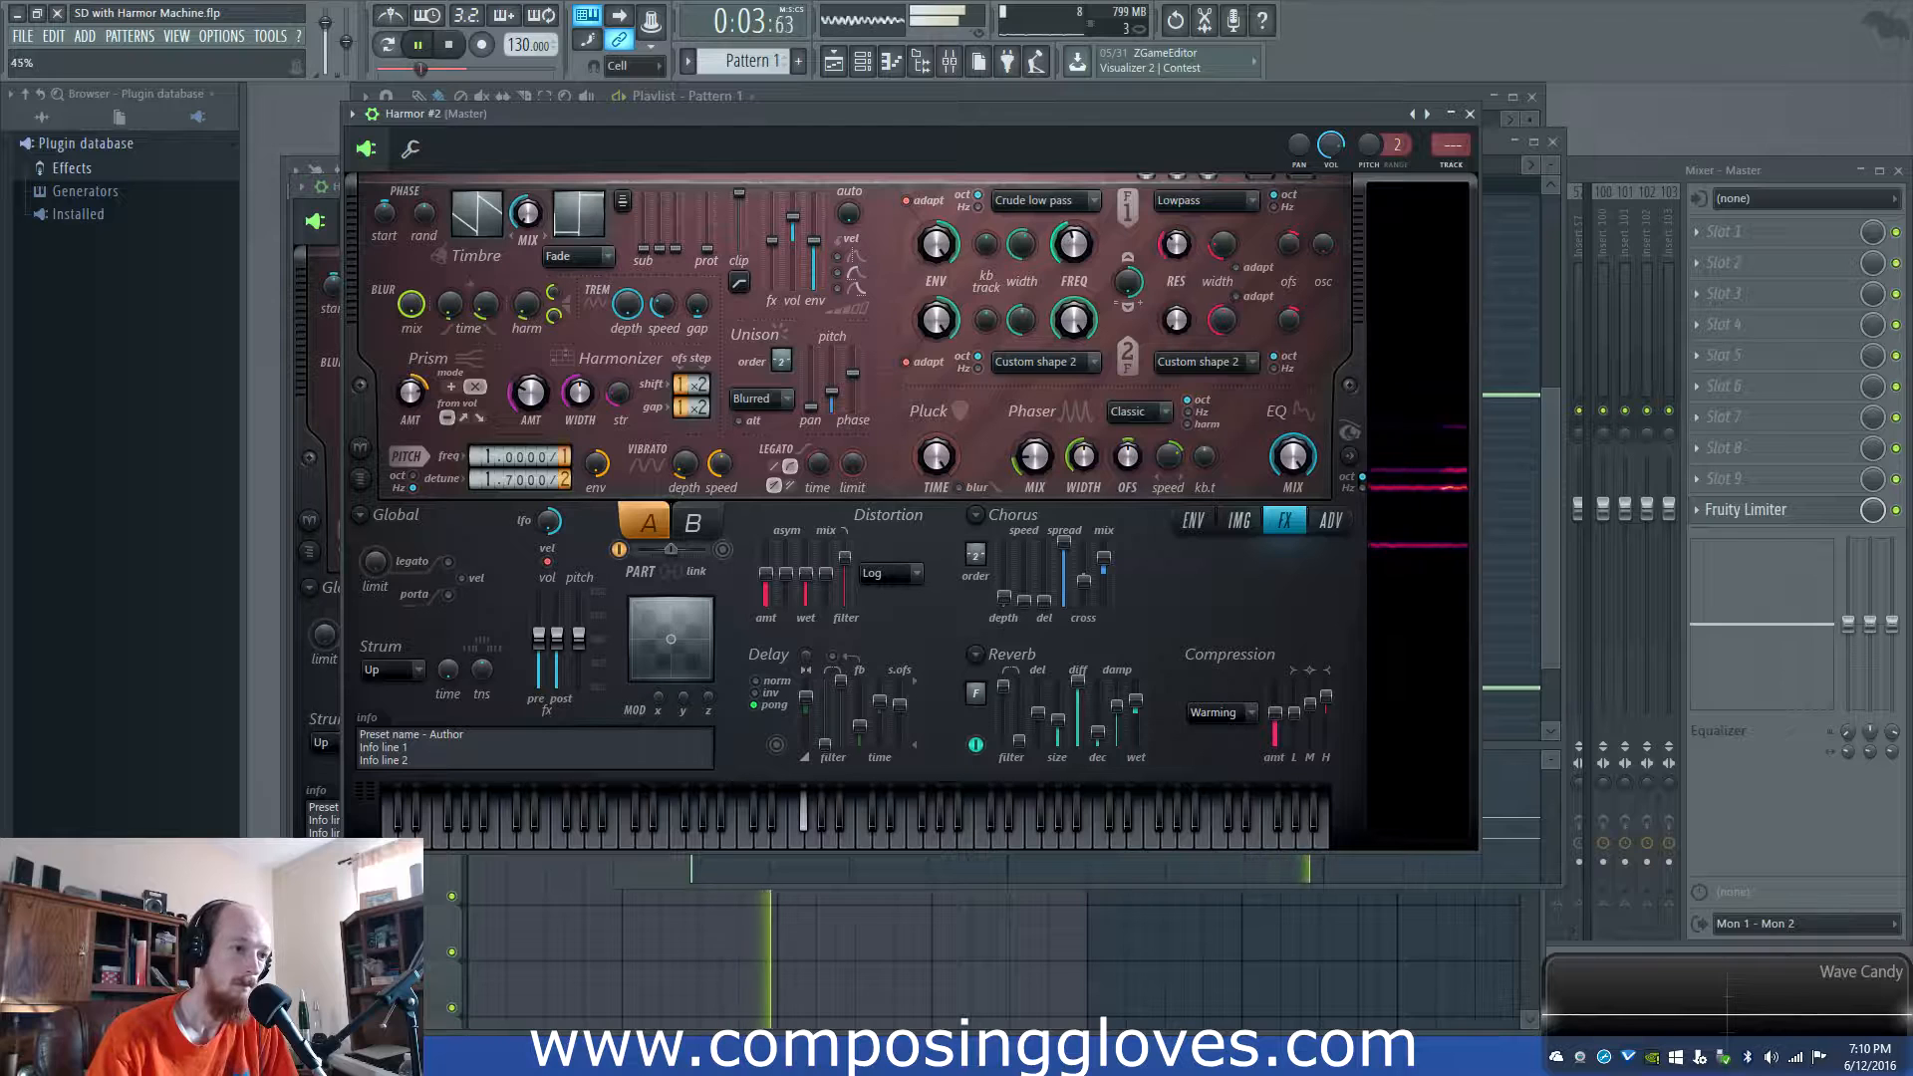
{"action": "key", "text": "space"}
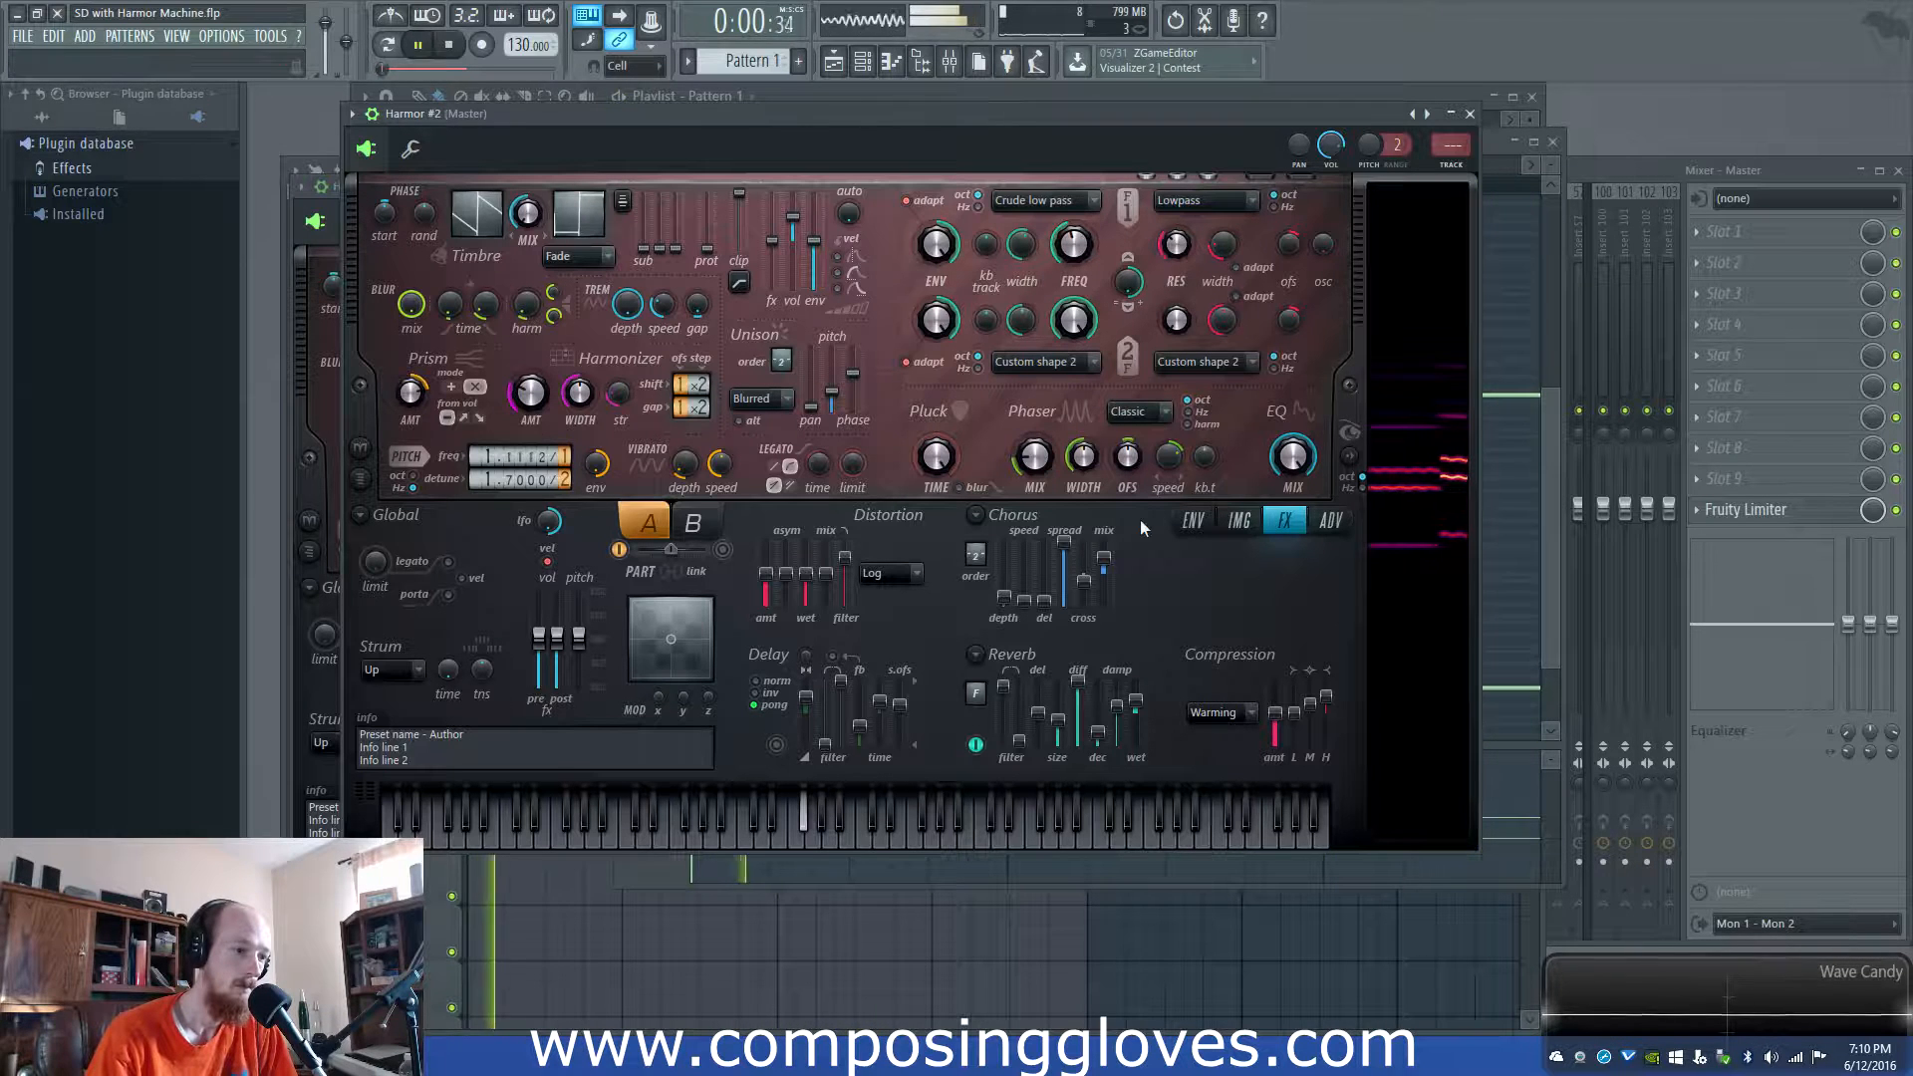
In Harmor #2's Global EQ envelope, flatten the midrange peak, add a raised high-frequency point and lift the low end to 0 dB
{"action": "left_click", "coordinate": [1193, 520]}
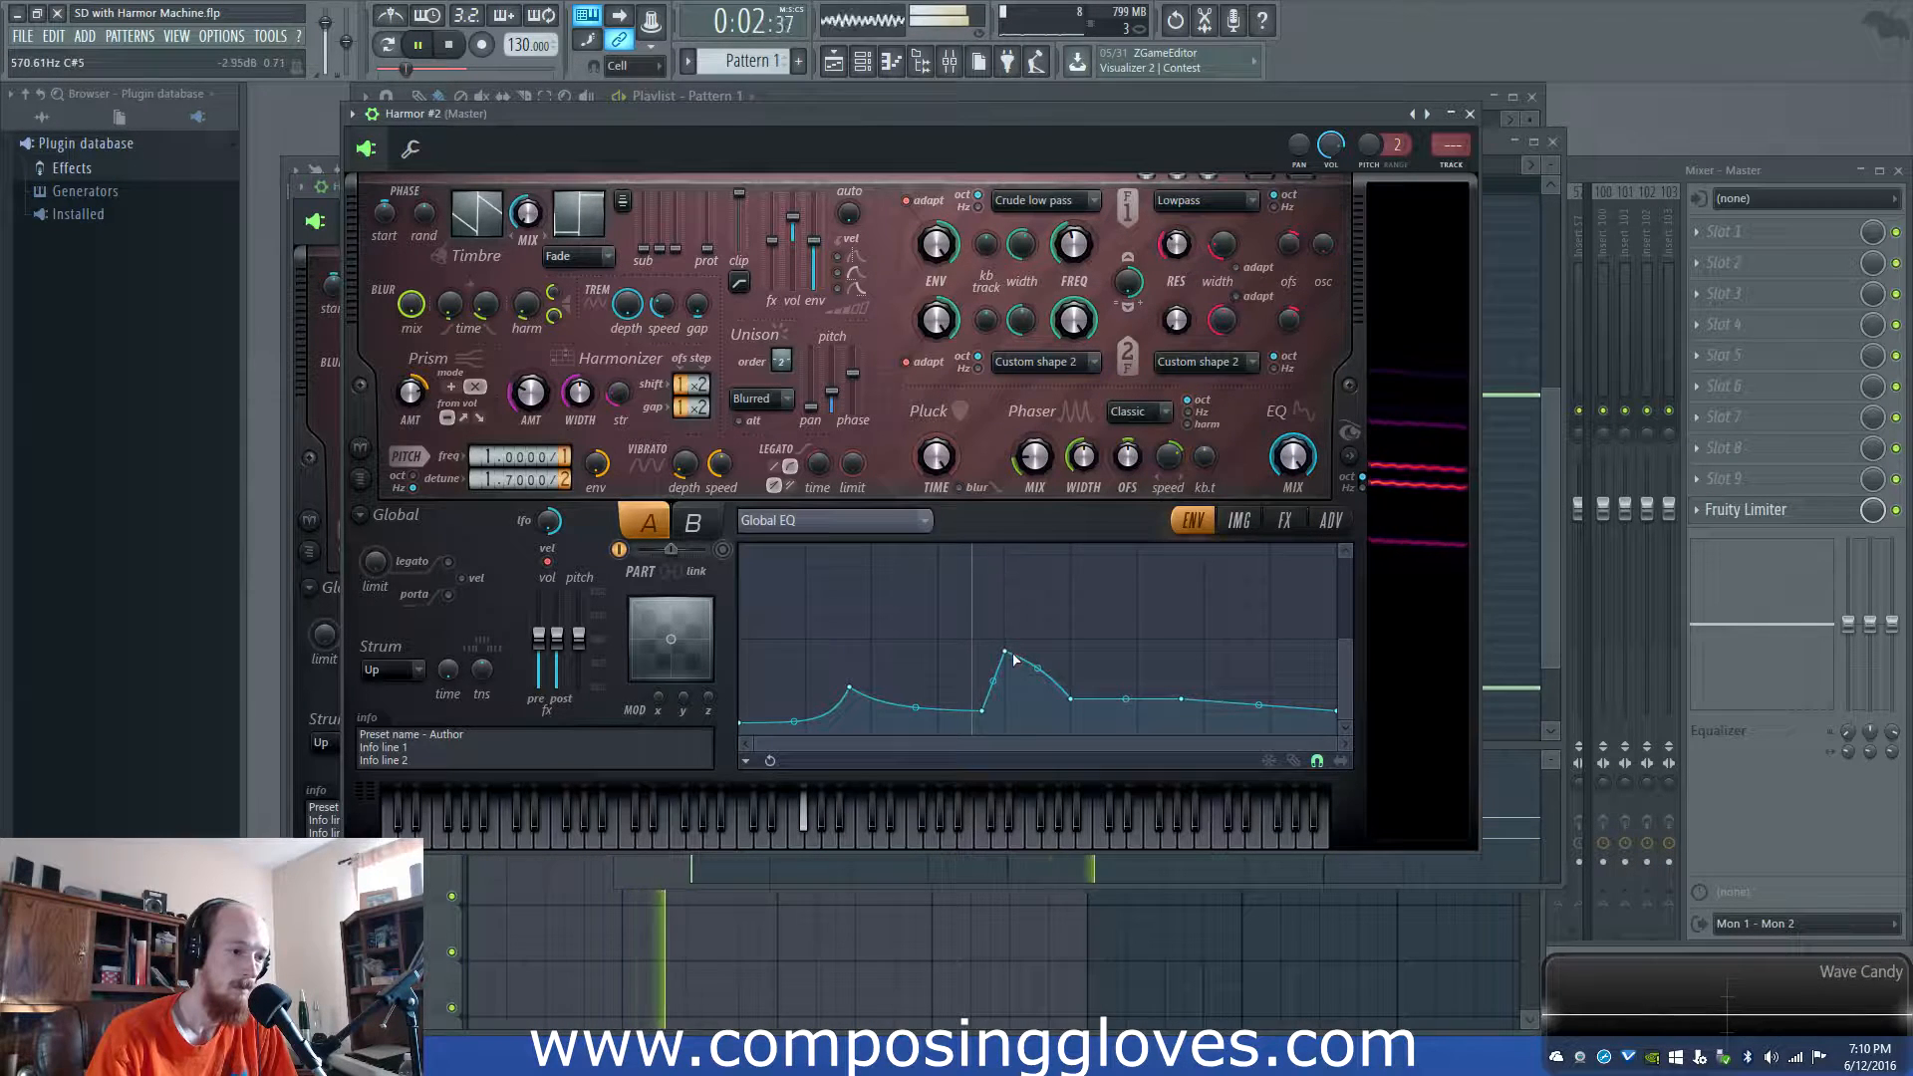
{"action": "left_click_drag", "start_coordinate": [1012, 653], "coordinate": [1027, 715]}
{"action": "right_click", "coordinate": [1188, 667]}
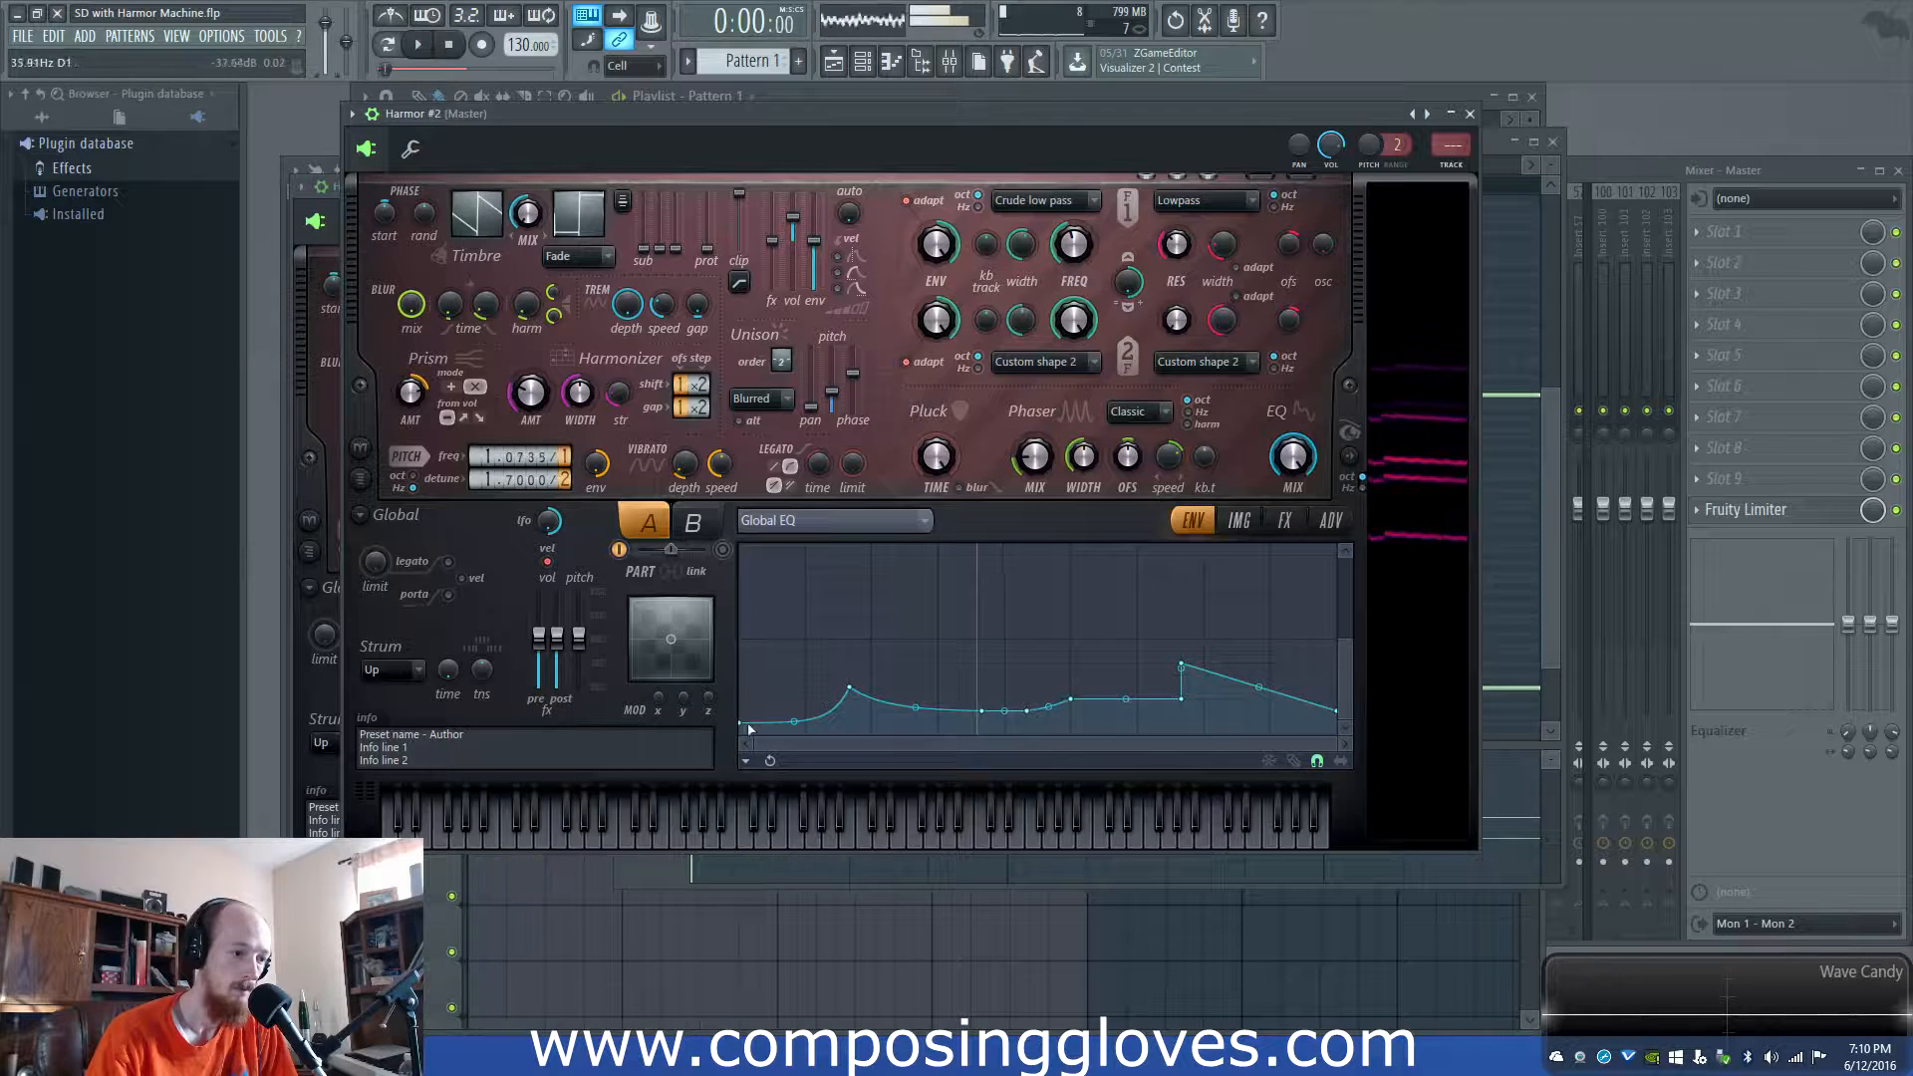
{"action": "key", "text": "space"}
{"action": "left_click_drag", "start_coordinate": [749, 700], "coordinate": [749, 639]}
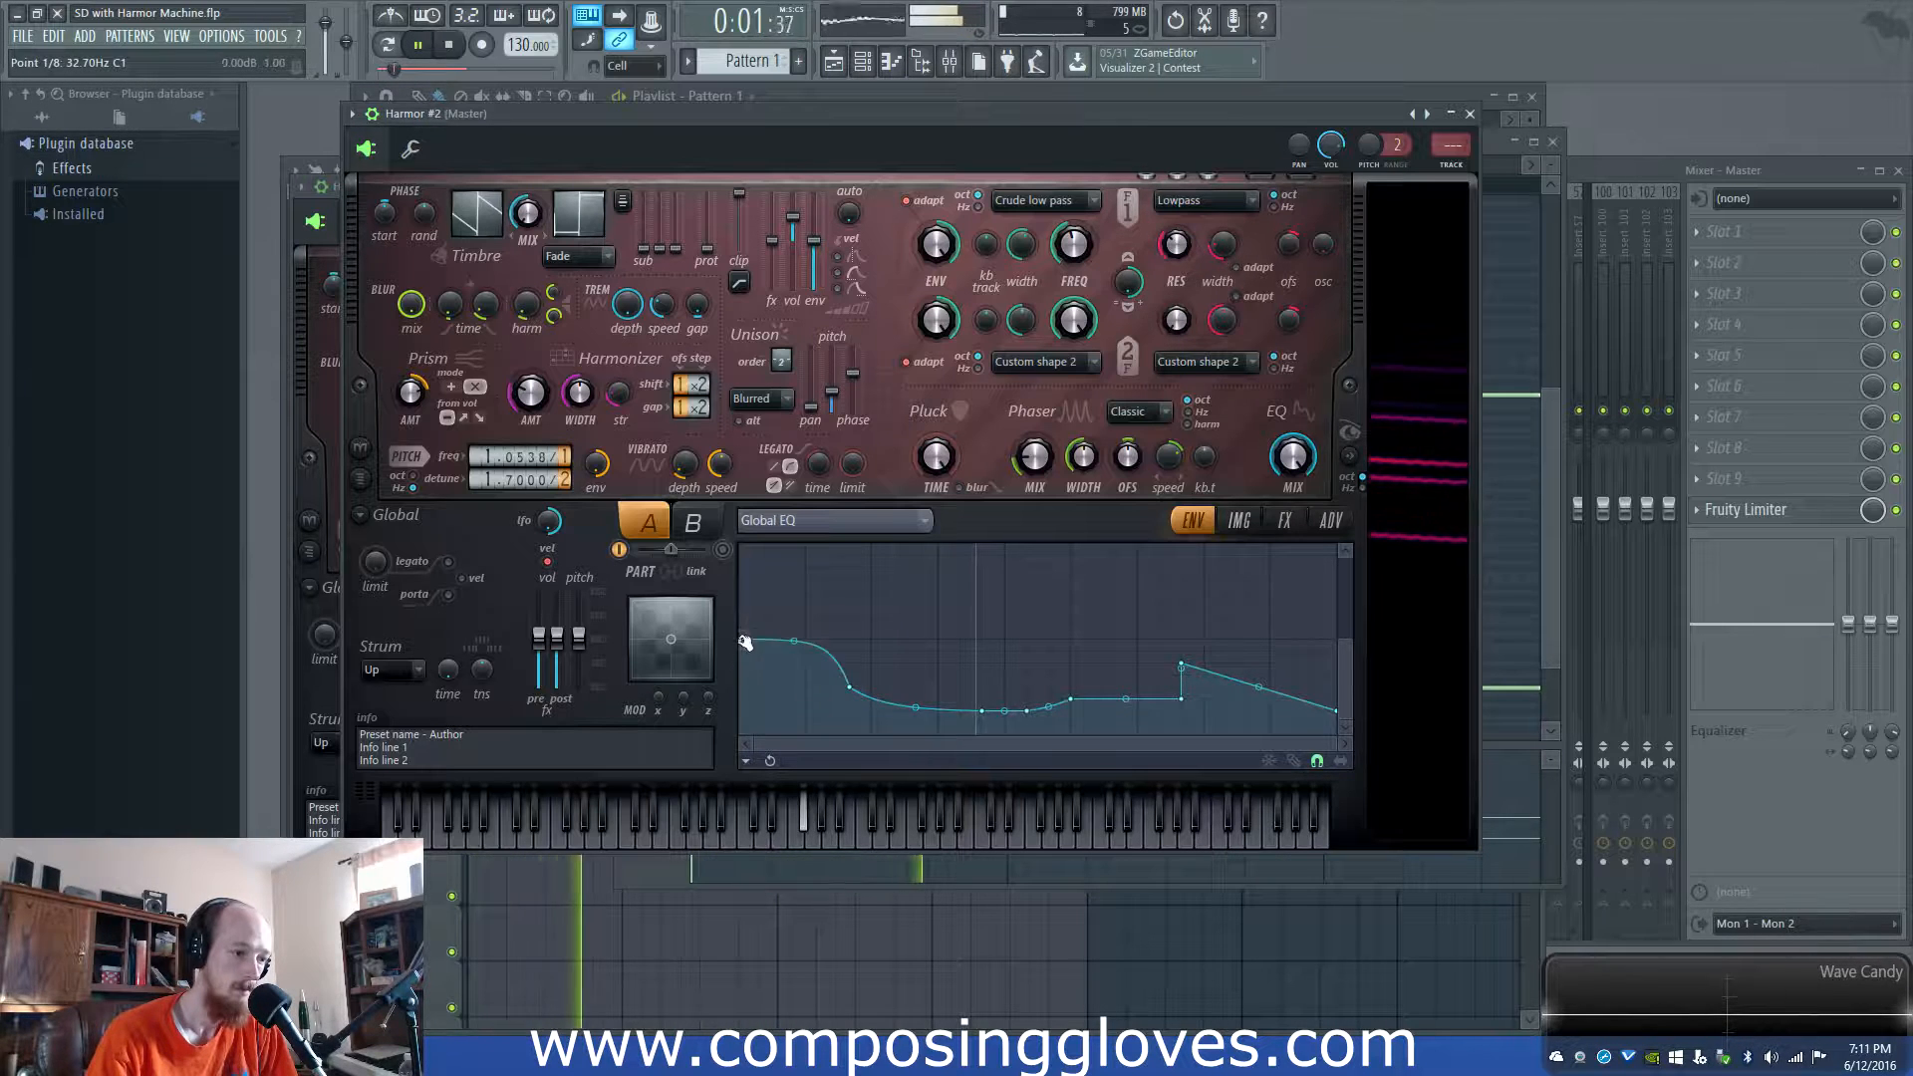
Reshape the Global EQ curve with a deep low-frequency dip, a mid plateau and a sharp high-frequency peak, auditioning the result
{"action": "key", "text": "space"}
{"action": "left_click_drag", "start_coordinate": [853, 689], "coordinate": [939, 616]}
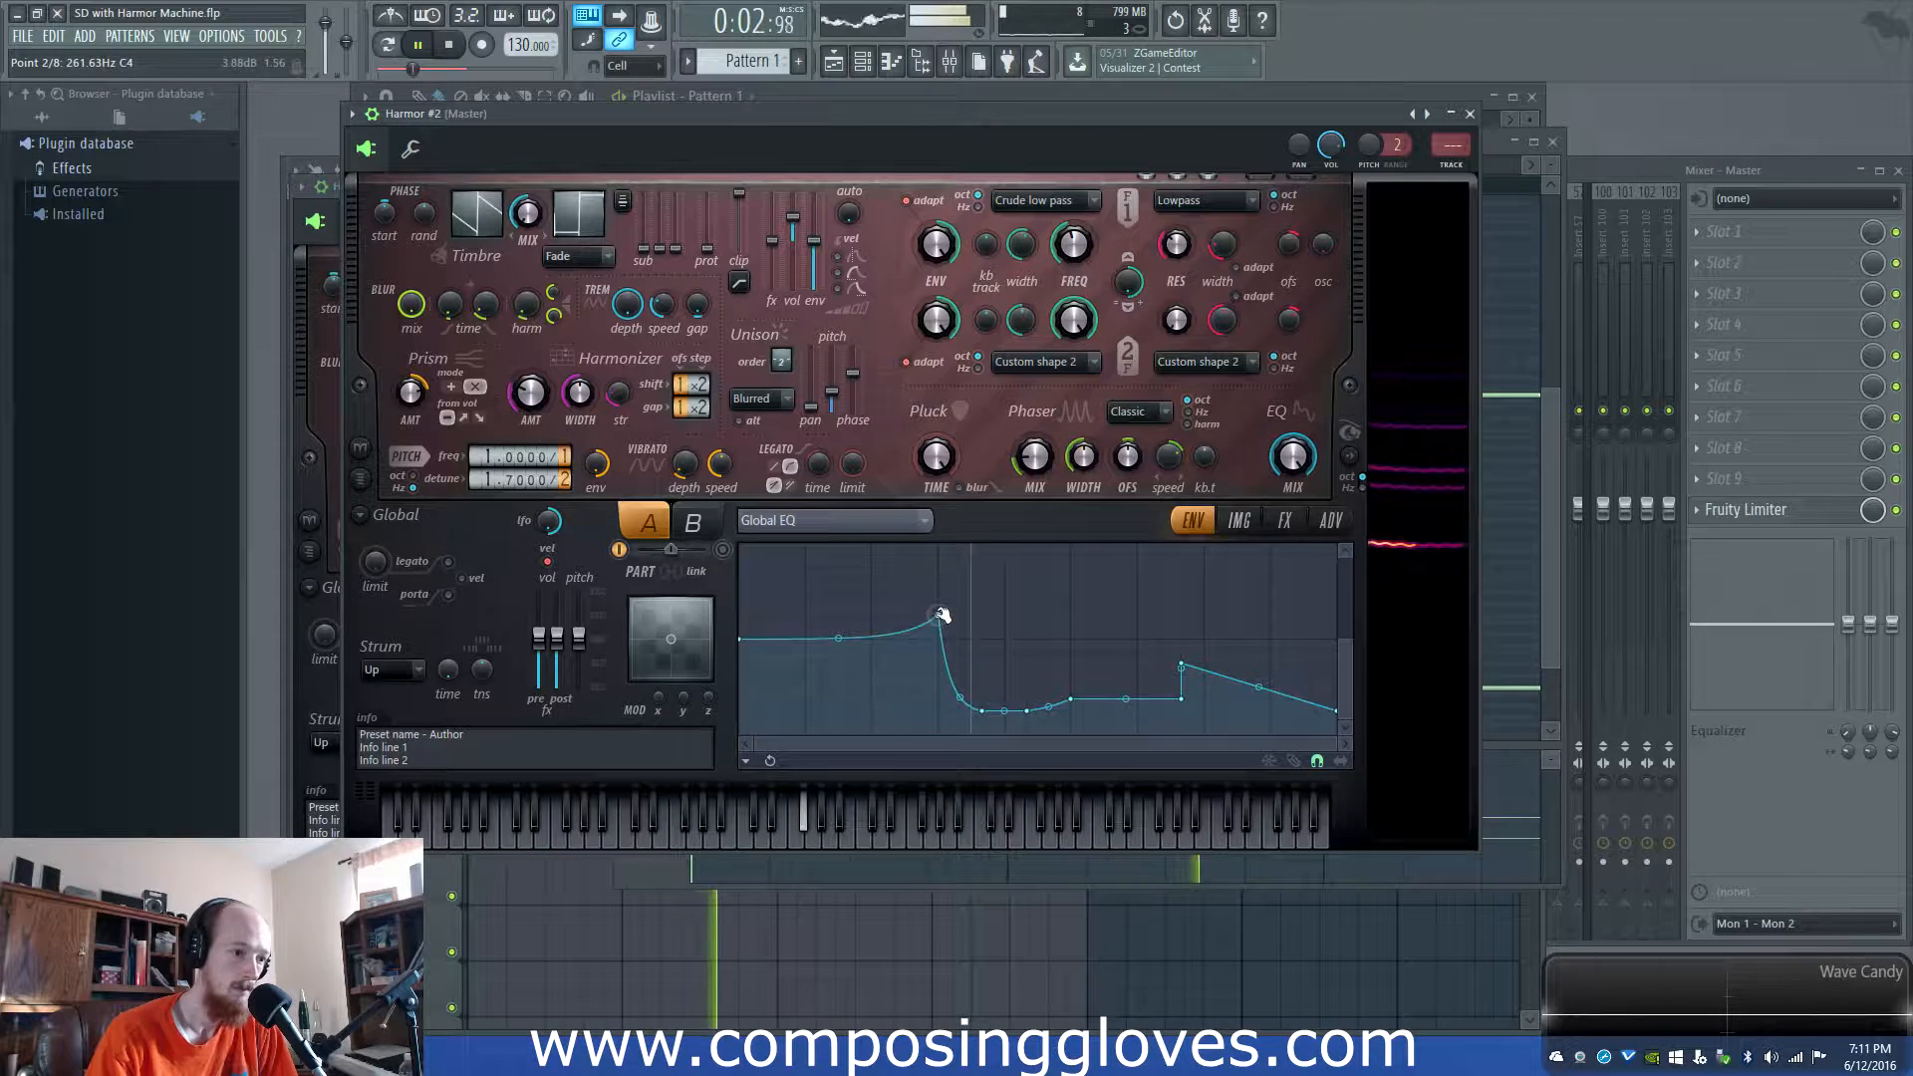
{"action": "left_click_drag", "start_coordinate": [983, 710], "coordinate": [1244, 693]}
{"action": "left_click_drag", "start_coordinate": [839, 637], "coordinate": [825, 737]}
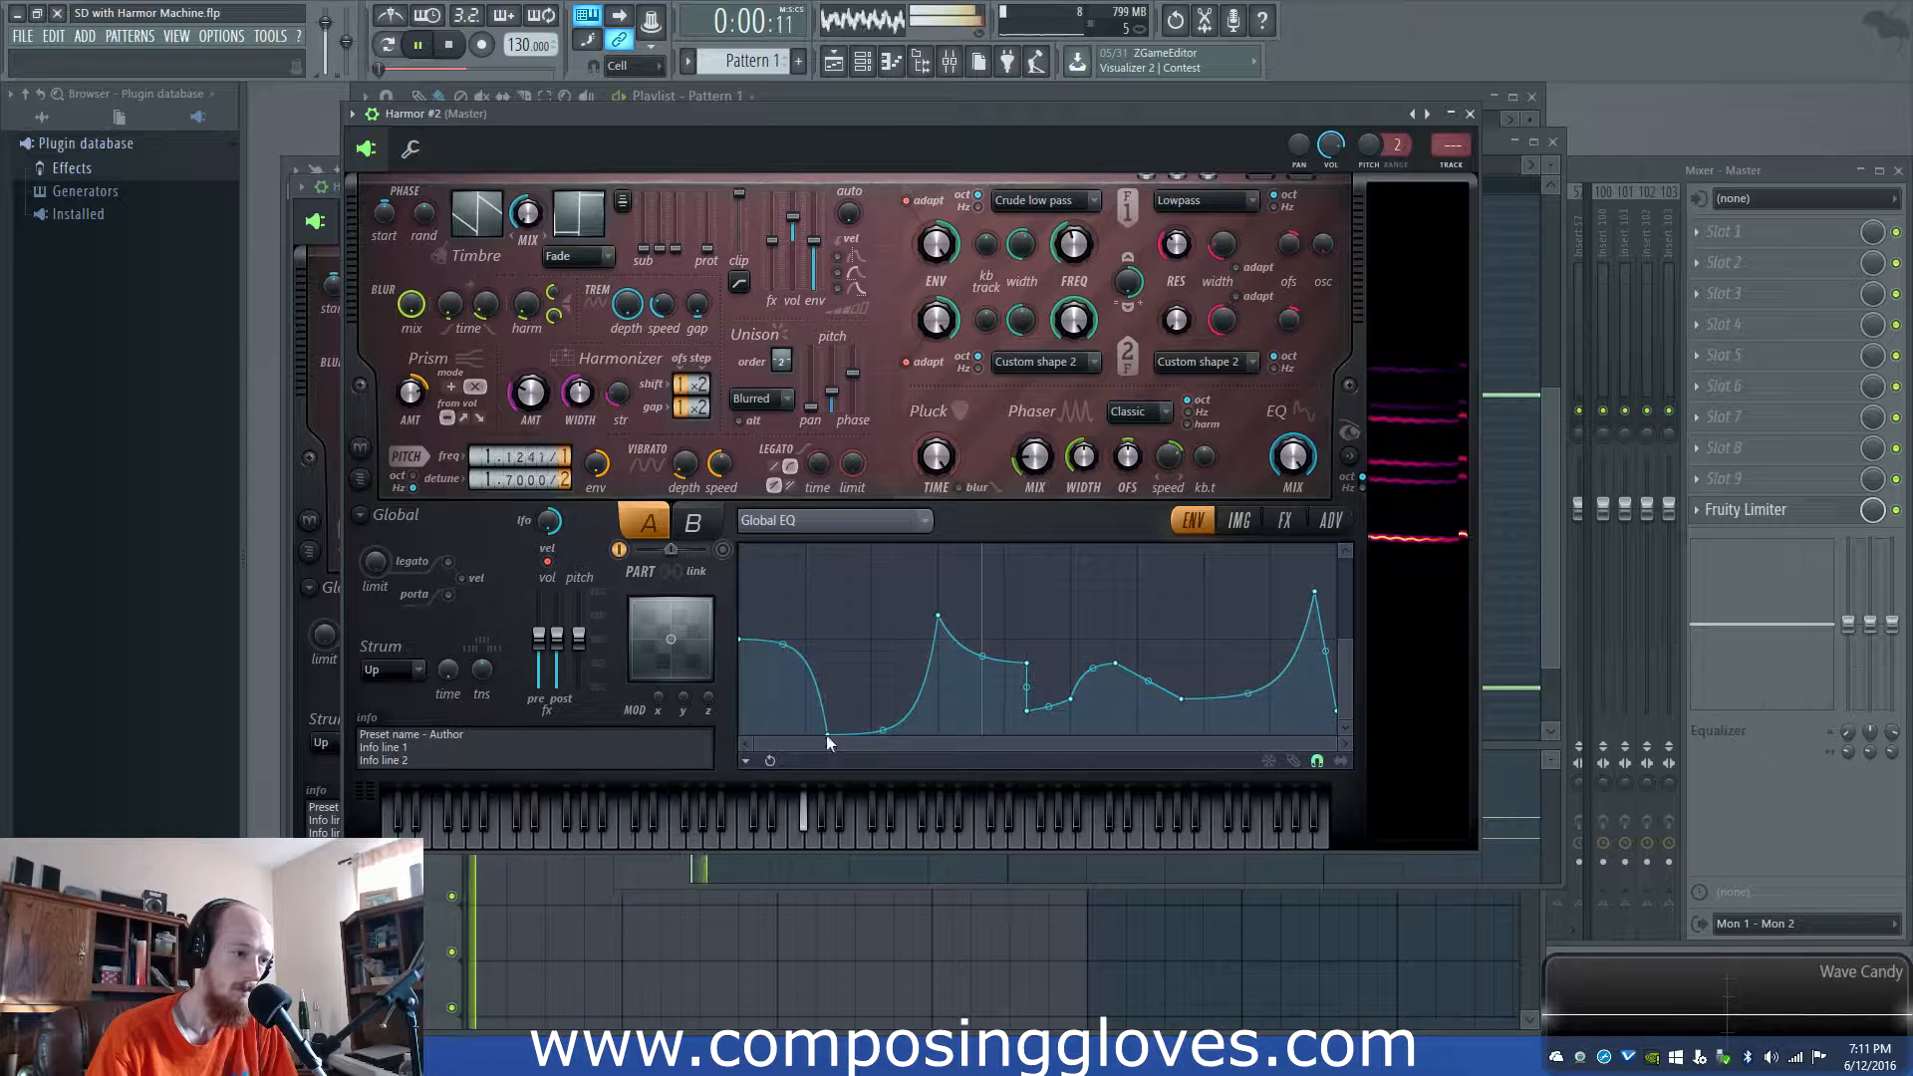
{"action": "left_click_drag", "start_coordinate": [937, 618], "coordinate": [916, 652]}
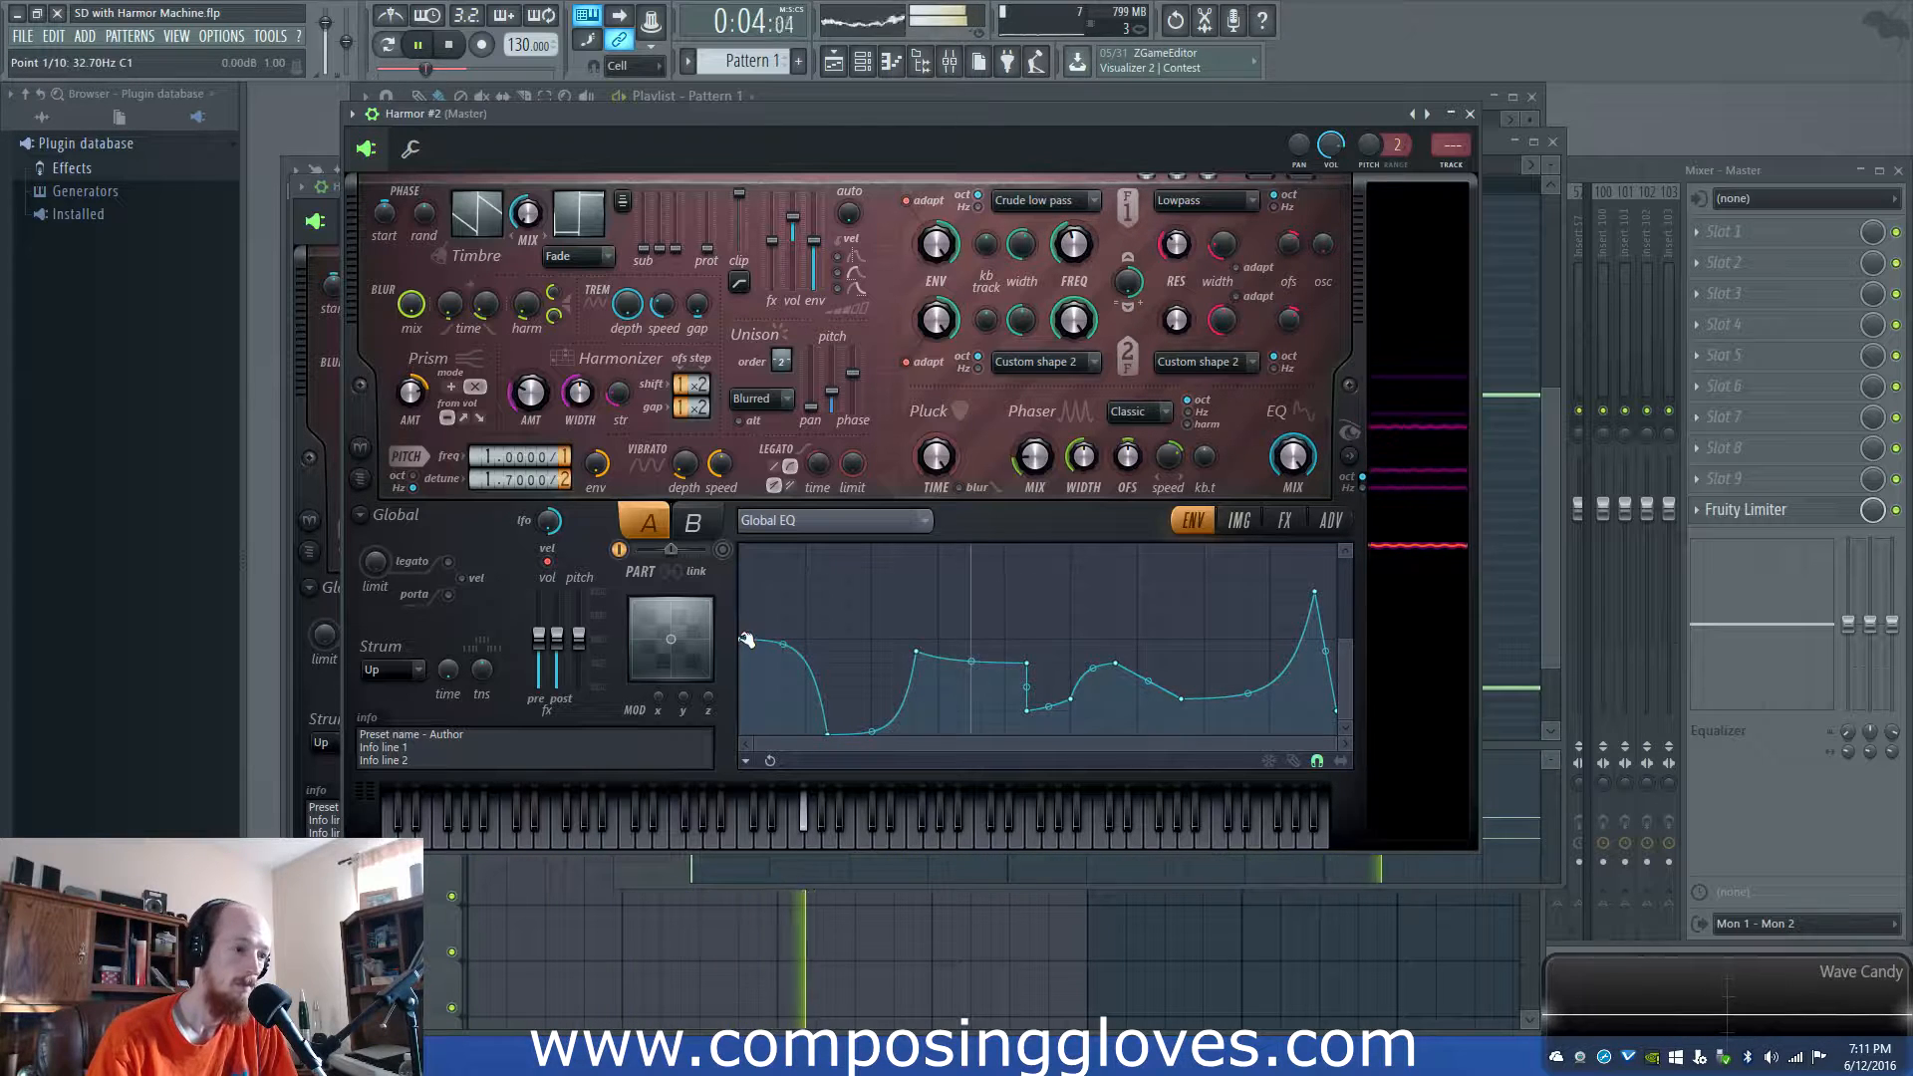
{"action": "key", "text": "space"}
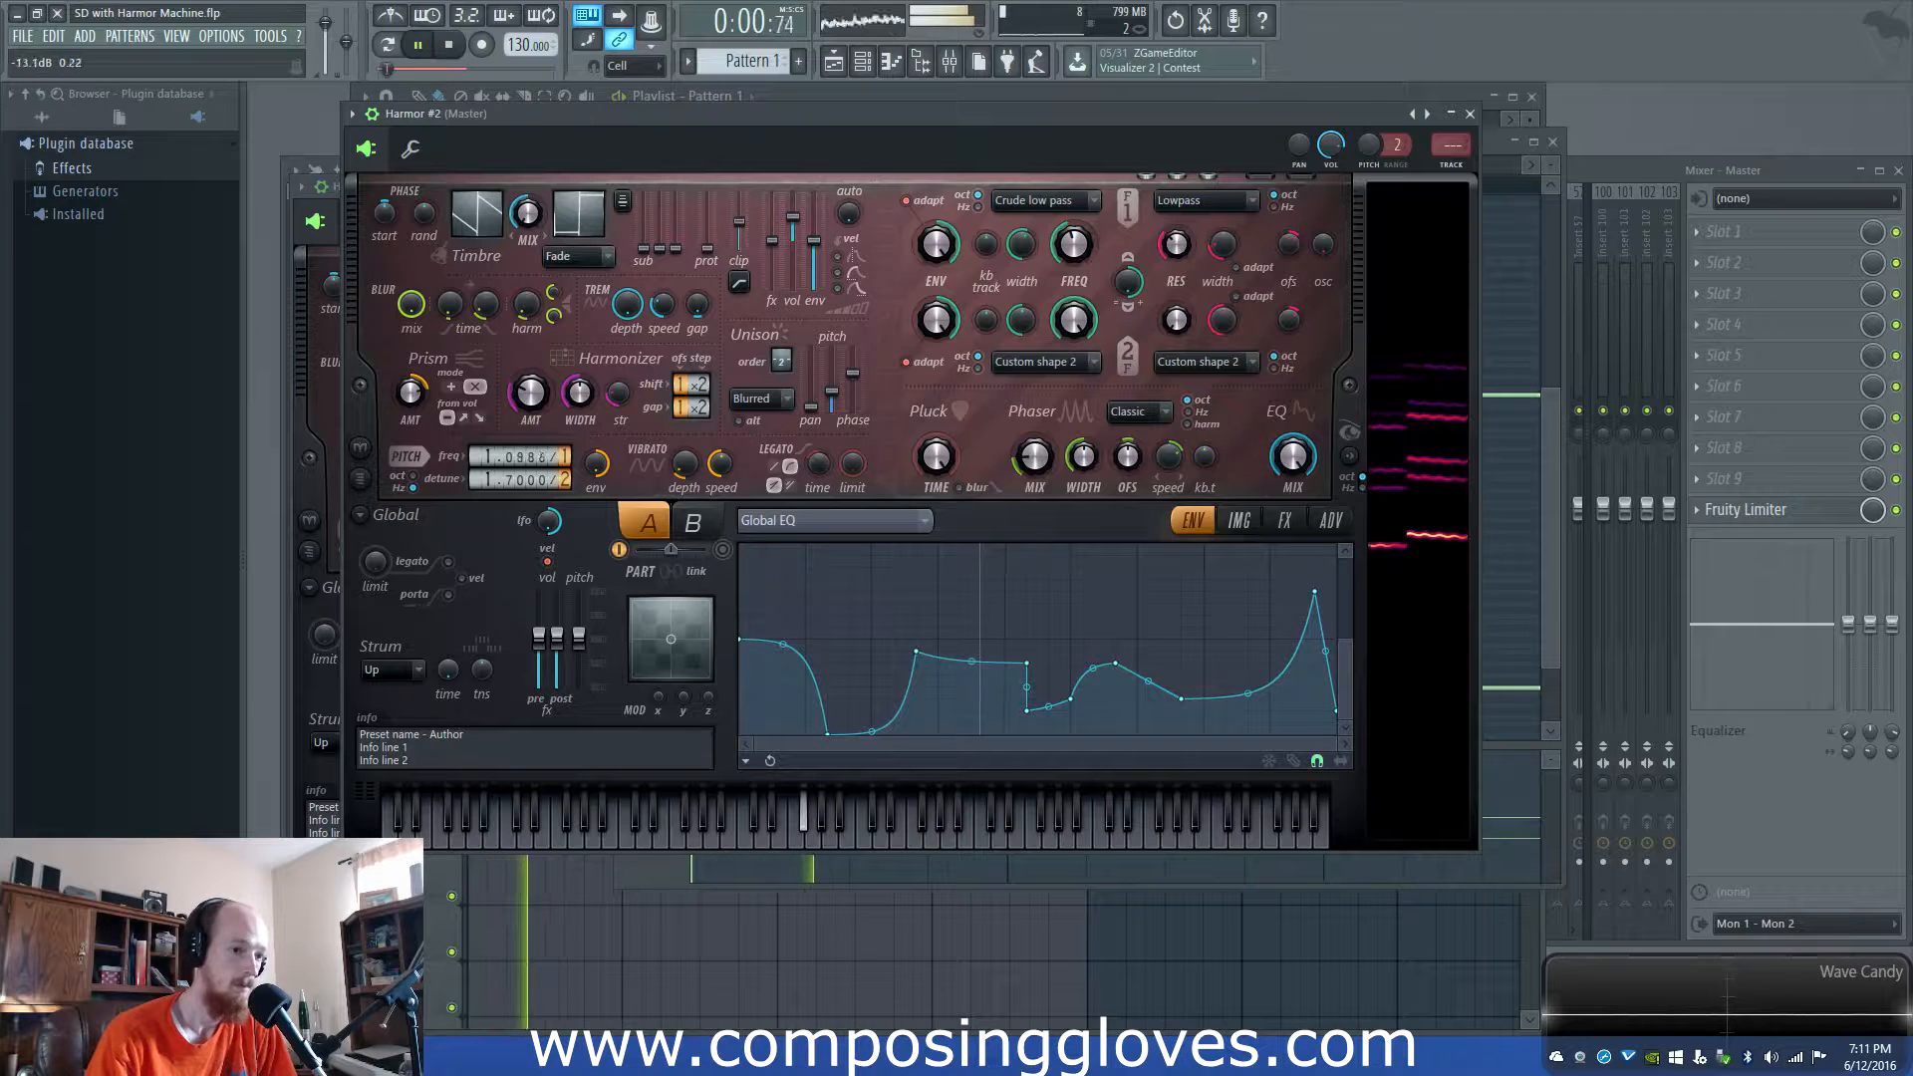
Change Harmor #2's clipping mode and lower its clipping threshold while listening to the pattern
{"action": "key", "text": "space"}
{"action": "left_click", "coordinate": [738, 283]}
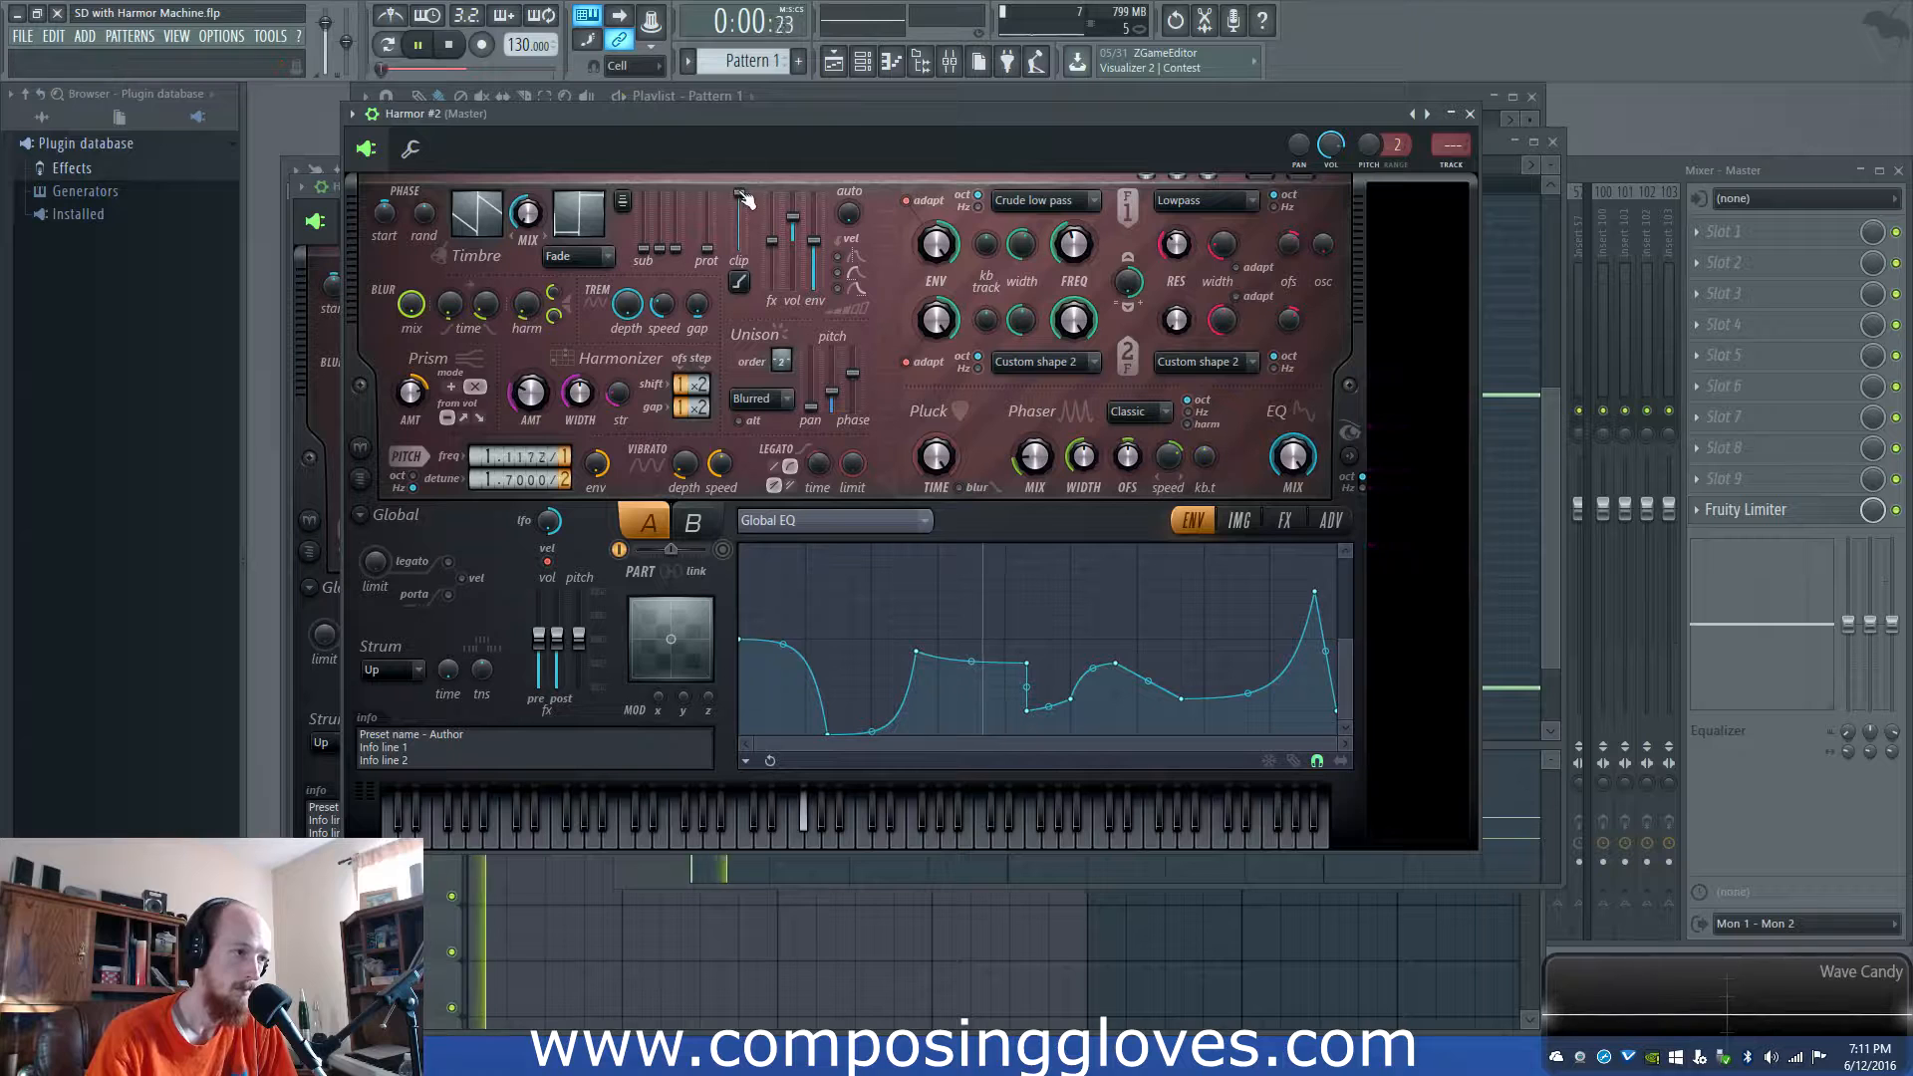
{"action": "left_click_drag", "start_coordinate": [745, 199], "coordinate": [747, 254]}
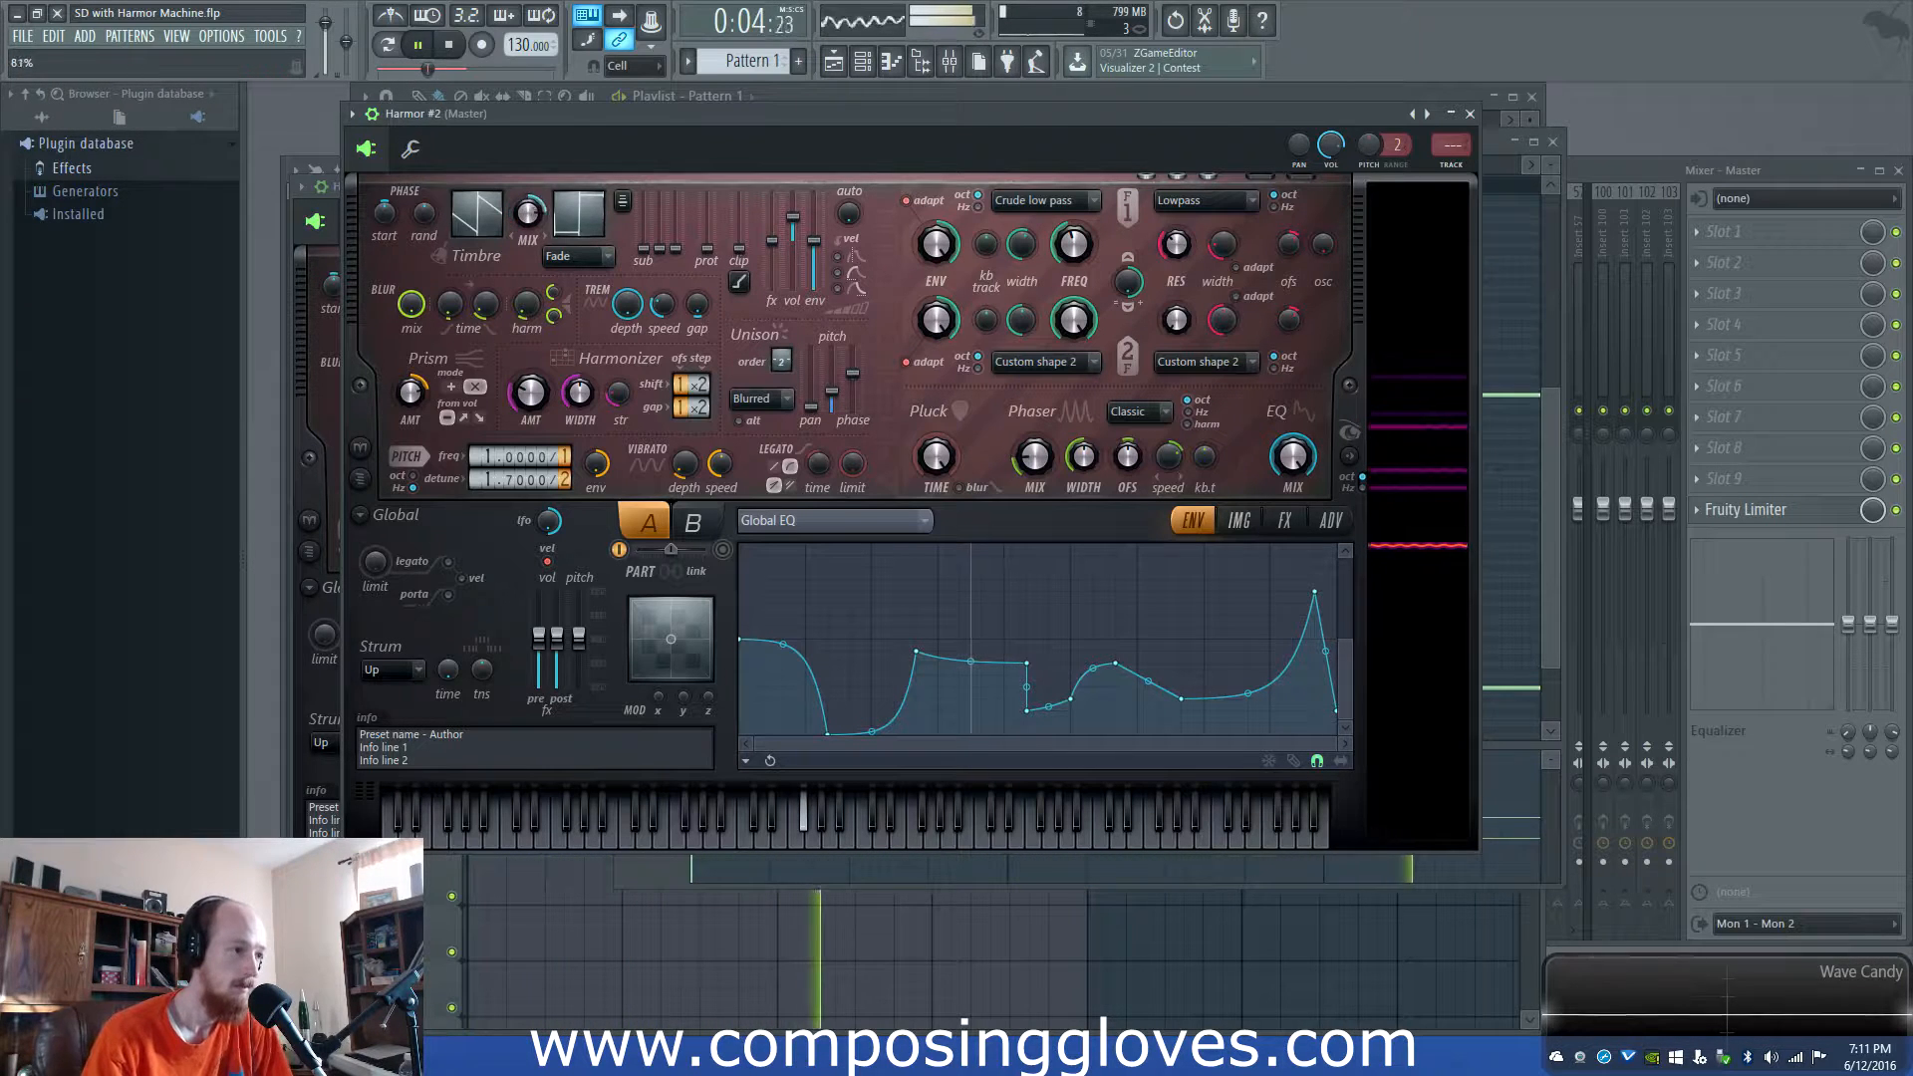
Stop playback, move the Harmor #2 window aside and bring the playlist to the front
{"action": "key", "text": "space"}
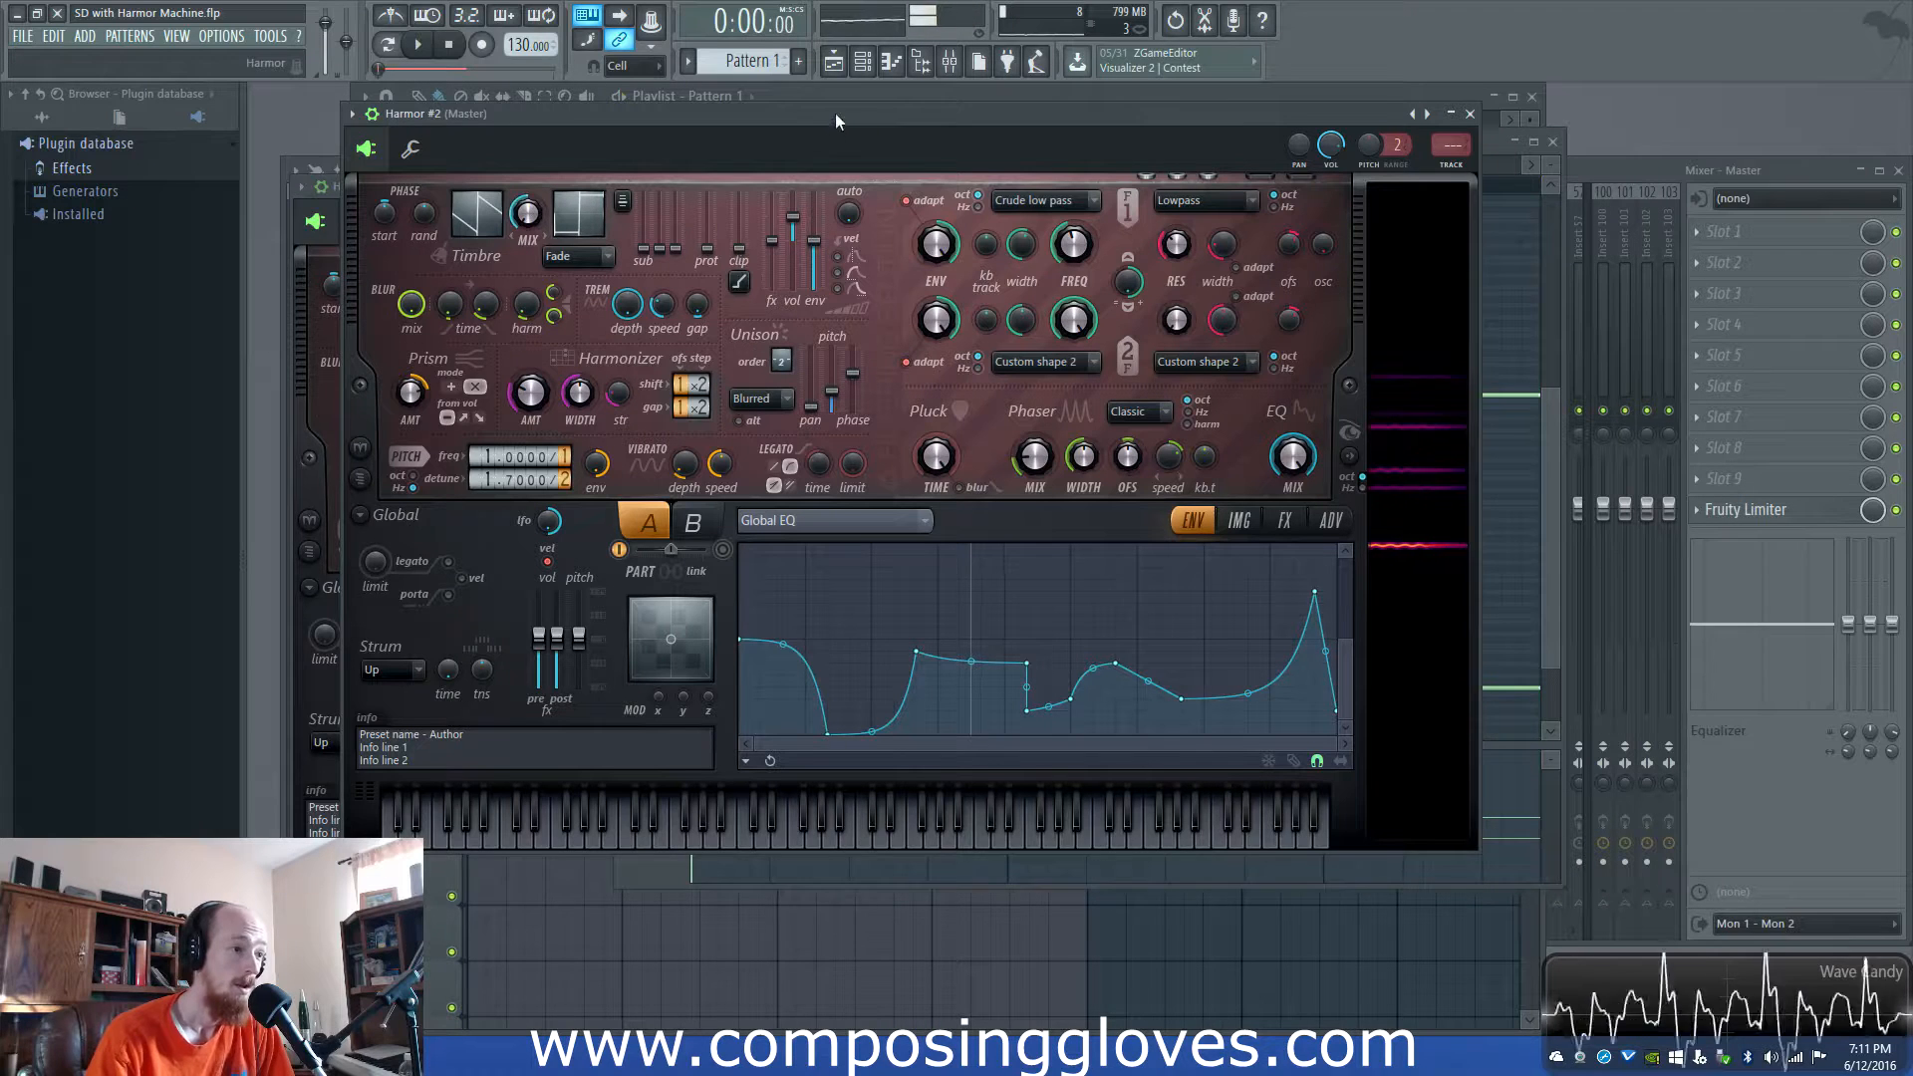
{"action": "left_click_drag", "start_coordinate": [836, 114], "coordinate": [789, 187]}
{"action": "left_click", "coordinate": [669, 111]}
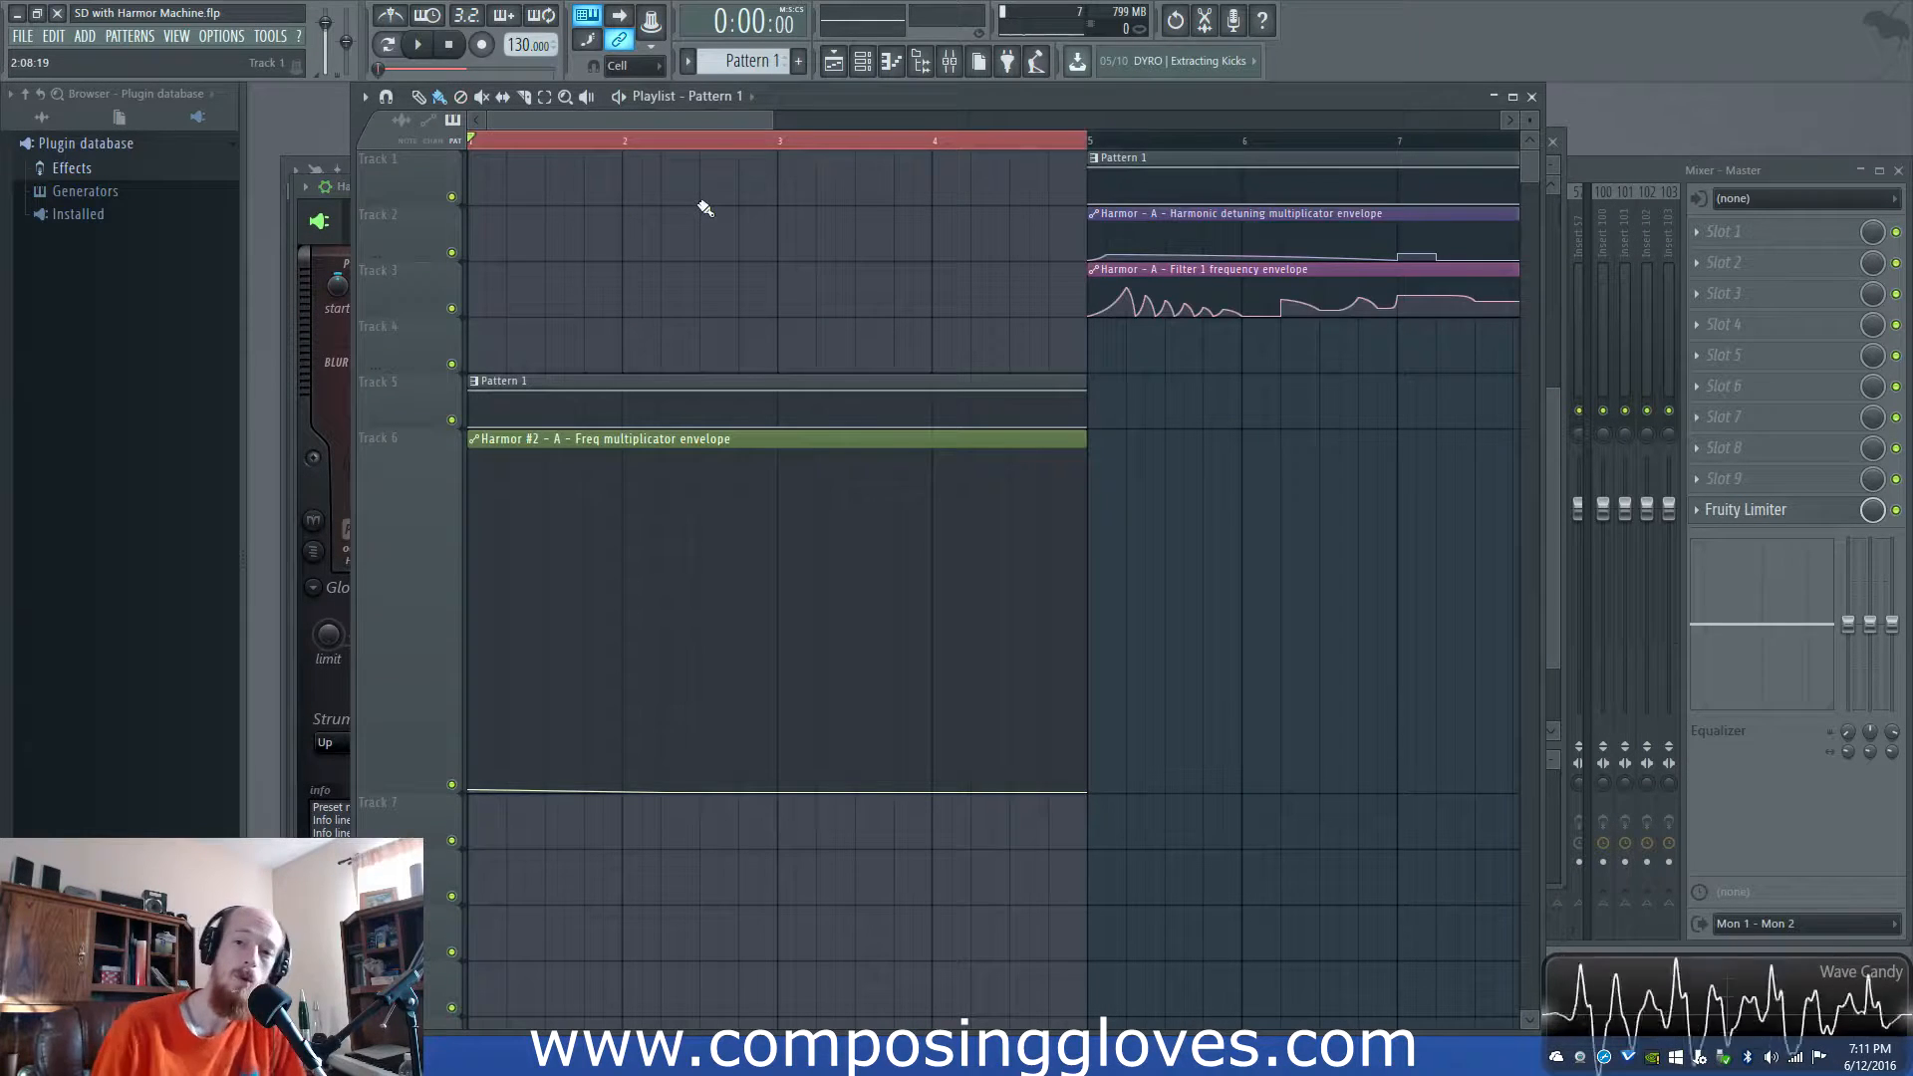